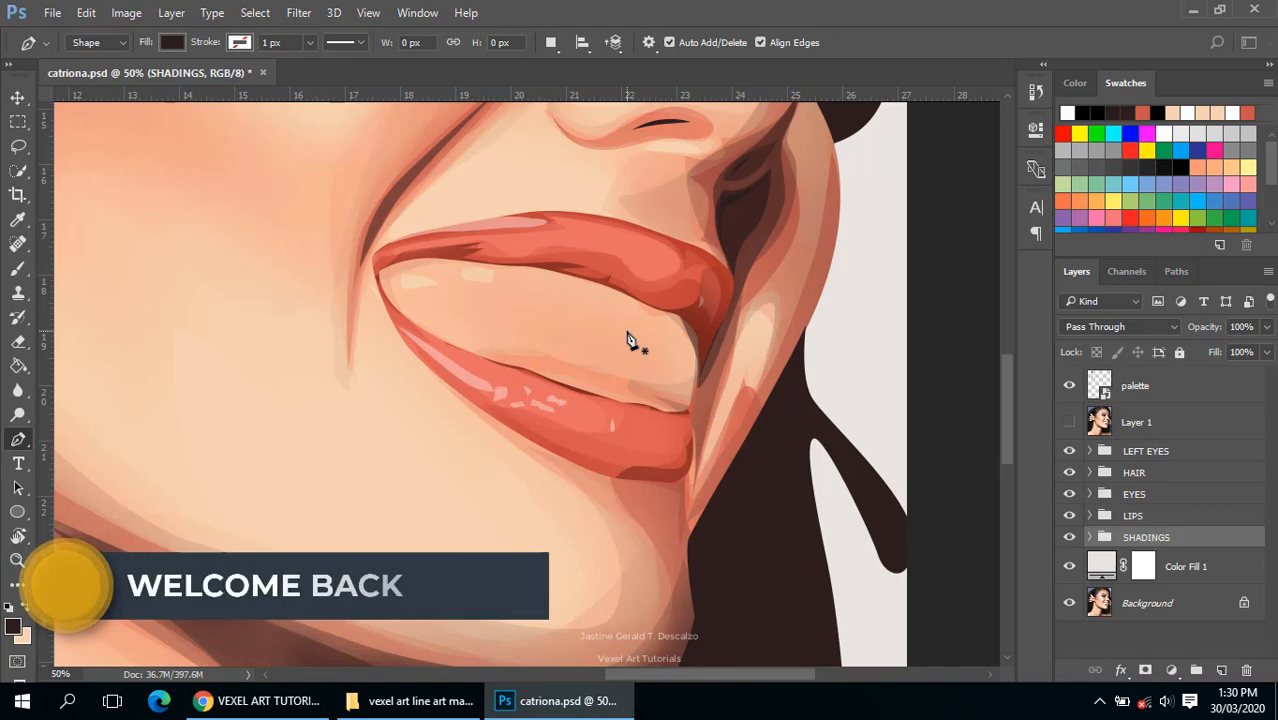
Step: Compare the vector lips and mouth area with the reference photo on Layer 1
alt+click(628, 332)
drag(628, 276, 590, 379)
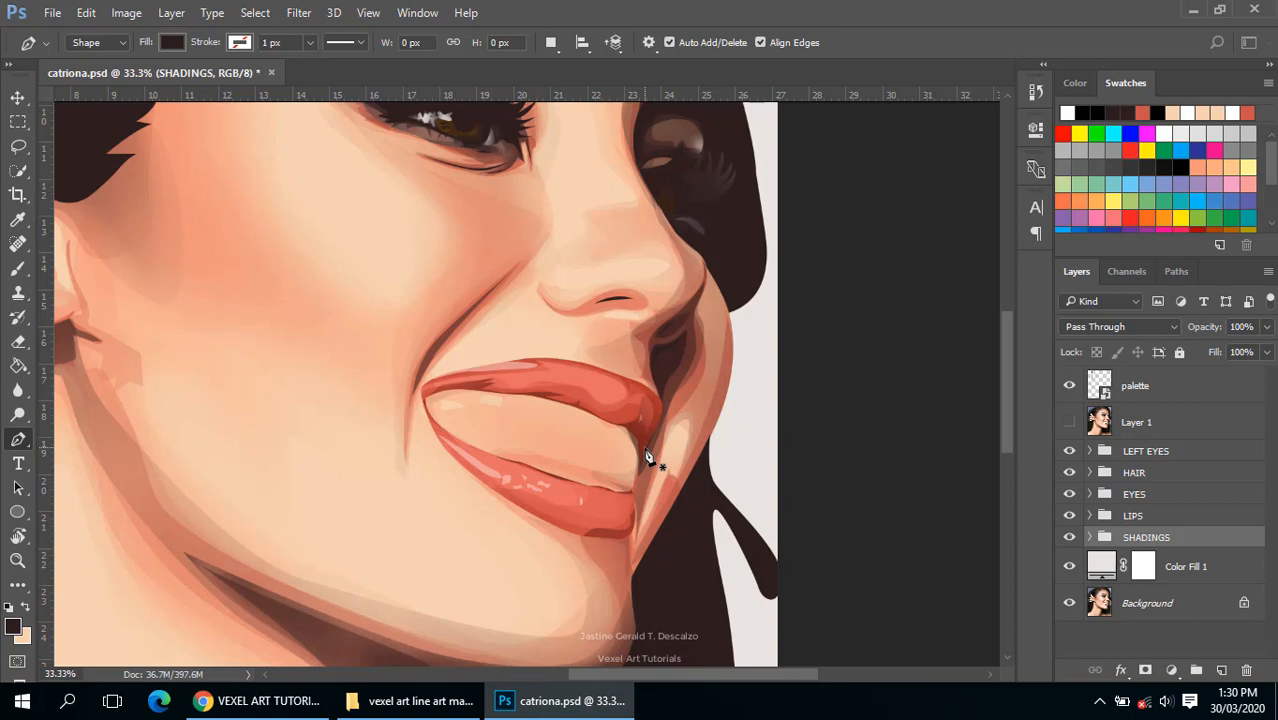
scroll(608, 414, up, 1)
drag(579, 433, 646, 427)
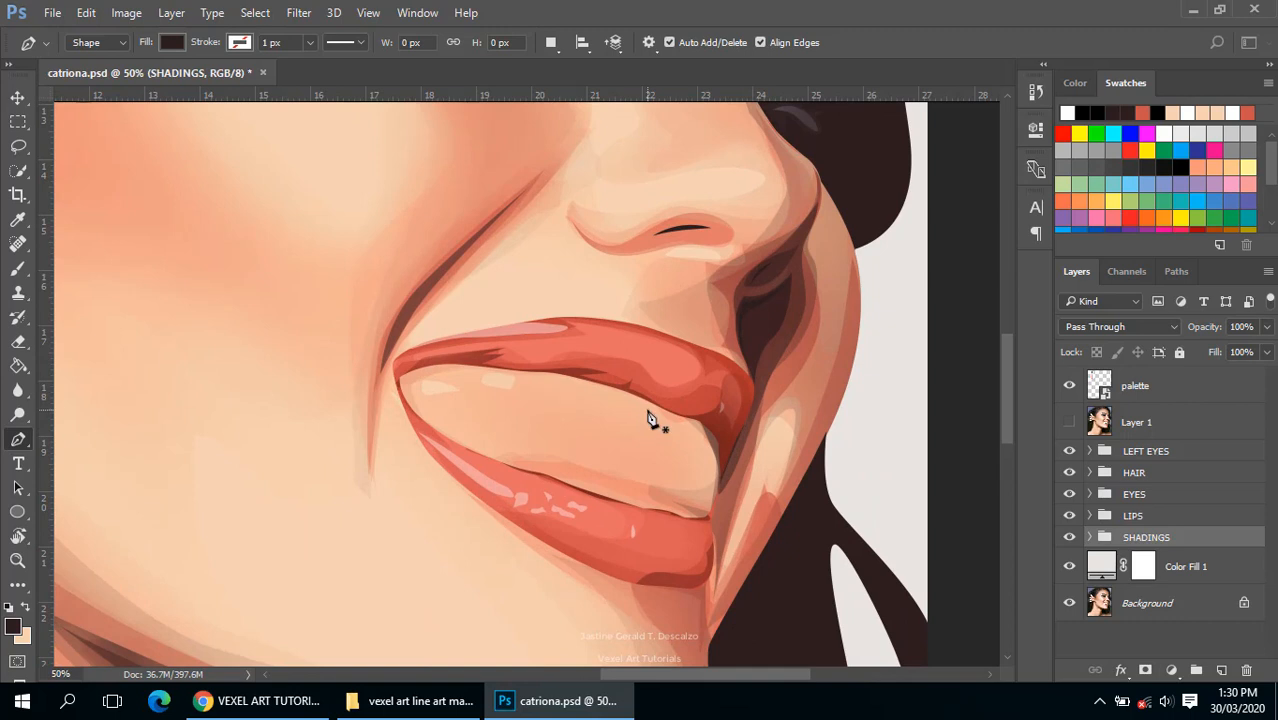
click(1069, 422)
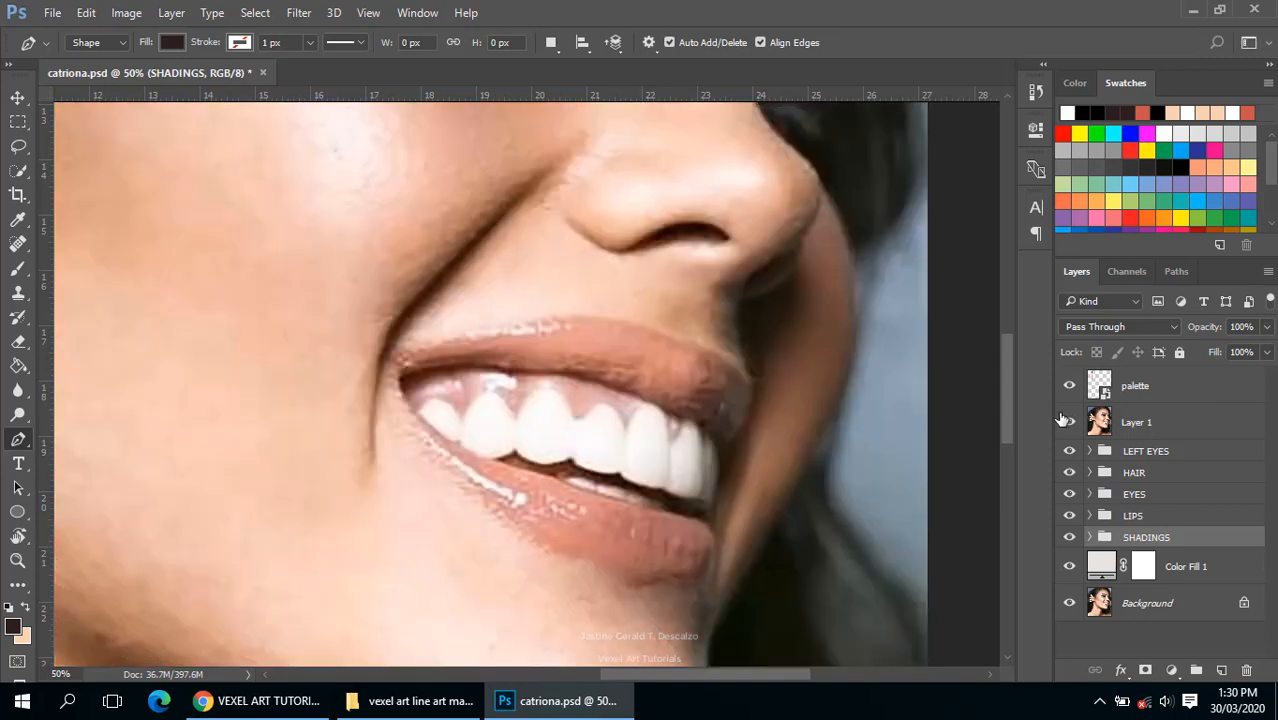
click(1066, 421)
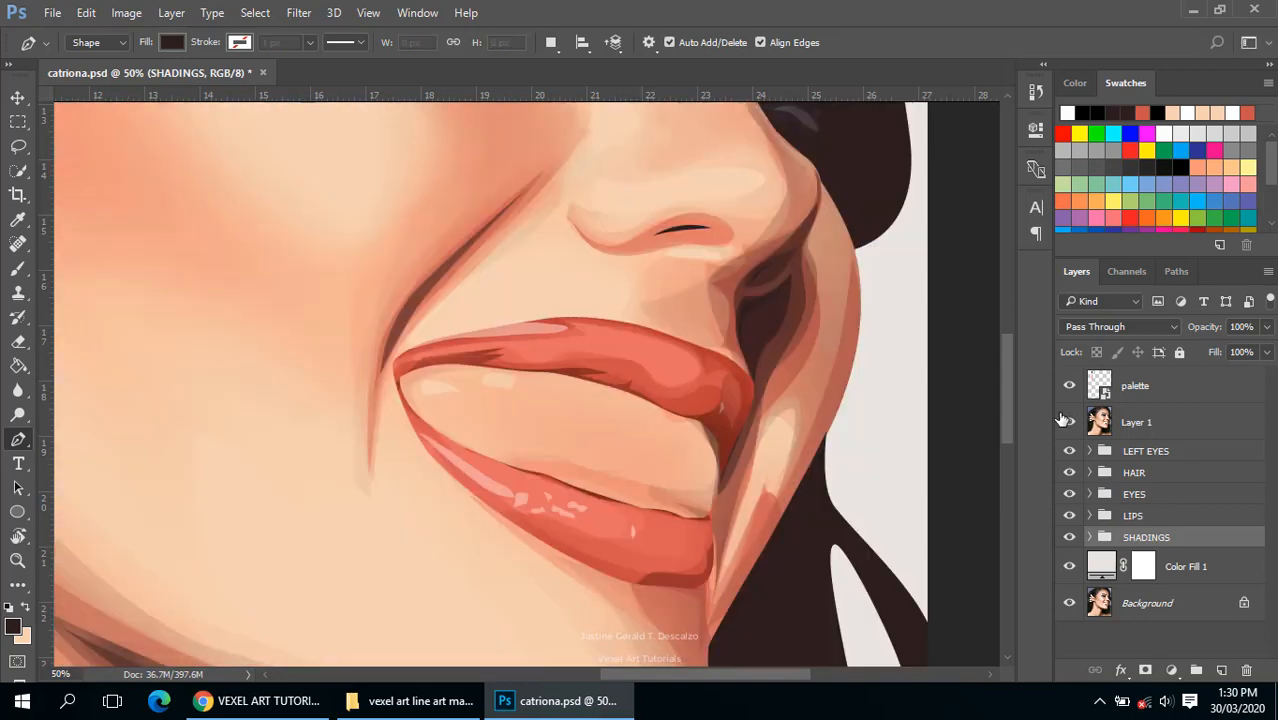
click(1069, 422)
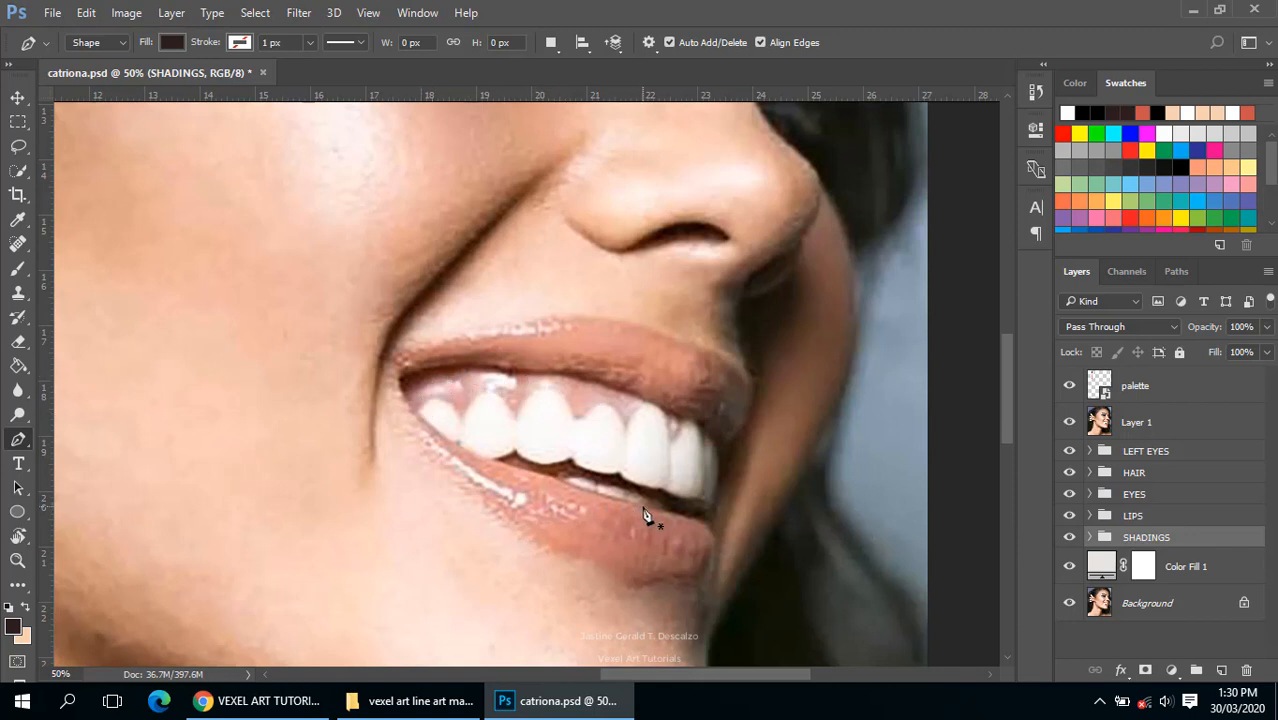
click(1069, 422)
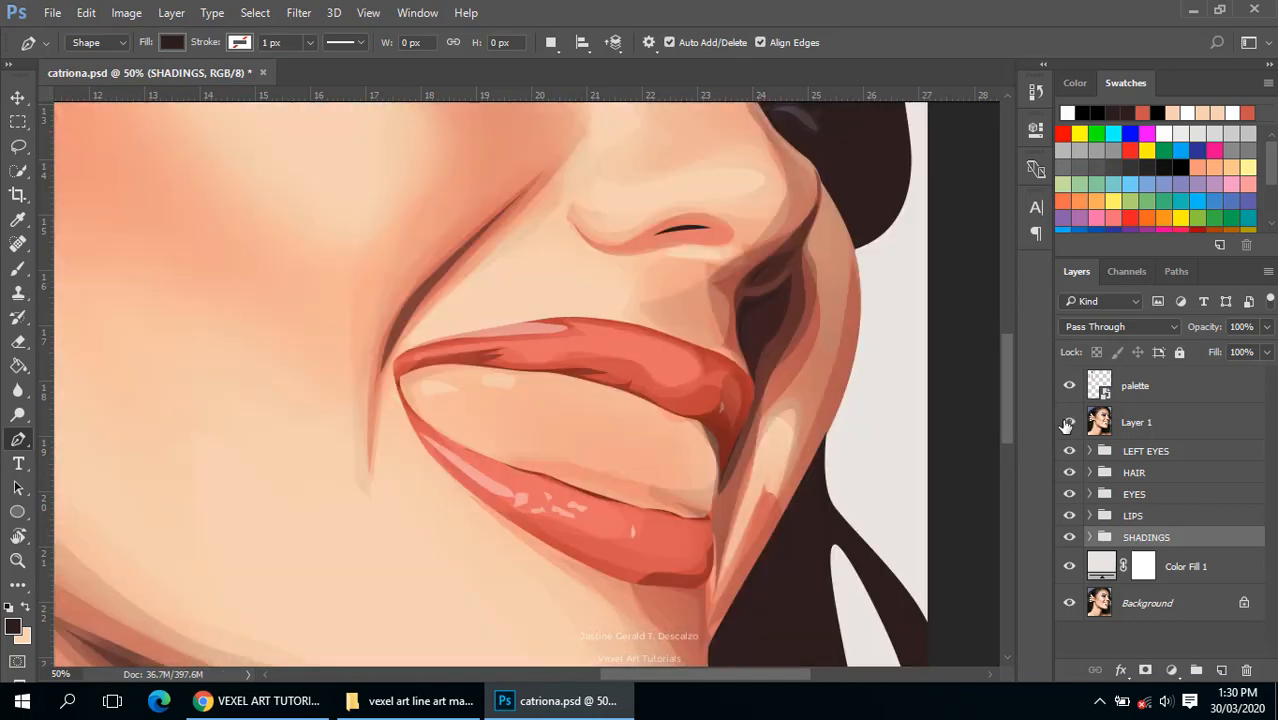
click(1069, 422)
click(1069, 422)
click(1069, 422)
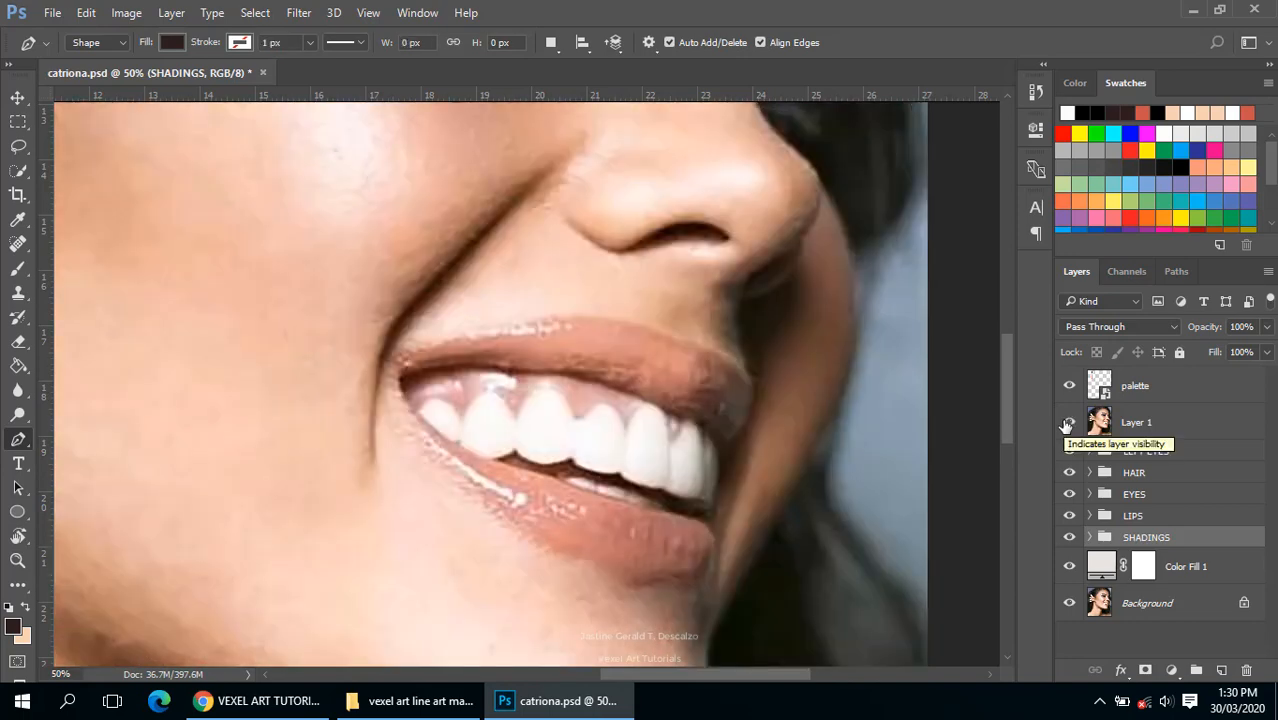
click(1068, 423)
click(1068, 423)
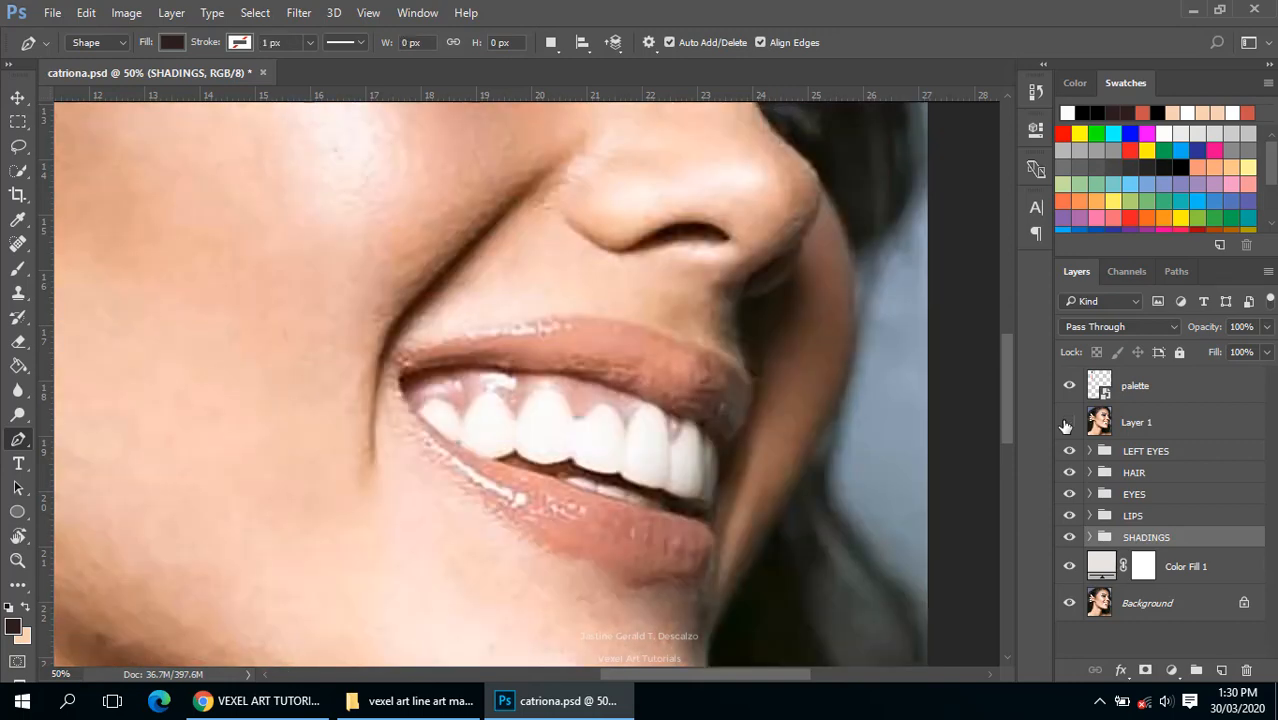
click(1068, 423)
click(1068, 423)
click(1068, 423)
click(1068, 423)
click(1068, 423)
click(1068, 423)
Step: Hide the reference photo on Layer 1 and make the SHADINGS group active
scroll(630, 430, up, 1)
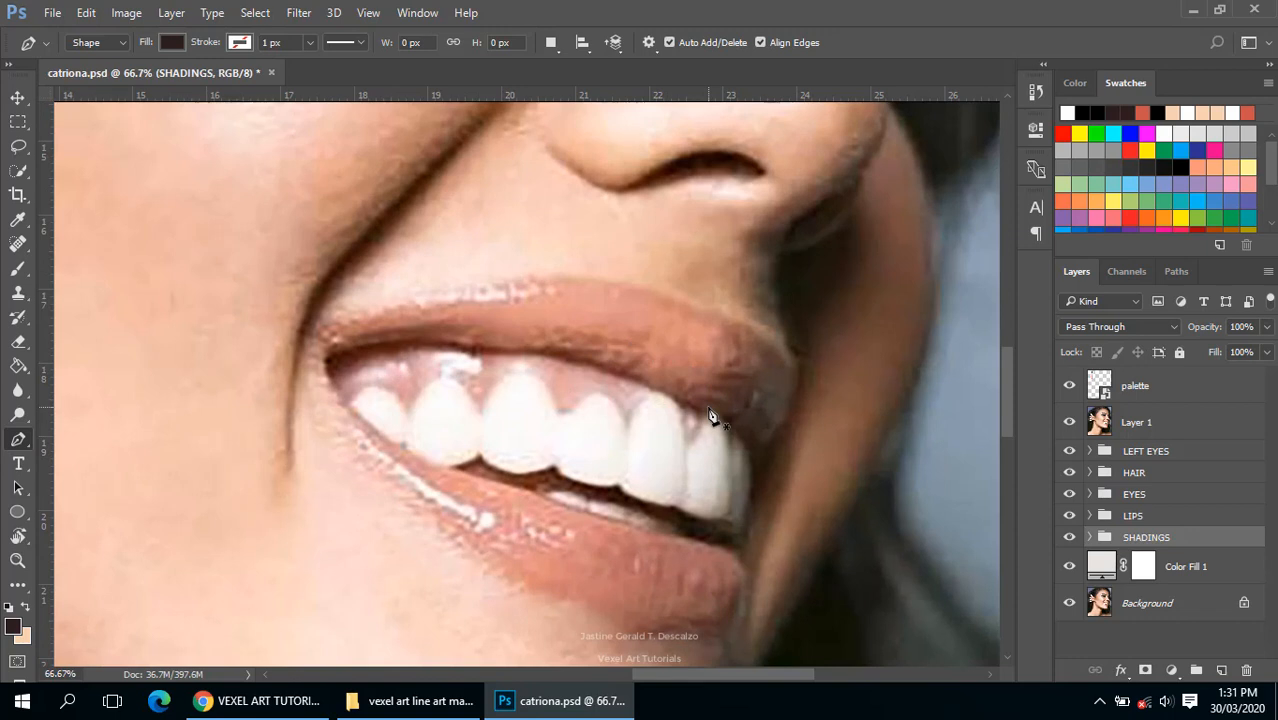
click(1118, 521)
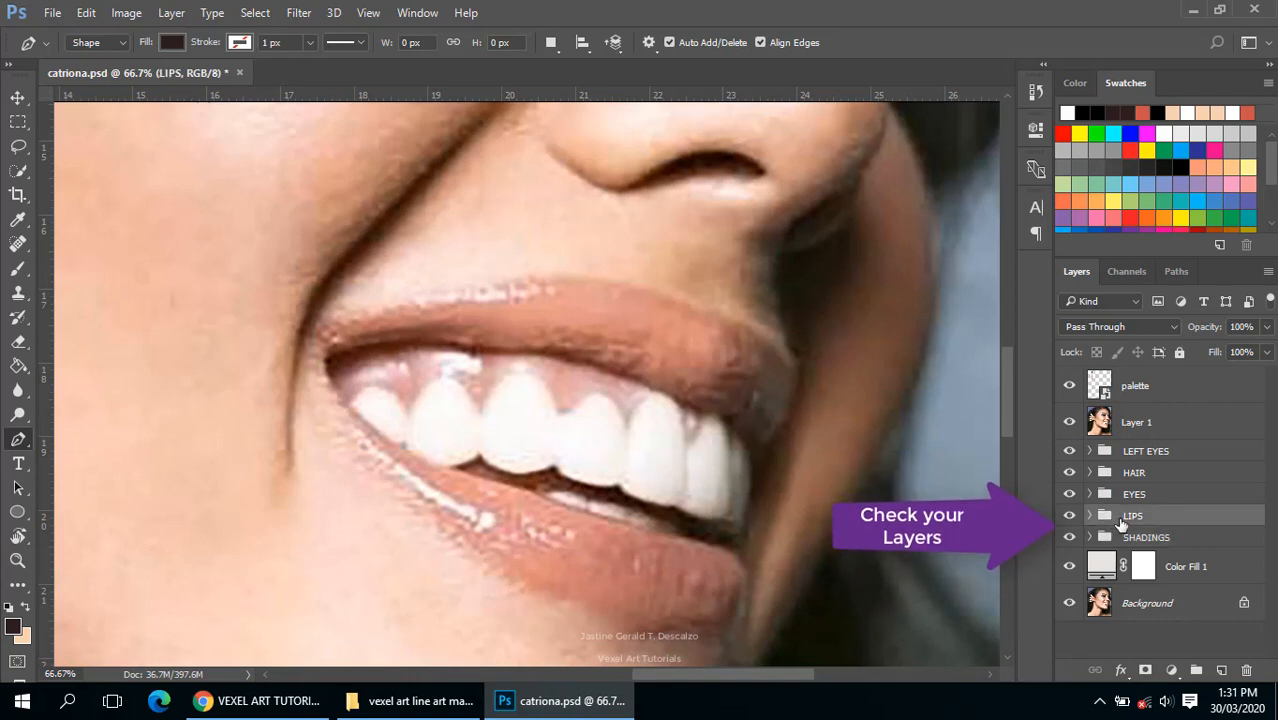
click(1120, 538)
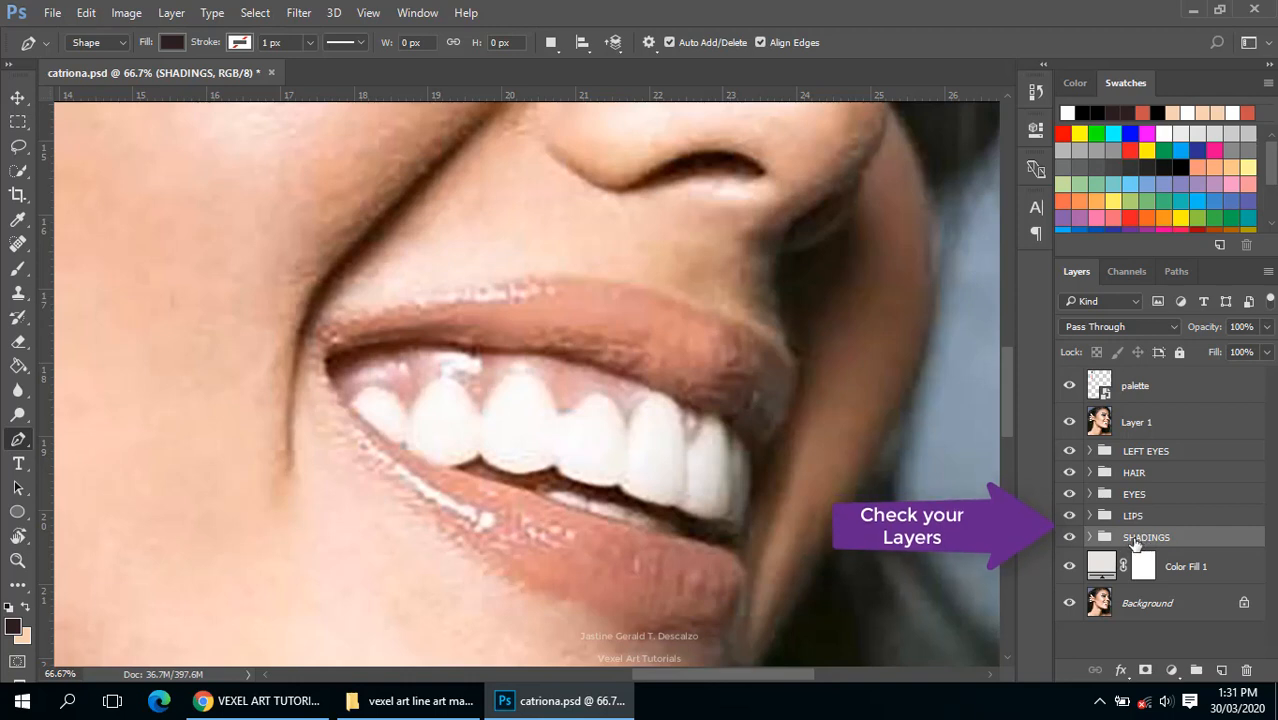
click(1069, 423)
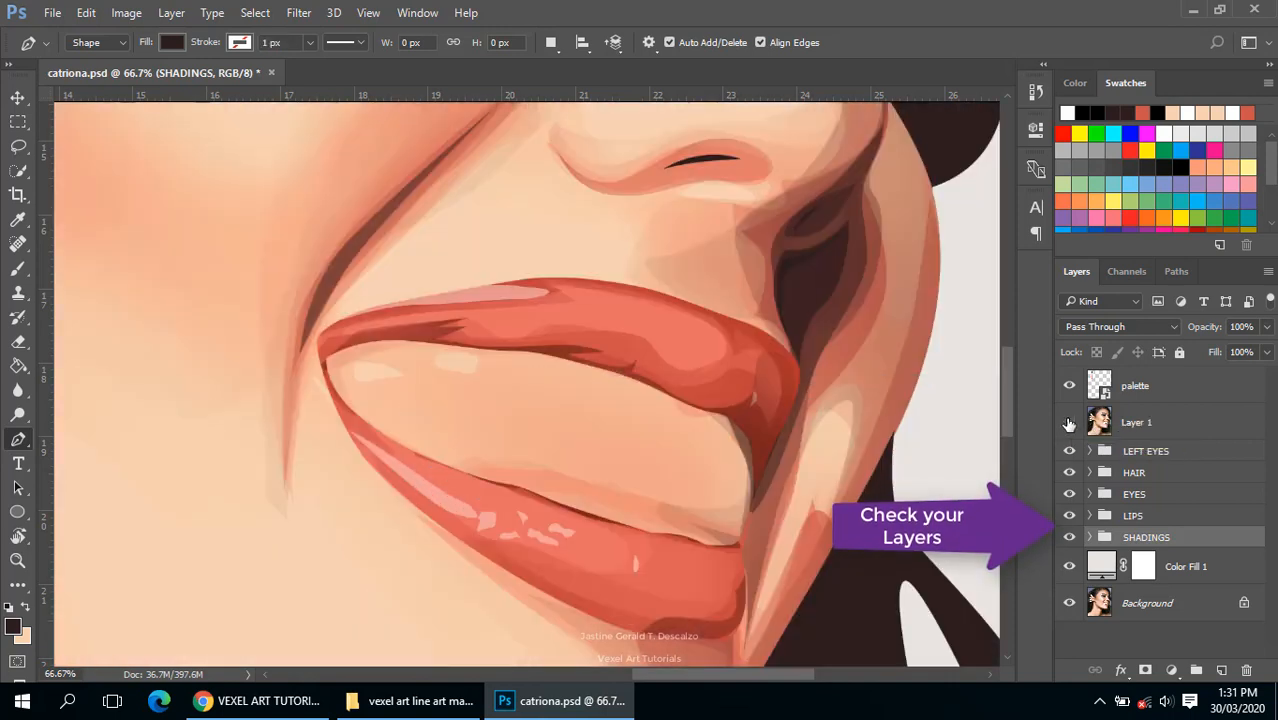
click(1139, 516)
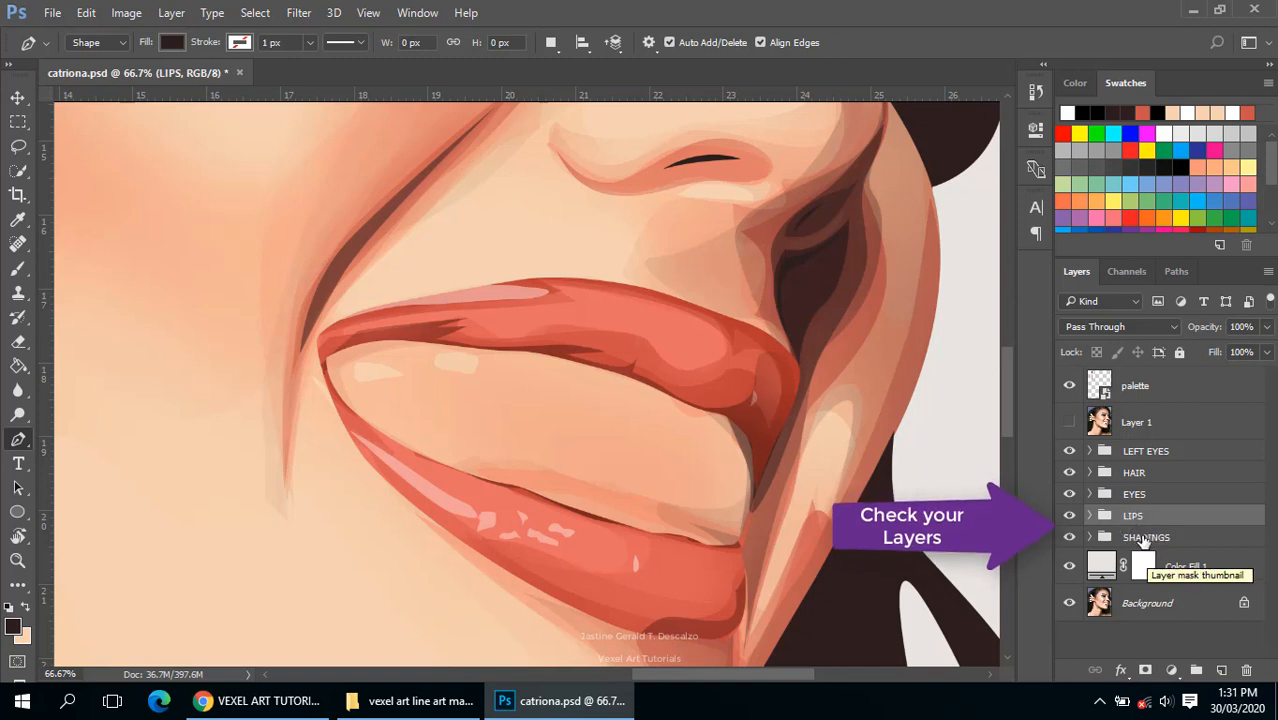
click(1144, 538)
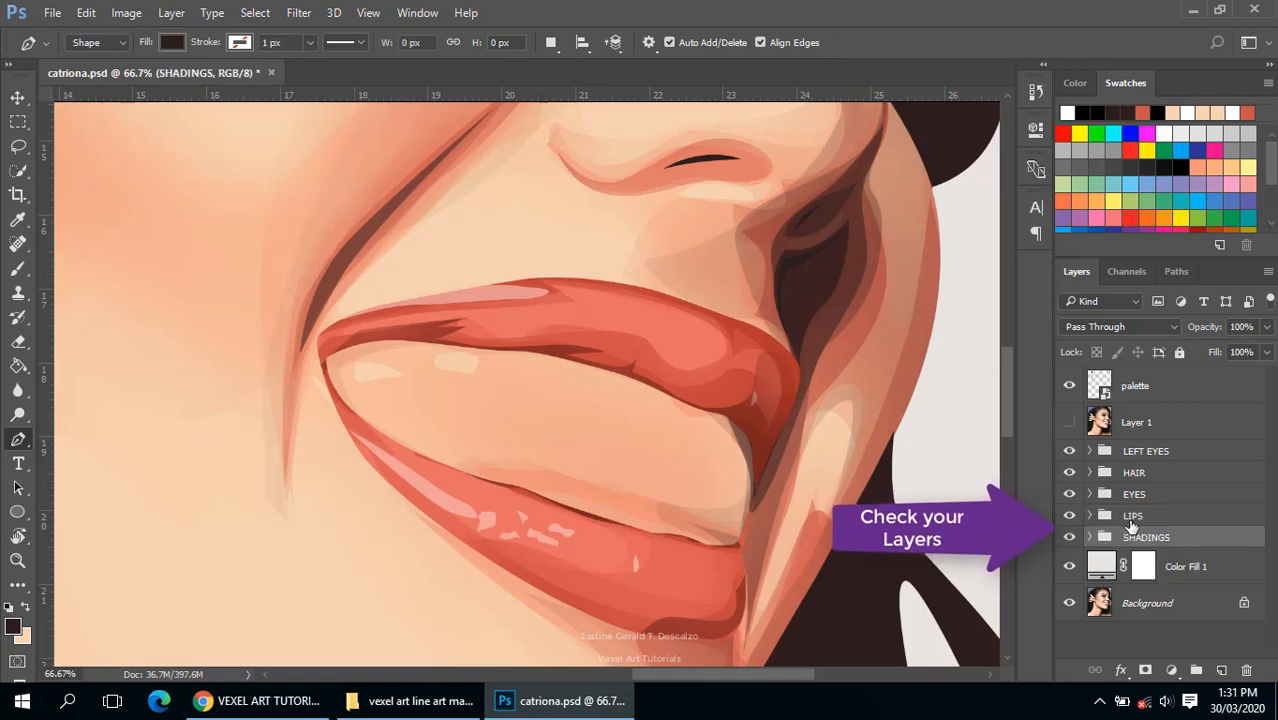
click(1131, 520)
click(330, 338)
drag(634, 322, 684, 335)
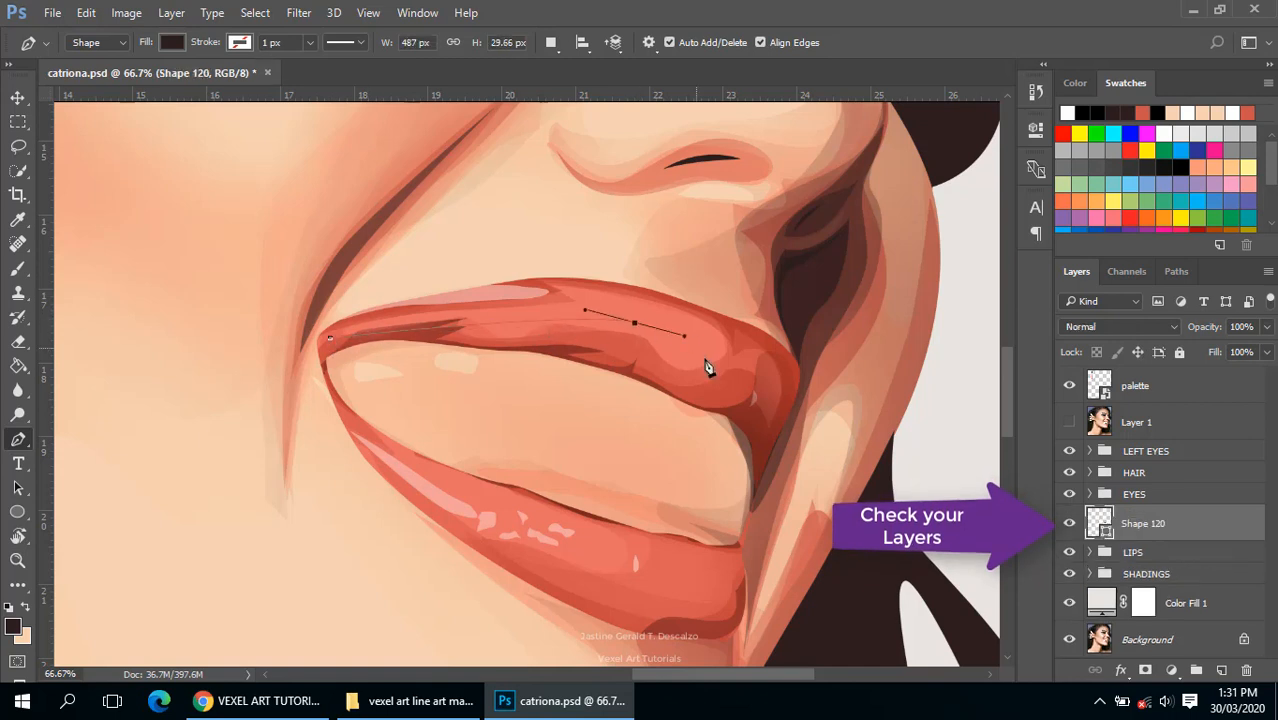
click(754, 380)
drag(747, 566, 699, 584)
drag(585, 553, 489, 540)
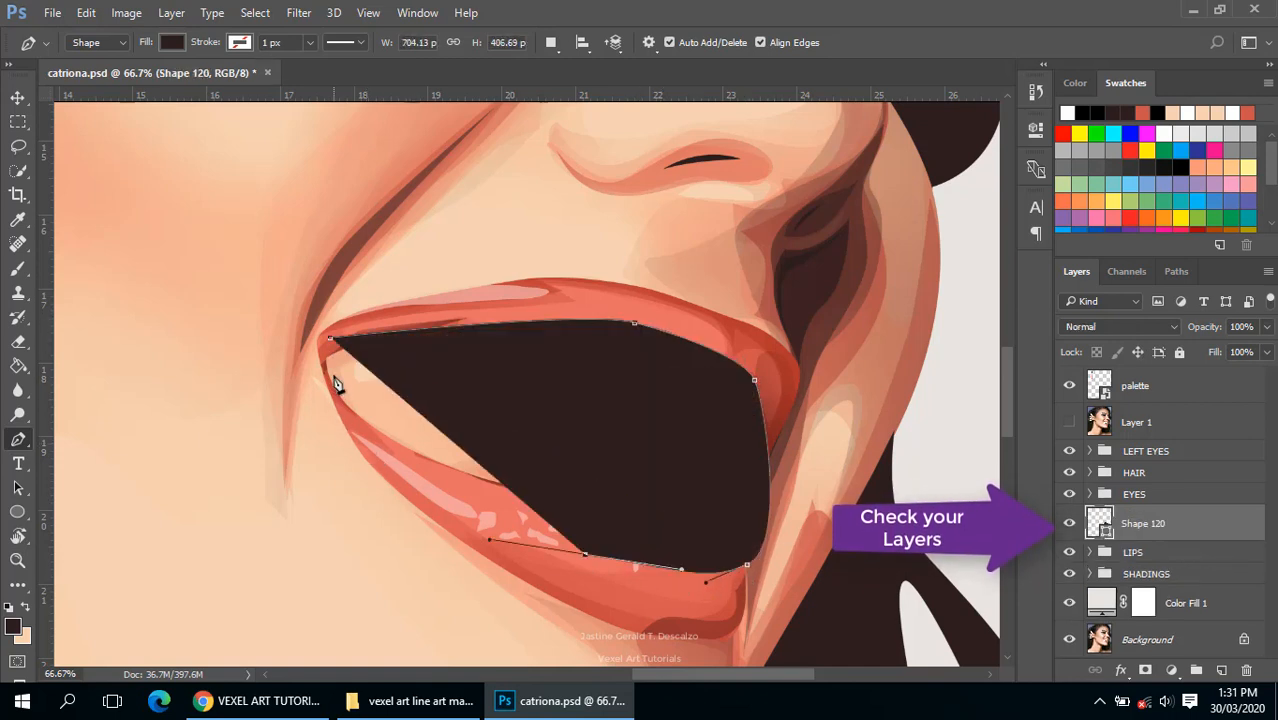
drag(330, 338, 352, 220)
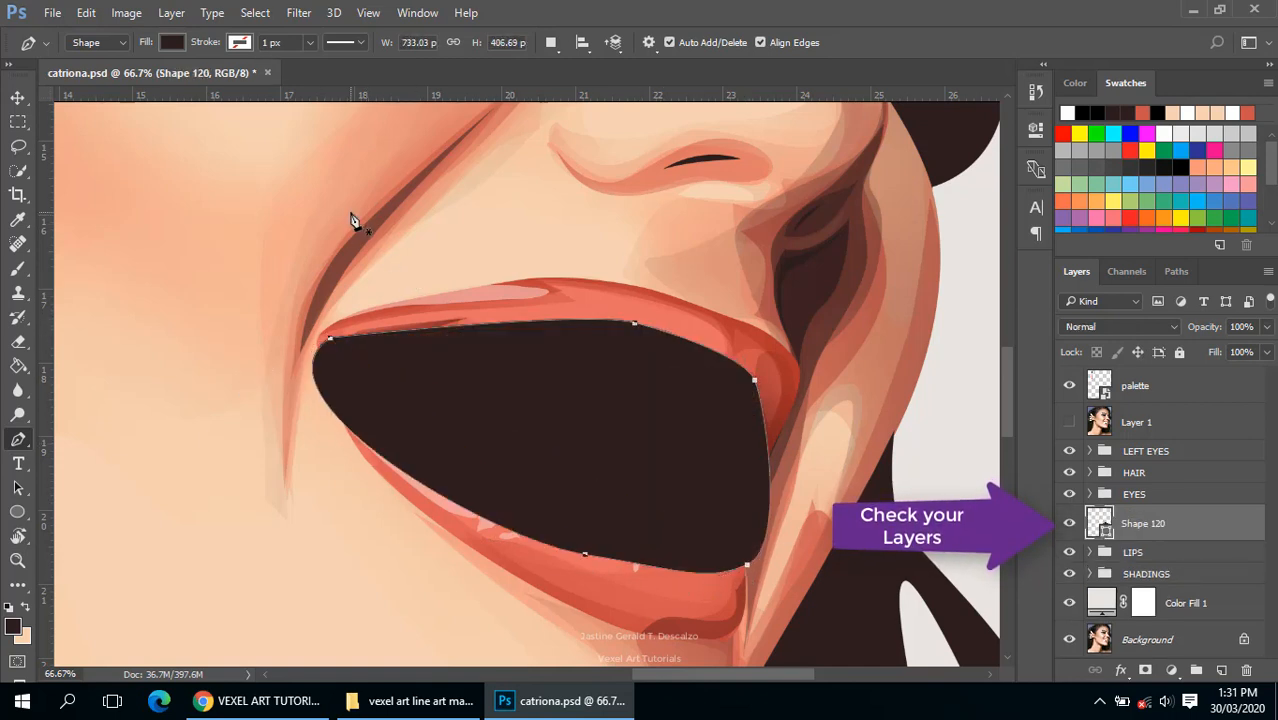
key(Delete)
key(Delete)
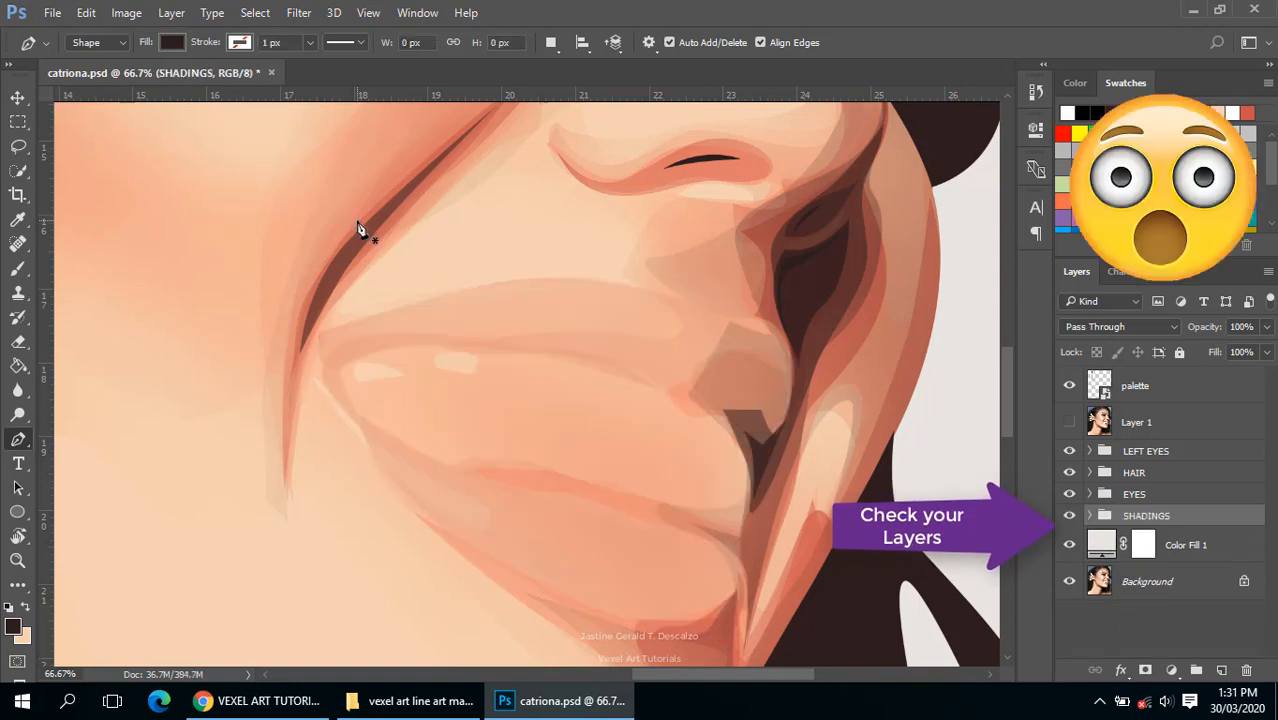
key(ctrl+z)
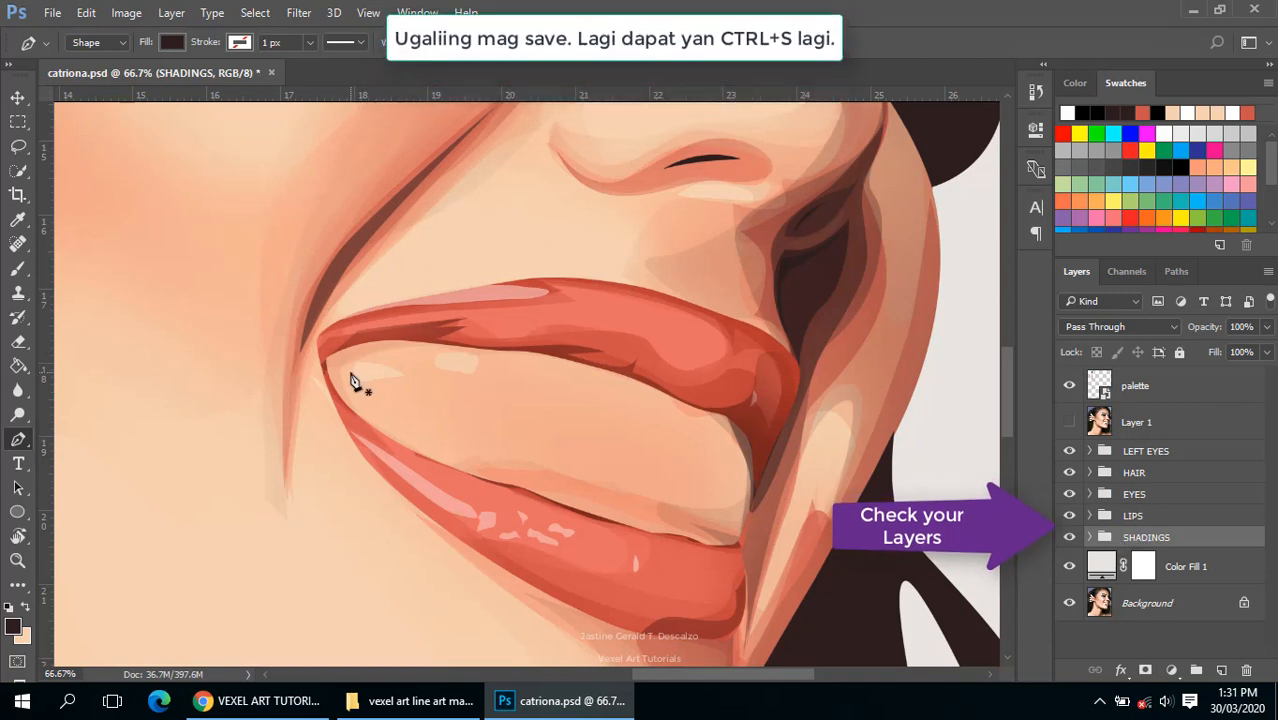
Step: Draw a closed dark brown Pen shape about 692 by 368 px filling the mouth opening, between the LIPS and SHADINGS groups
click(324, 356)
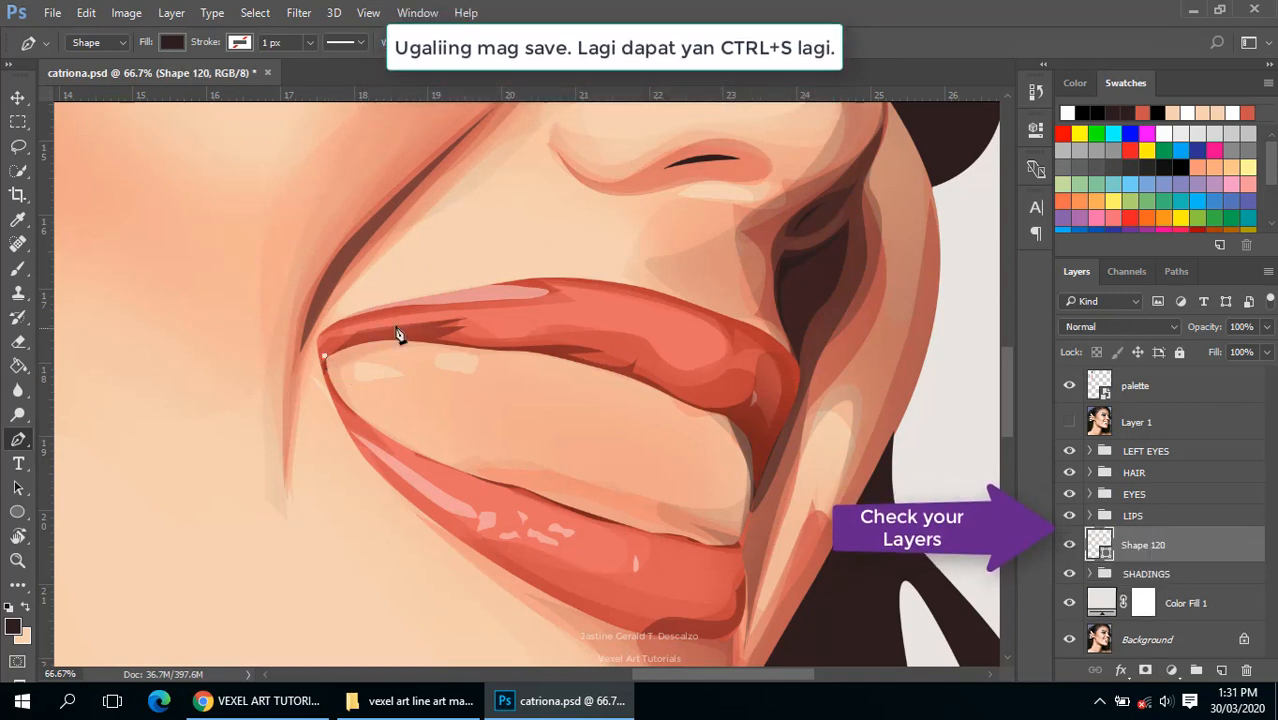
drag(456, 320, 576, 319)
drag(687, 355, 734, 380)
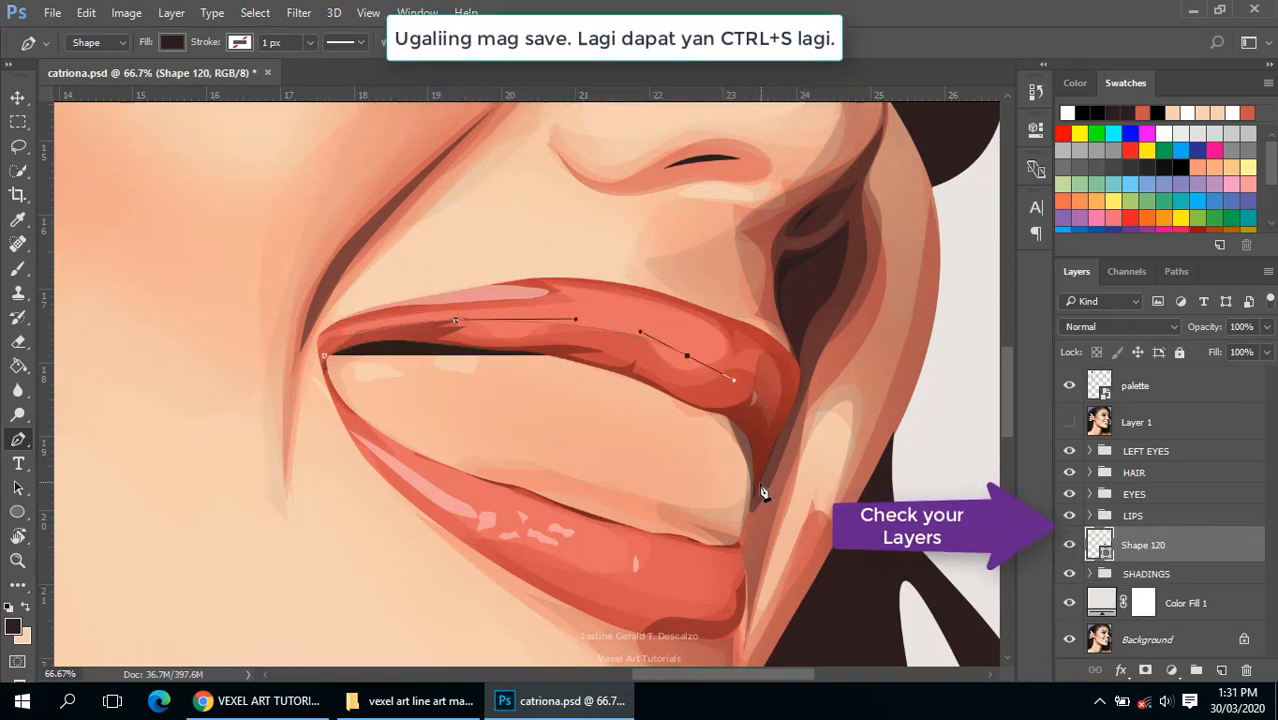
scroll(765, 470, up, 1)
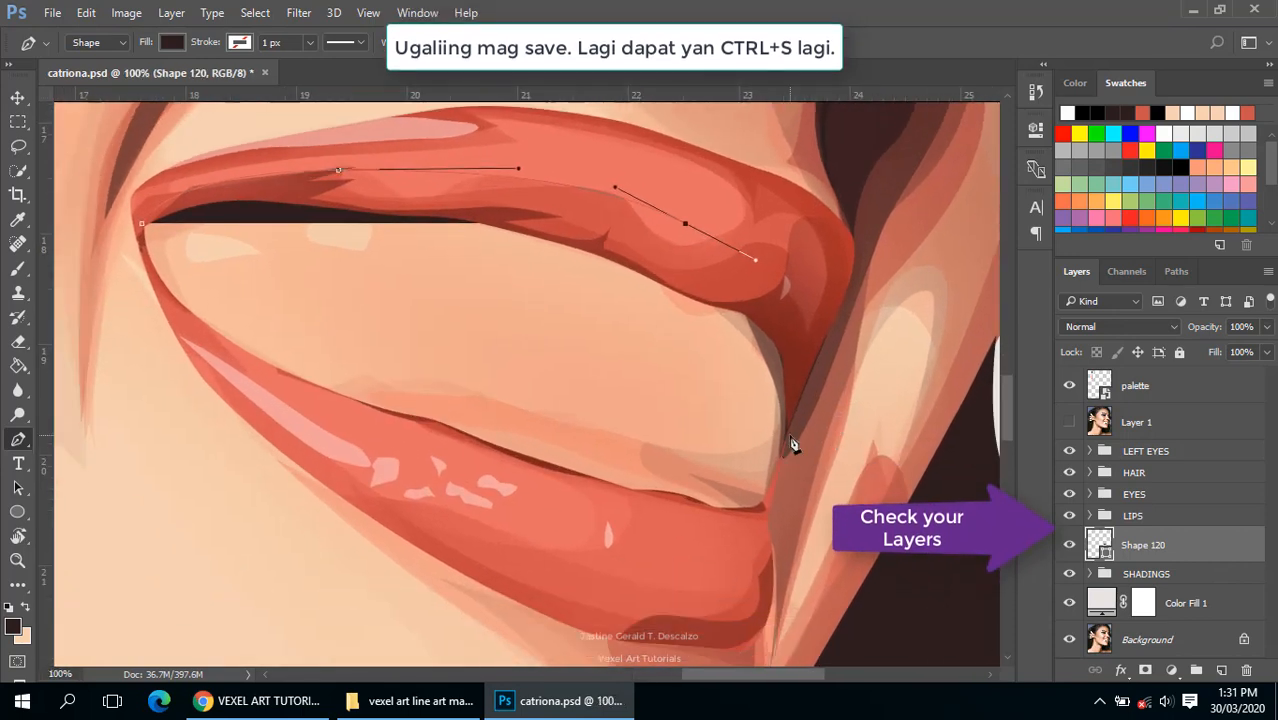
drag(784, 441, 783, 455)
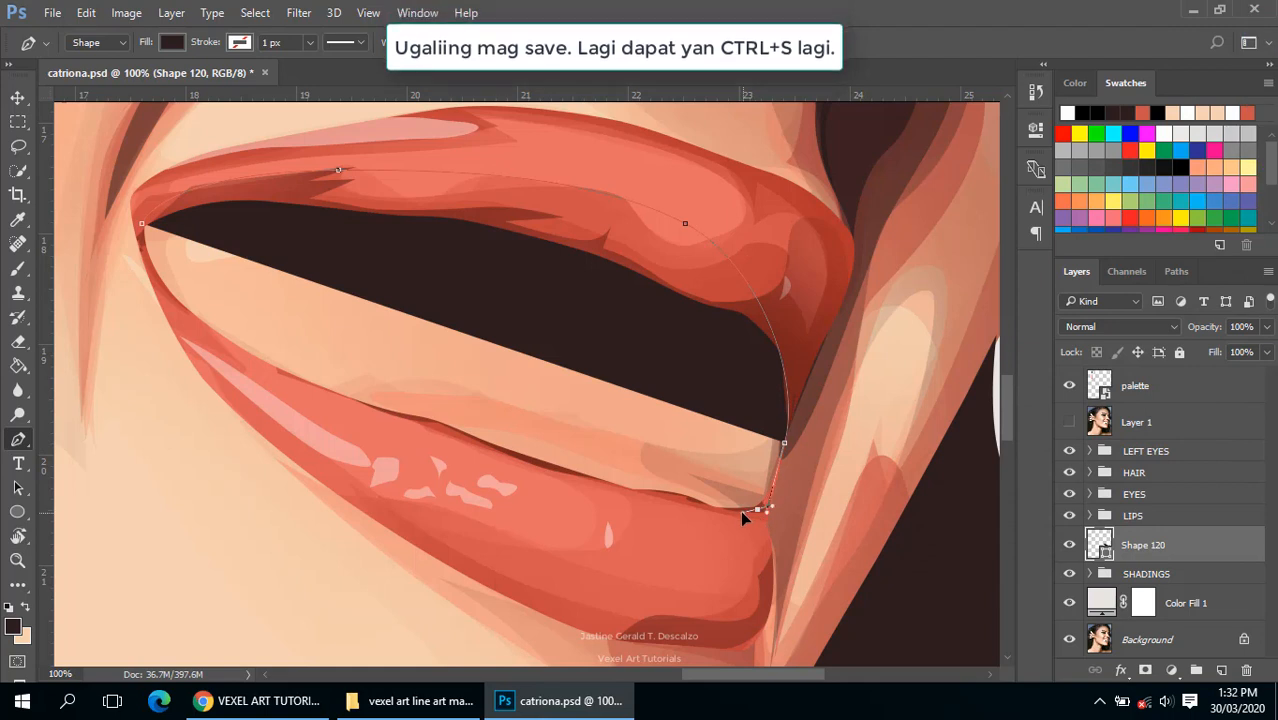
click(757, 509)
drag(408, 472, 482, 531)
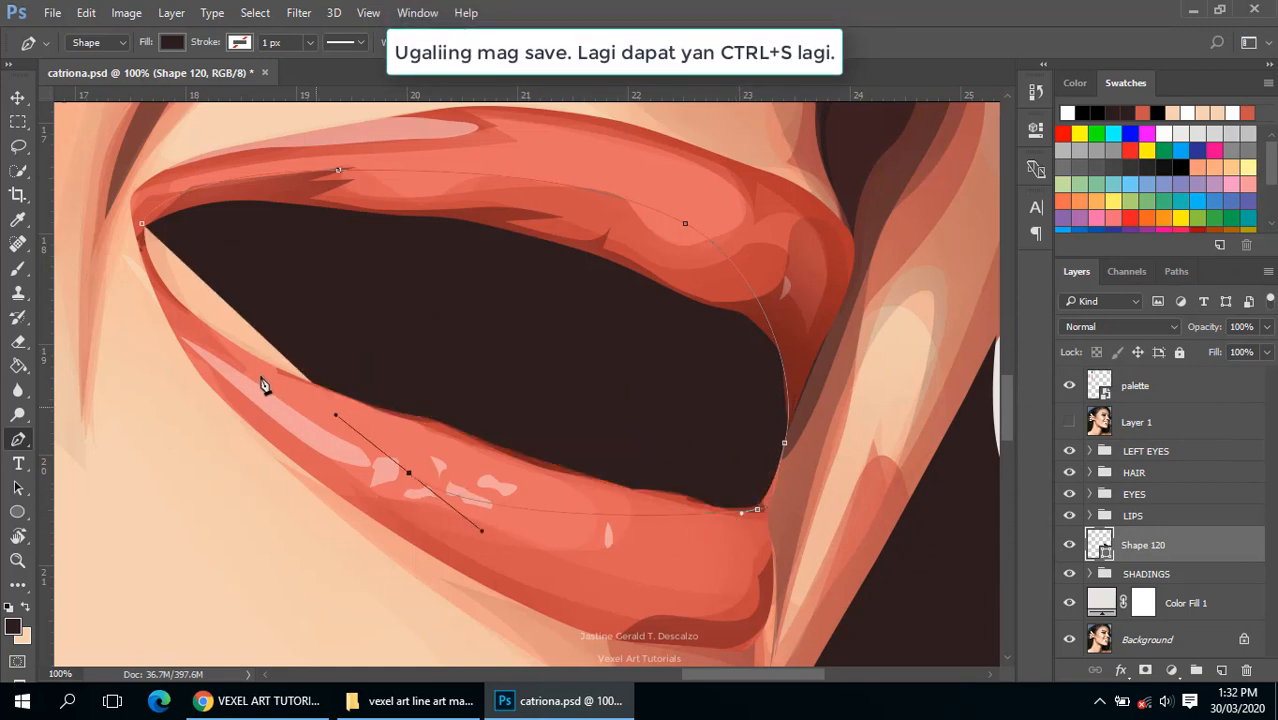
click(196, 345)
click(143, 225)
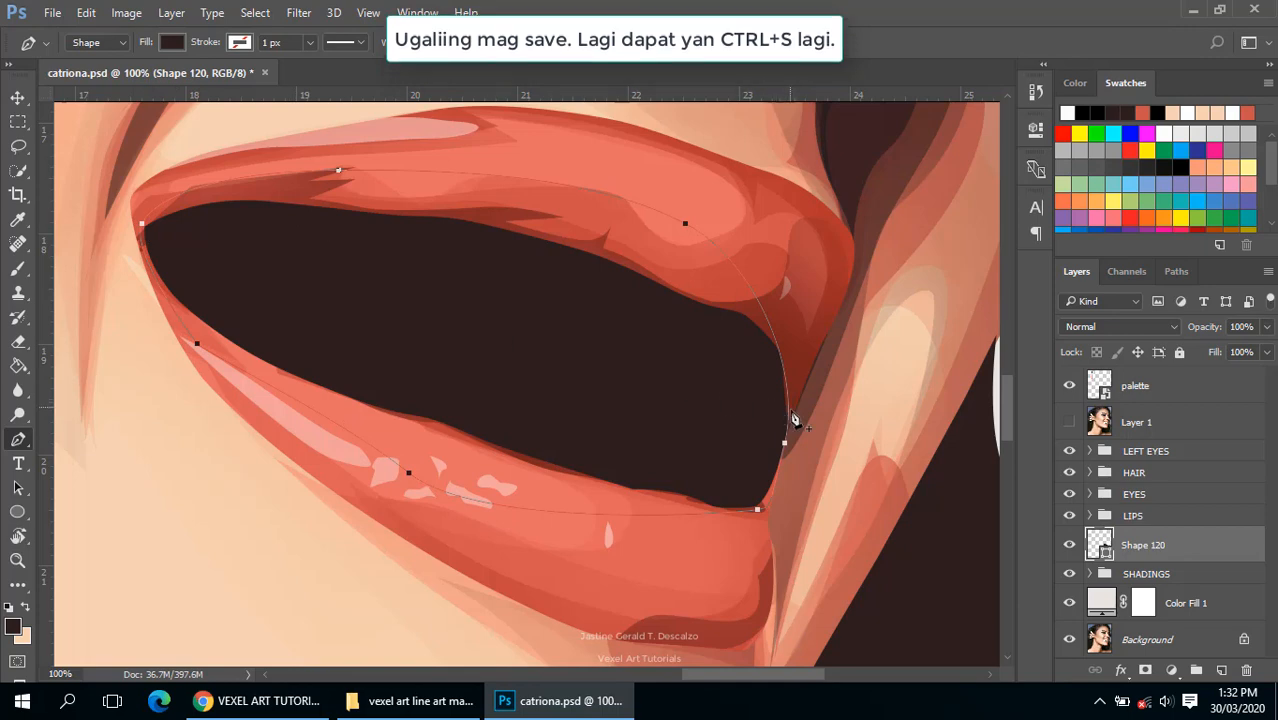
key(Return)
Step: Inspect the dark mouth shape within the whole portrait and close up along the lip edges
alt+click(634, 393)
alt+click(634, 393)
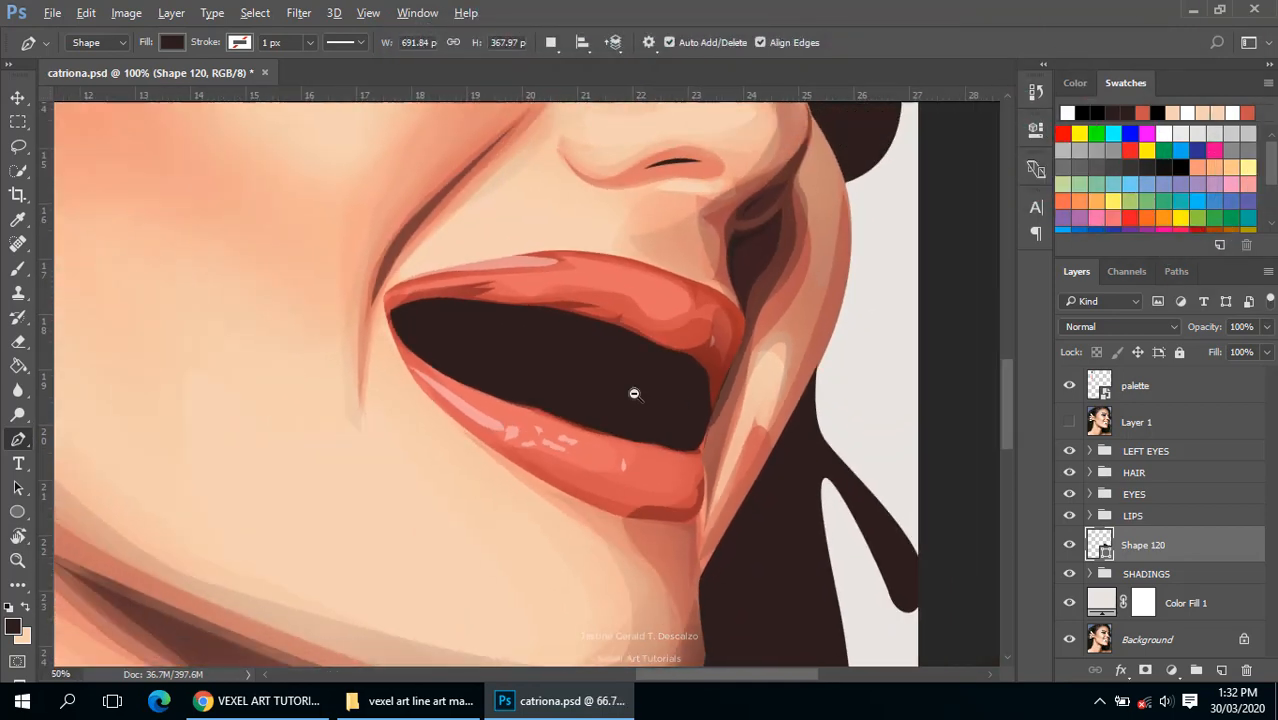
alt+click(634, 393)
alt+click(634, 393)
alt+click(634, 393)
drag(672, 348, 744, 449)
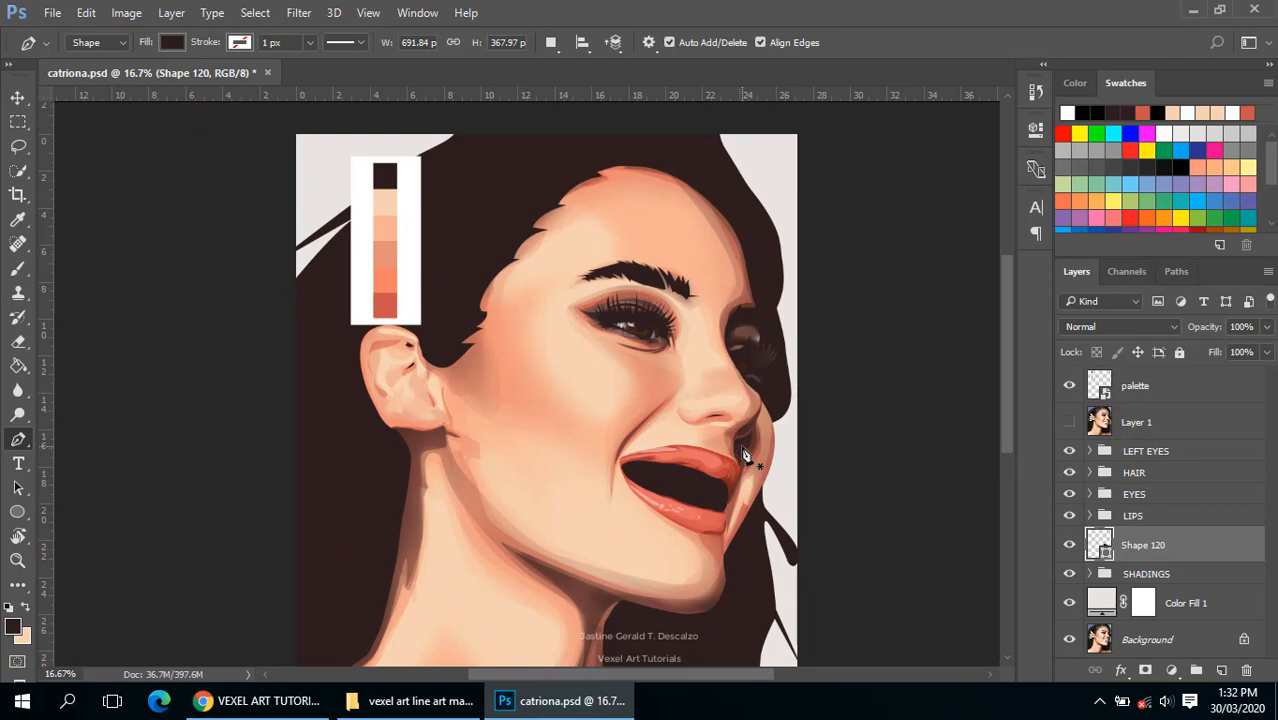
ctrl+click(690, 462)
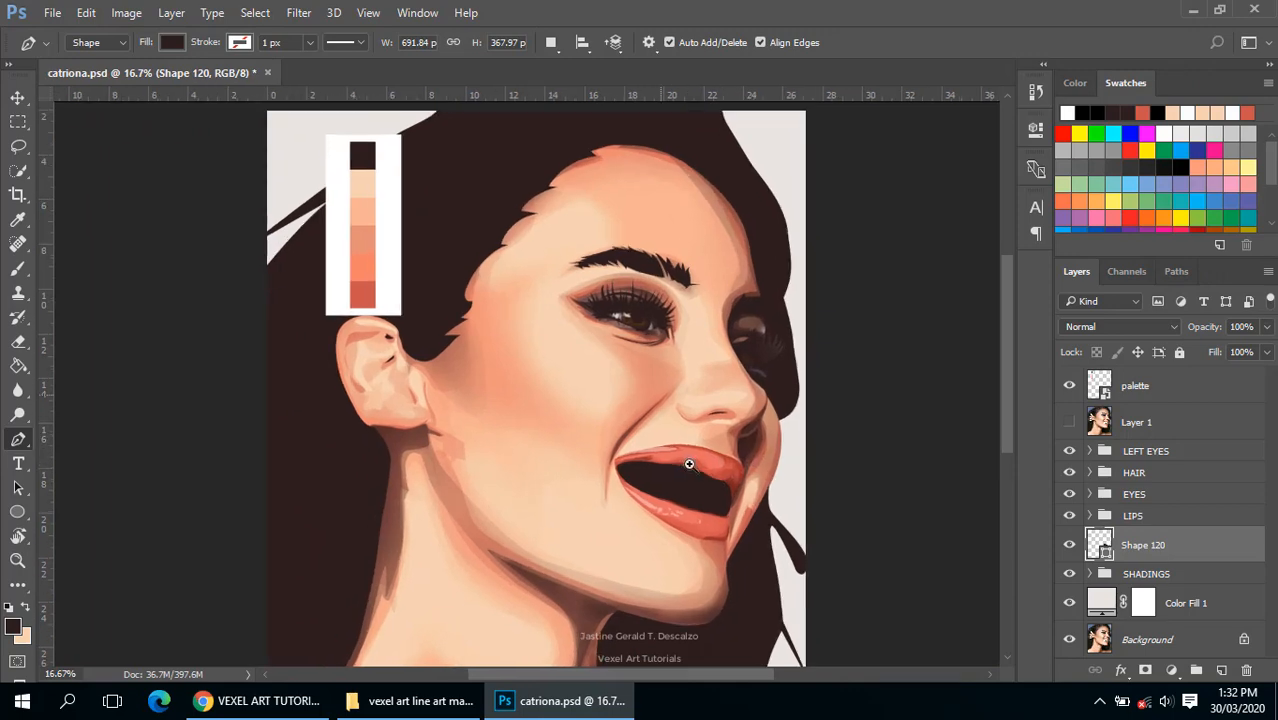
ctrl+click(752, 545)
drag(752, 545, 659, 348)
ctrl+click(659, 348)
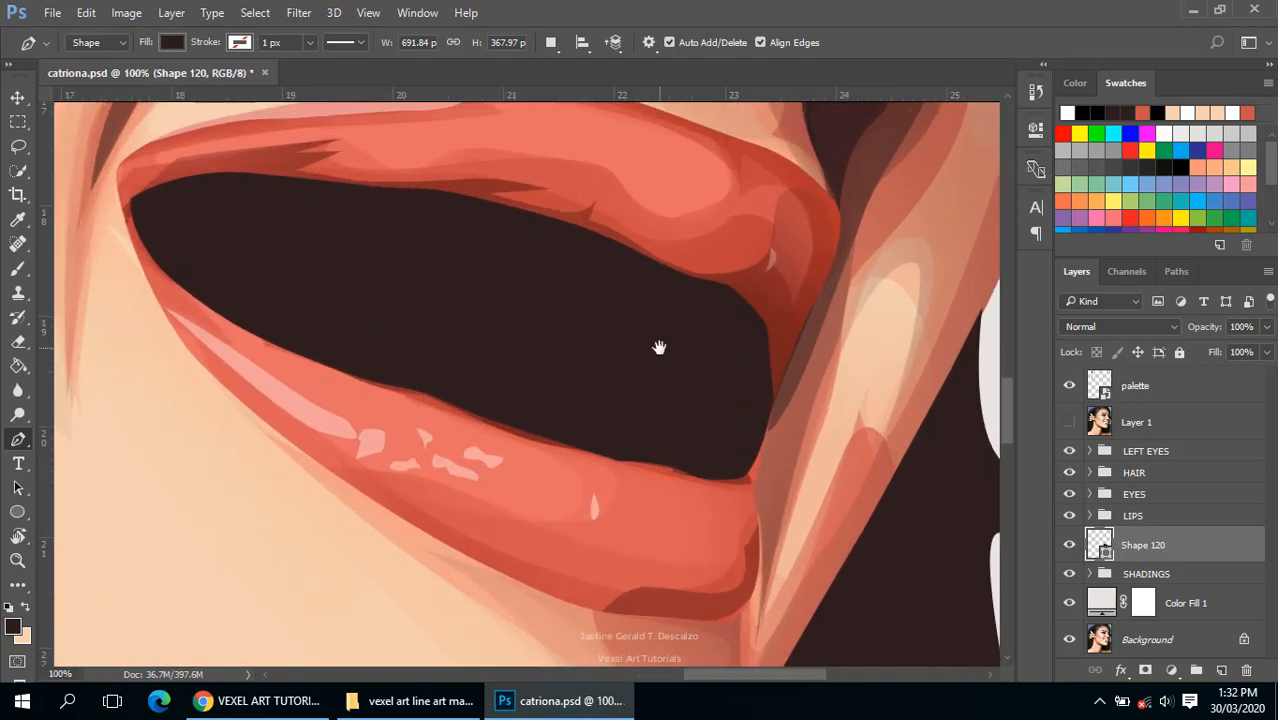
alt+click(657, 345)
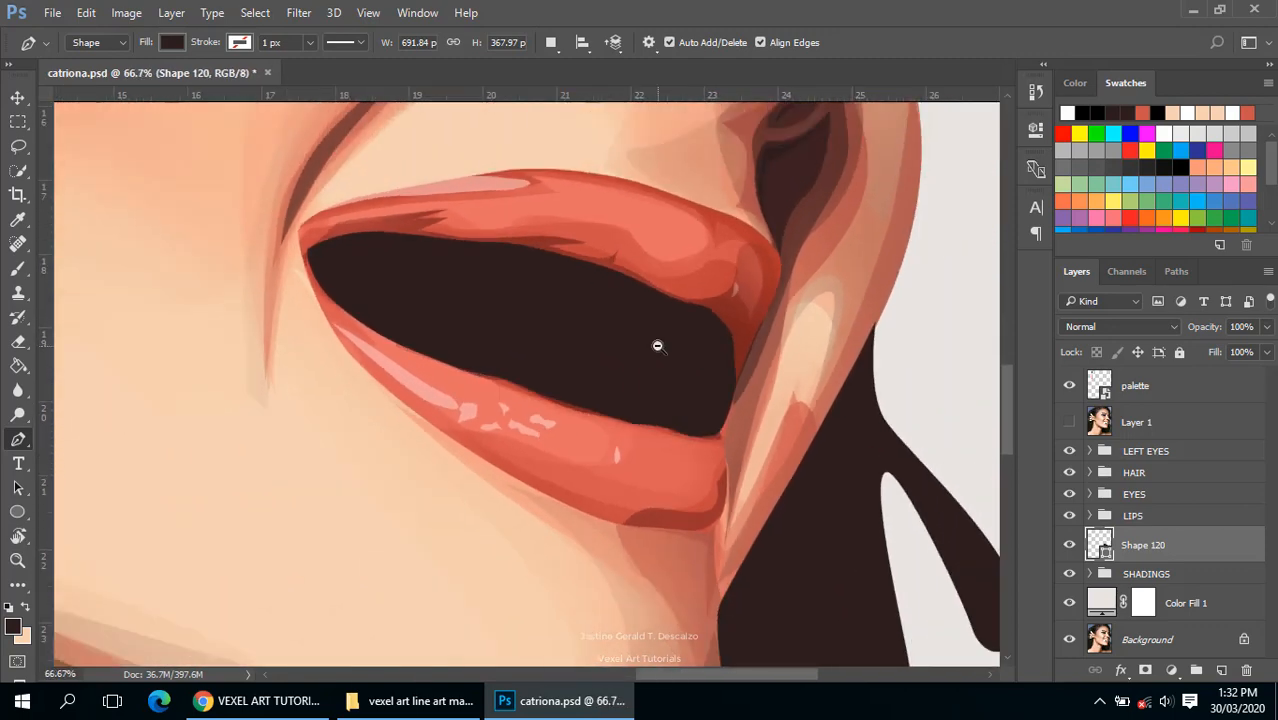
Step: Compare the dark mouth shape with the teeth in the reference photo, ending with Layer 1 shown
click(1069, 424)
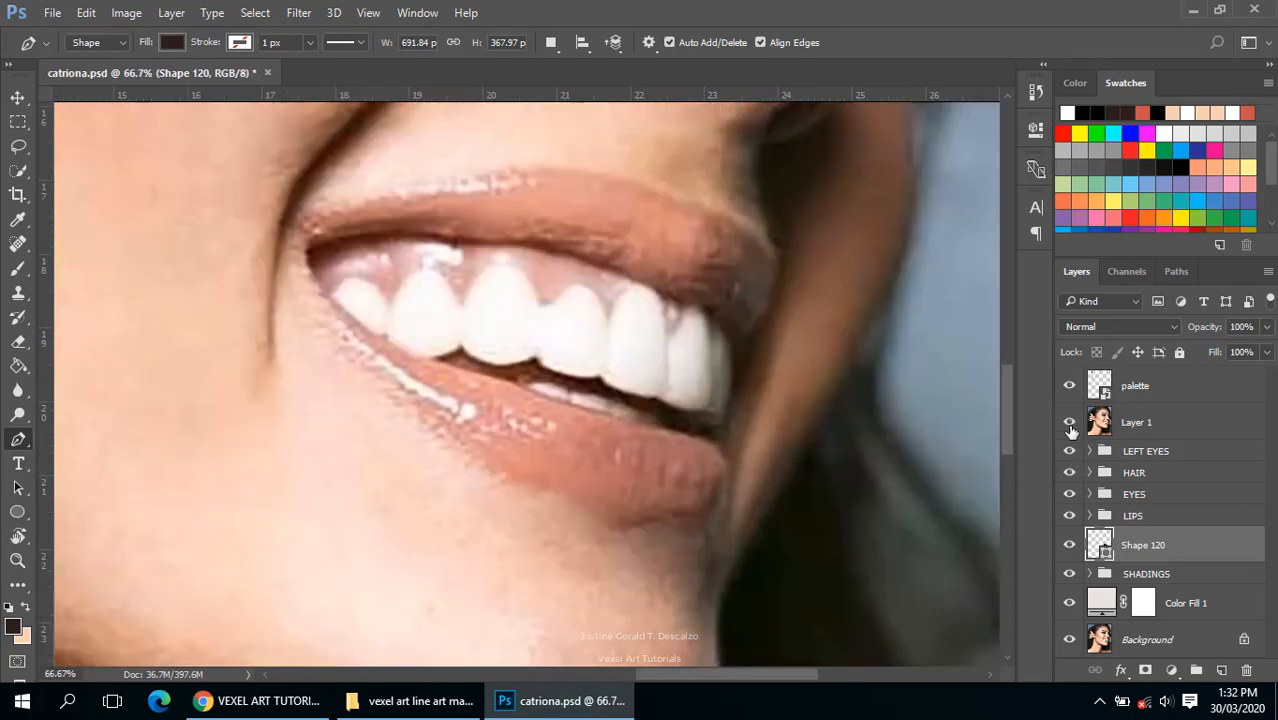
click(1070, 426)
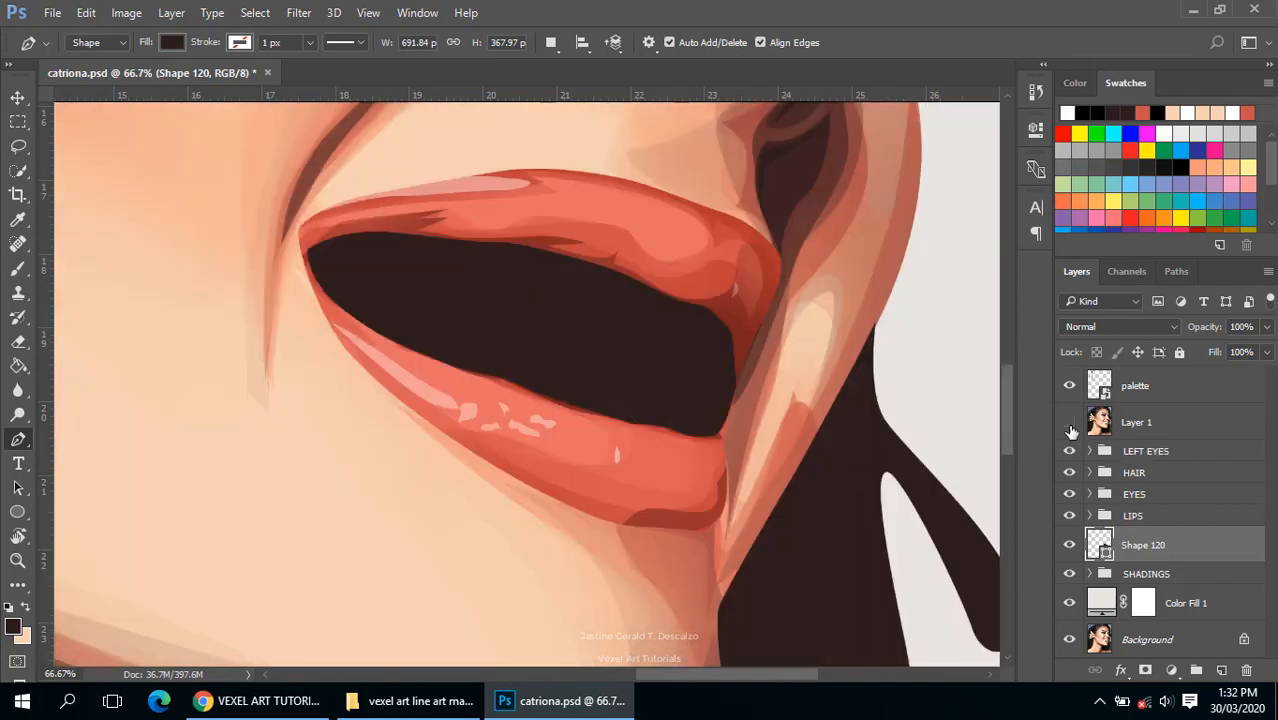
click(1069, 426)
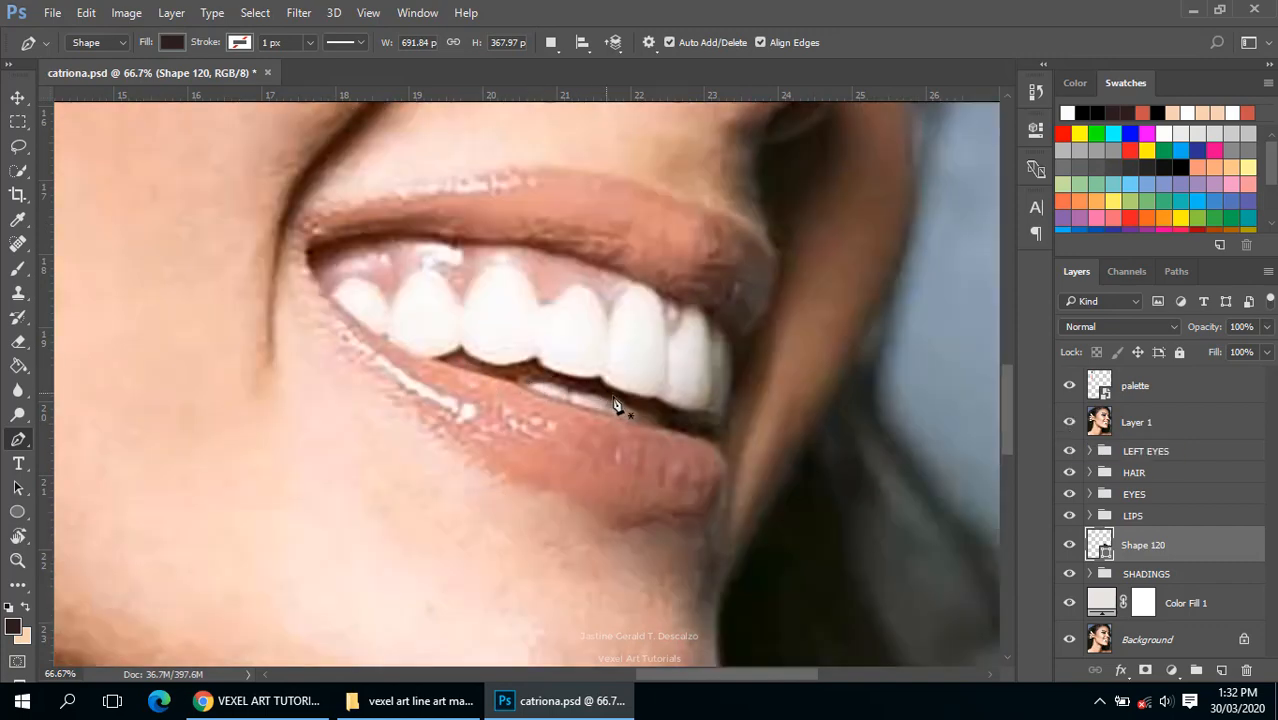
click(1069, 430)
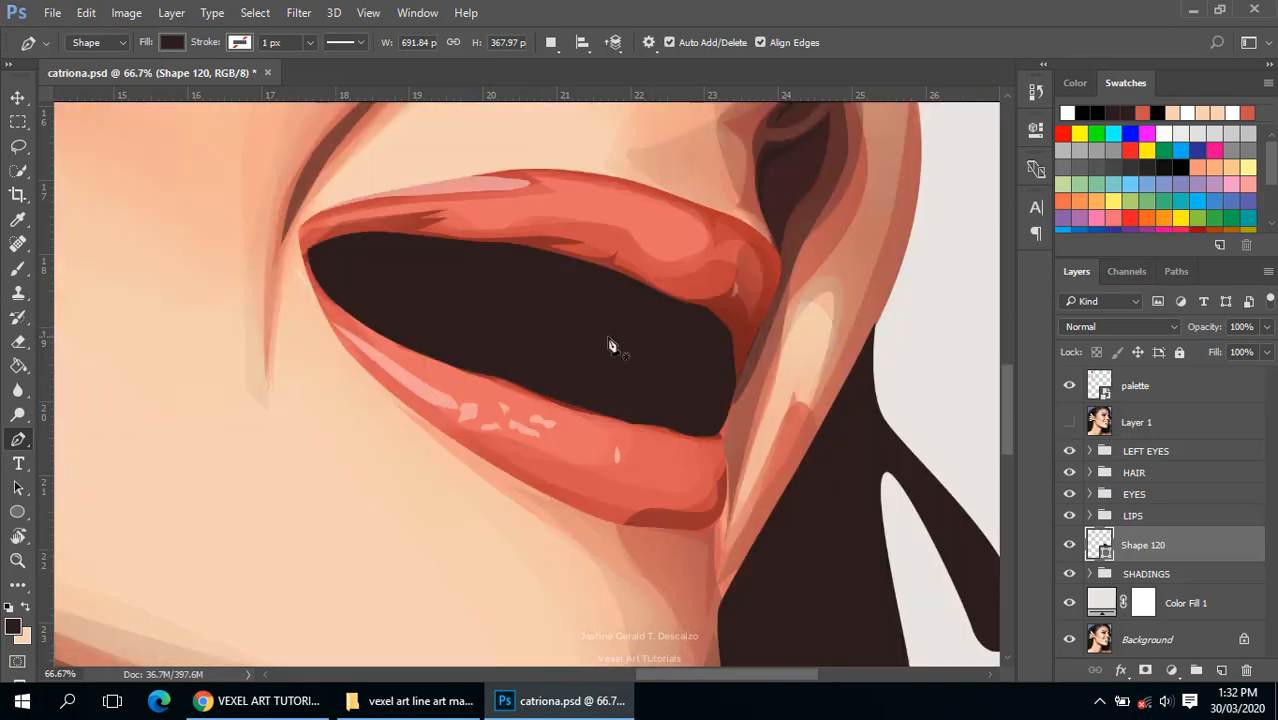
click(1069, 428)
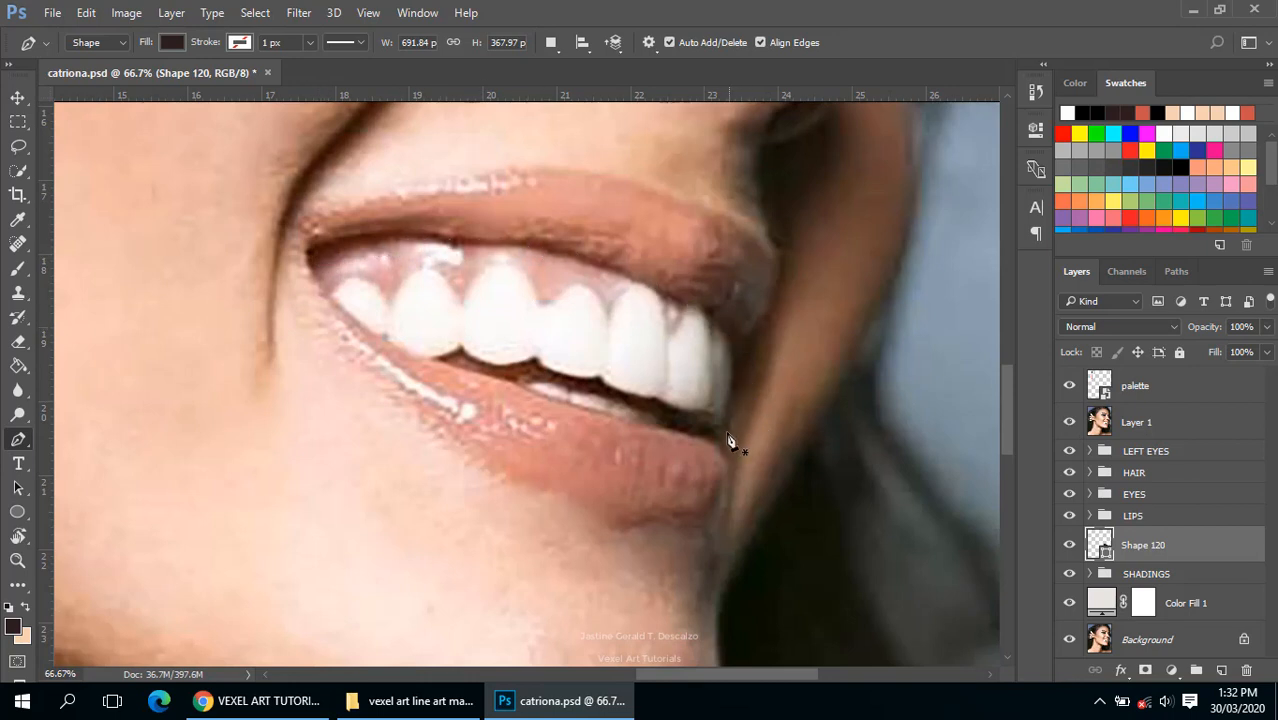
Step: Hide the reference photo on Layer 1 and rename the dark mouth shape layer as BASE
click(1069, 422)
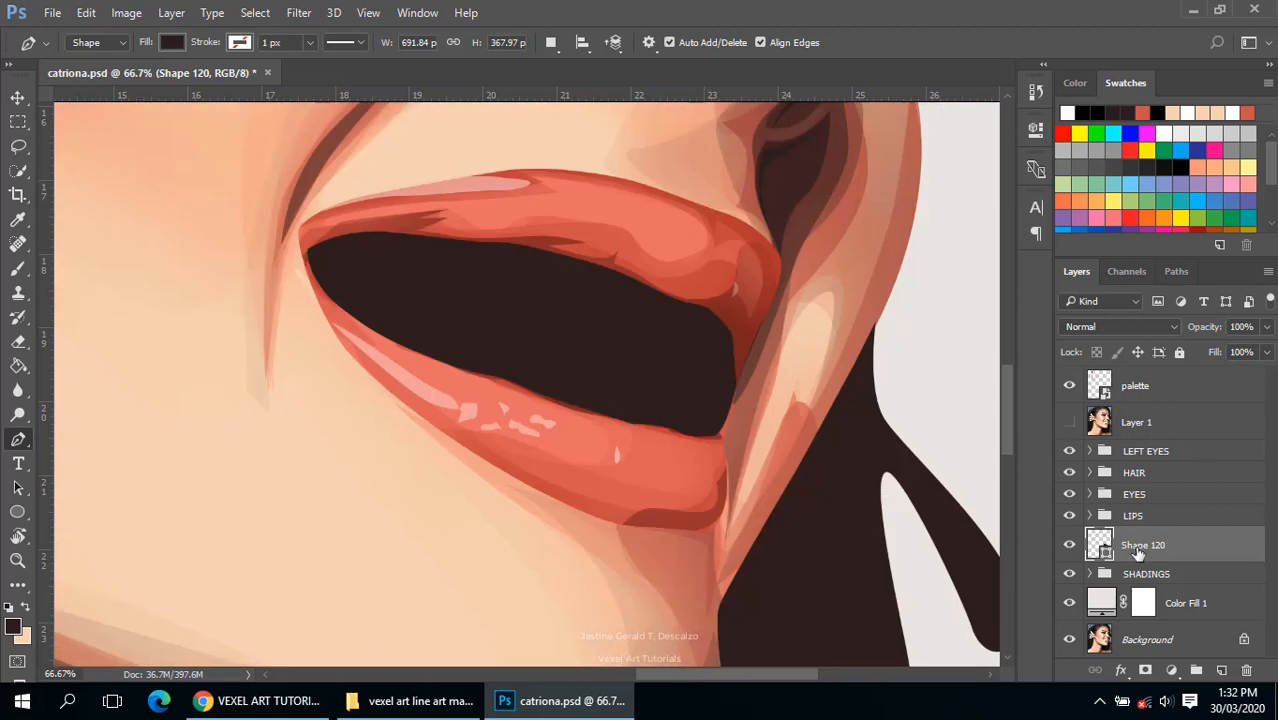
double_click(1138, 547)
text(B)
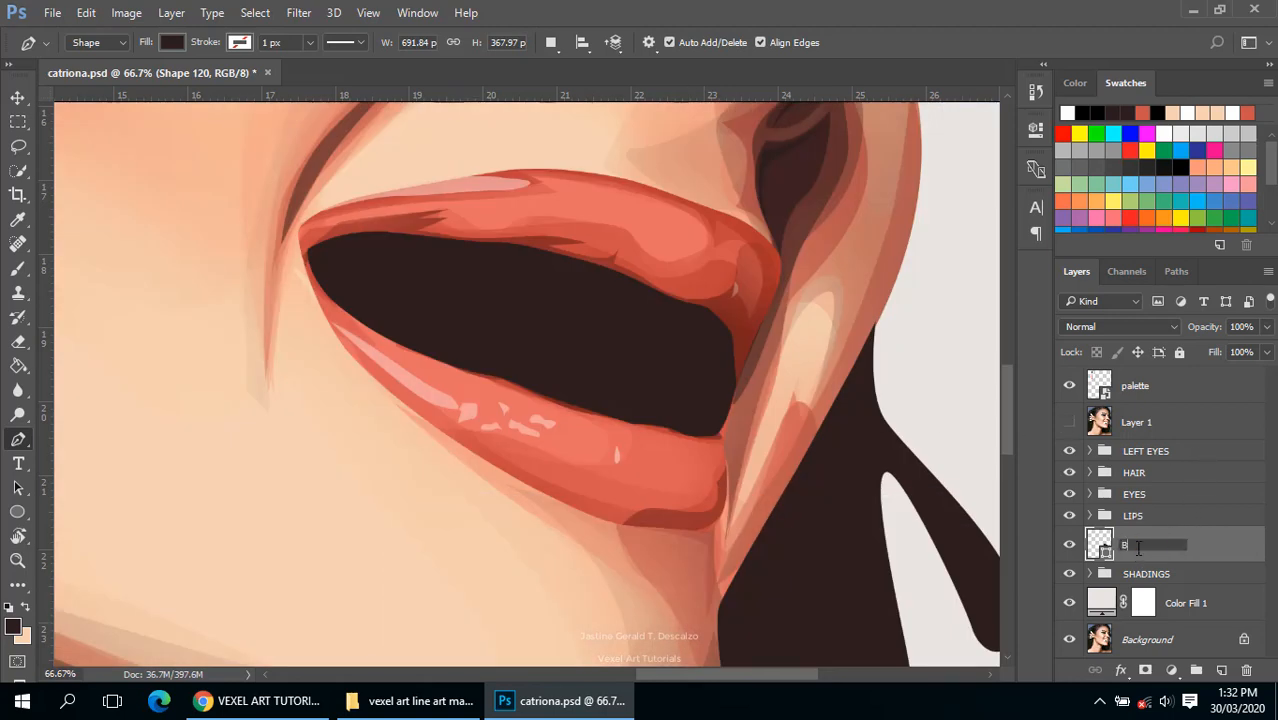
text(ASE)
key(Return)
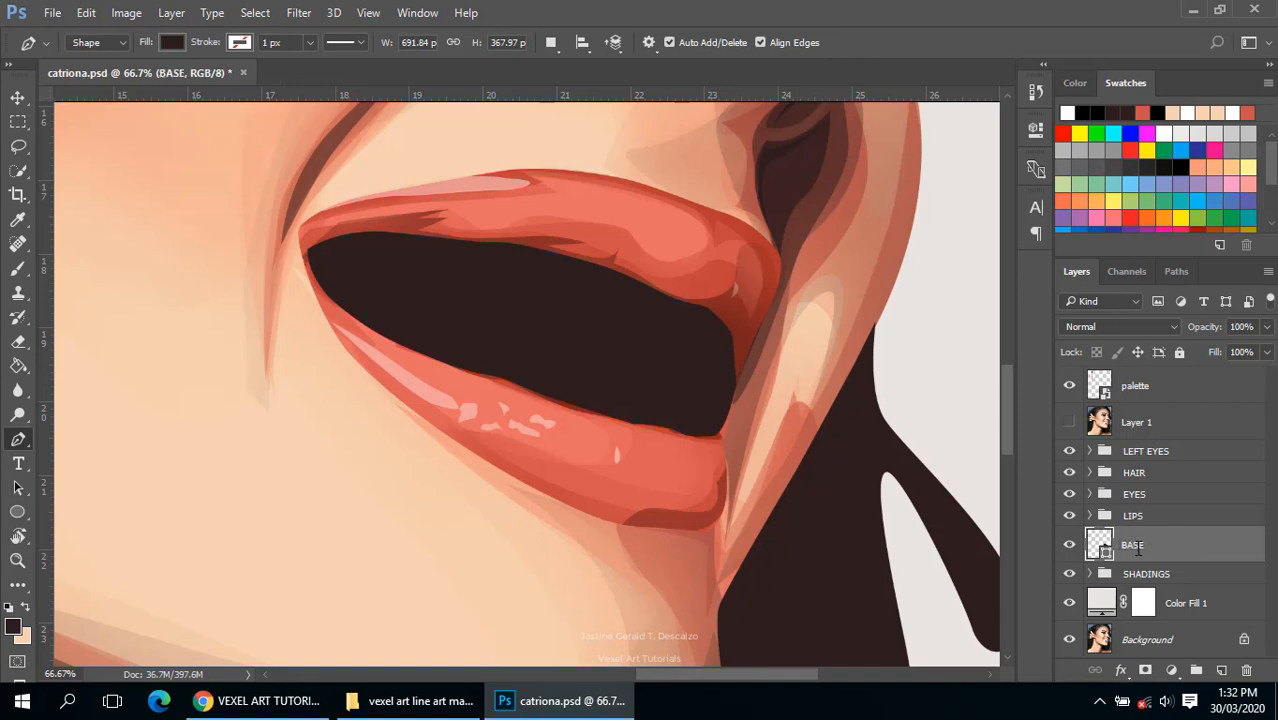
Step: Put the BASE layer into a new group named TEETHS
key(ctrl+g)
double_click(1138, 538)
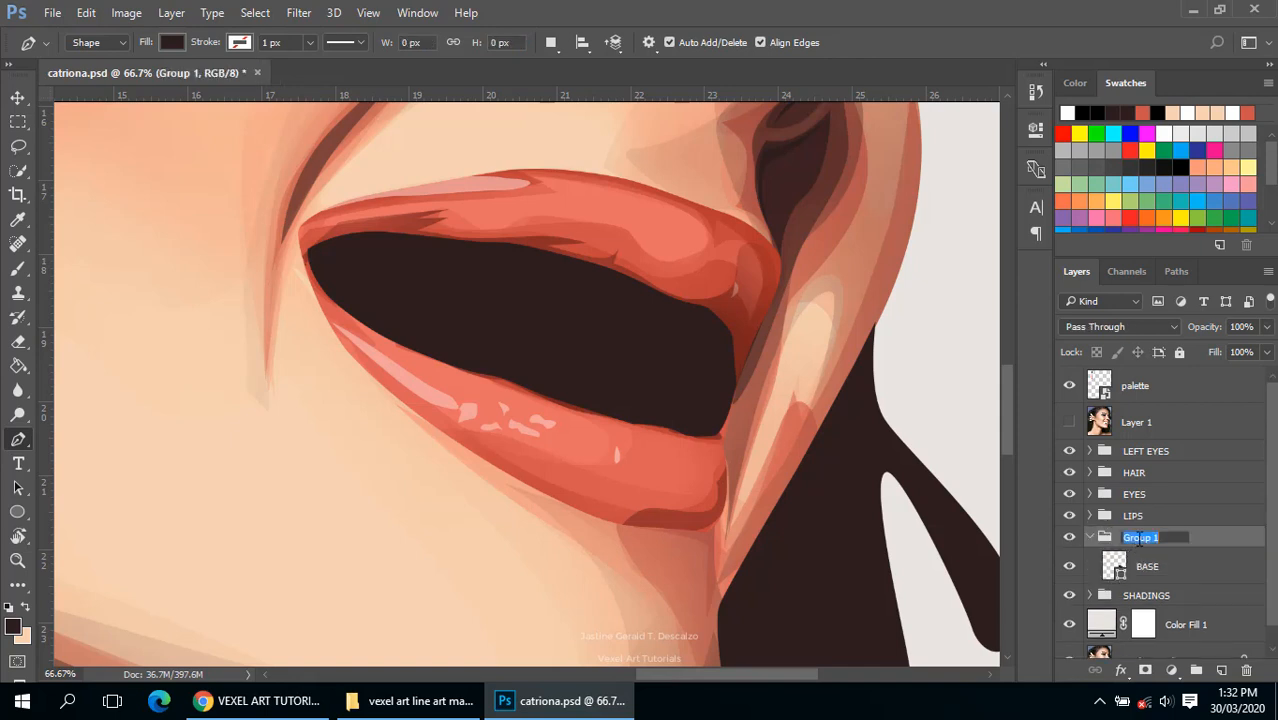
text(TEETH)
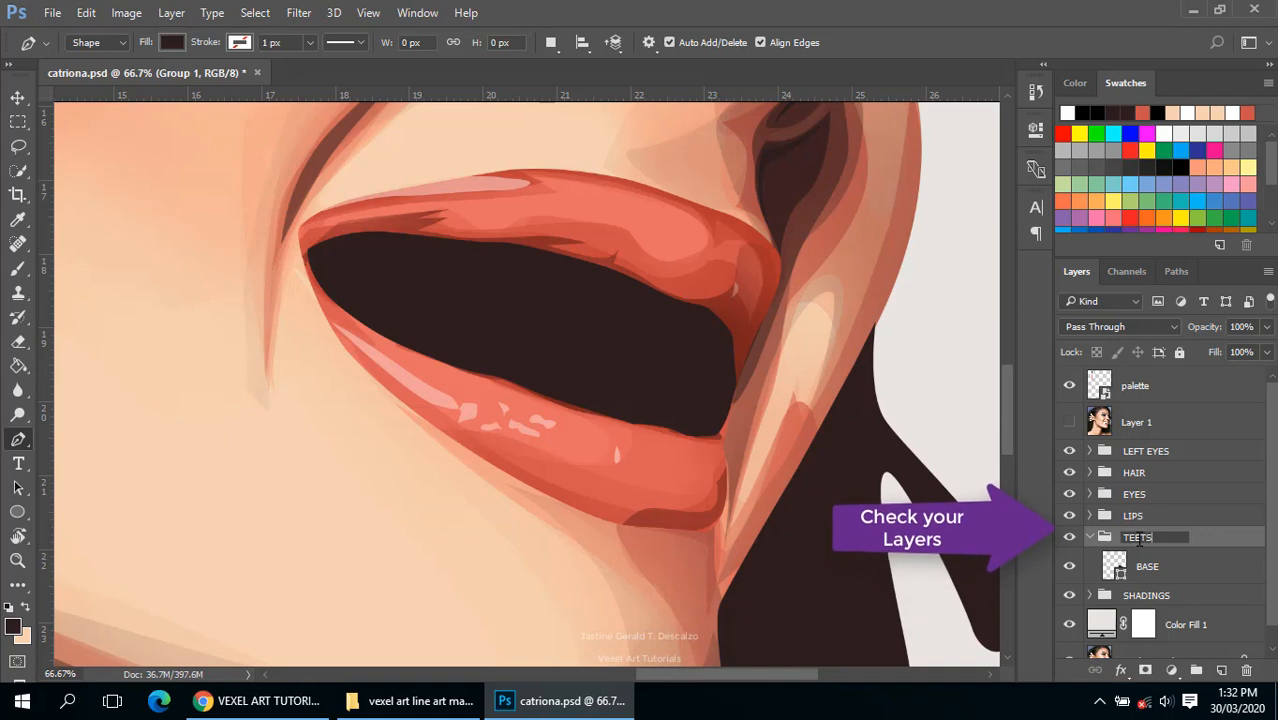
text(S)
key(Return)
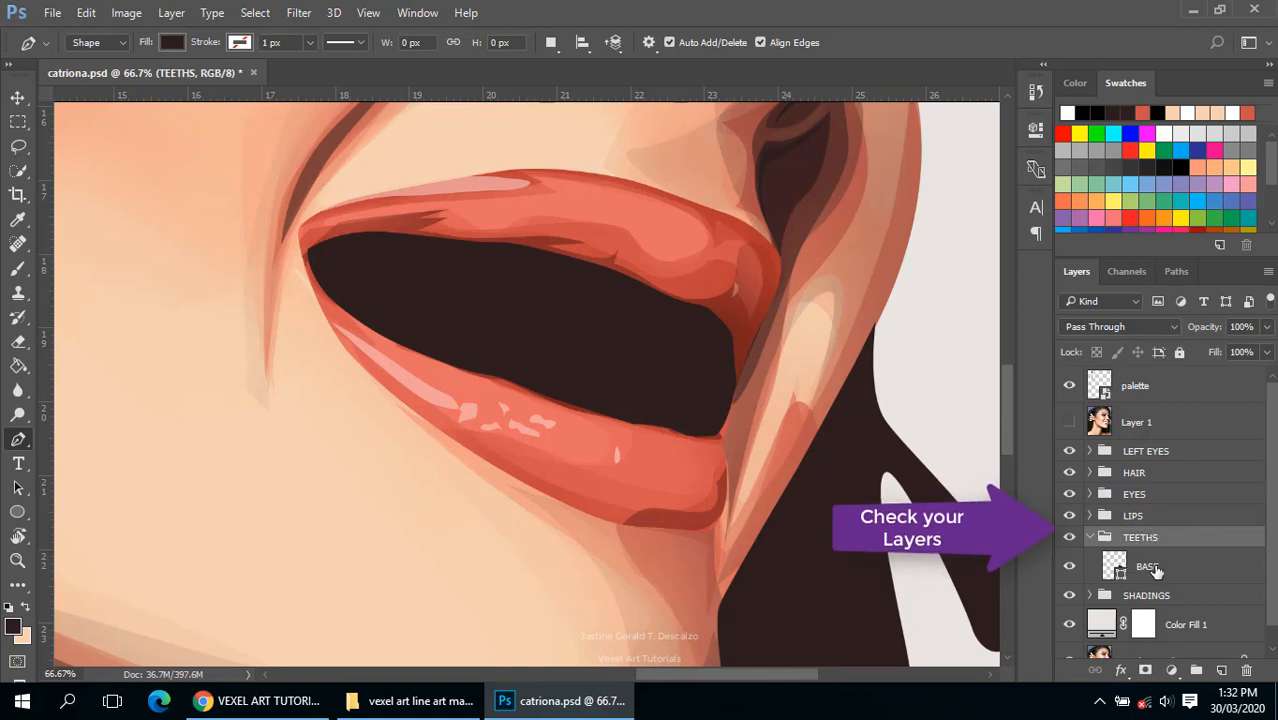
Step: Show the reference photo and start a dark brown Pen shape above BASE, curving from the left mouth corner across the upper lip to its right end
click(1150, 567)
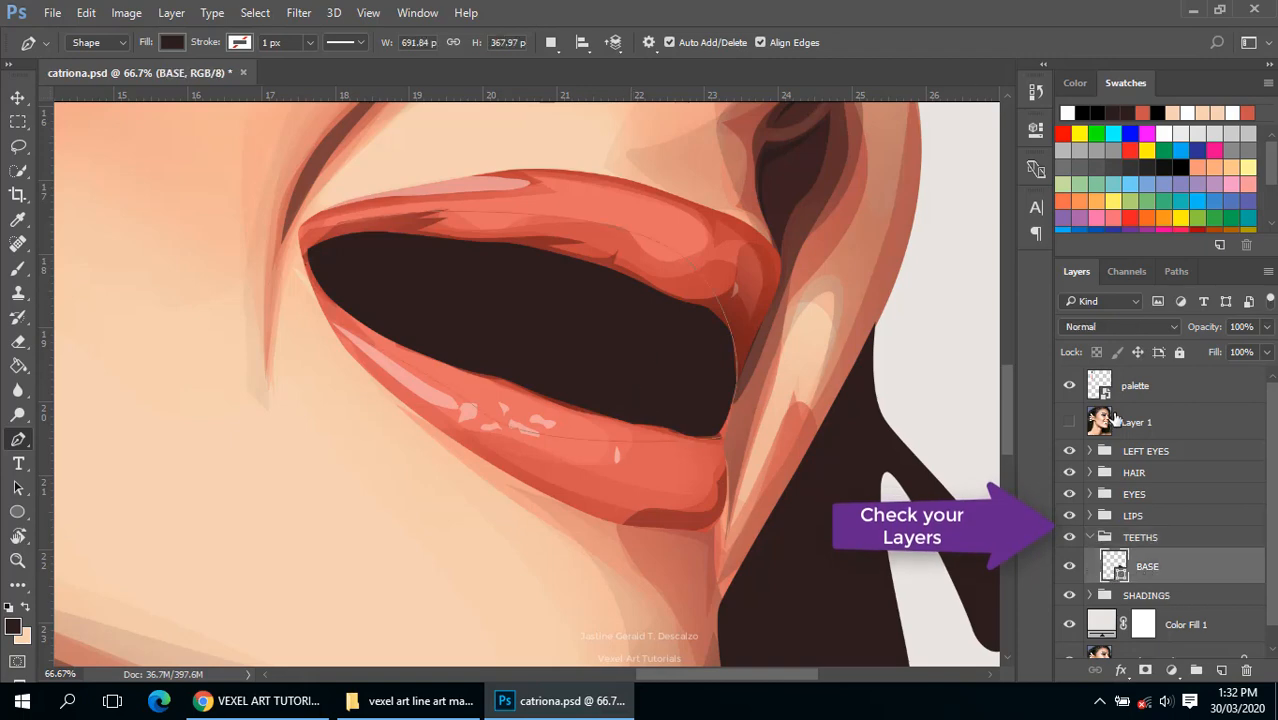
click(1069, 422)
scroll(509, 256, up, 1)
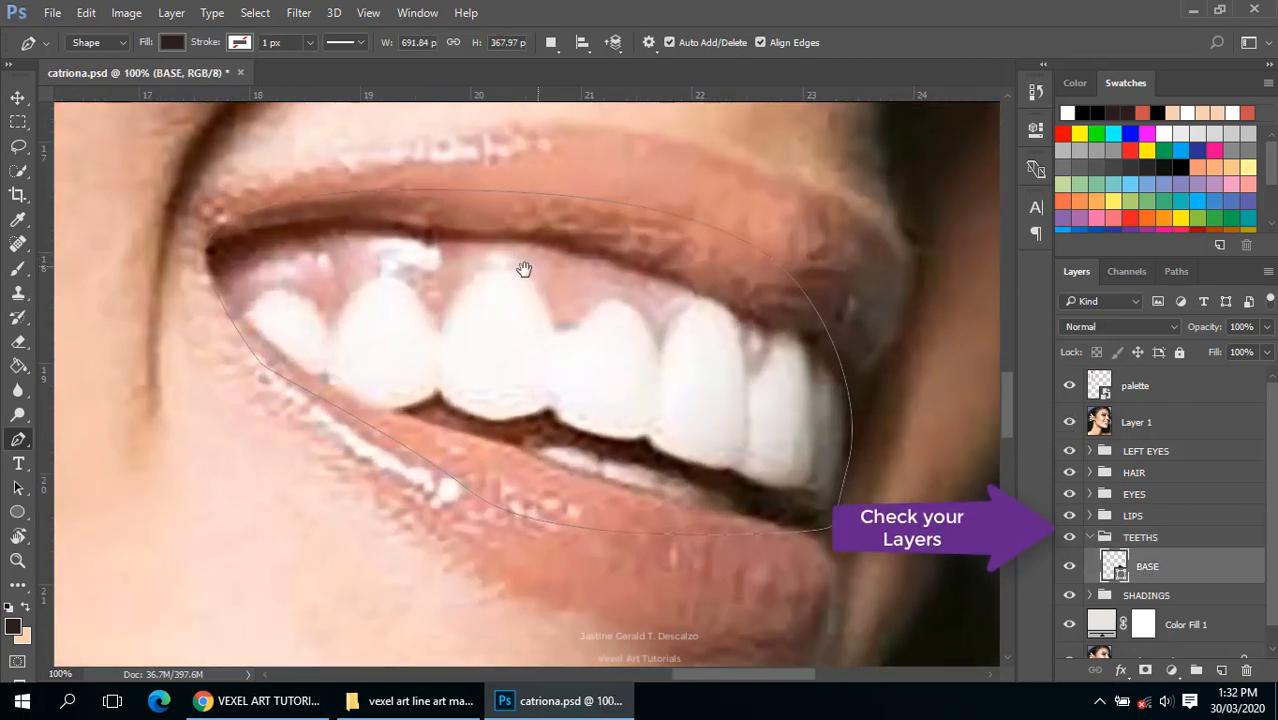
drag(525, 268, 470, 294)
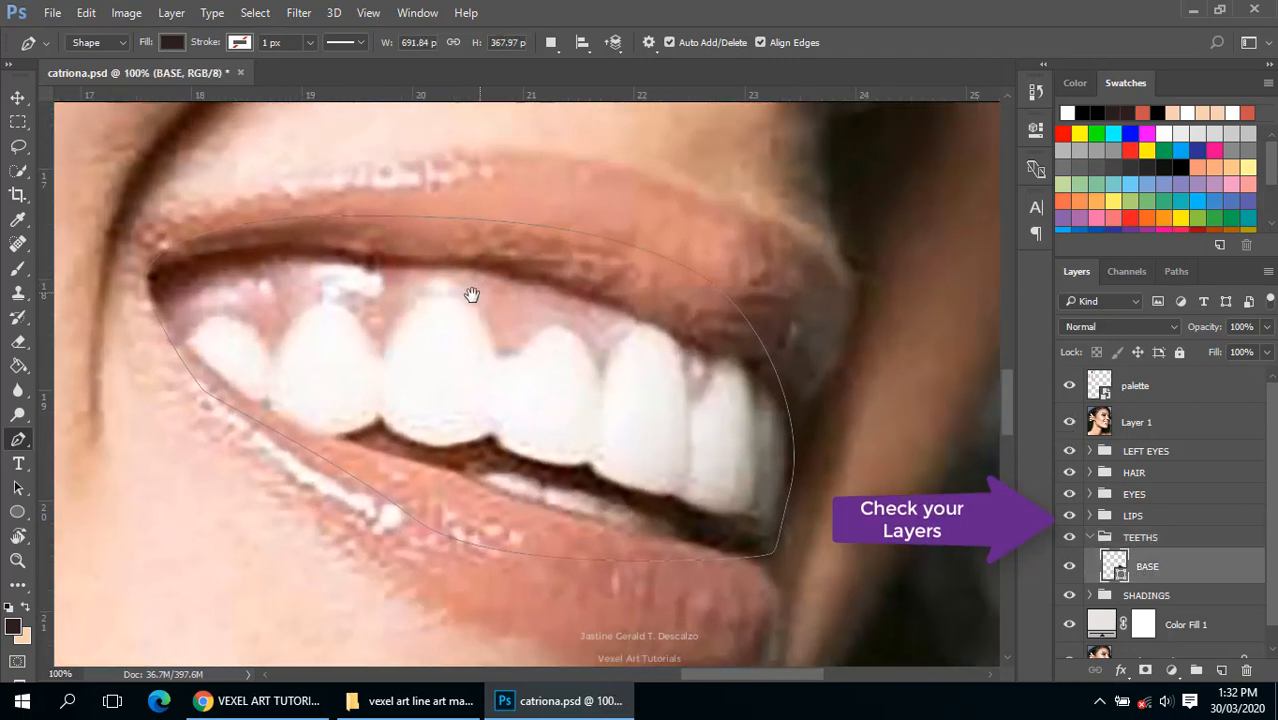
click(148, 250)
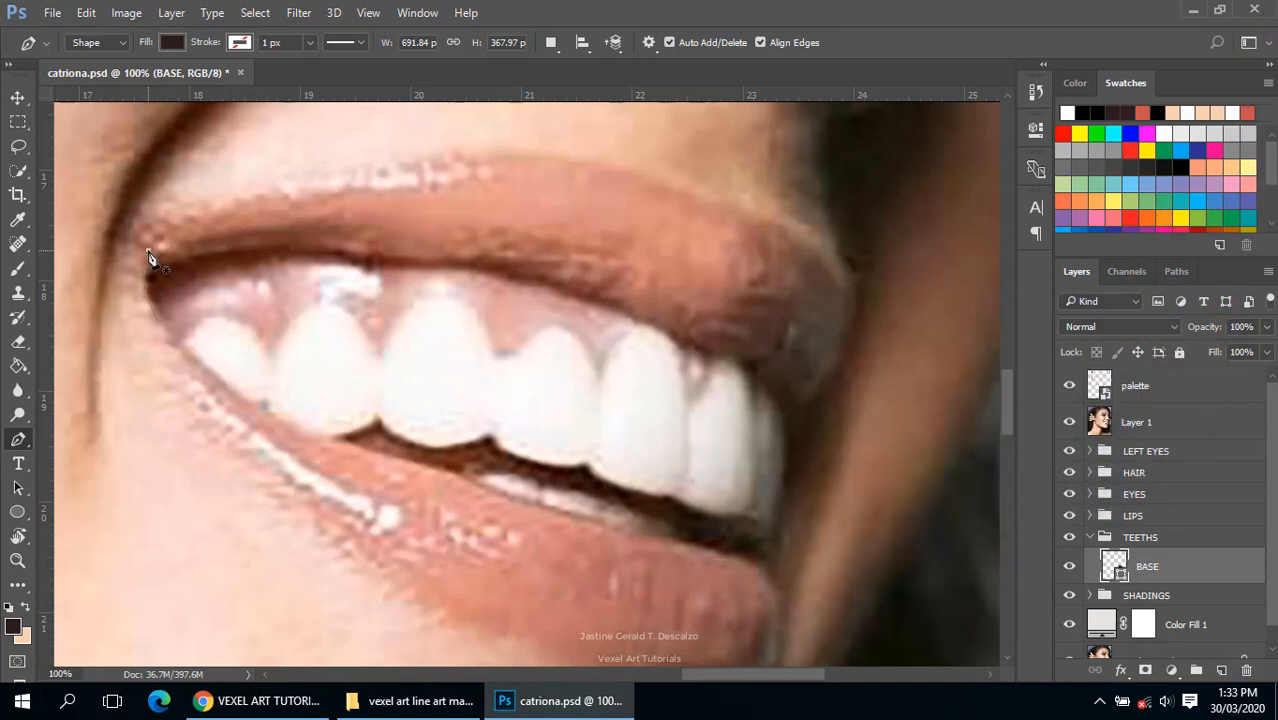
drag(481, 227, 661, 256)
click(781, 328)
drag(790, 337, 813, 359)
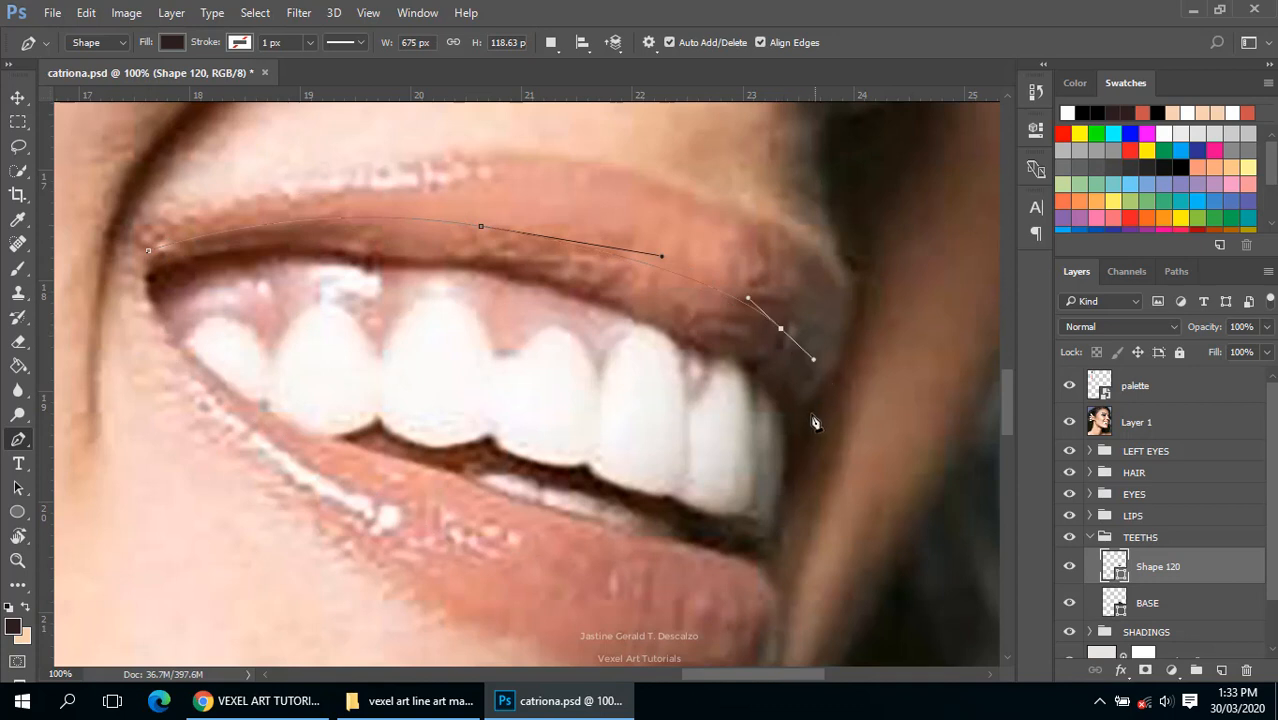
click(800, 401)
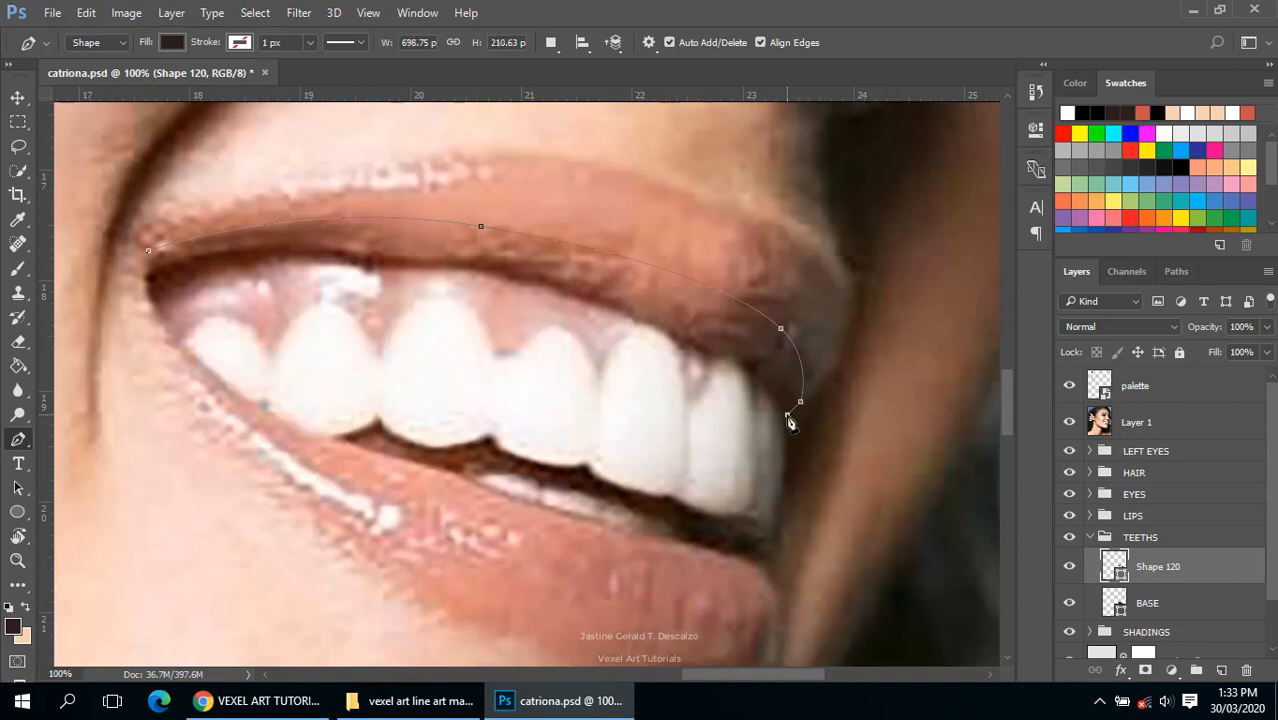
Step: Continue the outline down the right side of the mouth and along the lower edges of the right-hand upper teeth
drag(765, 541, 660, 500)
drag(593, 484, 476, 444)
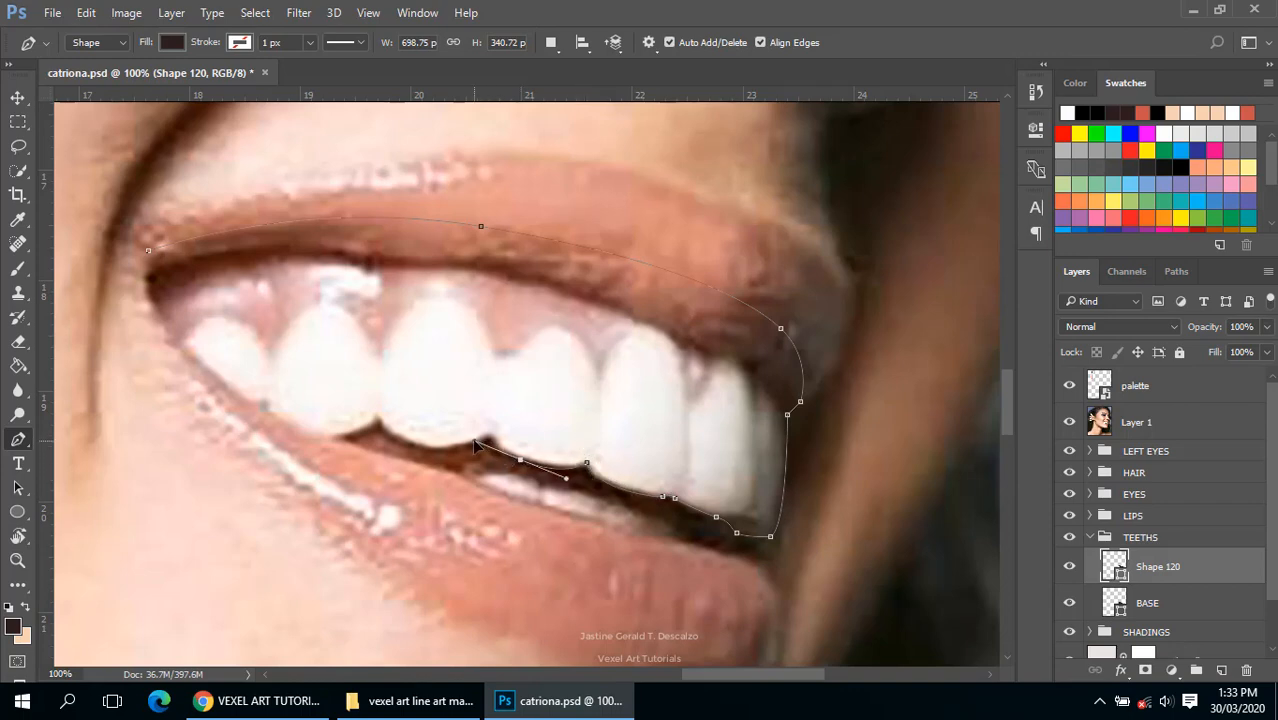
alt+scroll(520, 462, up, 2)
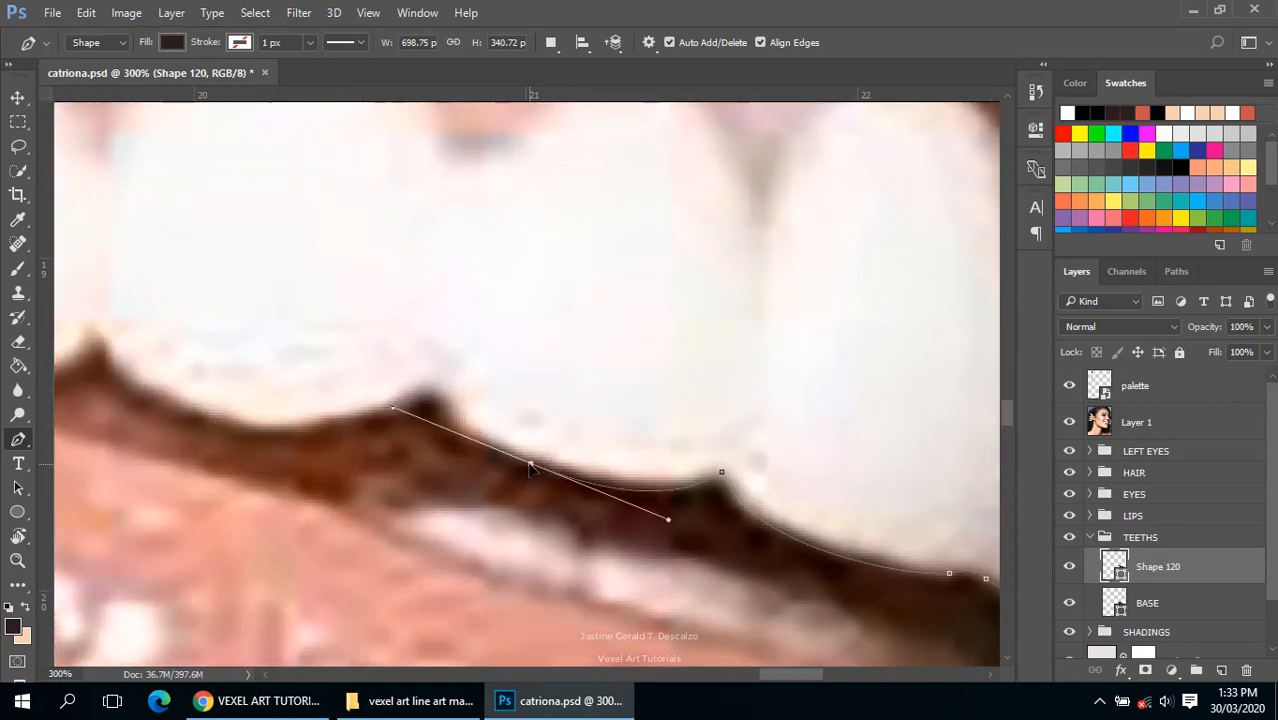
alt+click(530, 465)
drag(438, 389, 428, 317)
alt+click(439, 390)
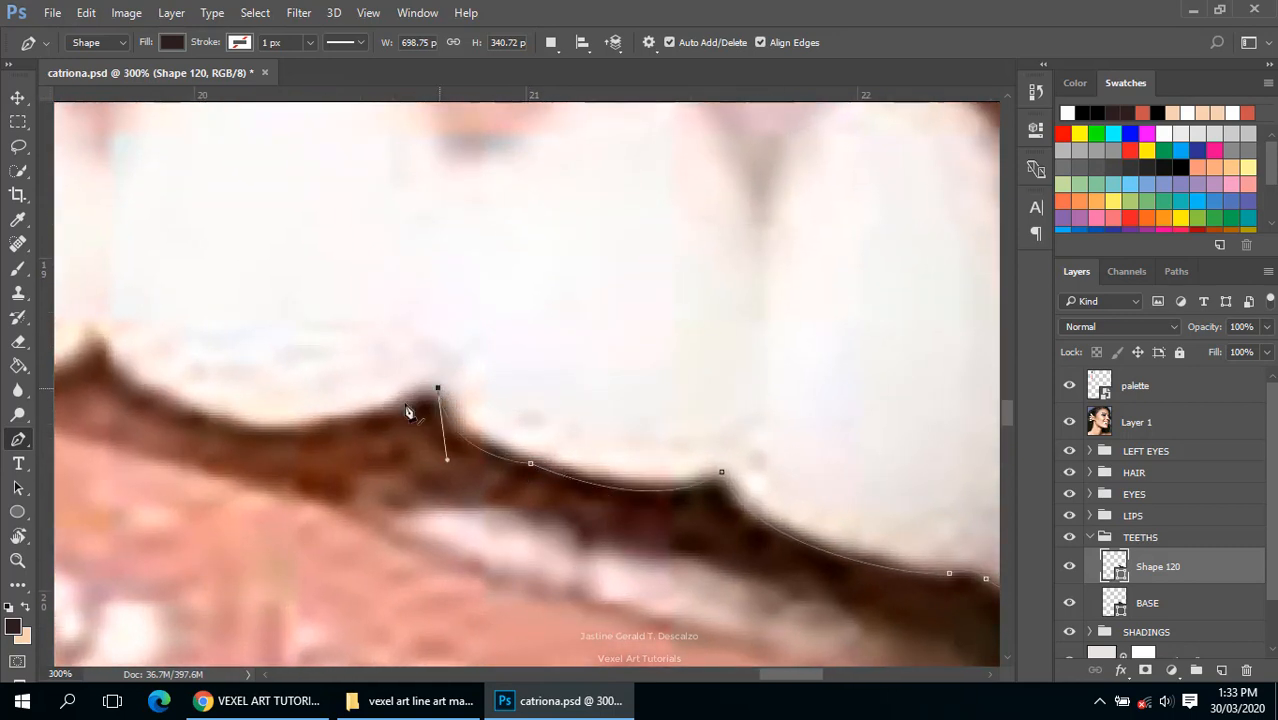
Step: Trace the curved lower edge of the next upper tooth, ending in a sharp corner at the gap beside it
drag(285, 413, 500, 466)
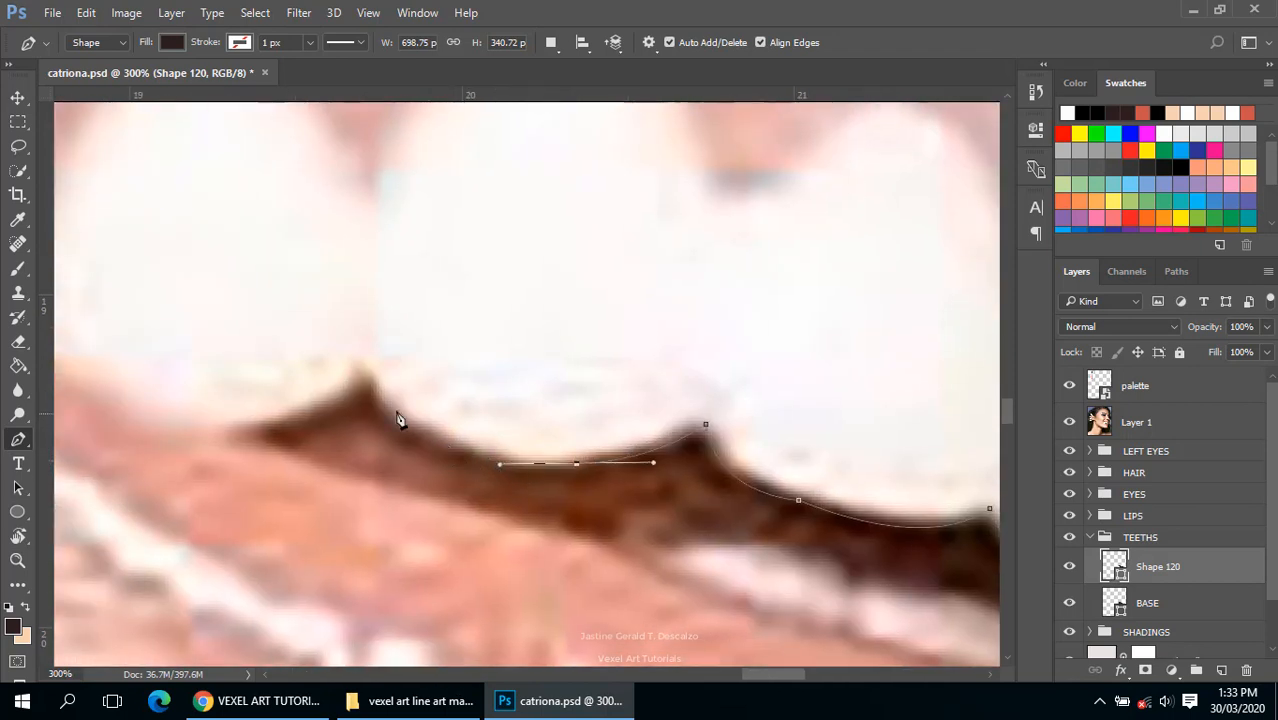
drag(369, 393, 340, 306)
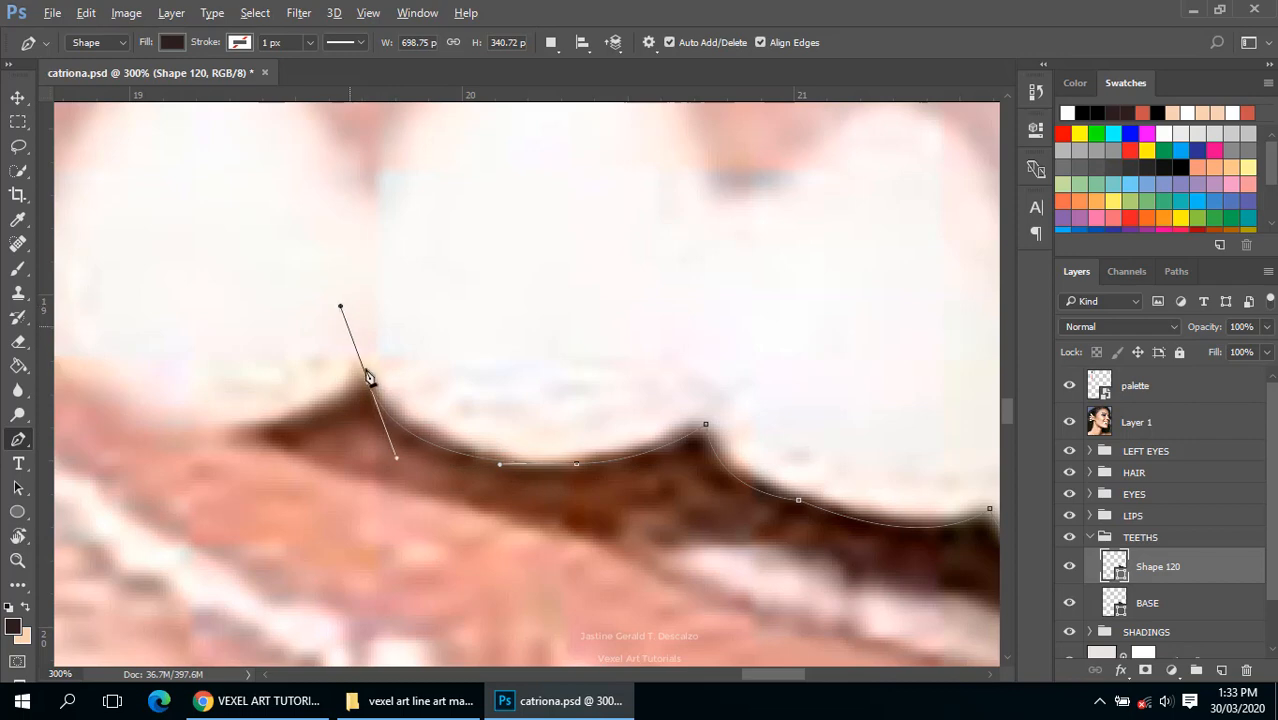
alt+click(369, 386)
alt+click(380, 378)
alt+click(394, 374)
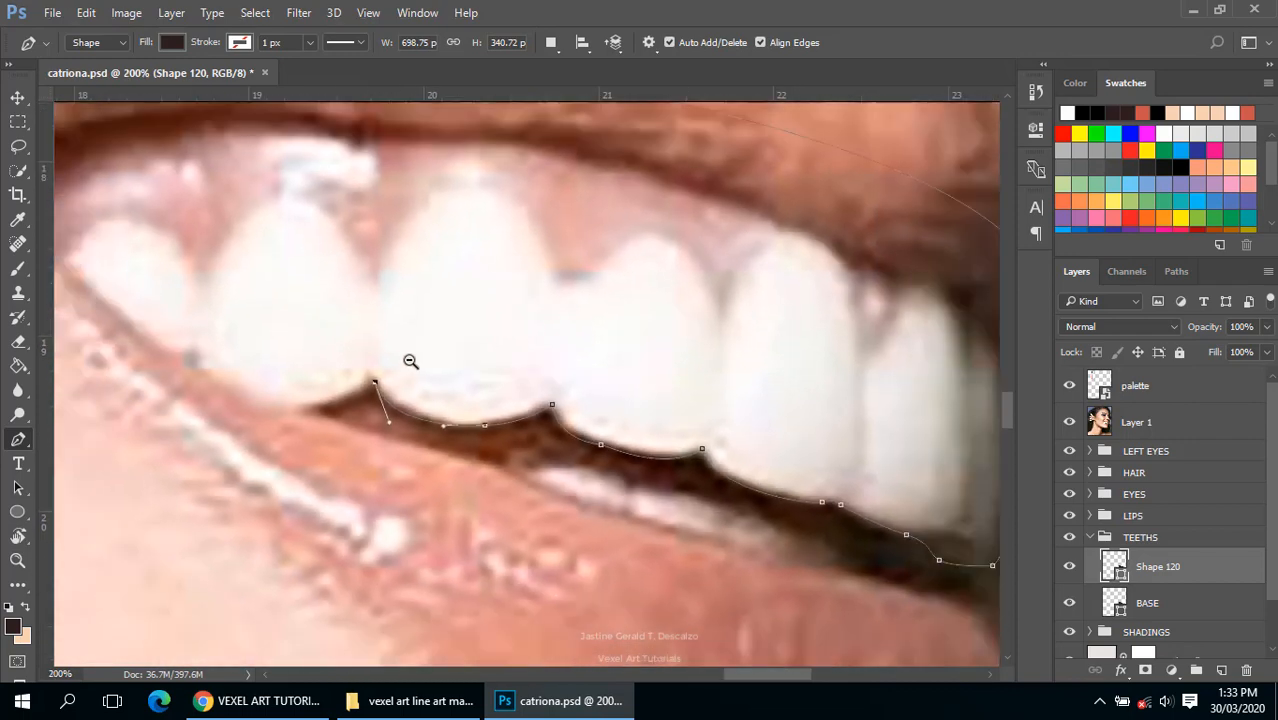
drag(408, 358, 524, 425)
ctrl+click(524, 426)
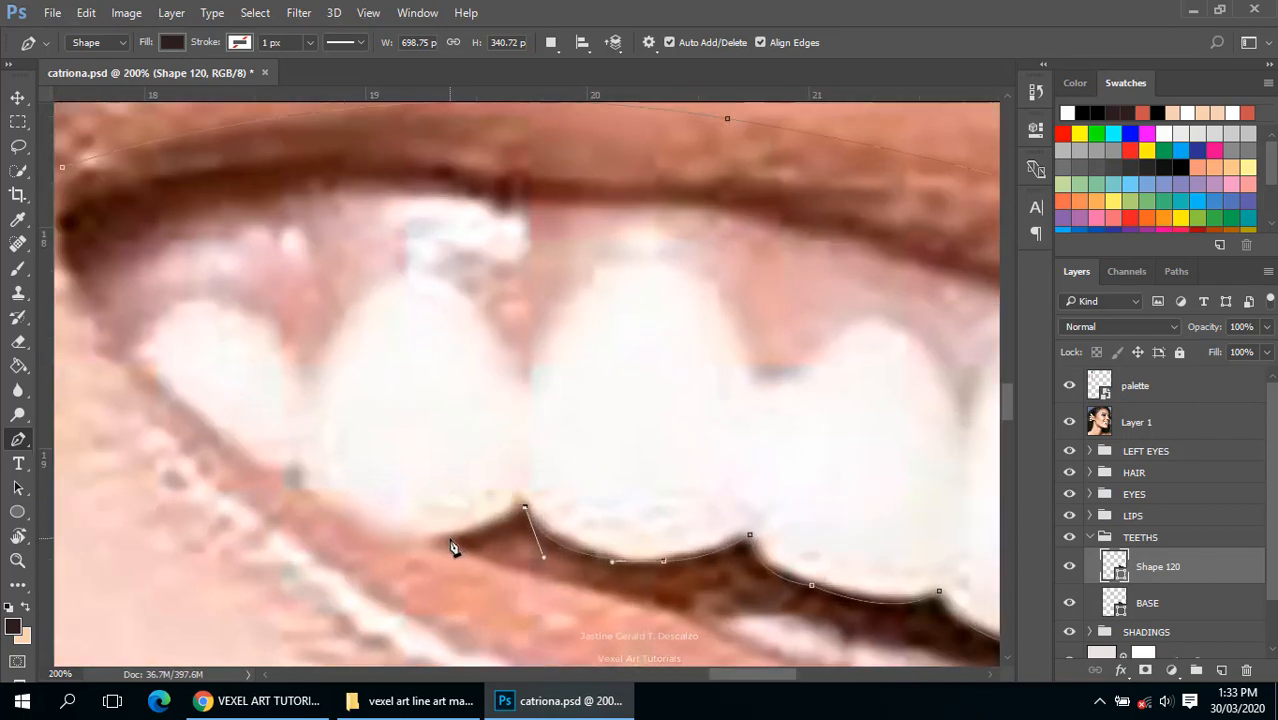
Step: Continue the outline beneath the two leftmost upper teeth and up towards the left mouth corner
drag(424, 543, 417, 540)
drag(331, 493, 293, 476)
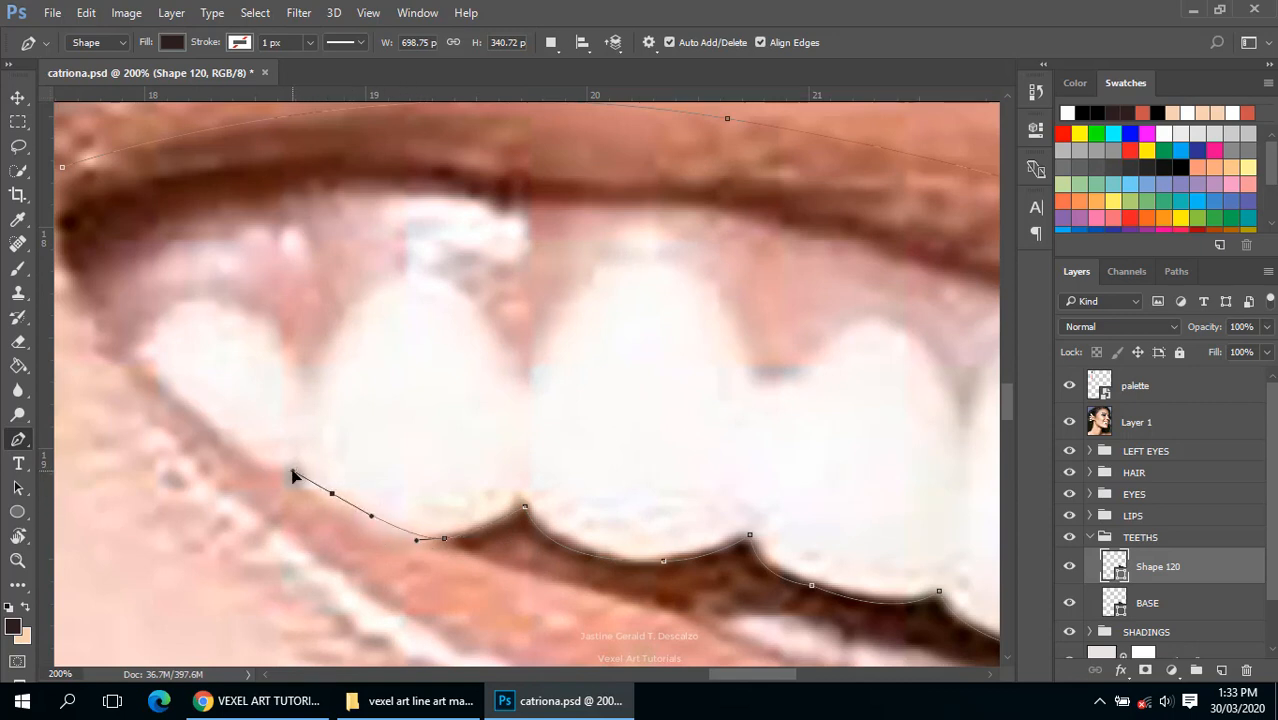
drag(371, 520, 419, 491)
alt+click(479, 514)
alt+click(460, 486)
drag(308, 386, 298, 434)
alt+click(308, 386)
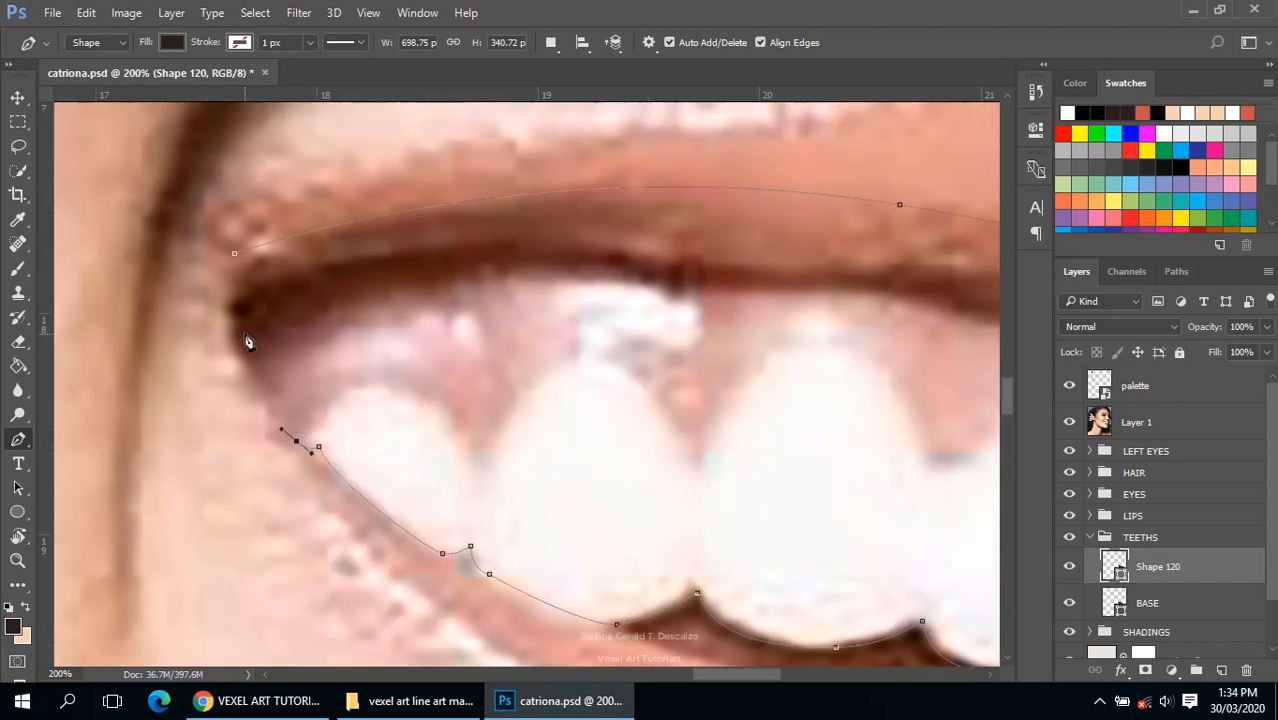
Step: Close the upper teeth outline at the left mouth corner, making a shape about 715 by 341 px, and check it against the photo
drag(231, 316, 302, 211)
alt+click(451, 371)
alt+click(451, 371)
alt+click(451, 371)
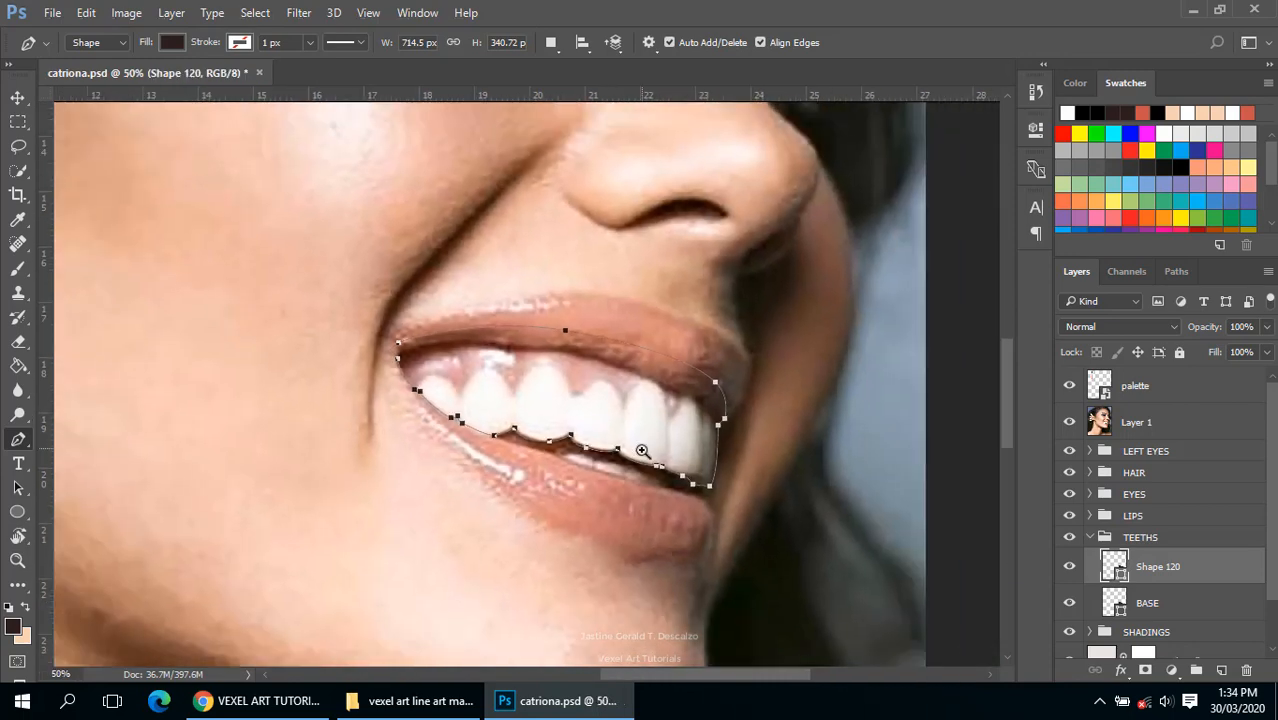
ctrl+click(642, 450)
ctrl+click(642, 450)
ctrl+click(642, 450)
drag(662, 459, 609, 374)
alt+click(609, 374)
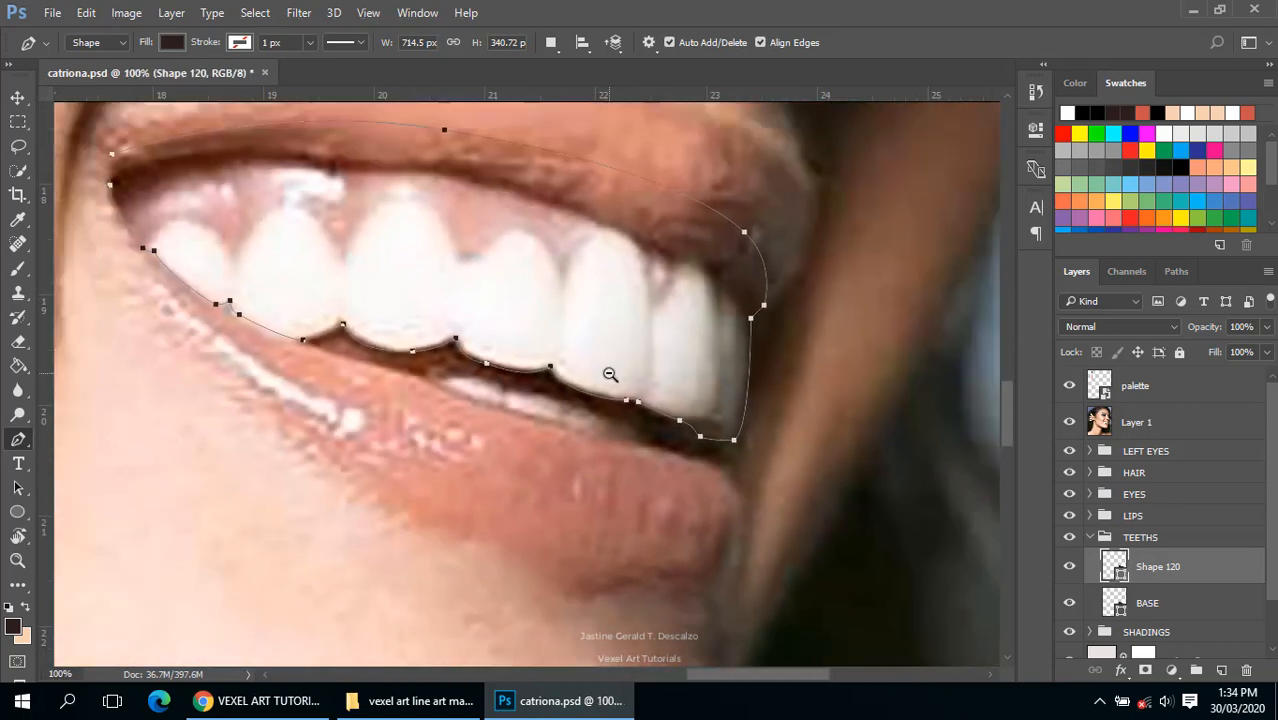
Step: Set the Pen tool's path operation to Combine Shapes for the upper teeth shape
click(552, 44)
click(581, 86)
ctrl+click(556, 292)
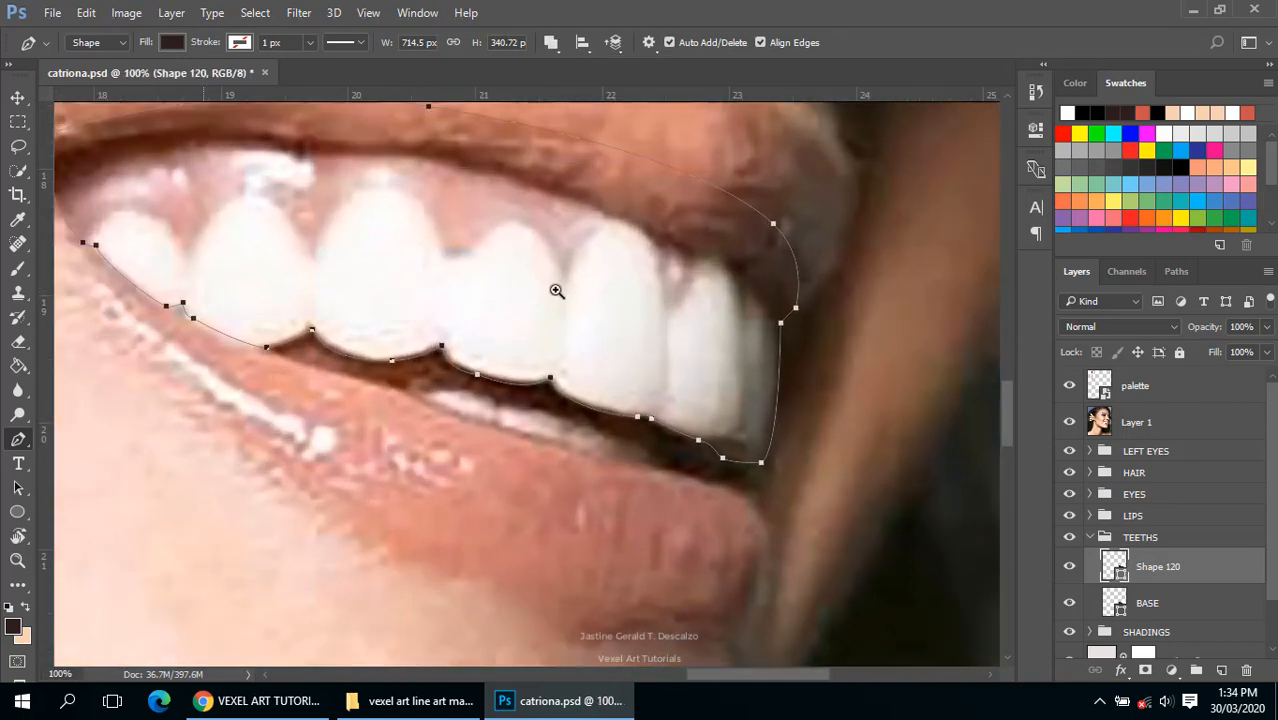
drag(612, 453, 592, 316)
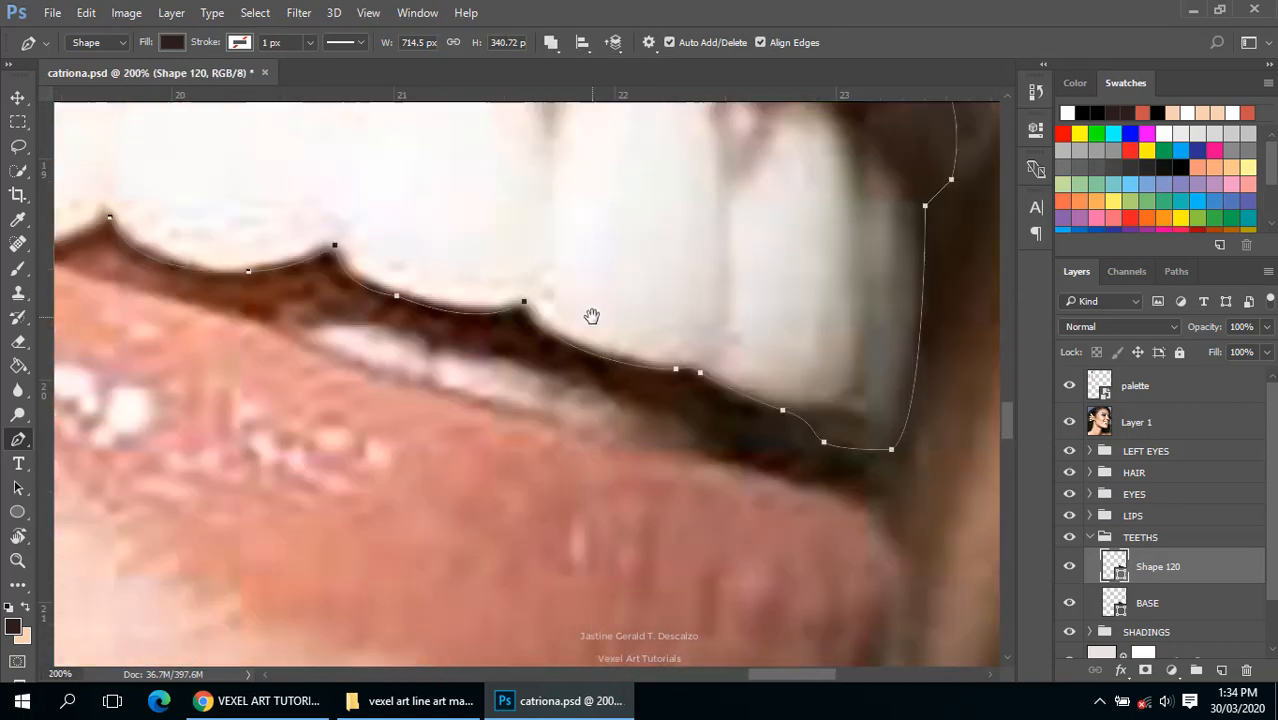
click(273, 322)
drag(397, 324, 427, 341)
key(ctrl+alt+z)
Step: Start a second path on the same shape layer, tracing the upper edge of the visible lower teeth from their left end
click(305, 331)
click(382, 326)
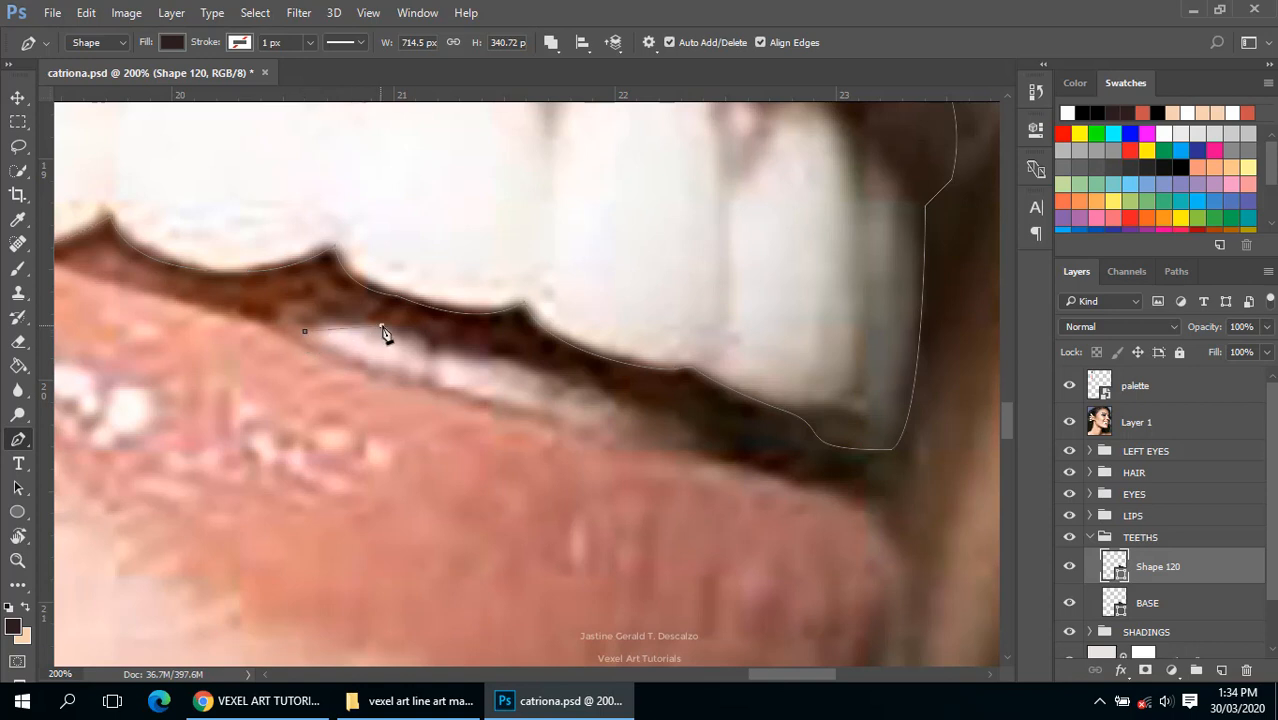
key(ctrl+alt+z)
drag(414, 330, 493, 357)
click(430, 355)
scroll(659, 405, down, 3)
scroll(683, 414, up, 1)
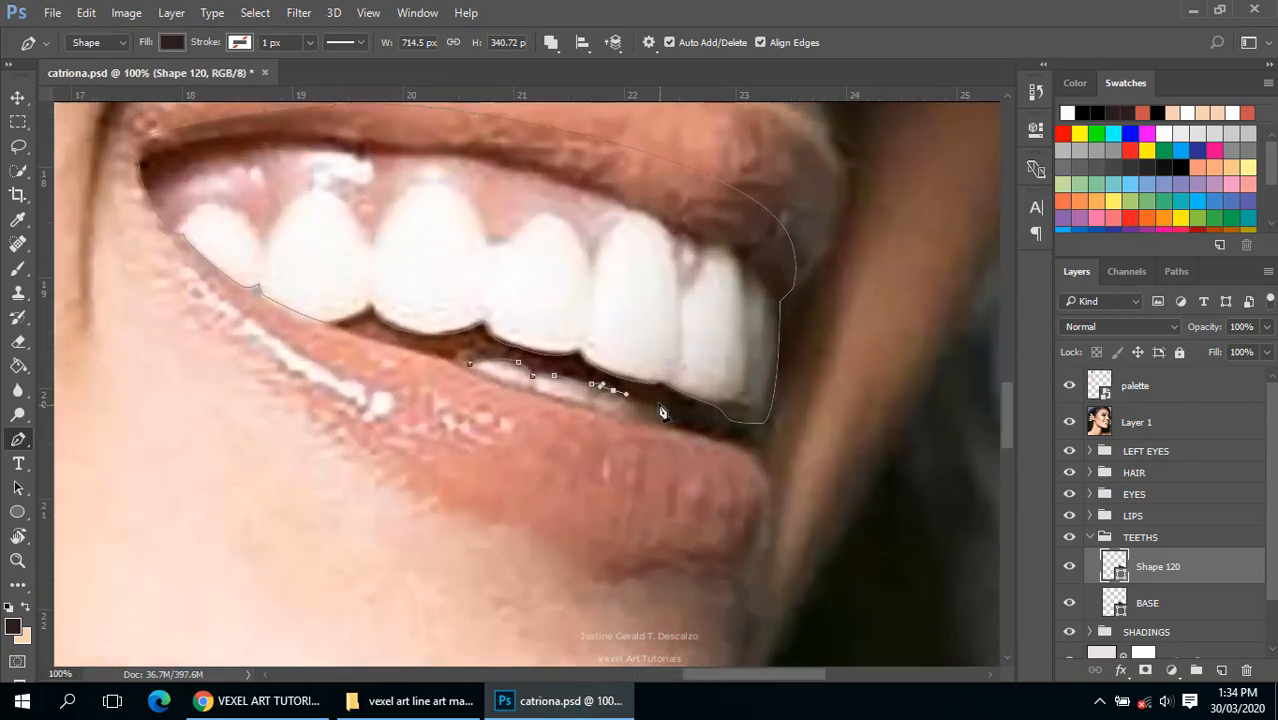
Step: Extend the lower teeth path to its right end and round it back along the lower lip
drag(648, 401, 686, 424)
scroll(673, 427, up, 1)
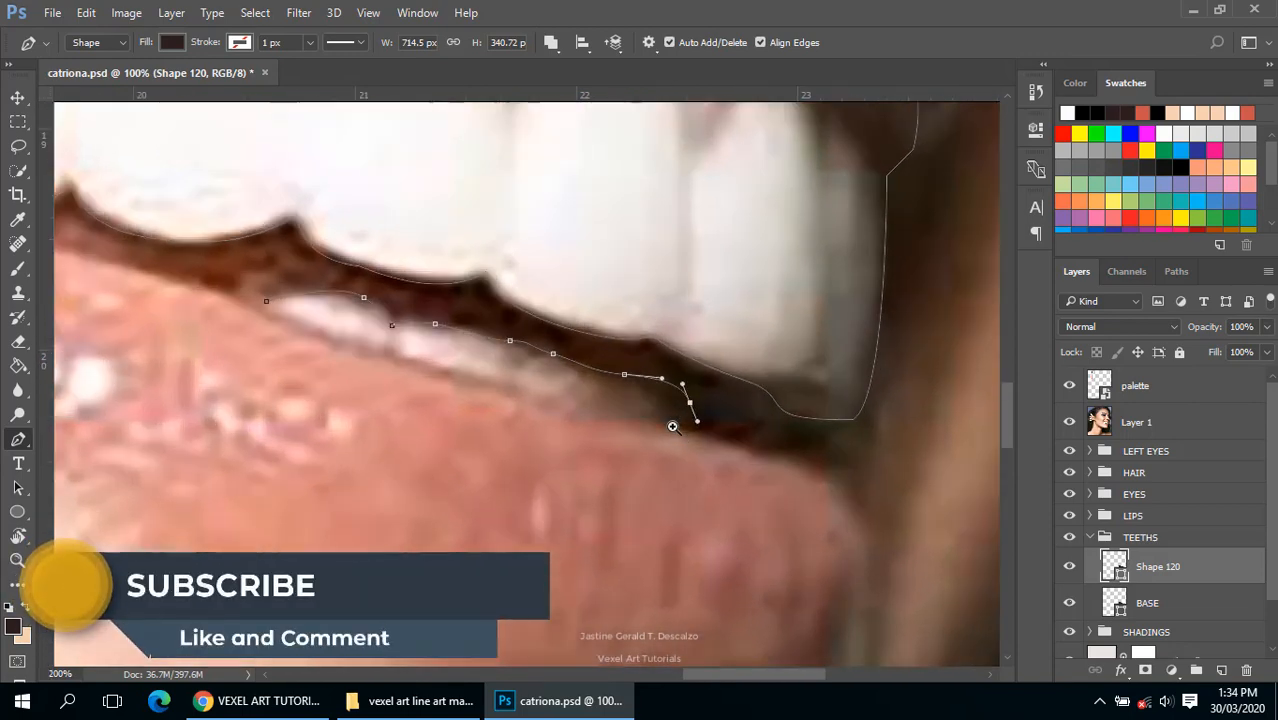
click(673, 427)
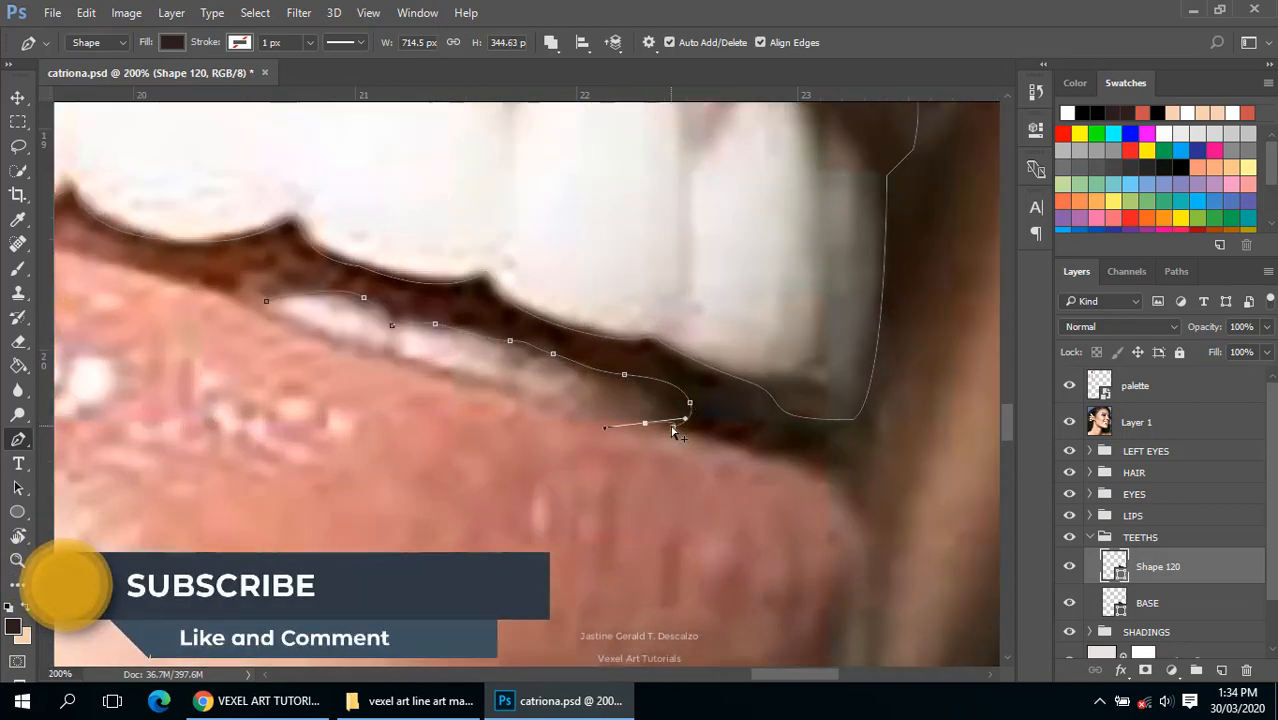
key(ctrl+z)
drag(673, 423, 616, 421)
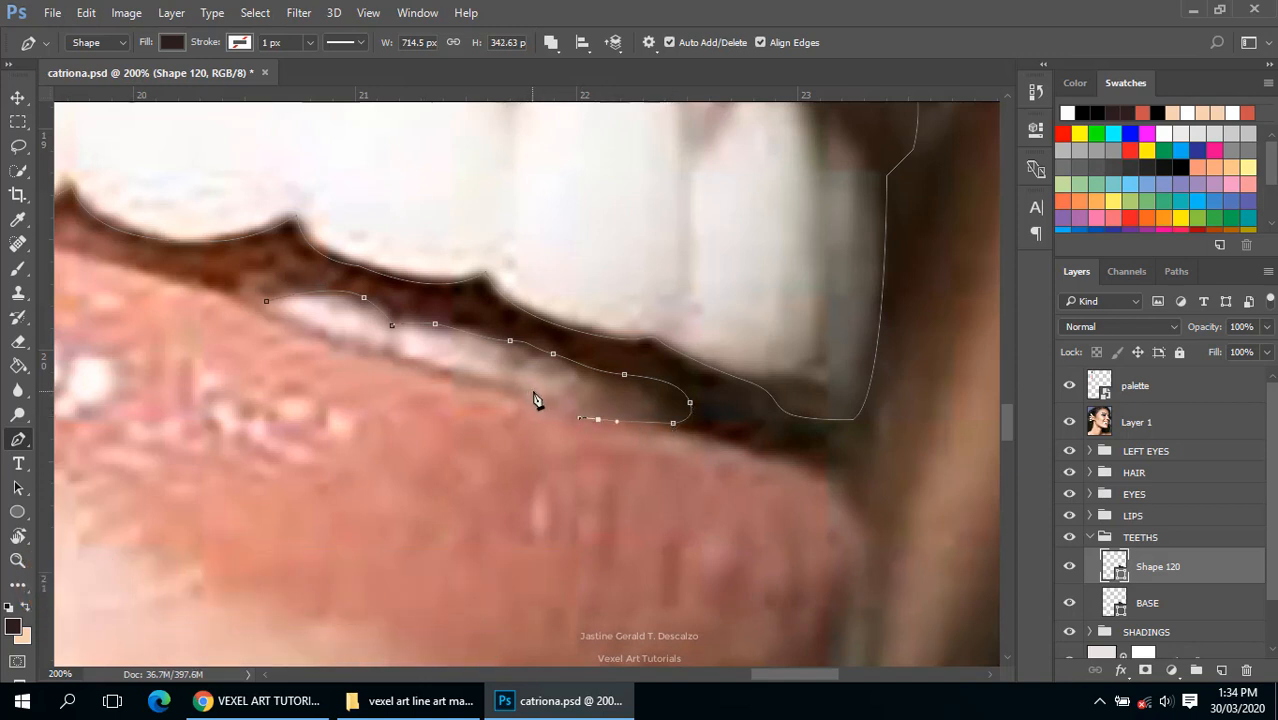
Step: Trace the lower edge of the lower teeth along the lip and close the path at its left end
drag(515, 385, 490, 378)
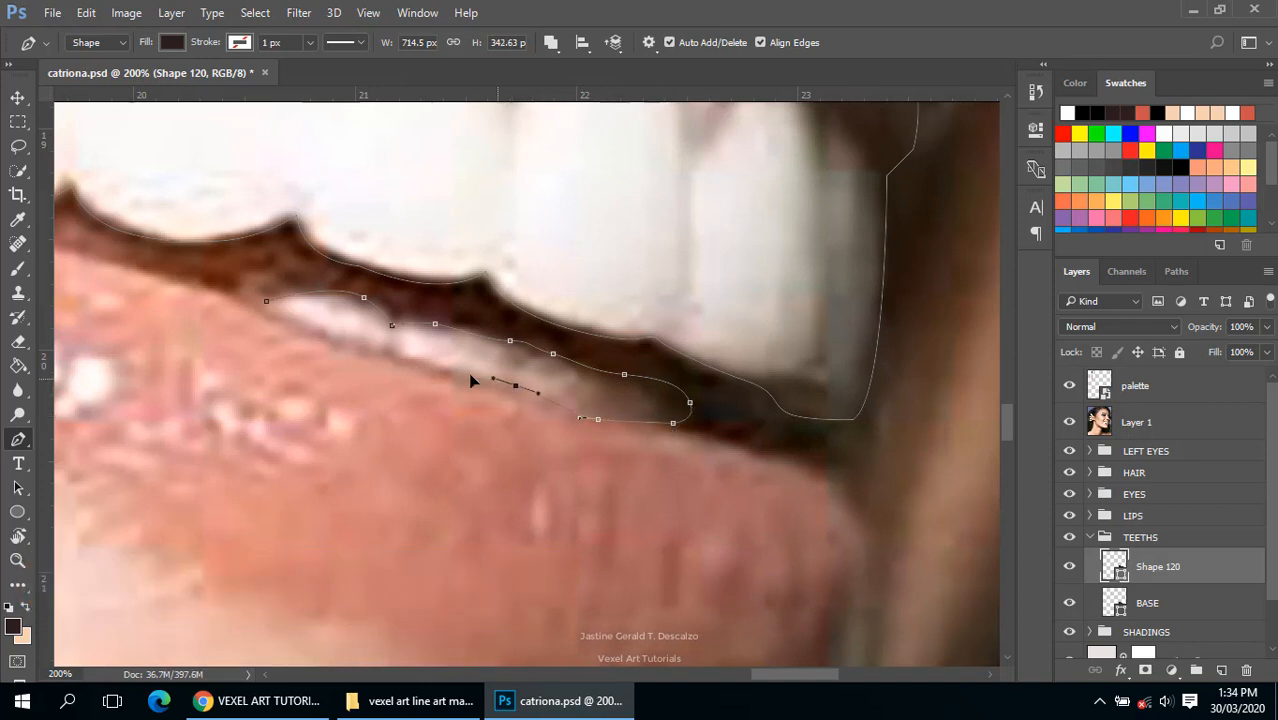
drag(401, 359, 397, 358)
click(385, 354)
drag(329, 328, 360, 335)
Step: Adjust the curve handle of the anchor midway along the upper edge of the lower teeth path
alt+click(533, 388)
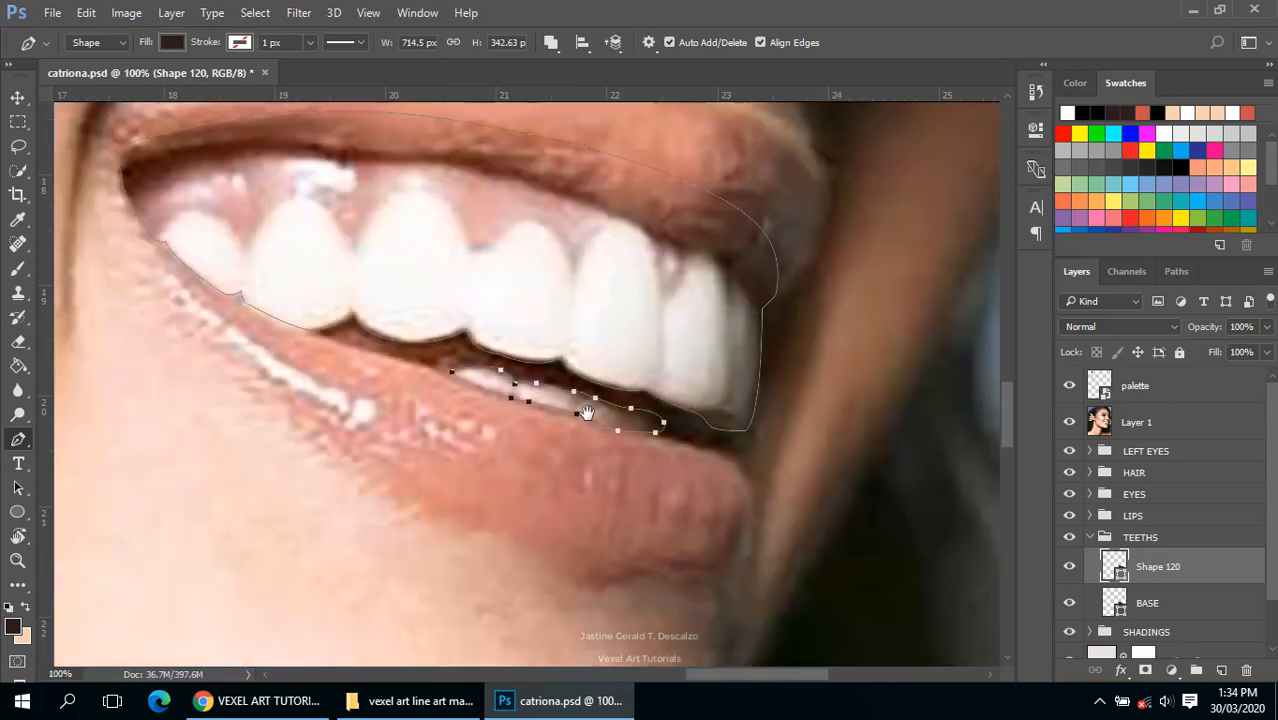
ctrl+click(585, 411)
ctrl+click(585, 411)
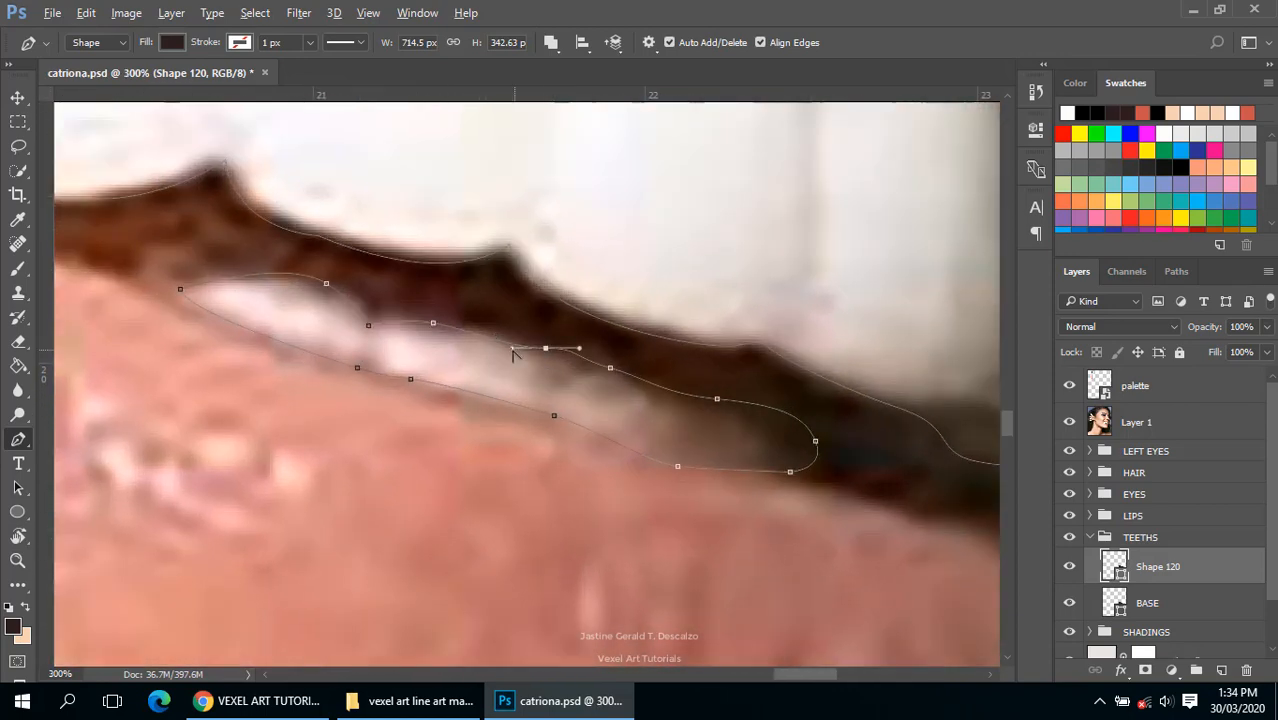
drag(513, 350, 513, 322)
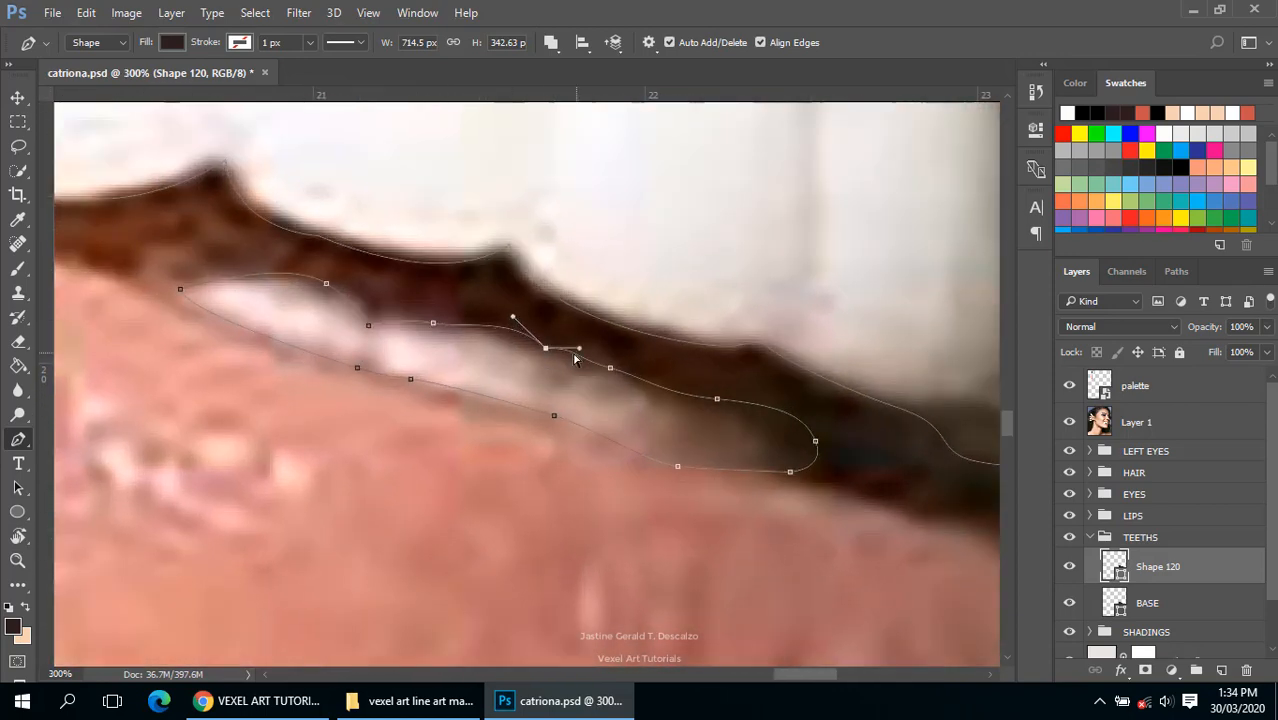
key(ctrl+z)
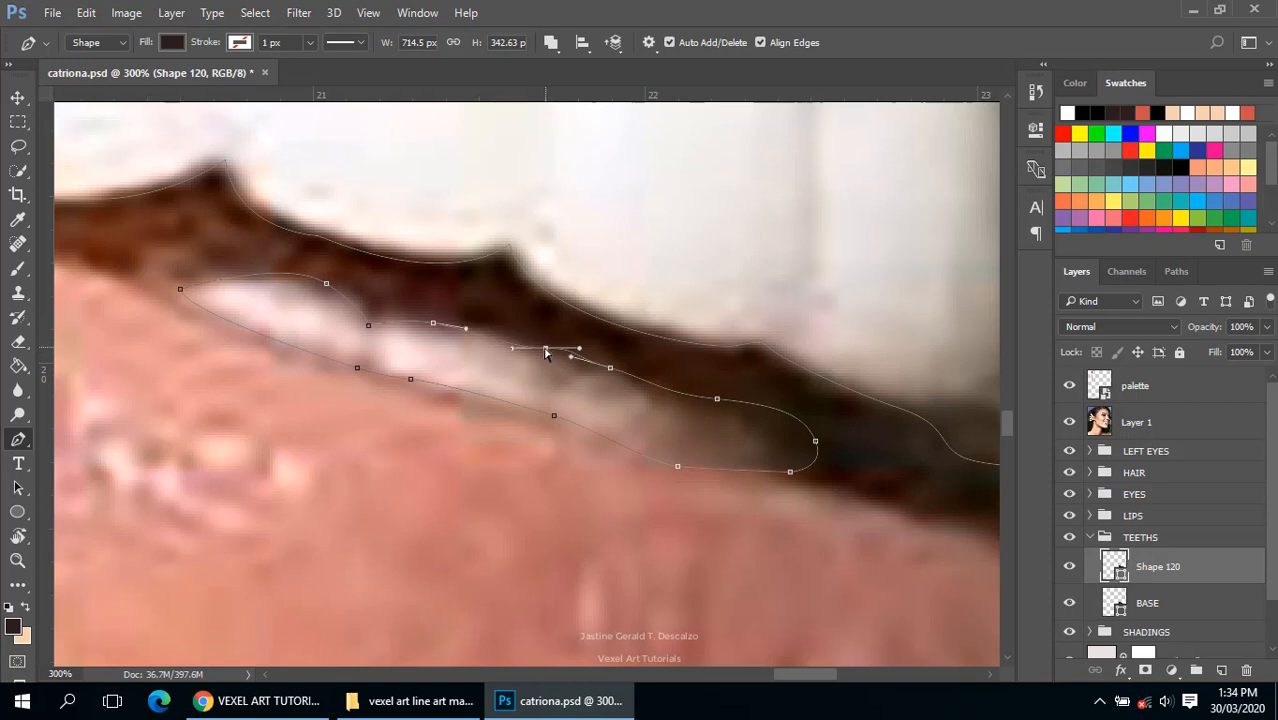
drag(512, 350, 545, 352)
Step: Change the teeth shape's fill to the pink sampled from the gums in the reference photo
scroll(705, 412, down, 4)
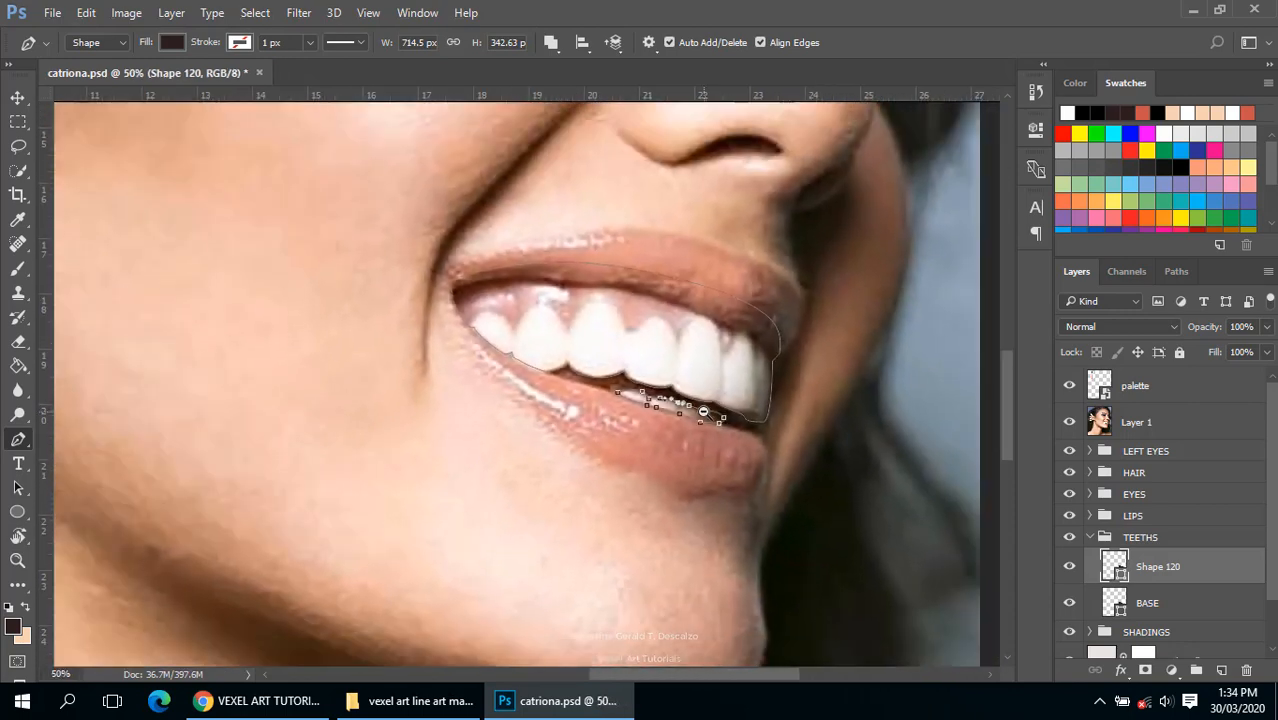
scroll(705, 412, down, 1)
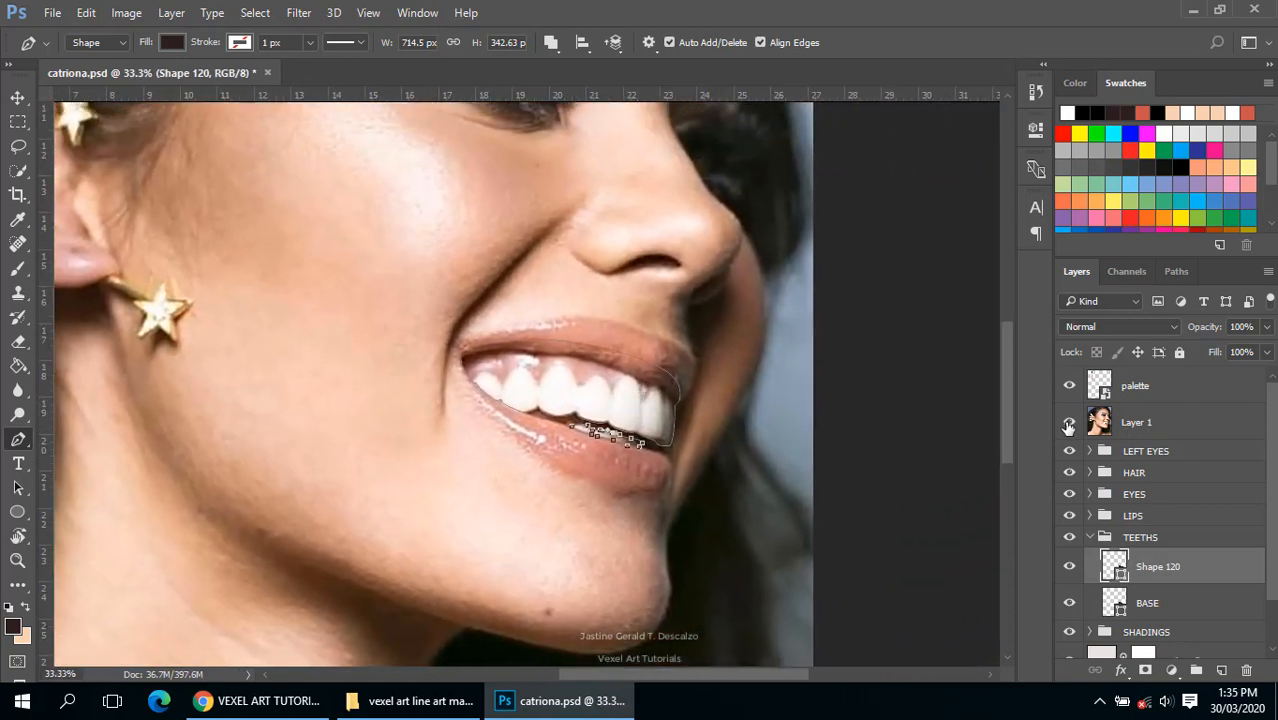
click(1068, 424)
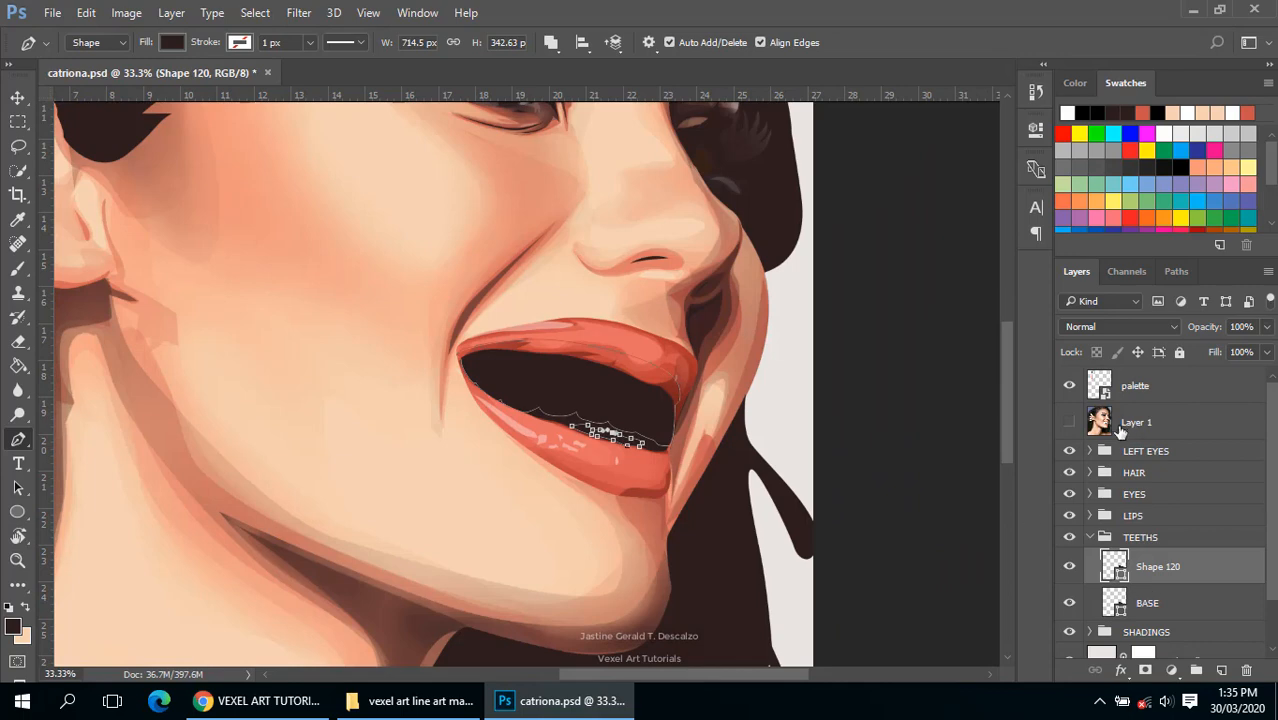
click(1068, 424)
key(ctrl+plus)
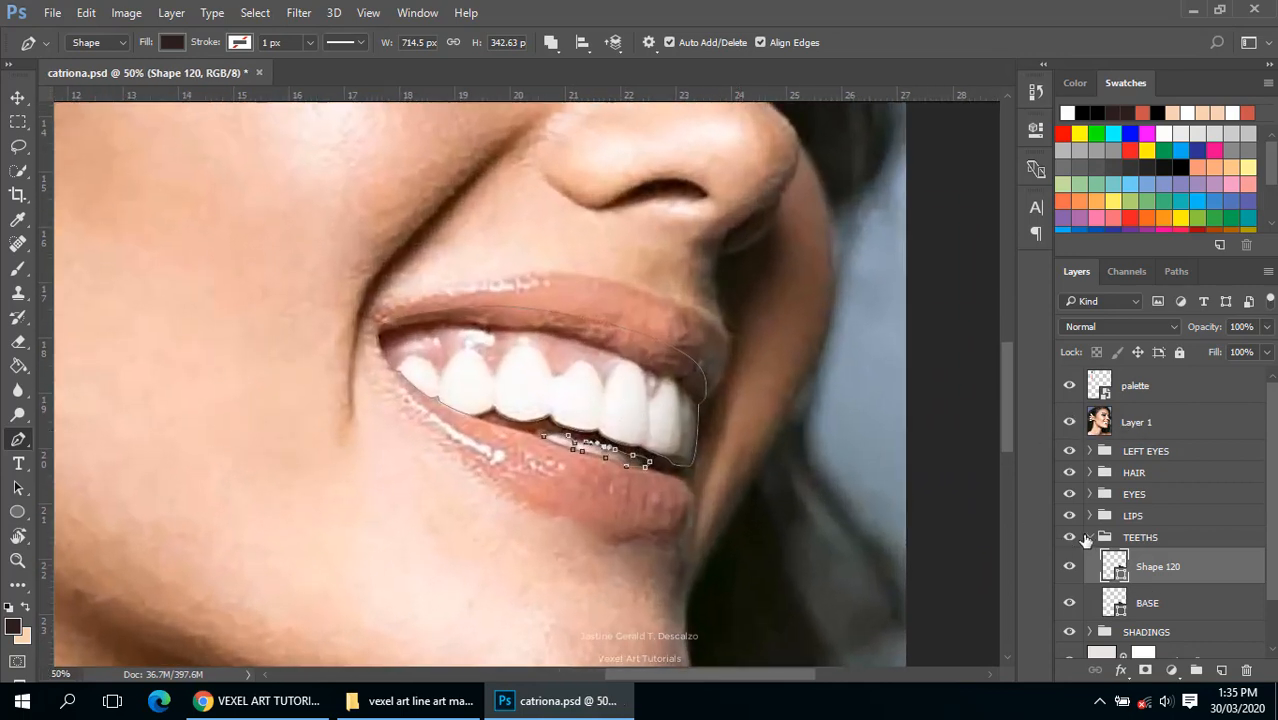
double_click(1127, 582)
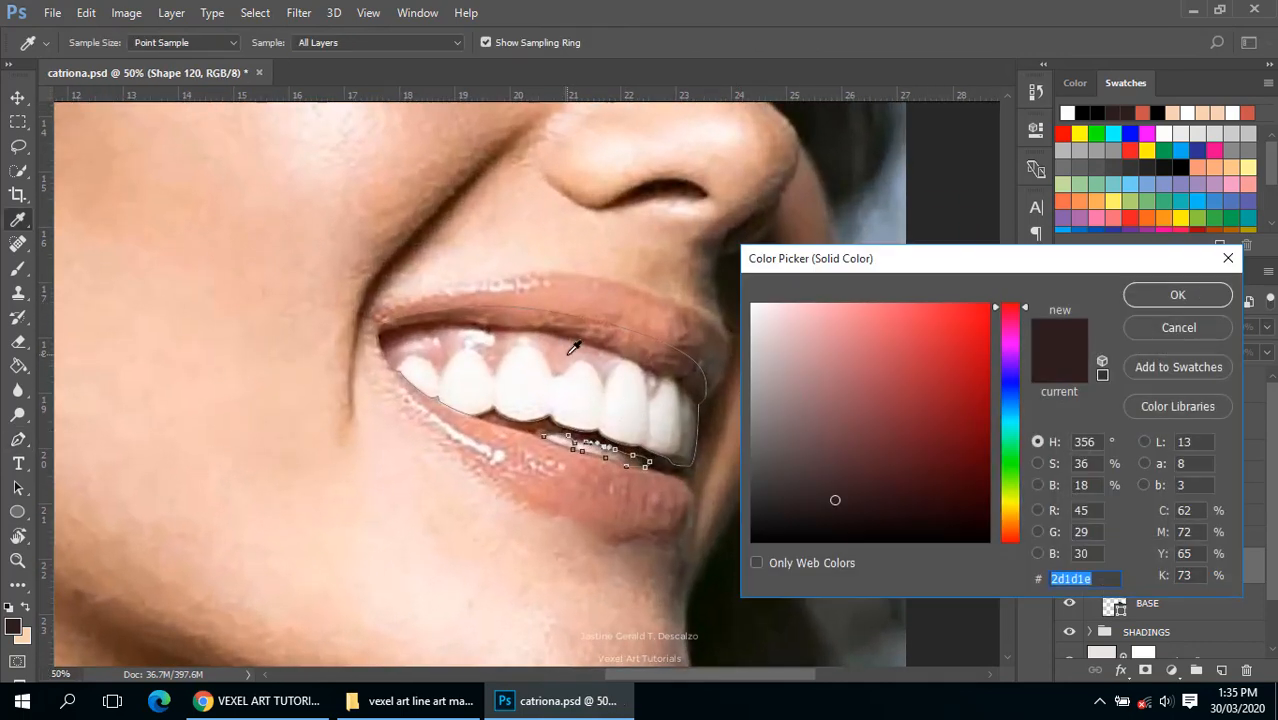
click(572, 347)
click(1170, 296)
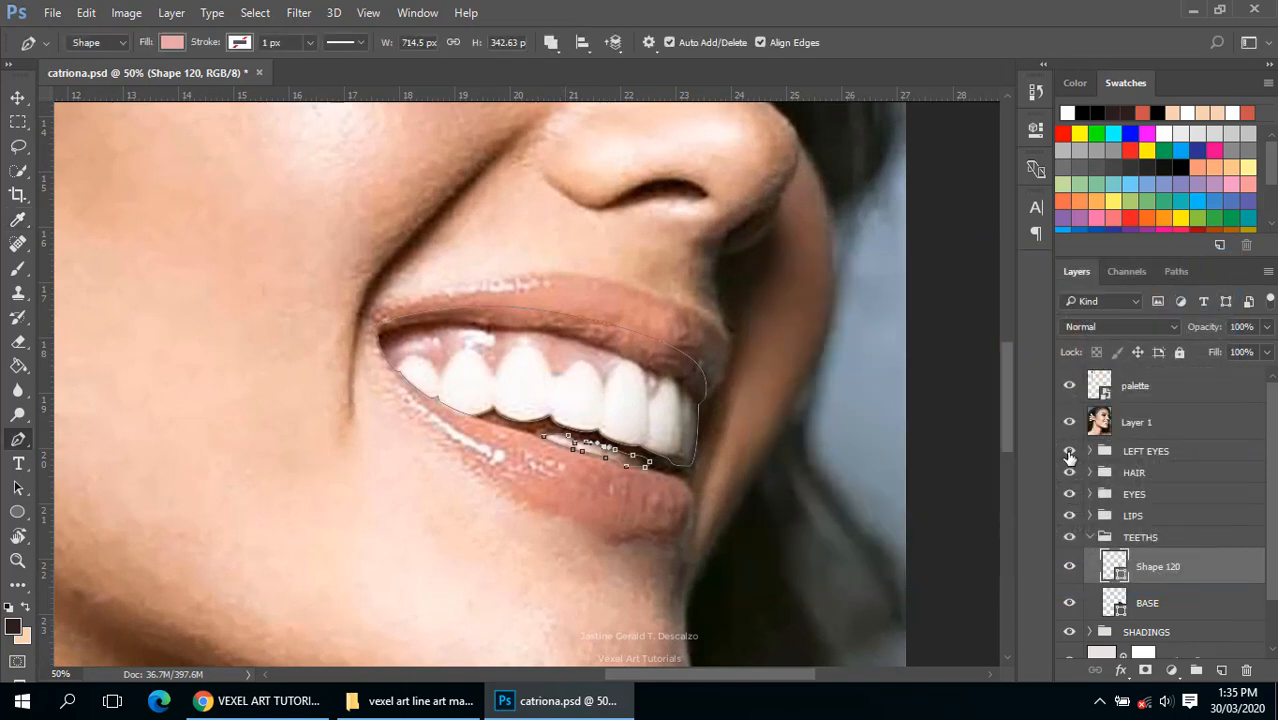
Step: Hide the reference photo on Layer 1 and clip the pink shape to the BASE layer
click(1071, 423)
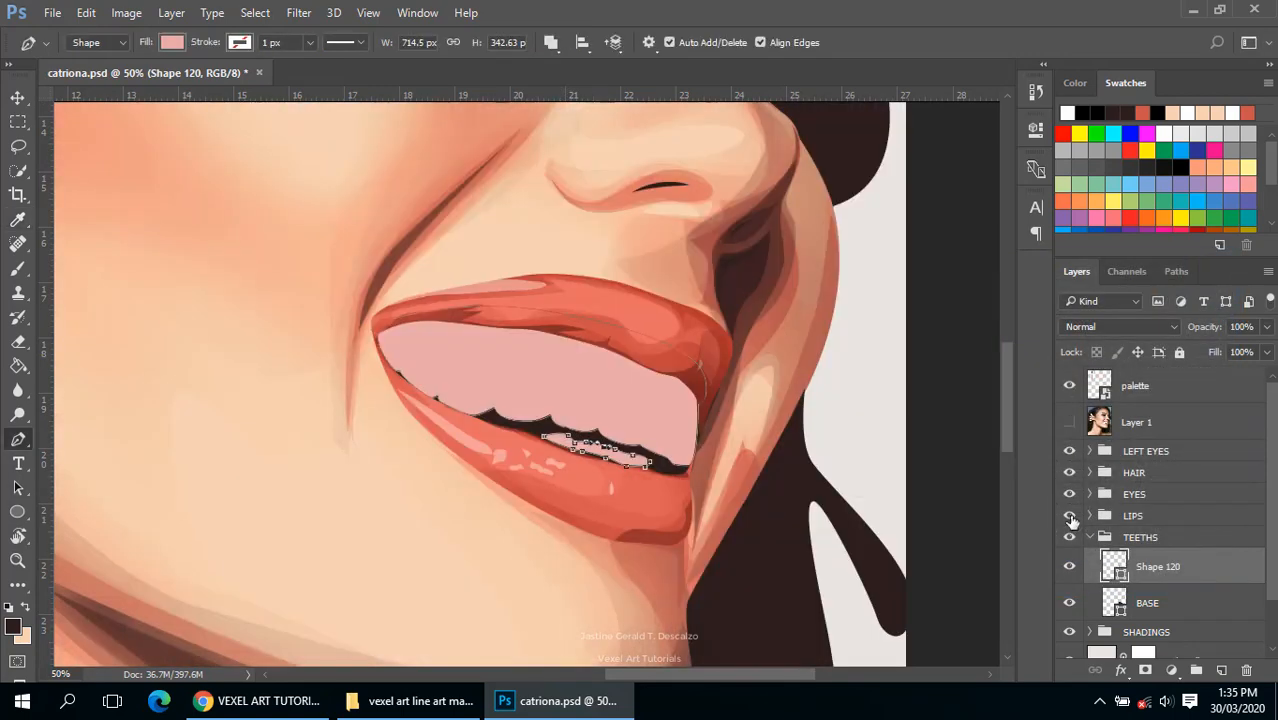
alt+click(1135, 576)
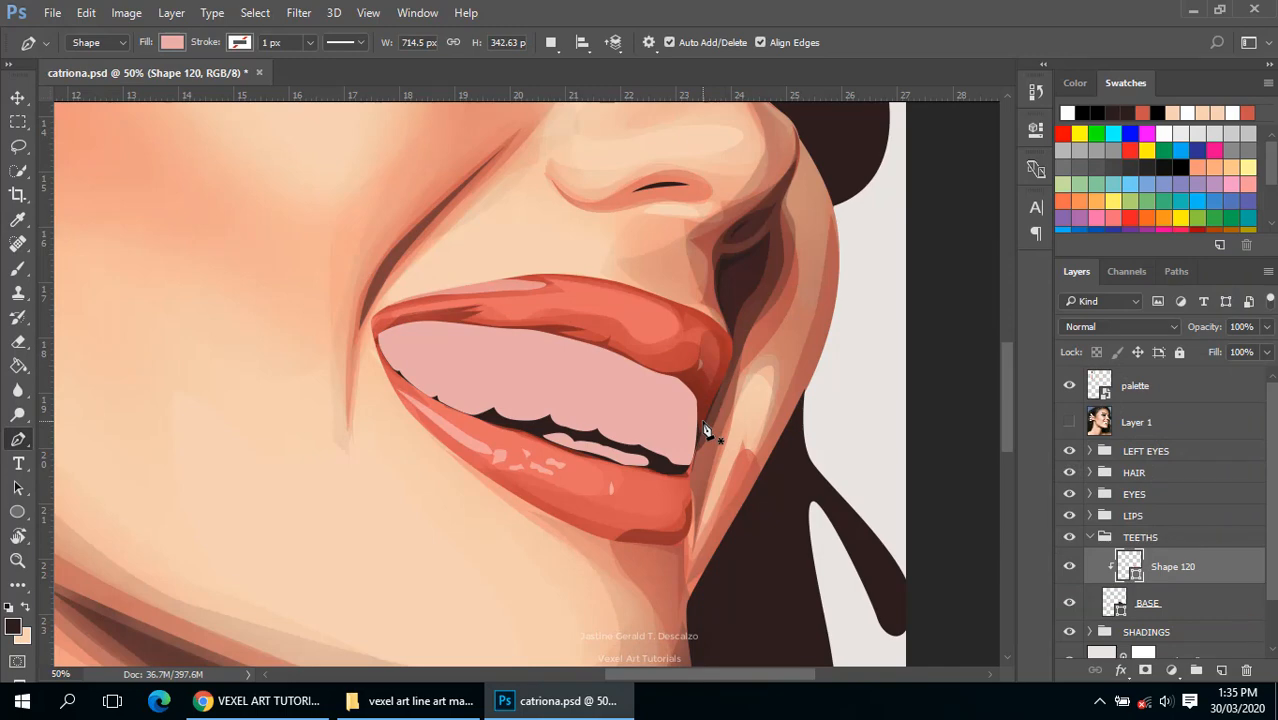
scroll(703, 425, down, 4)
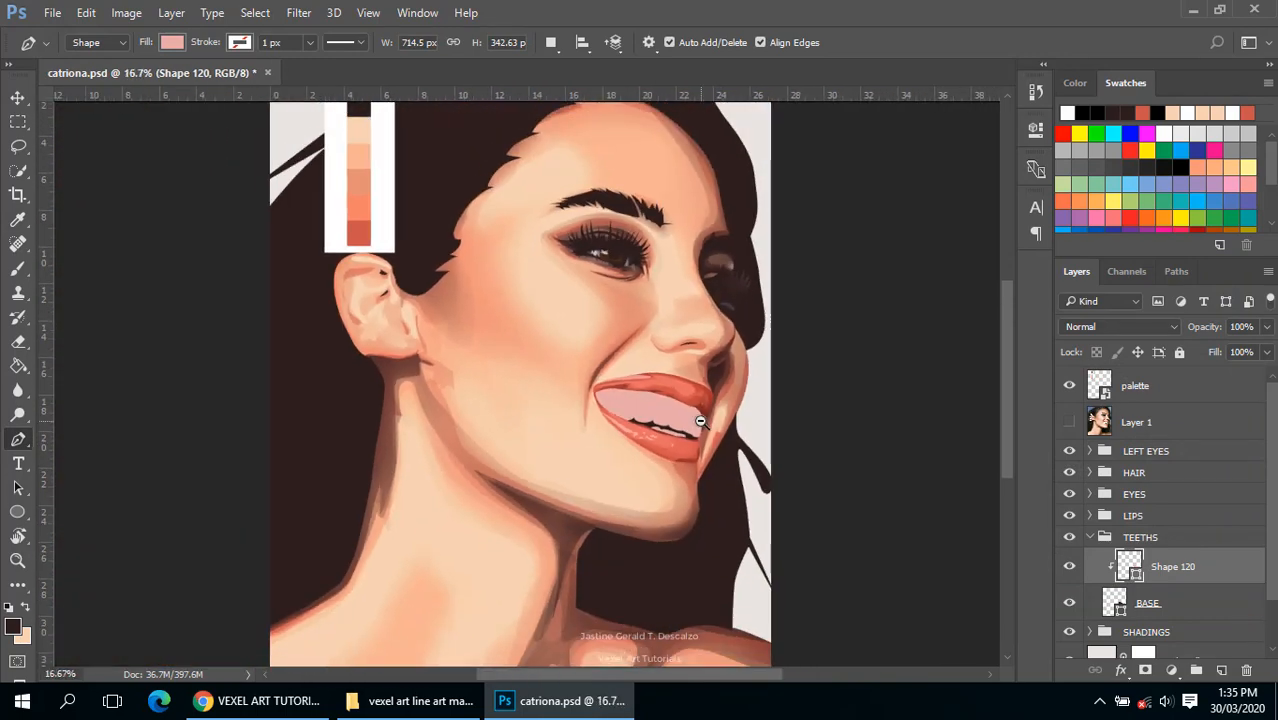
scroll(700, 422, up, 2)
Step: Compare the pink mouth shape with the teeth and gums in the reference photo by repeatedly showing and hiding Layer 1
click(1069, 422)
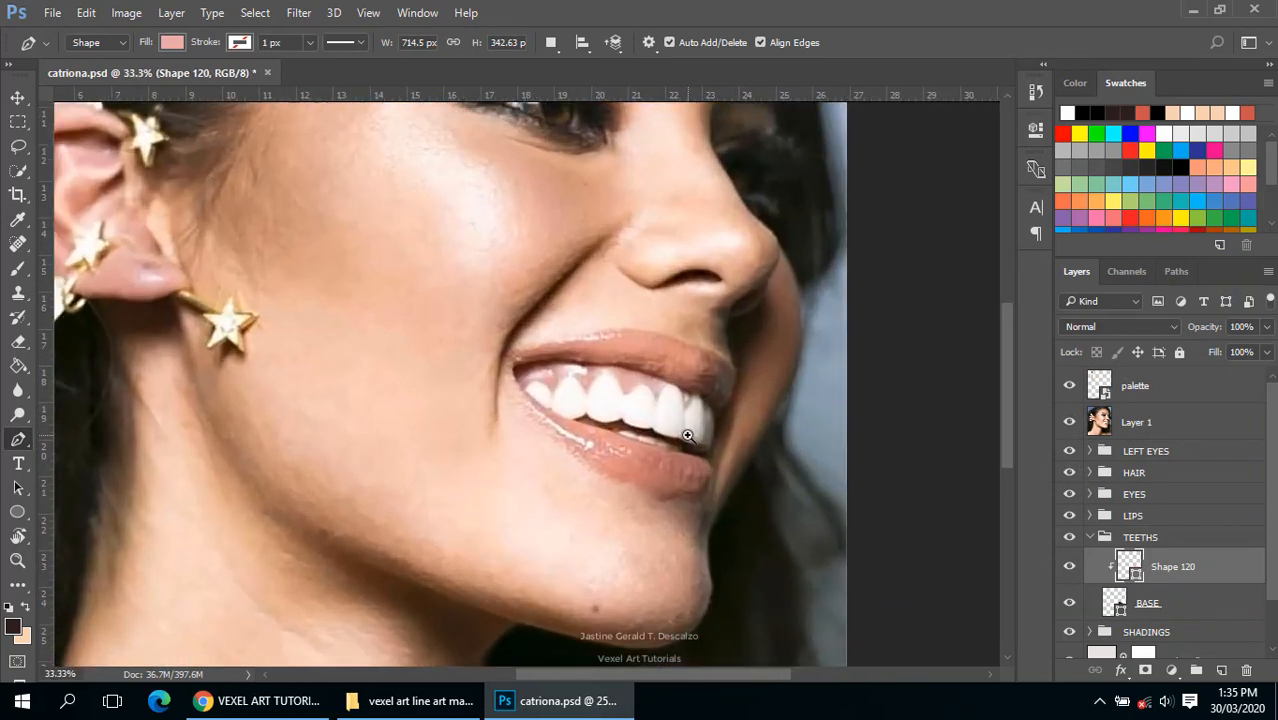
scroll(687, 436, up, 2)
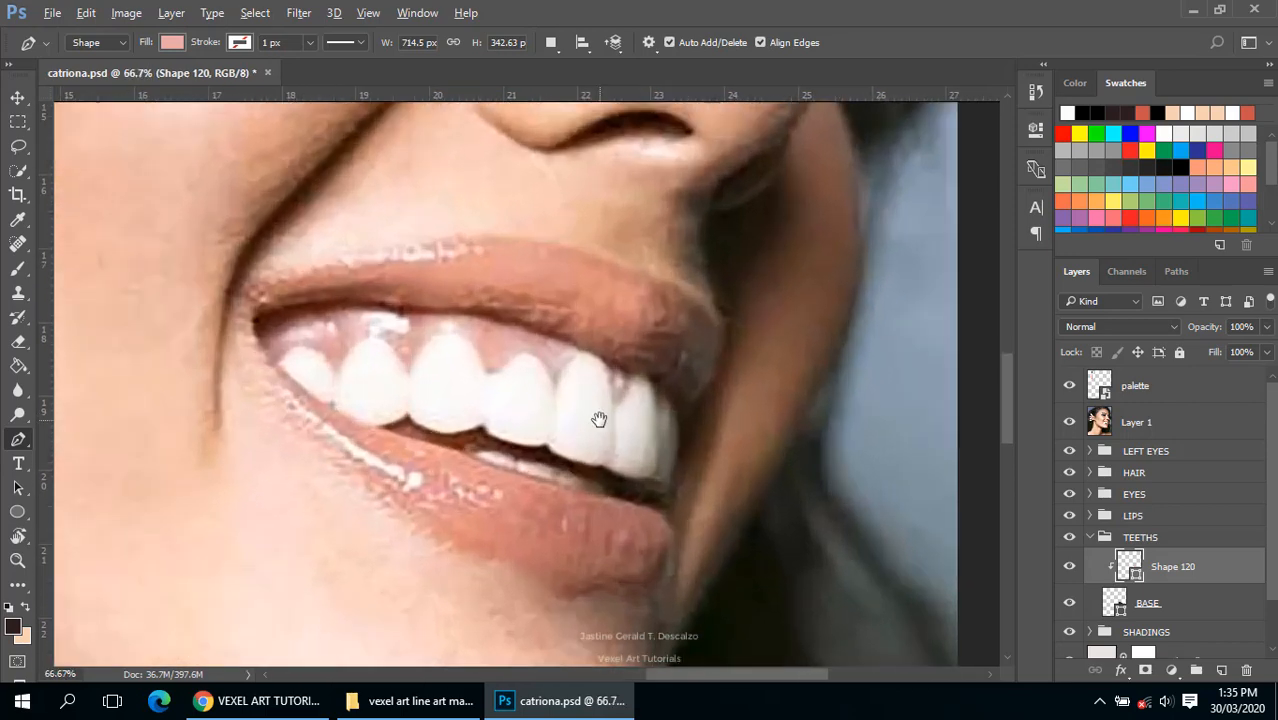
scroll(599, 419, down, 2)
scroll(602, 420, up, 1)
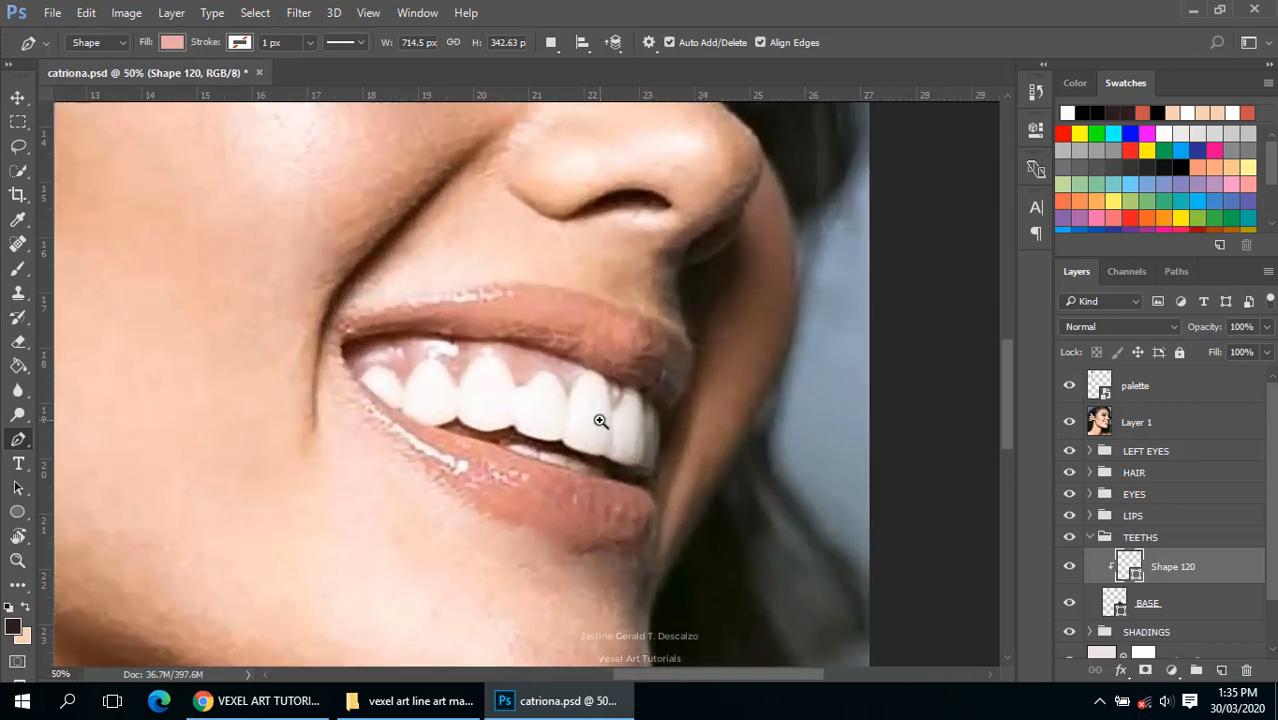
scroll(600, 421, up, 1)
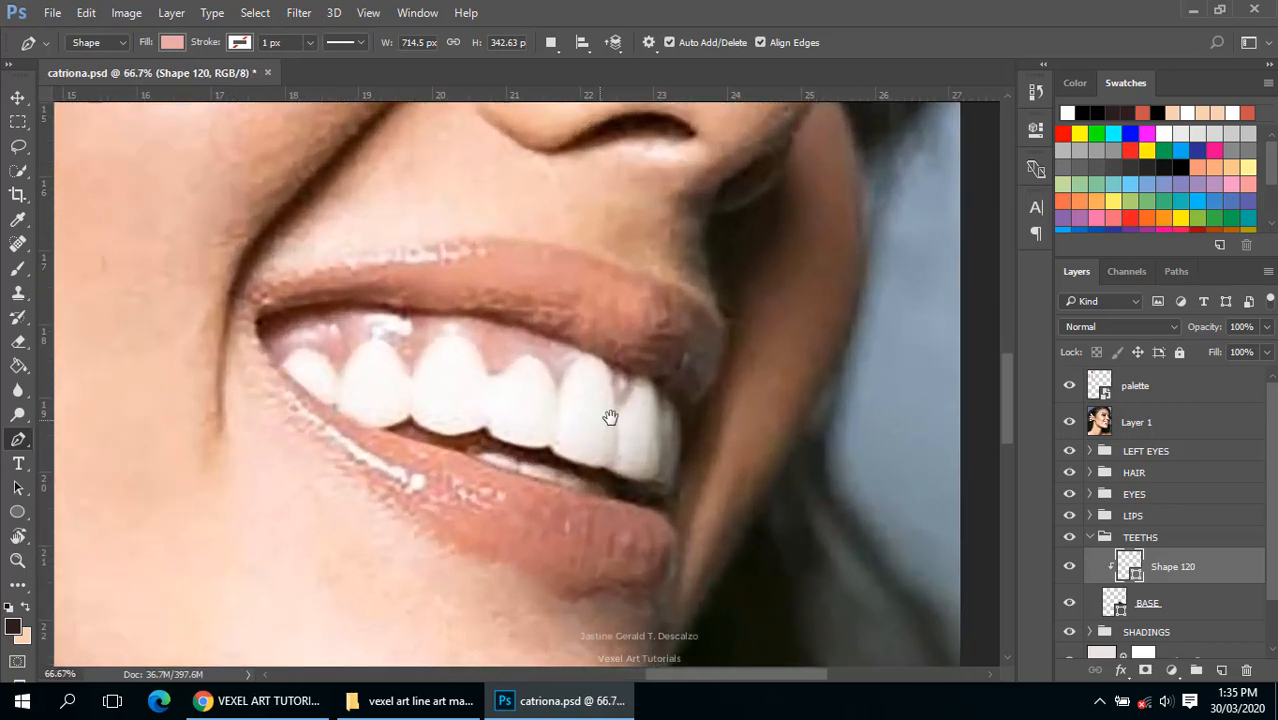
click(1069, 424)
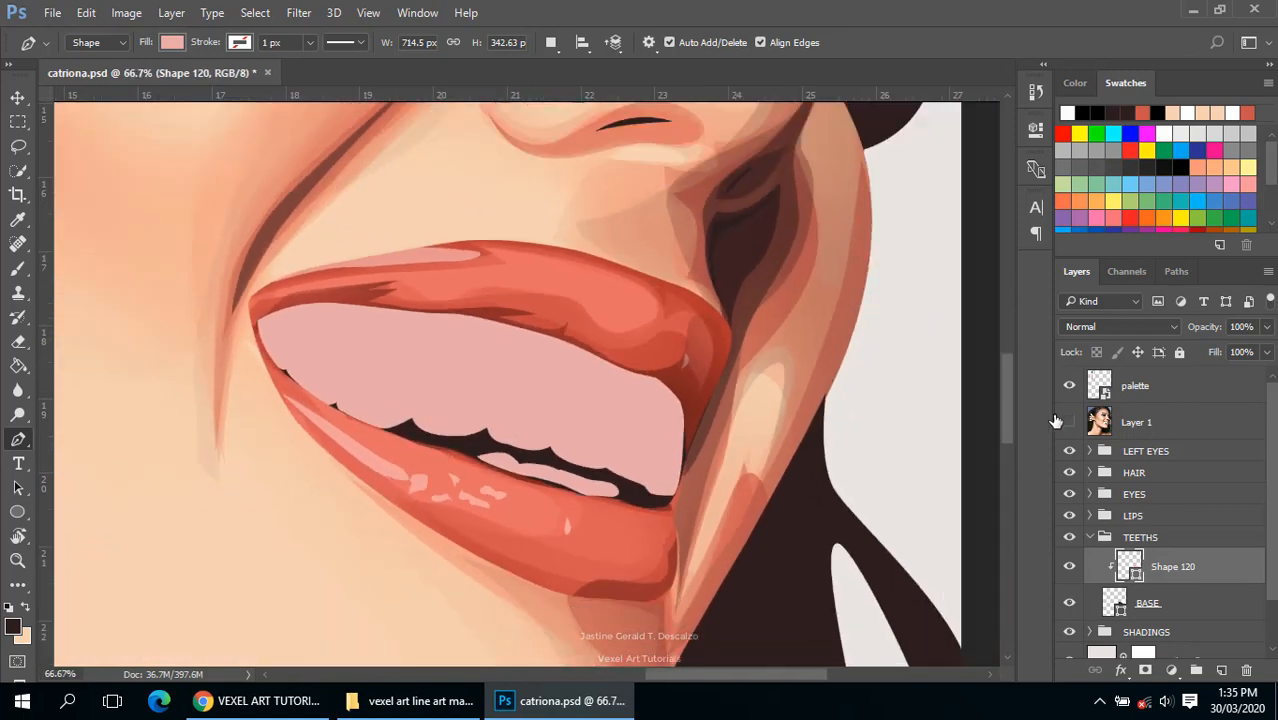
click(1069, 424)
click(1070, 426)
click(1069, 424)
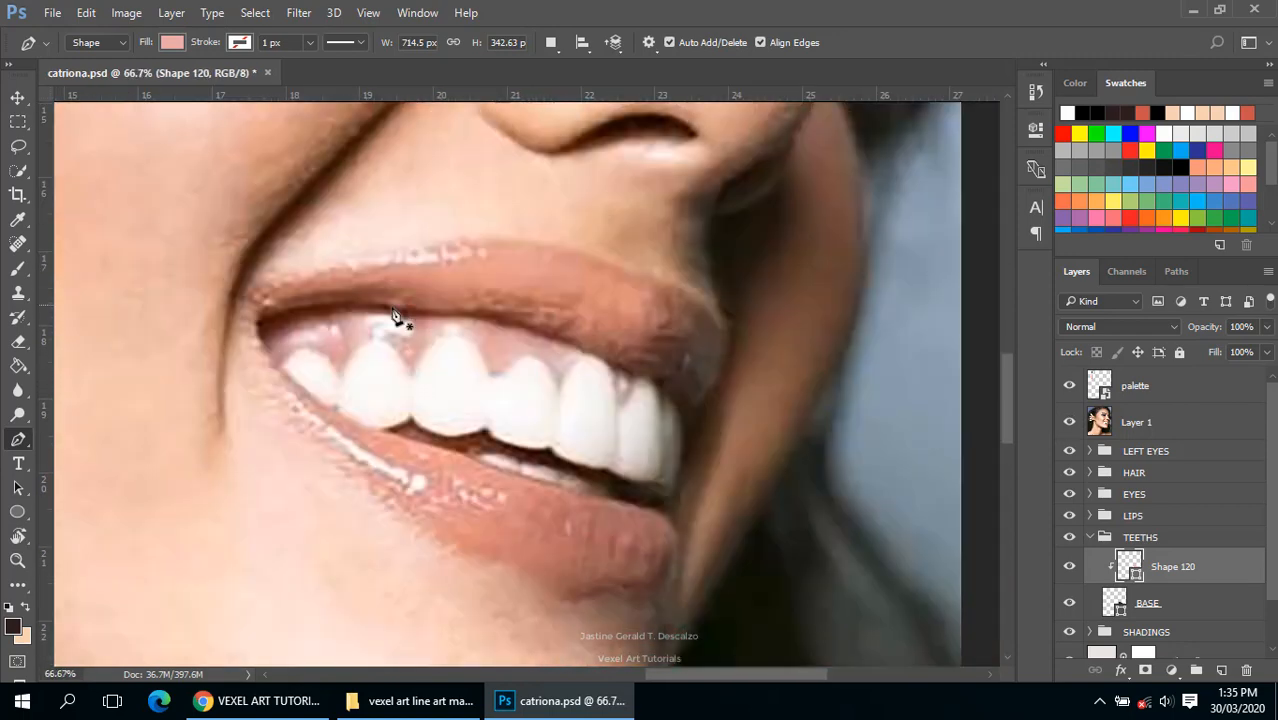
click(1069, 424)
click(1069, 424)
click(1069, 424)
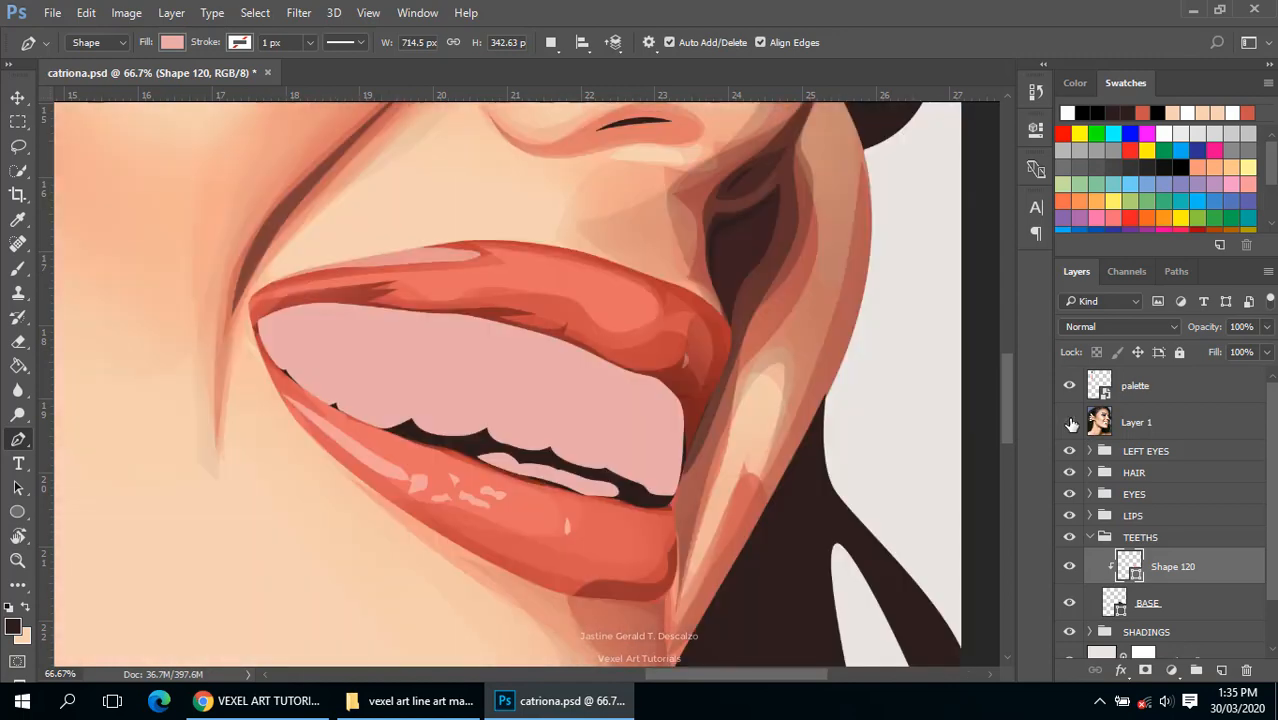
click(1069, 424)
click(1069, 424)
click(1069, 424)
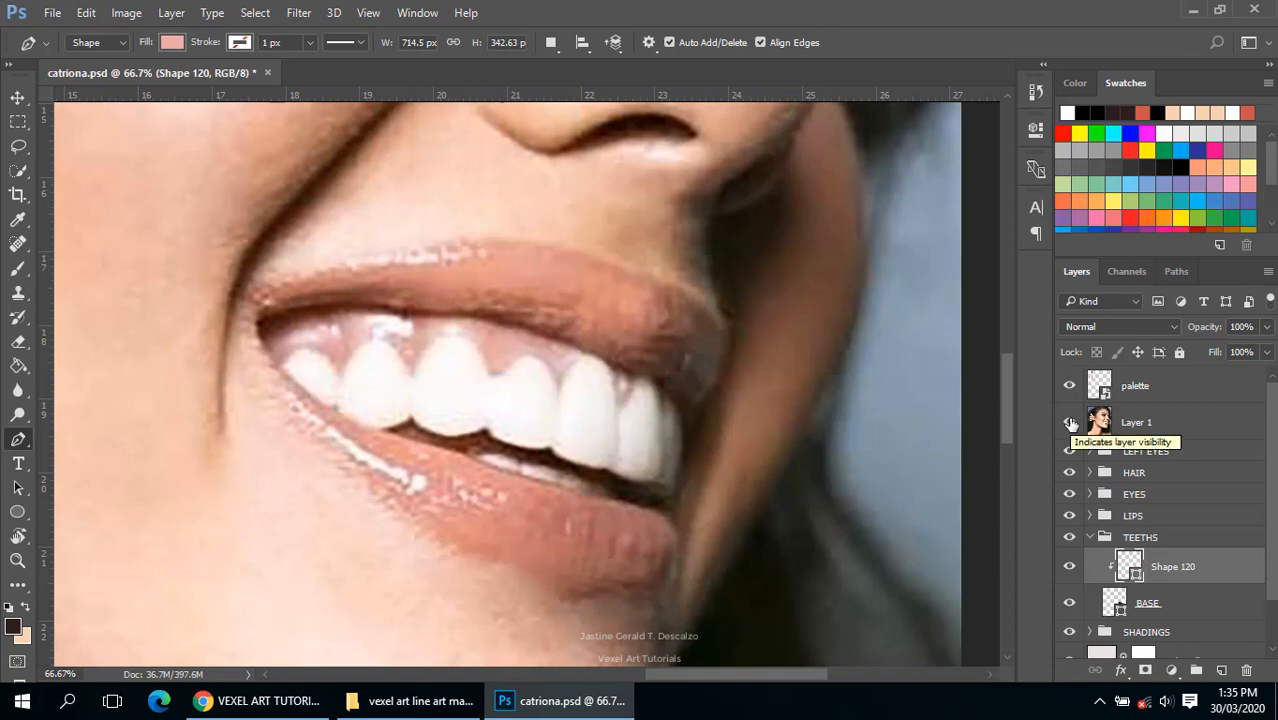
ctrl+click(520, 368)
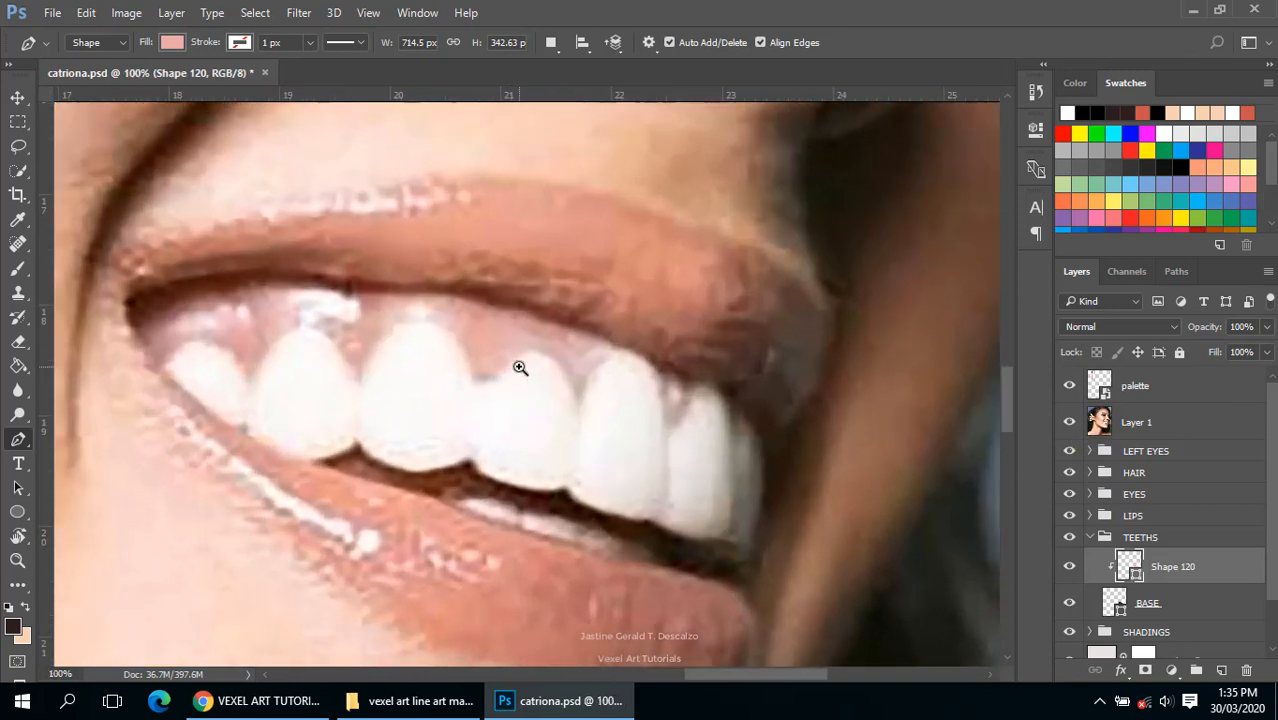
alt+click(518, 366)
click(1070, 425)
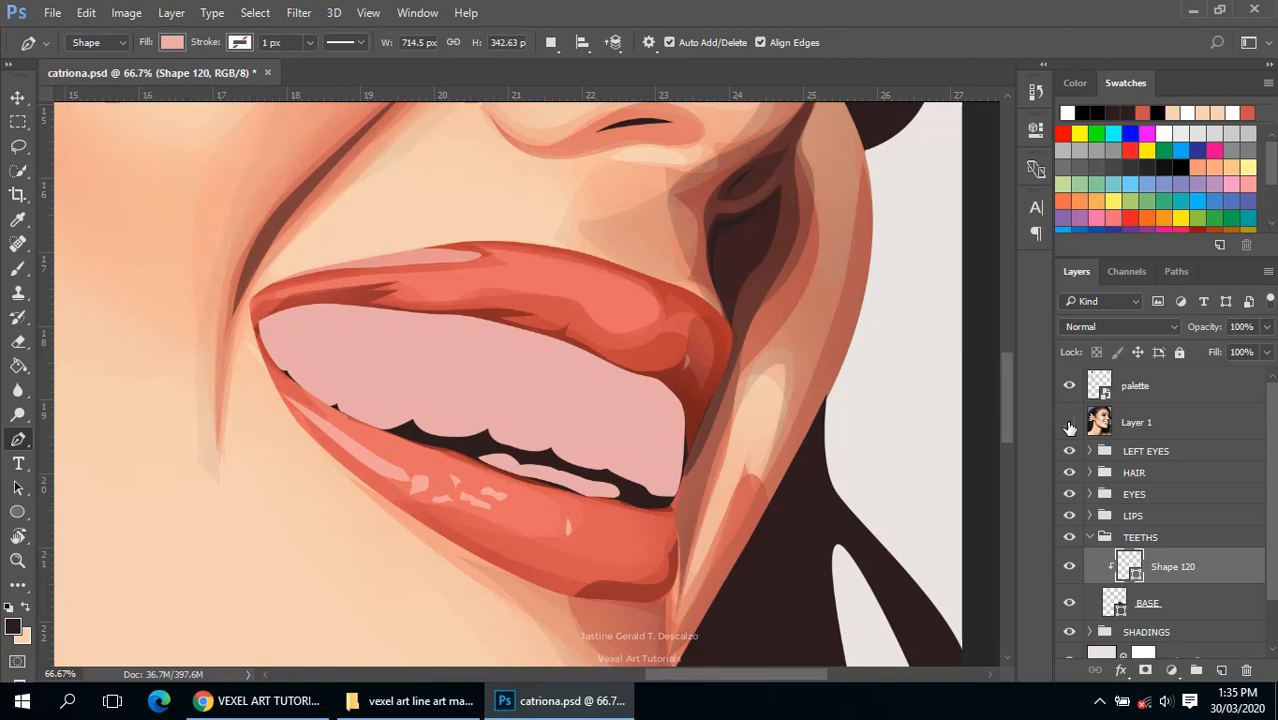
click(1070, 425)
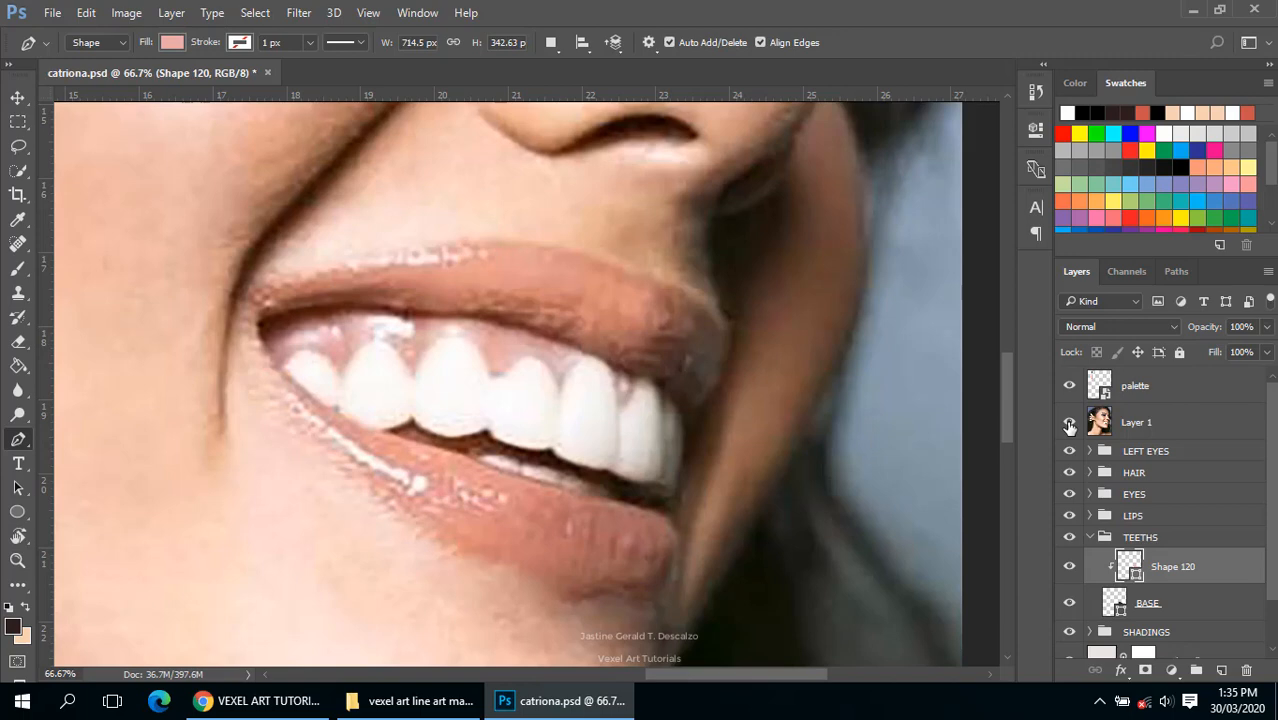
click(1070, 426)
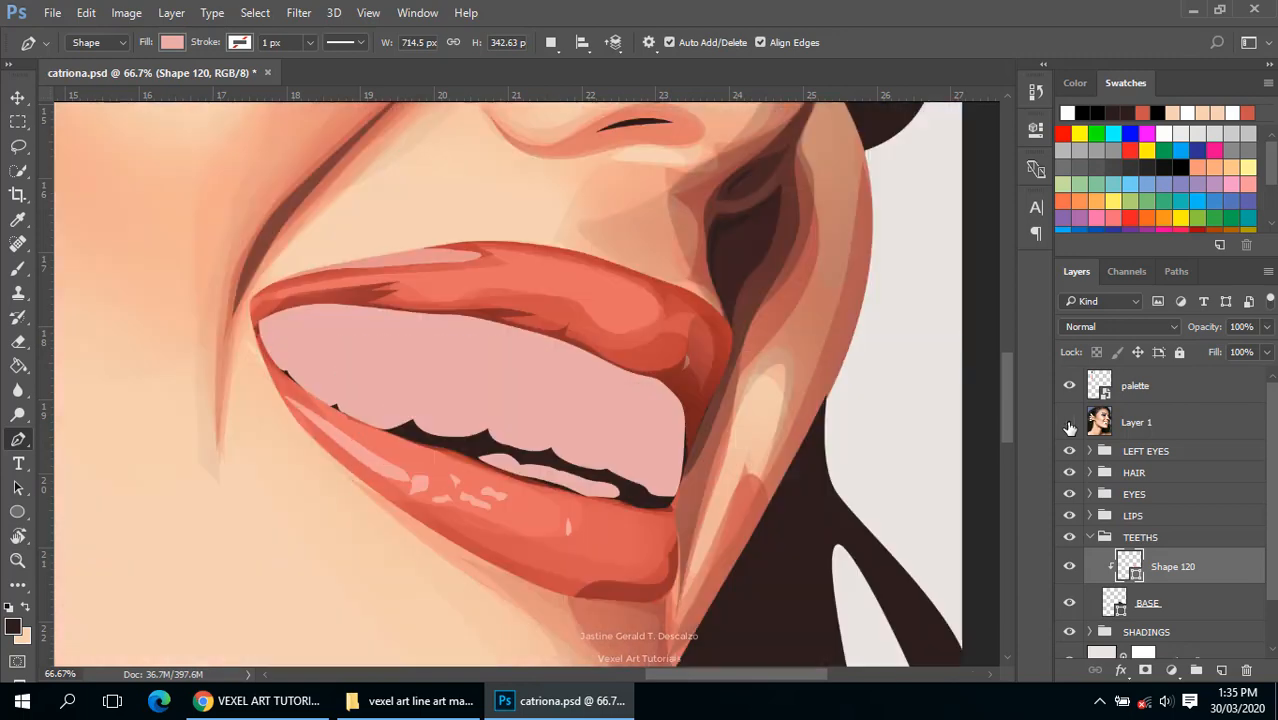
click(1070, 426)
click(1070, 426)
click(1070, 426)
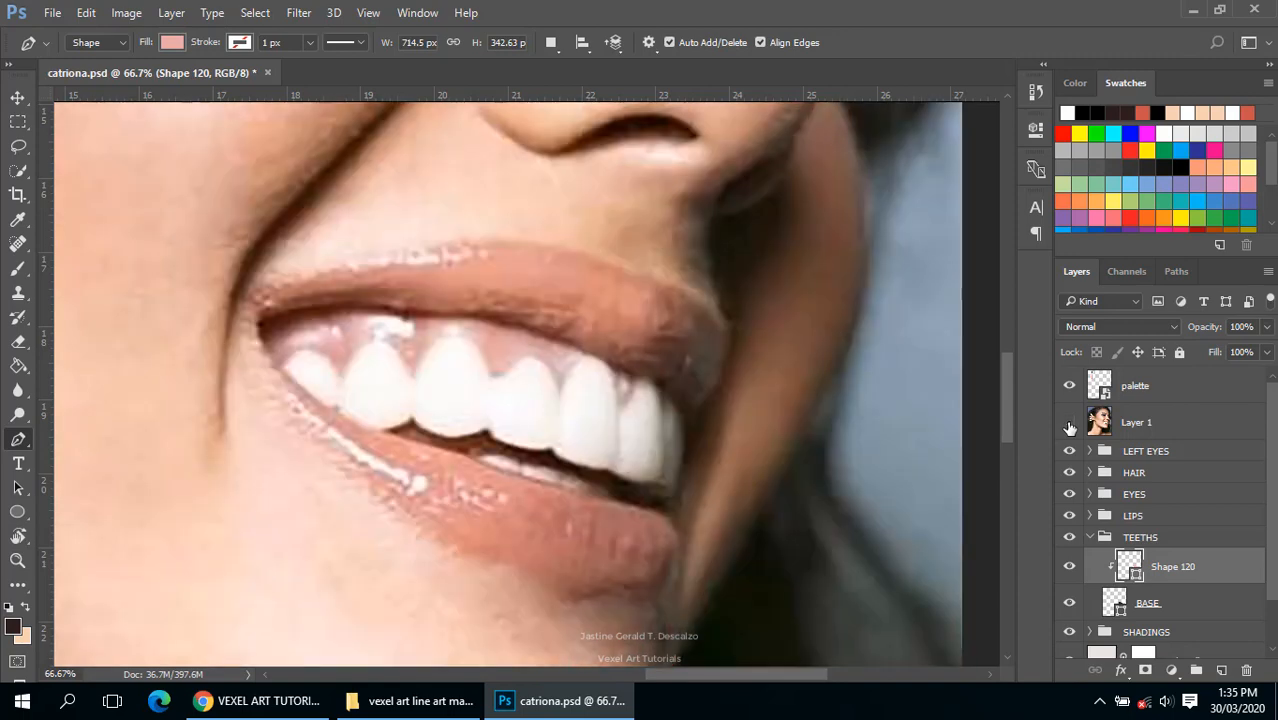
click(1070, 426)
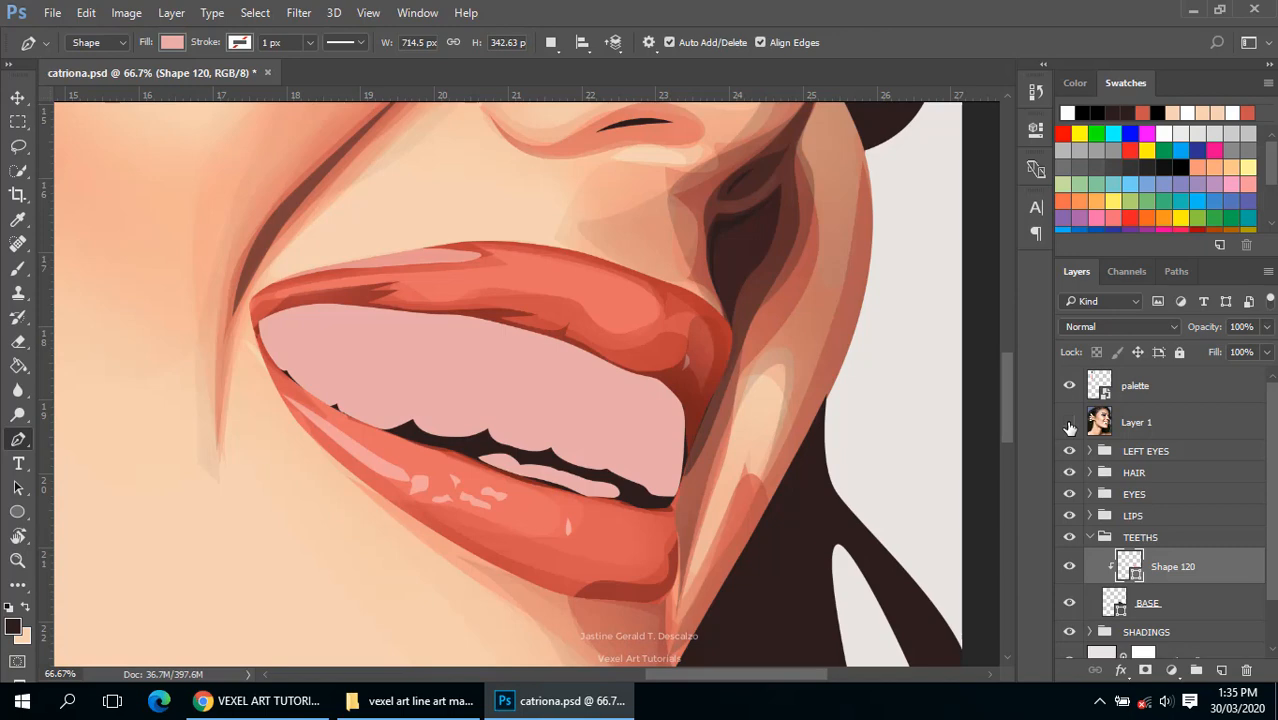
click(1070, 426)
scroll(559, 380, up, 1)
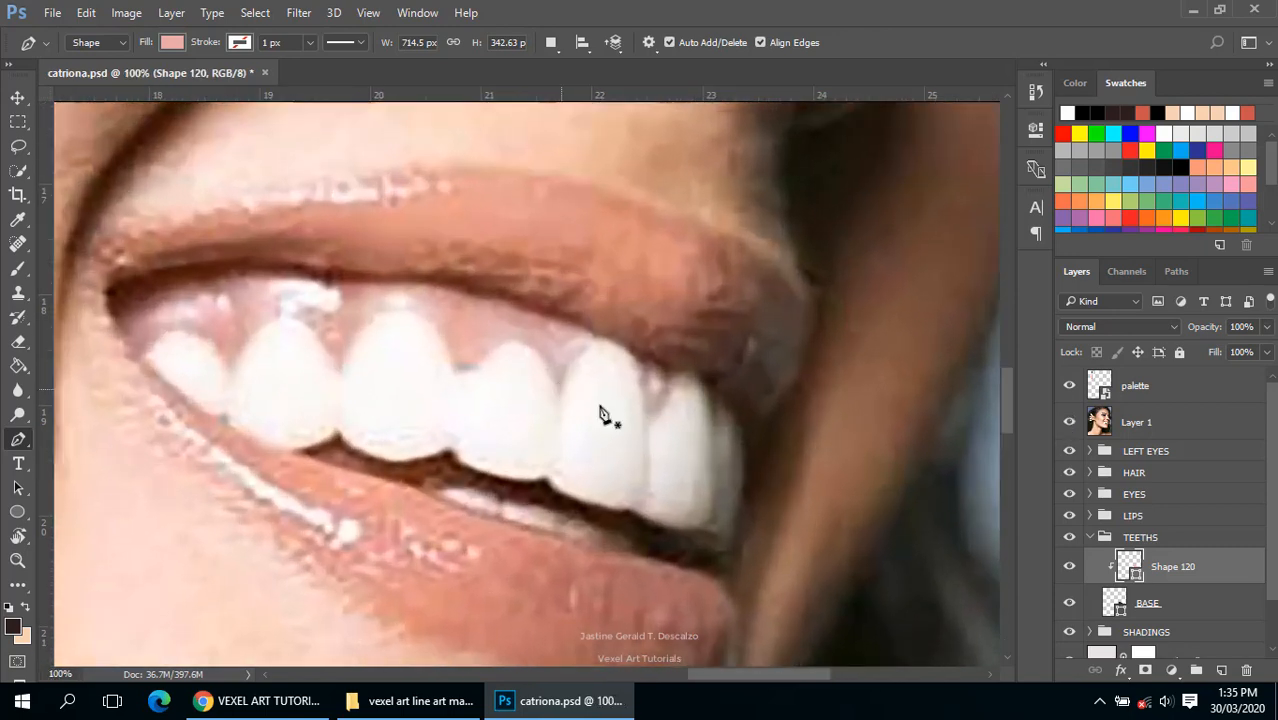
Step: Rename the clipped pink shape layer to GUMS
double_click(1175, 567)
text(GUMS)
key(Return)
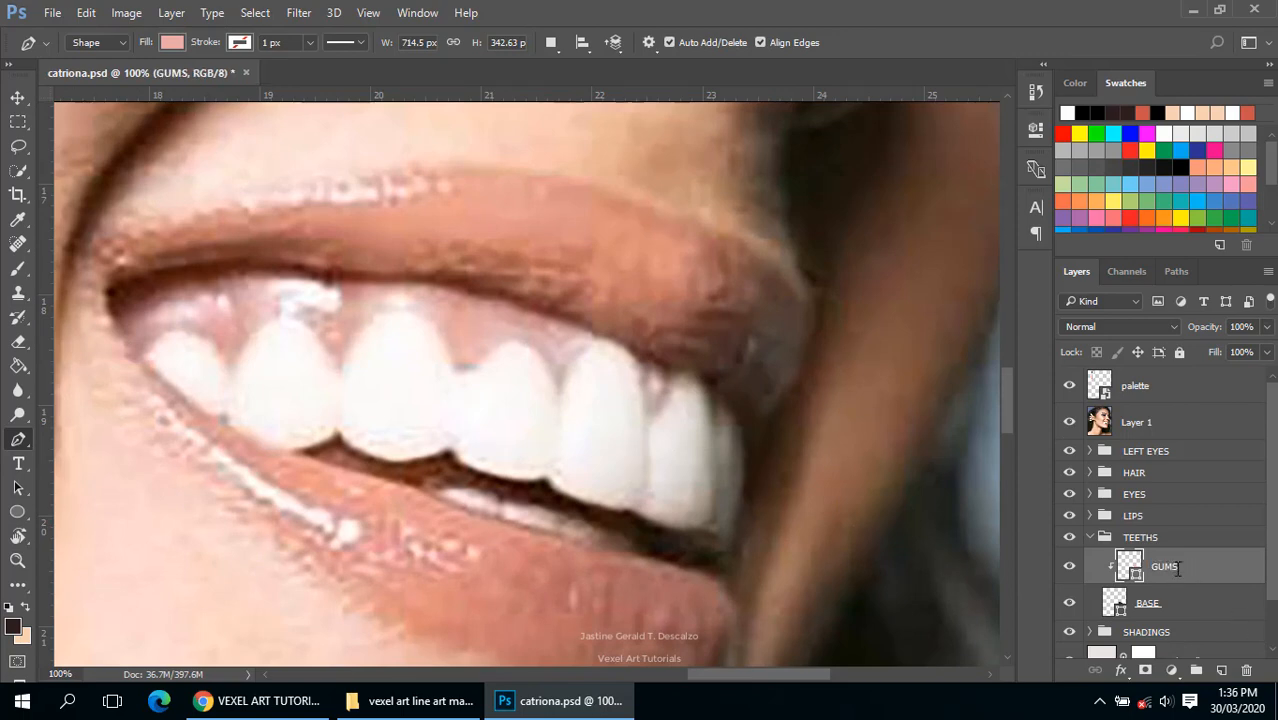
Step: Start a new Pen shape at the outer edge of the leftmost tooth and trace its gum line to the second tooth
ctrl+click(279, 371)
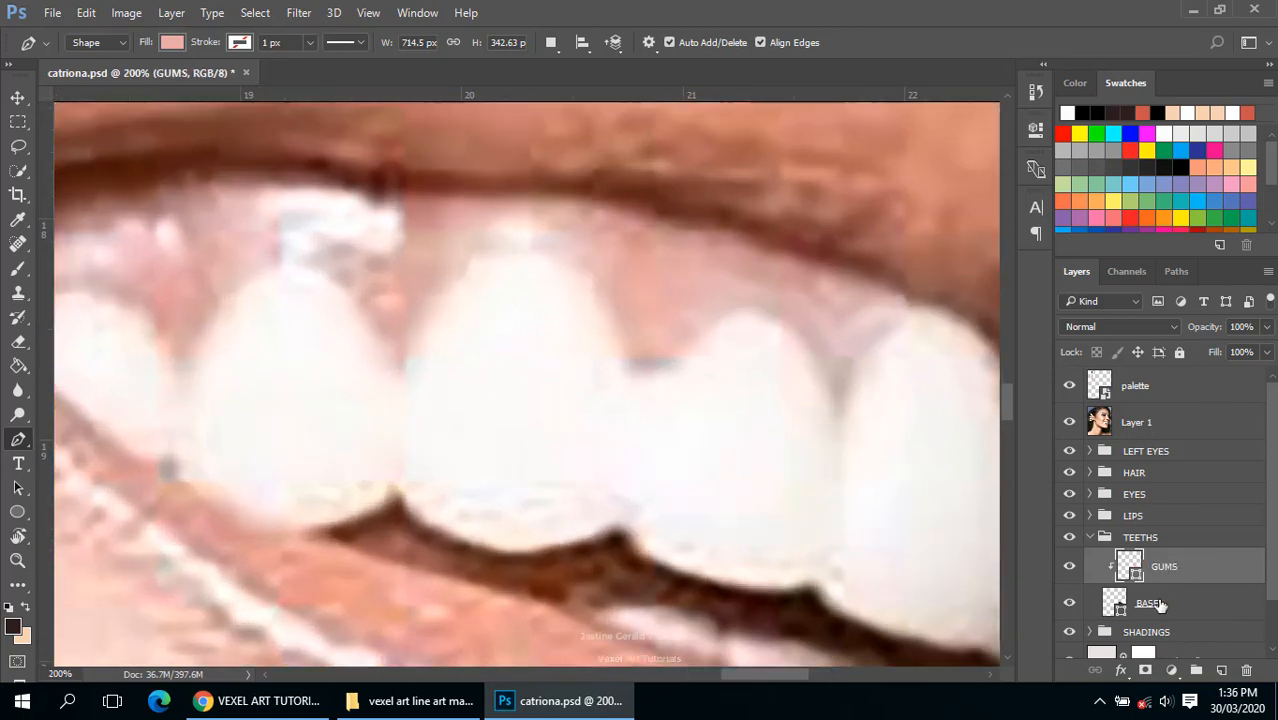
drag(323, 371, 482, 411)
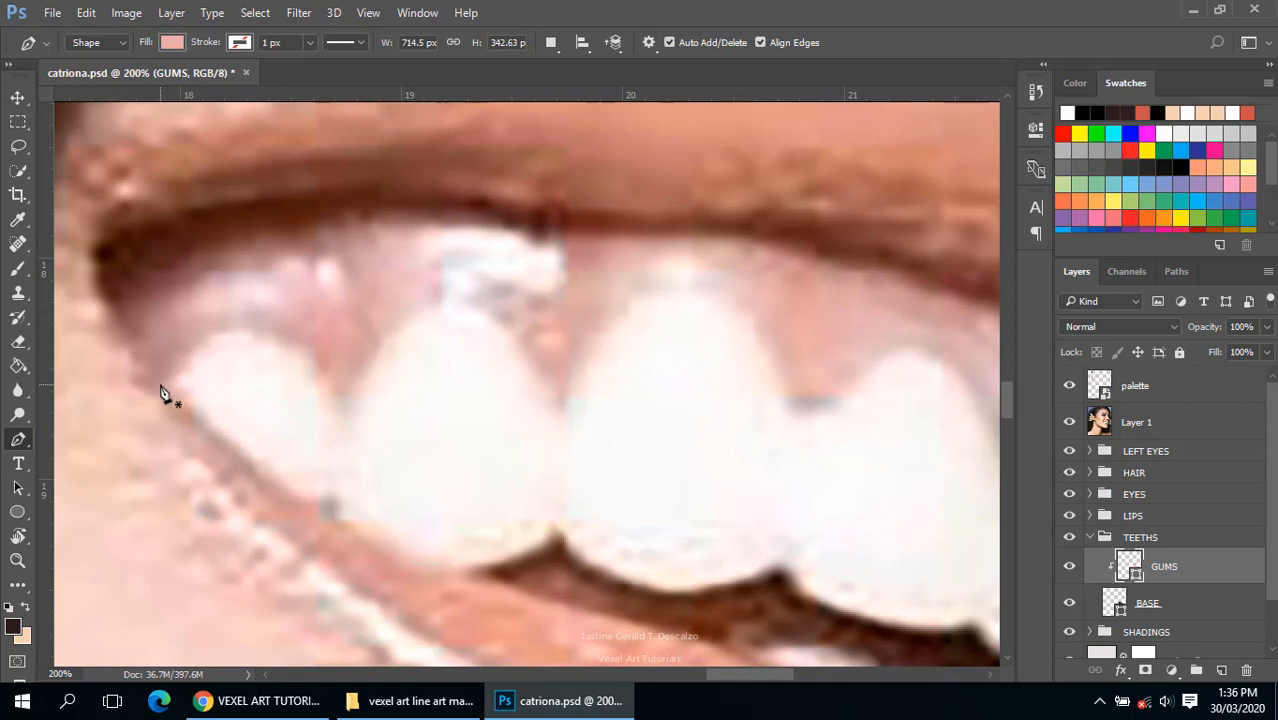
click(161, 380)
drag(223, 329, 250, 328)
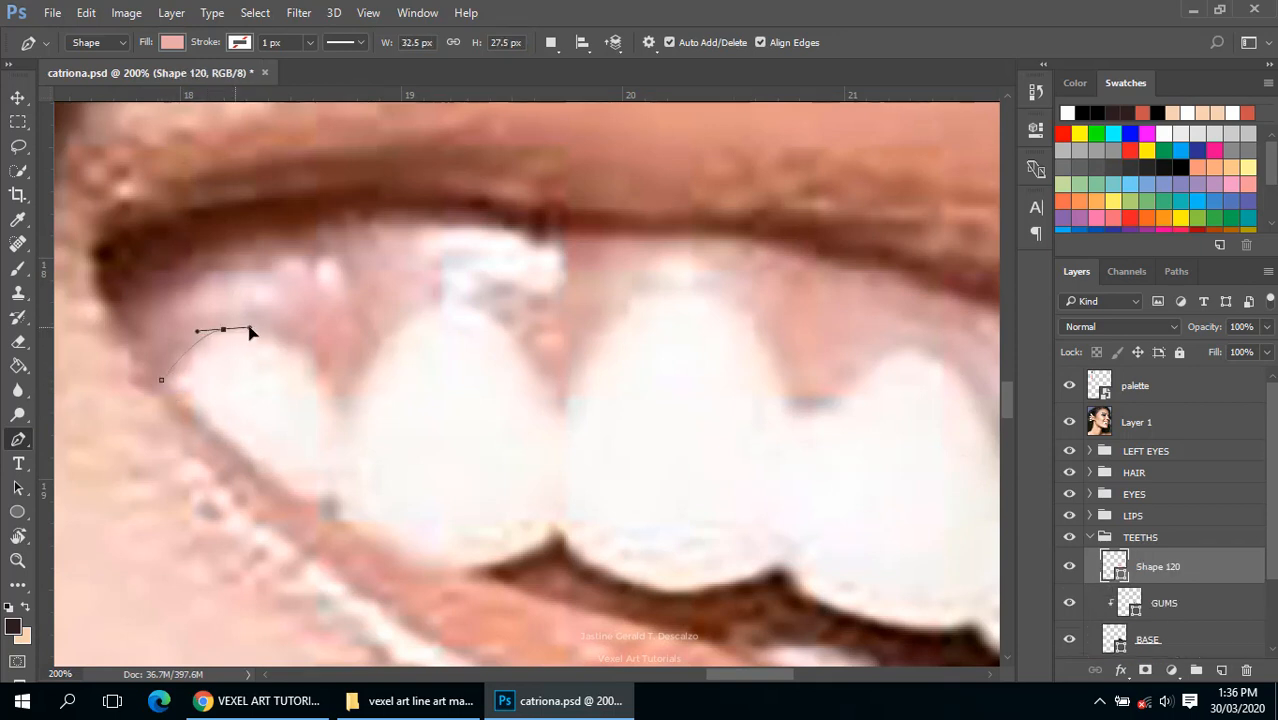
drag(339, 415, 367, 502)
alt+click(339, 414)
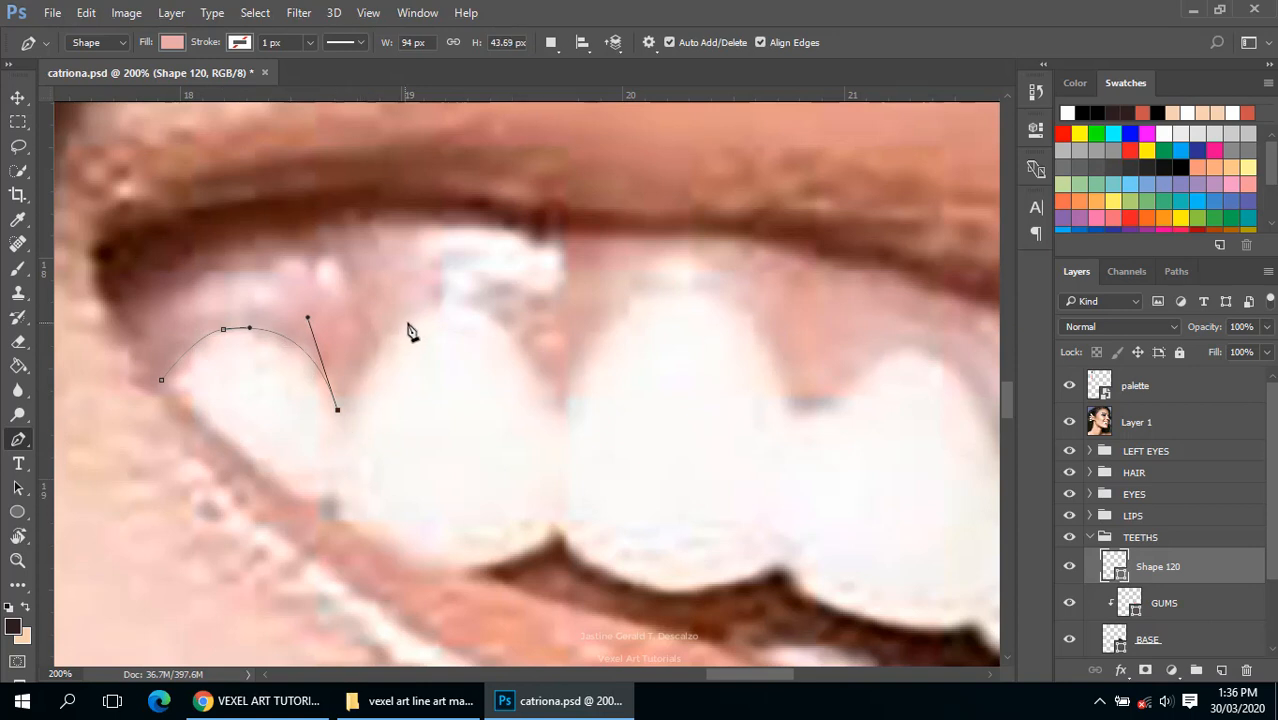
click(340, 418)
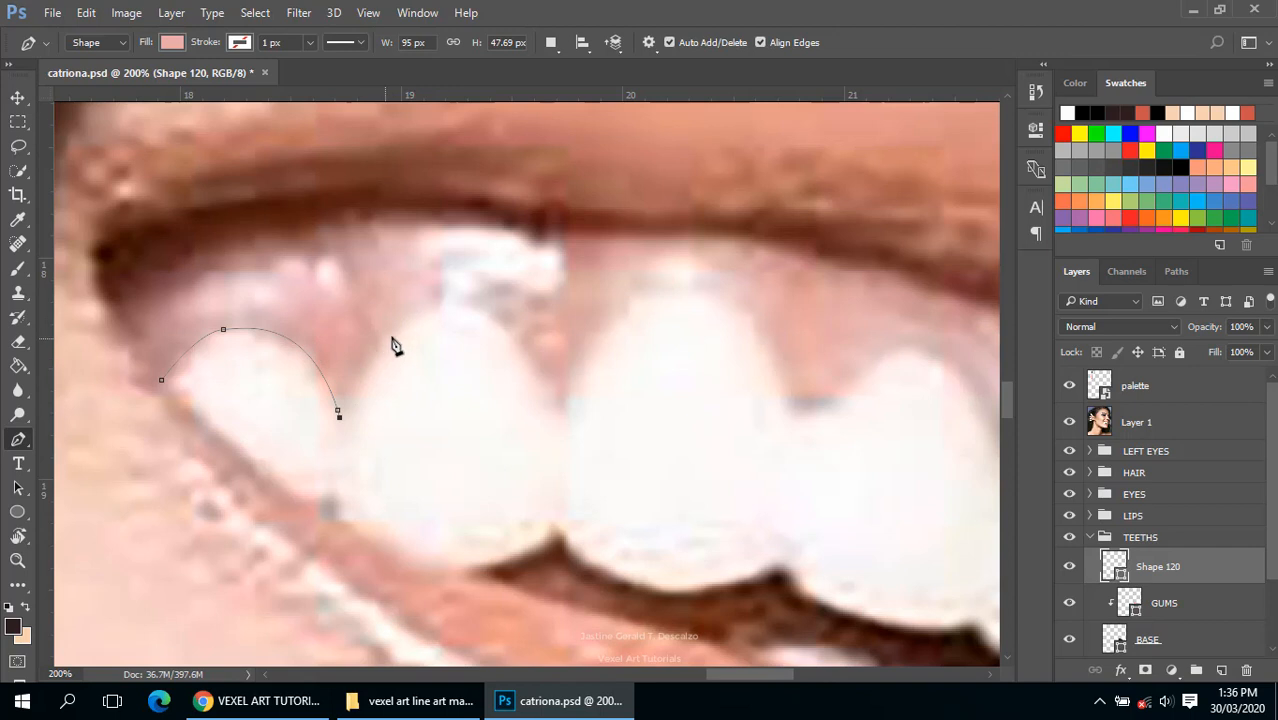
Step: Continue the shape's outline along the gum line over the second and third teeth to the top of the fourth
drag(438, 303, 494, 304)
drag(555, 407, 577, 472)
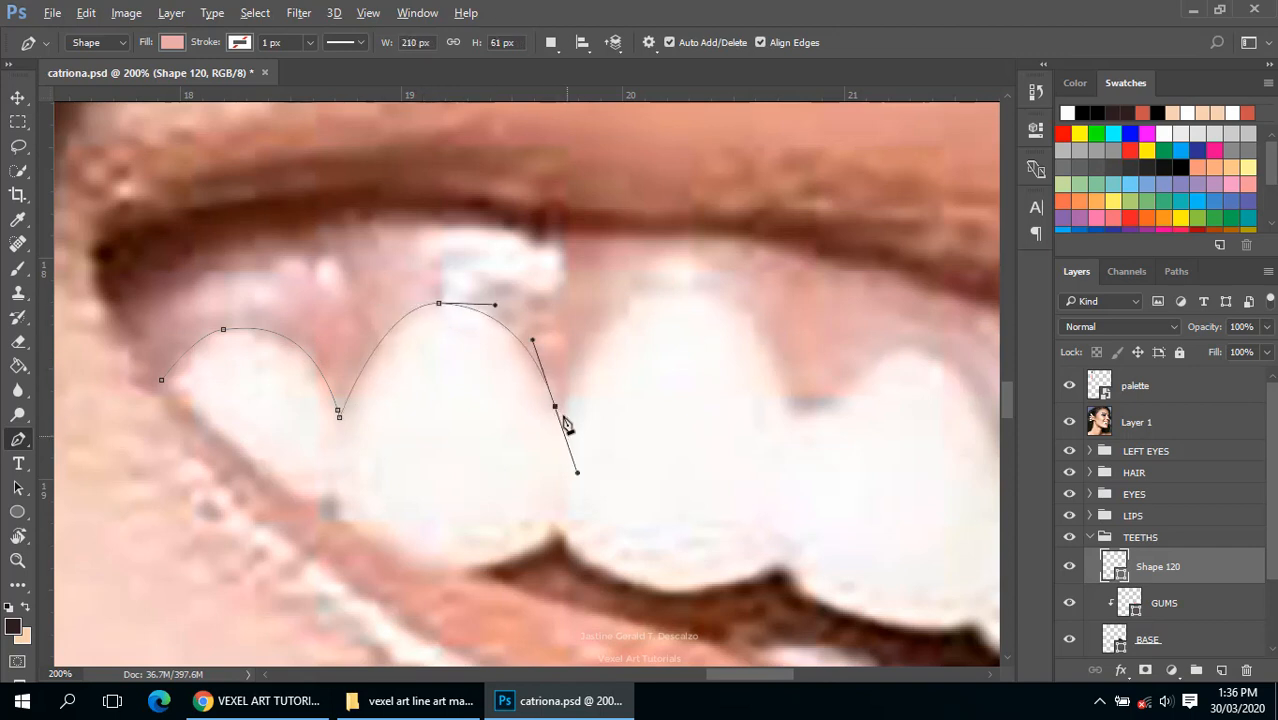
click(563, 422)
drag(628, 372, 517, 412)
drag(541, 325, 597, 320)
drag(681, 441, 596, 353)
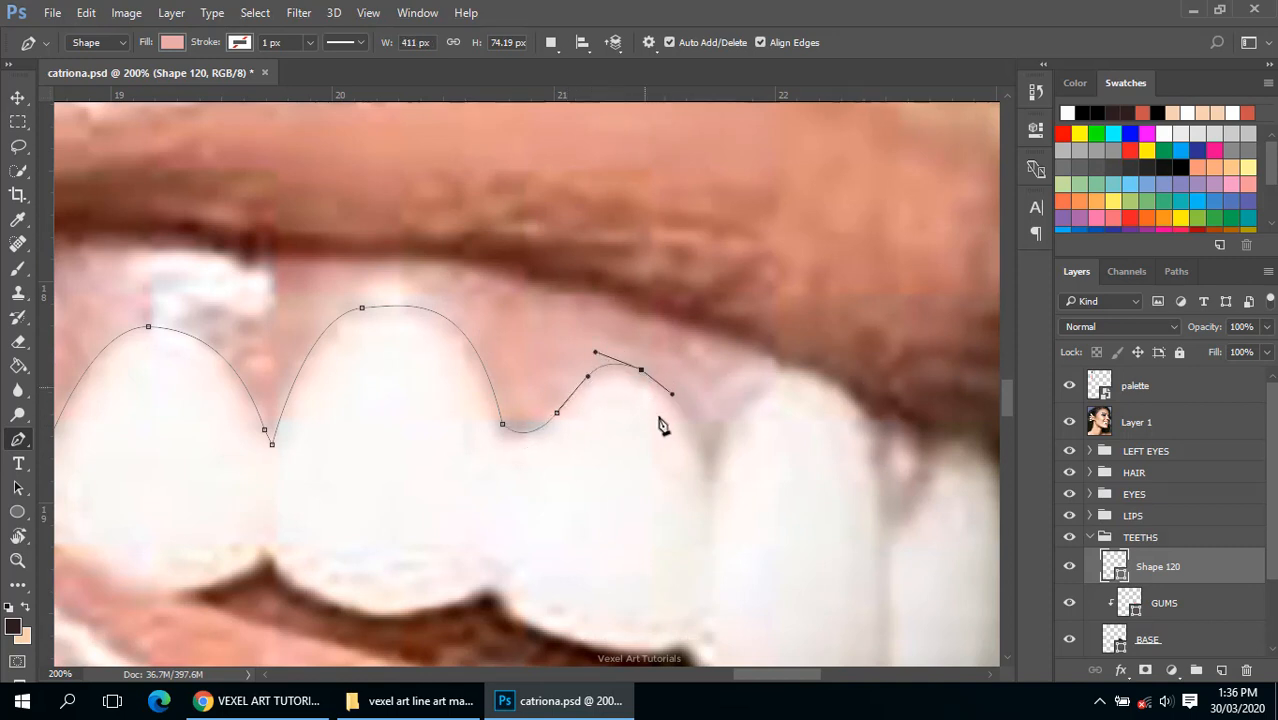
Step: Trace the gum line down the fourth tooth's far side and over the fifth tooth, with a sharp corner between them
drag(705, 472, 711, 537)
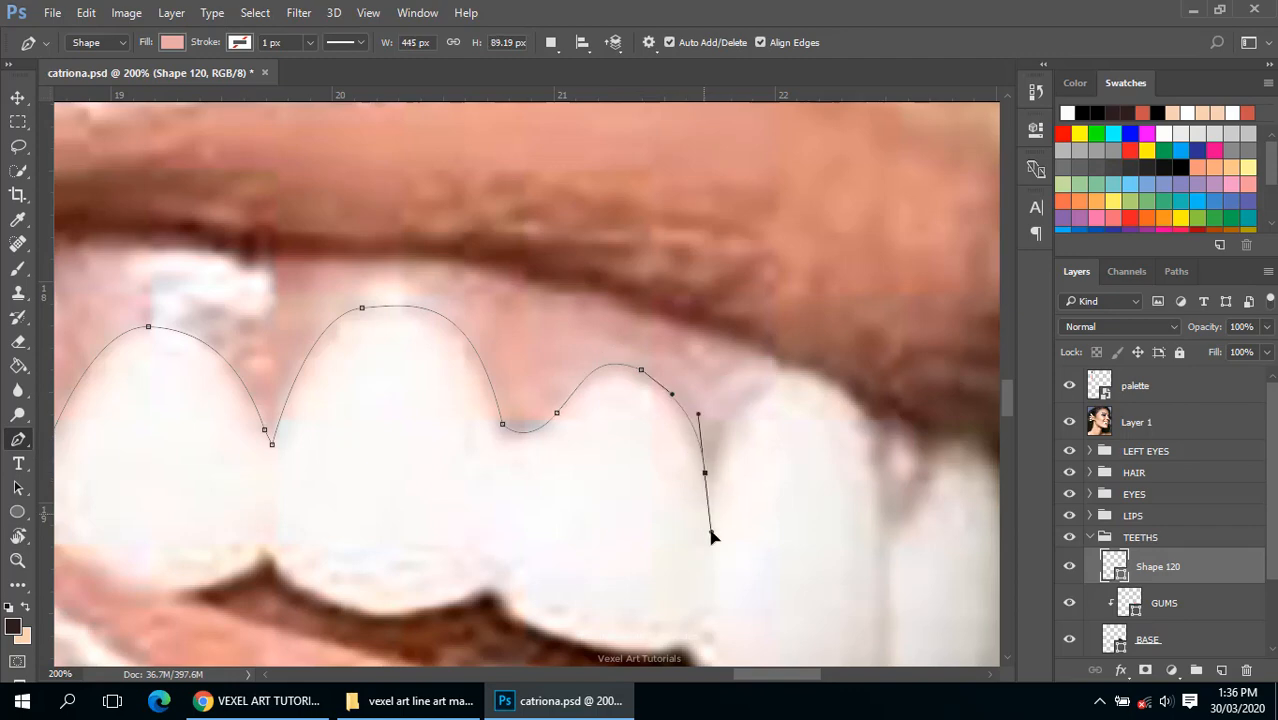
alt+click(705, 473)
click(708, 486)
drag(781, 425, 642, 388)
alt+click(688, 400)
ctrl+click(693, 397)
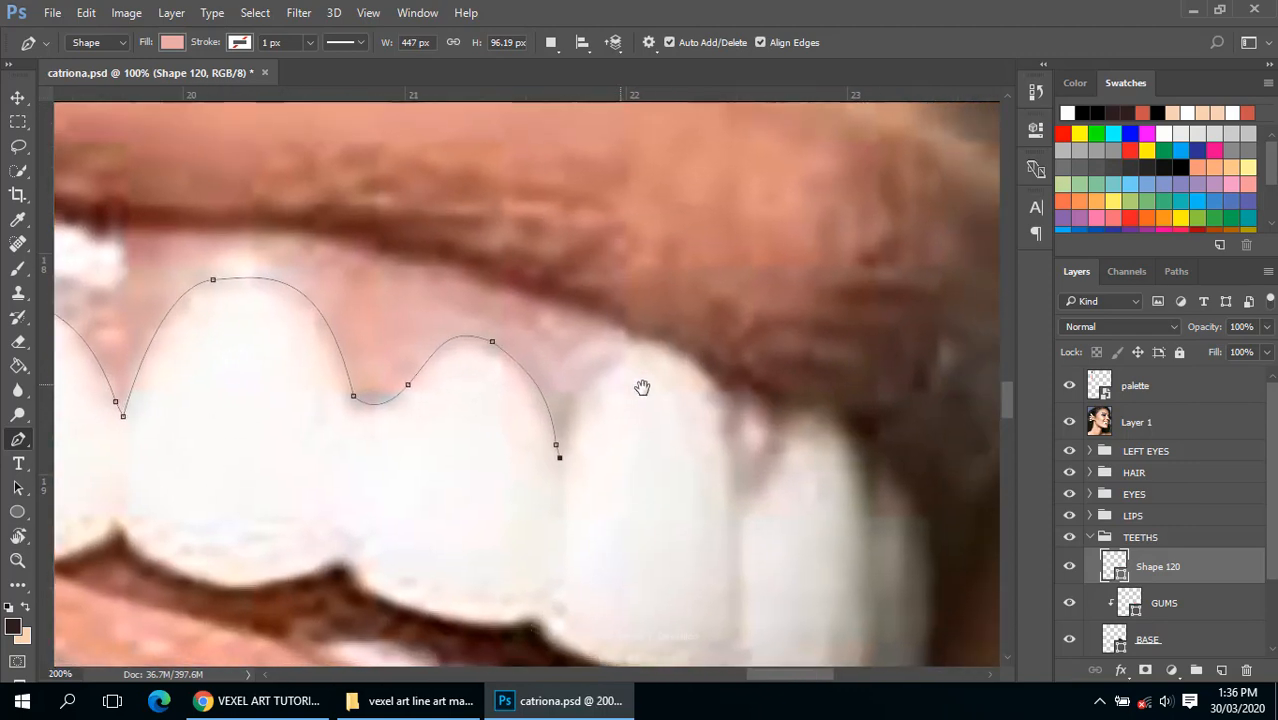
drag(643, 341, 699, 339)
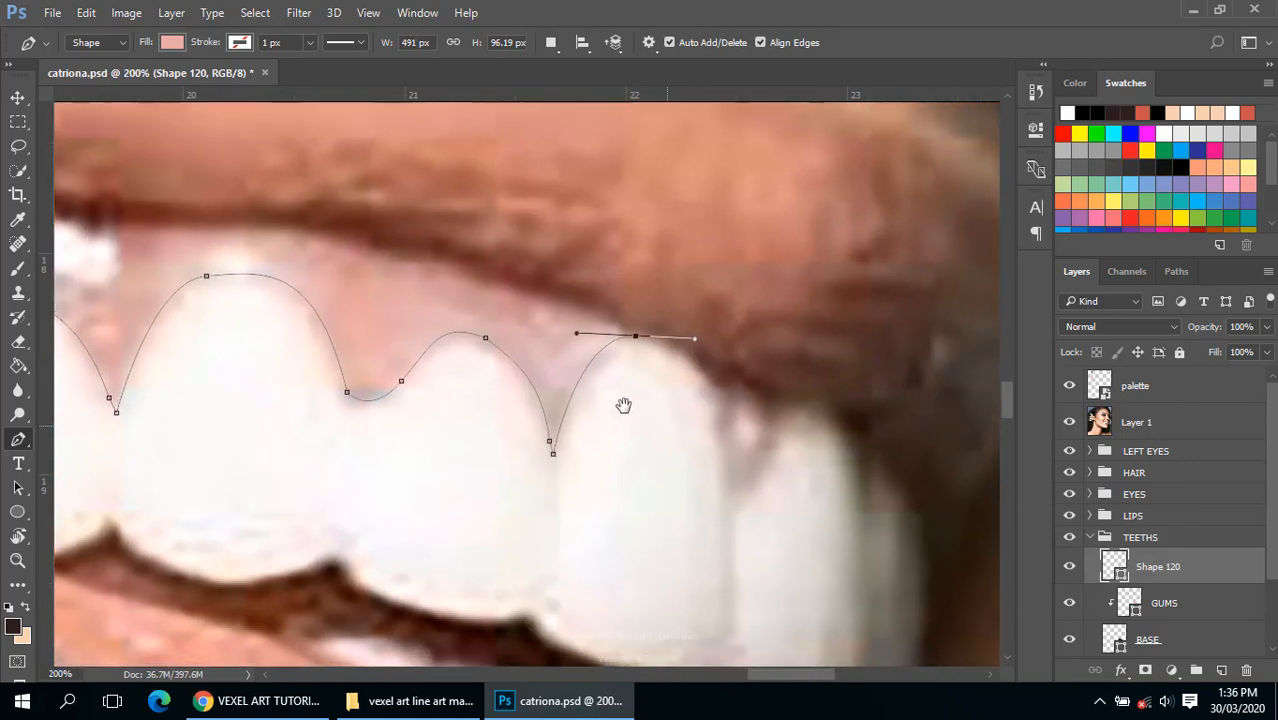
drag(716, 410, 593, 491)
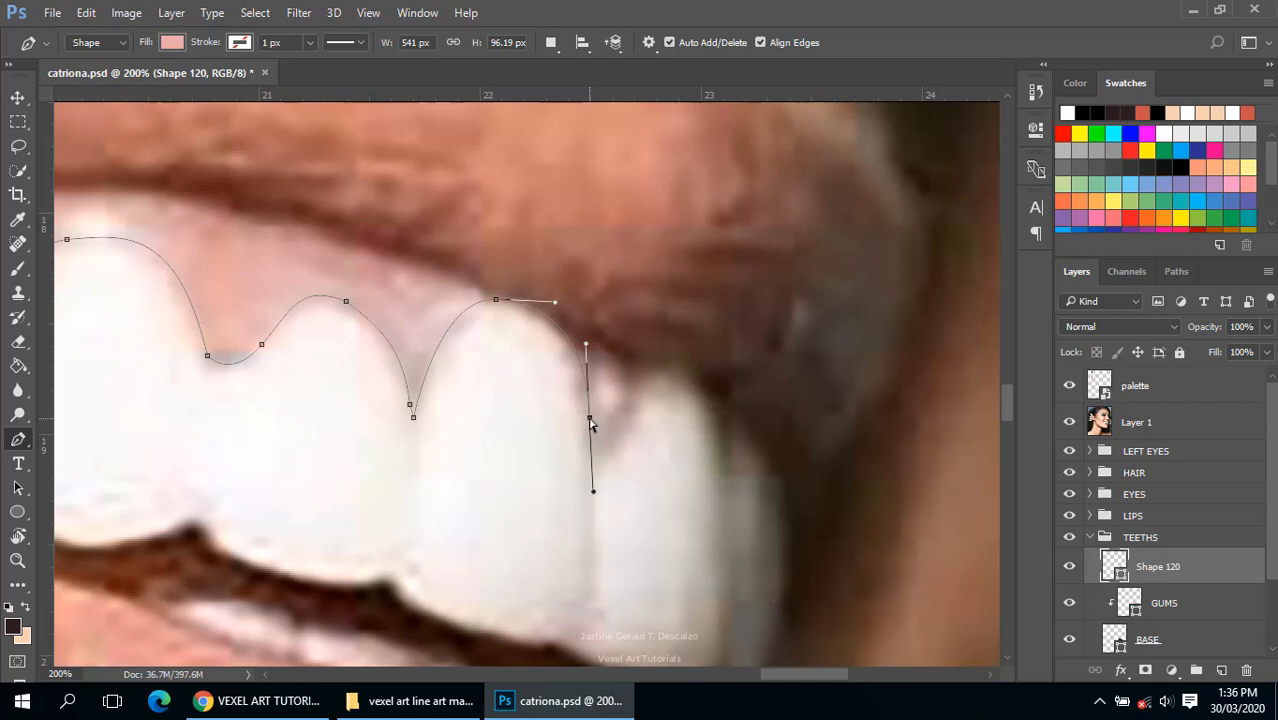
alt+click(590, 418)
Step: Trace the gum line over the sixth tooth and across the top of the shaded rearmost tooth
scroll(596, 437, down, 2)
drag(619, 442, 580, 441)
click(576, 440)
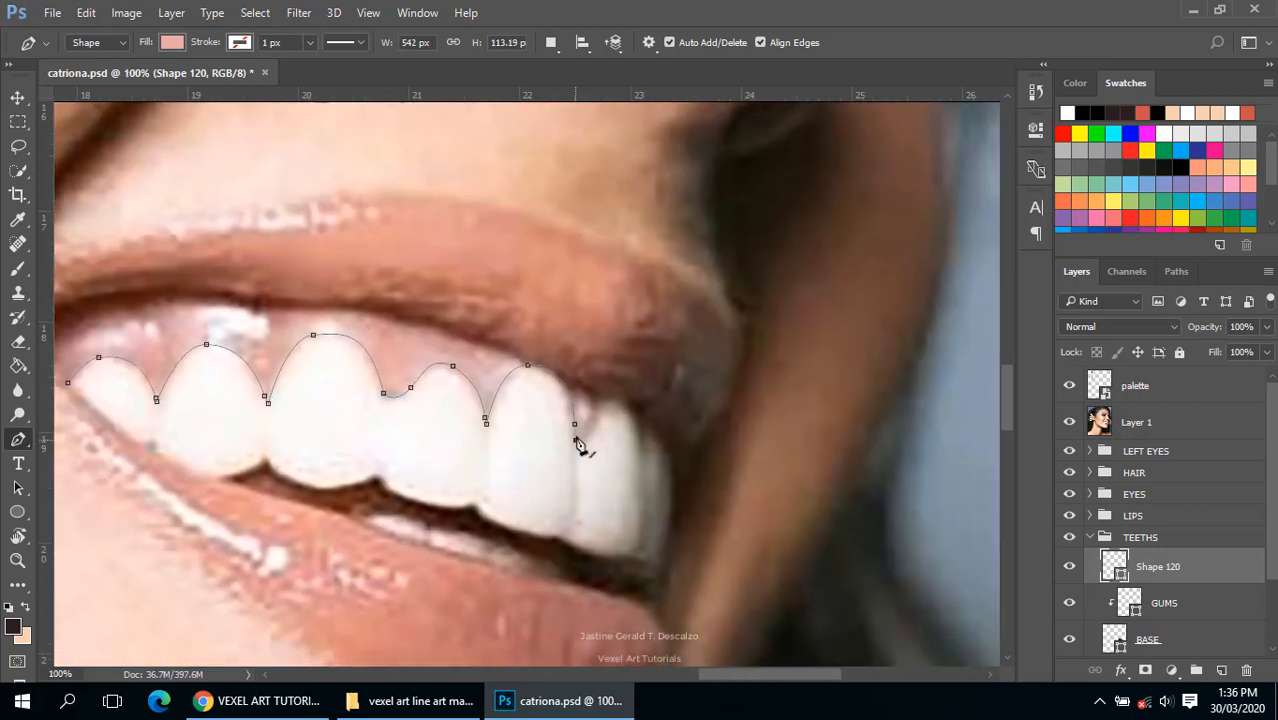
drag(597, 396, 632, 393)
click(623, 386)
click(639, 451)
drag(648, 437, 581, 416)
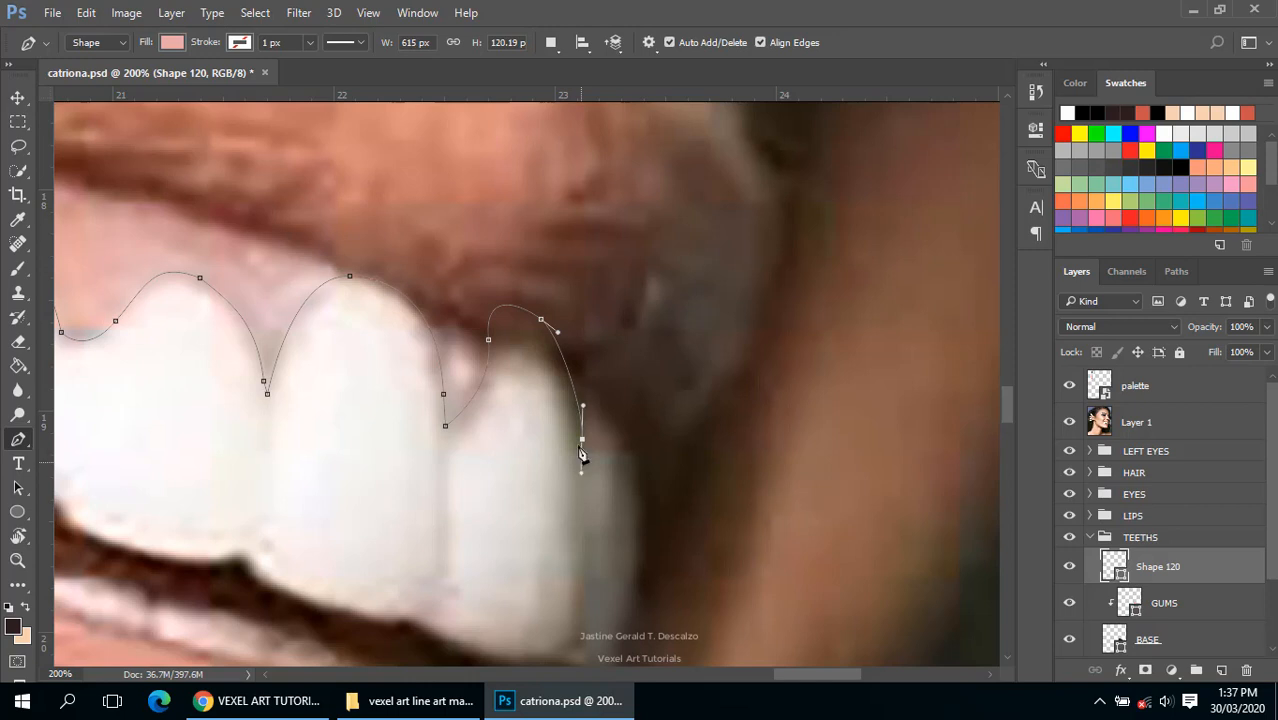
alt+click(607, 444)
alt+click(607, 444)
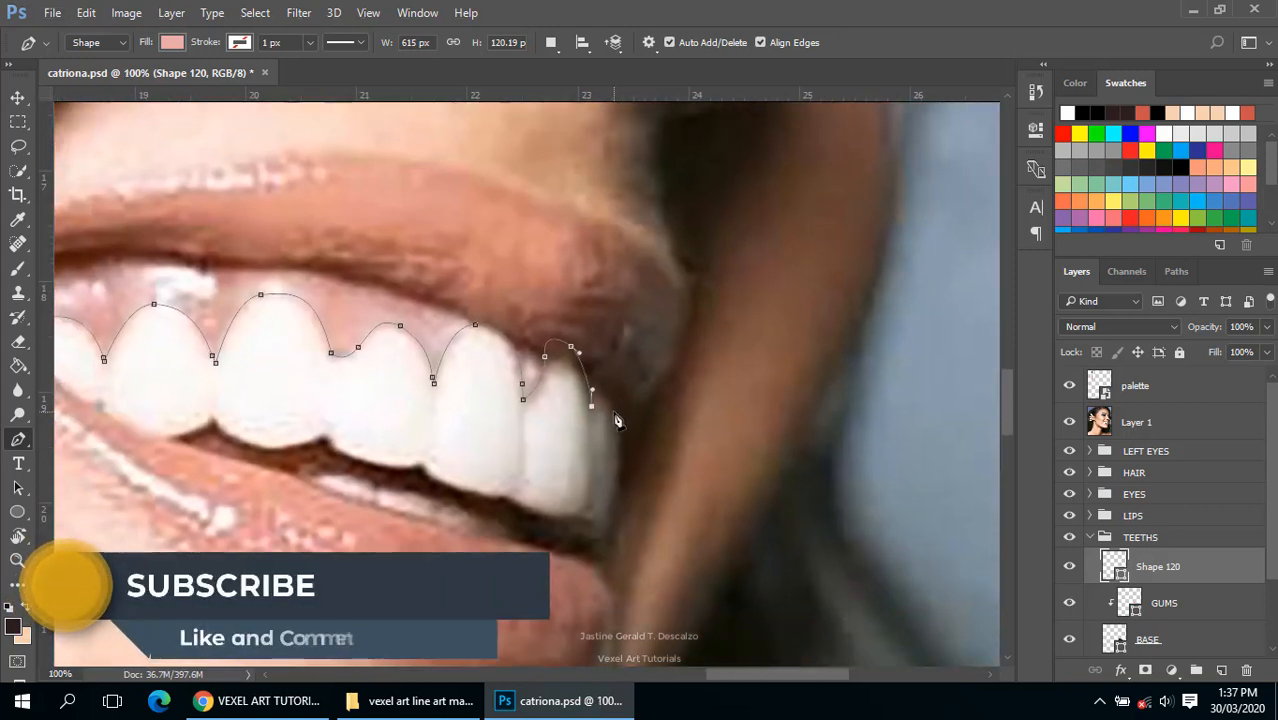
click(619, 411)
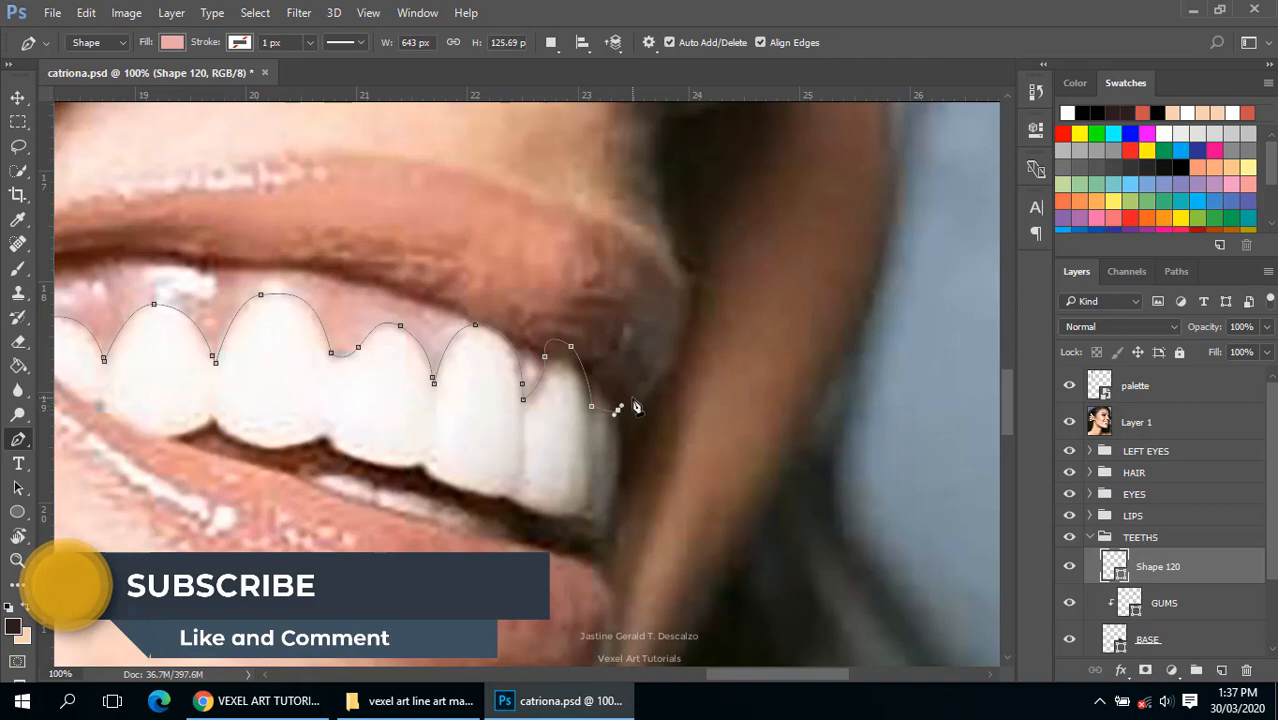
Step: Carry the outline loosely around below the lower lip and close the teeth shape at its starting point
ctrl+click(612, 510)
alt+click(592, 541)
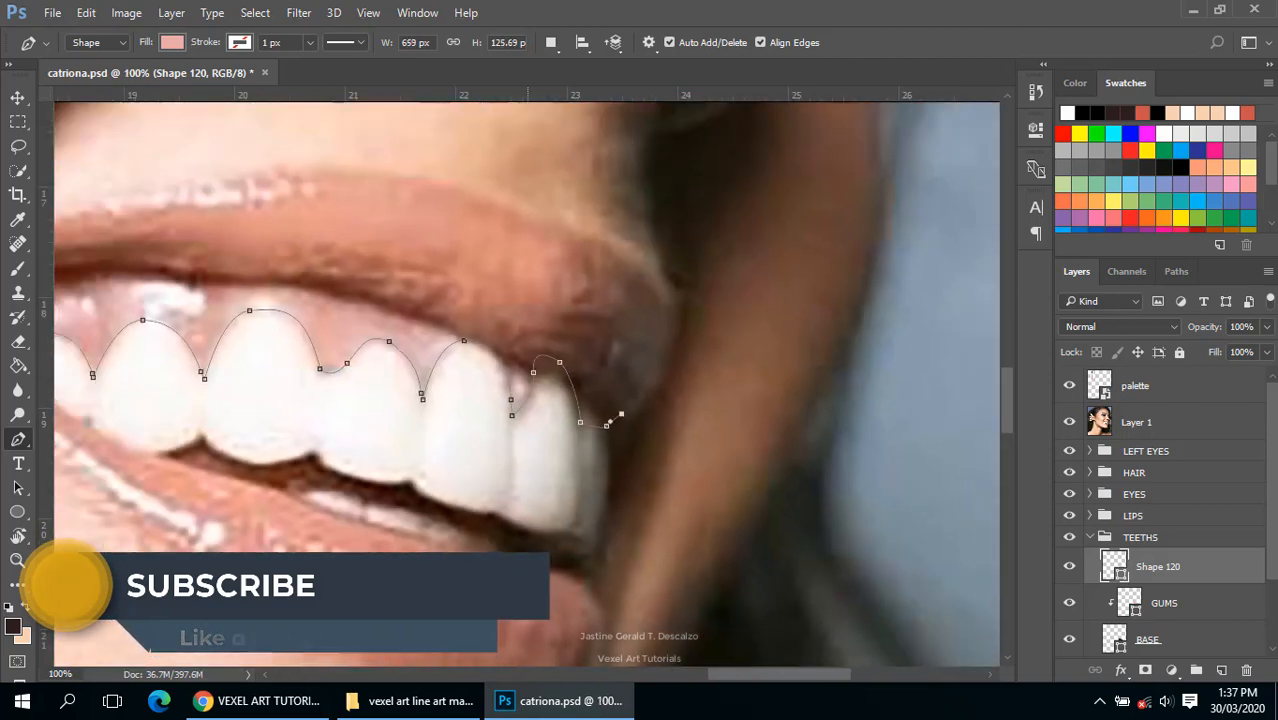
drag(515, 570, 633, 513)
drag(708, 586, 588, 617)
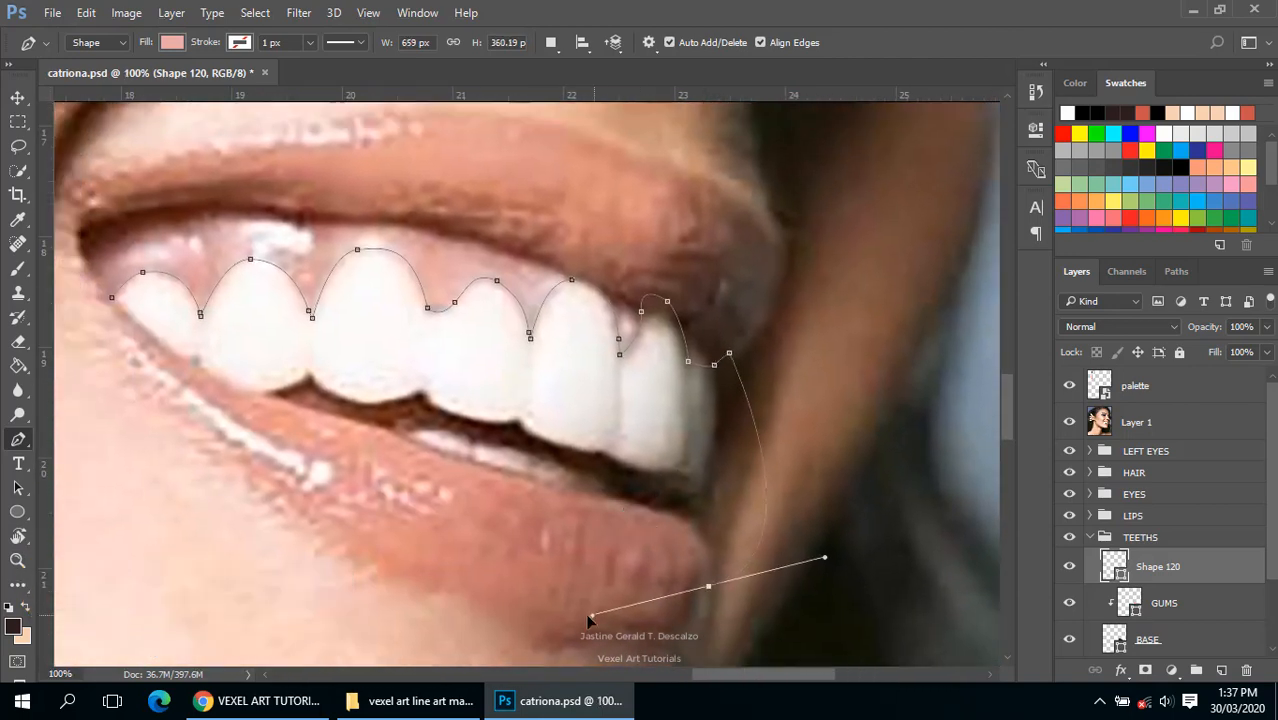
drag(332, 533, 279, 500)
drag(113, 298, 154, 233)
Step: Hide the reference photo on Layer 1 and change the new teeth shape's fill to off-white efefef
click(1068, 421)
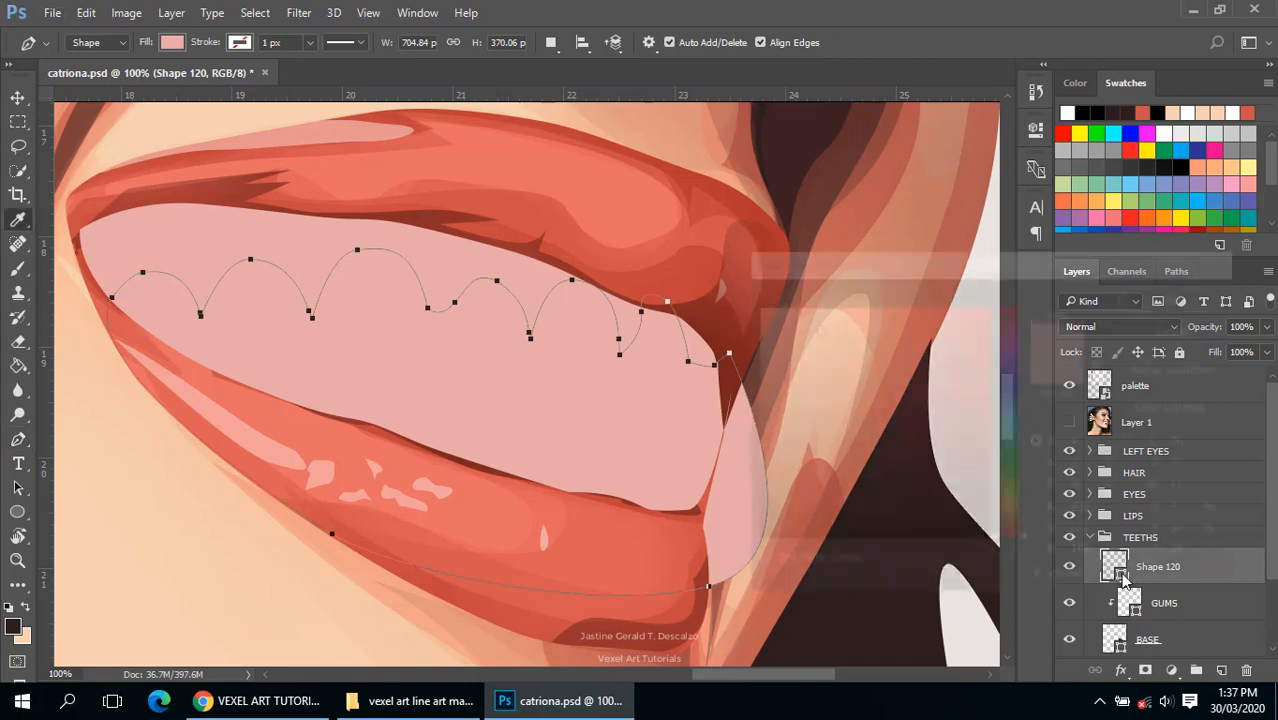
double_click(1116, 572)
mouse_move(770, 334)
mouse_down()
mouse_move(746, 336)
mouse_move(759, 302)
mouse_move(710, 598)
mouse_up()
mouse_move(776, 348)
mouse_down()
mouse_move(737, 331)
mouse_move(749, 320)
mouse_up()
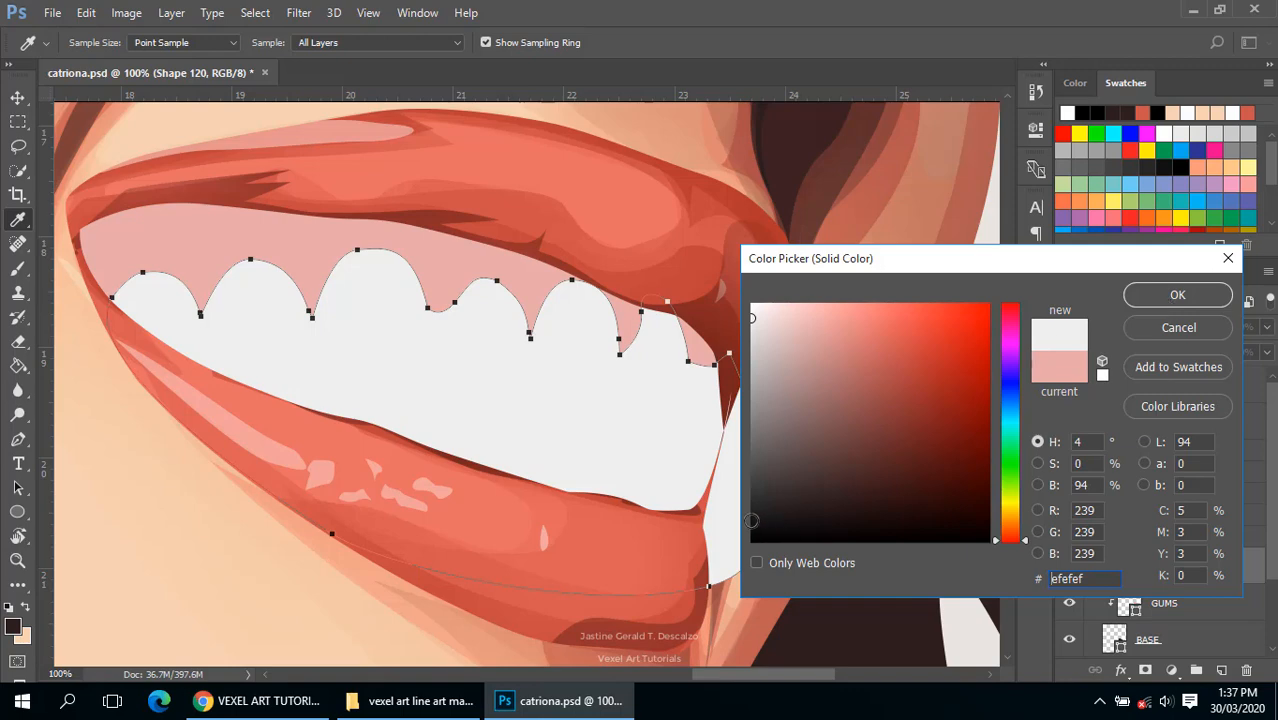
click(1178, 297)
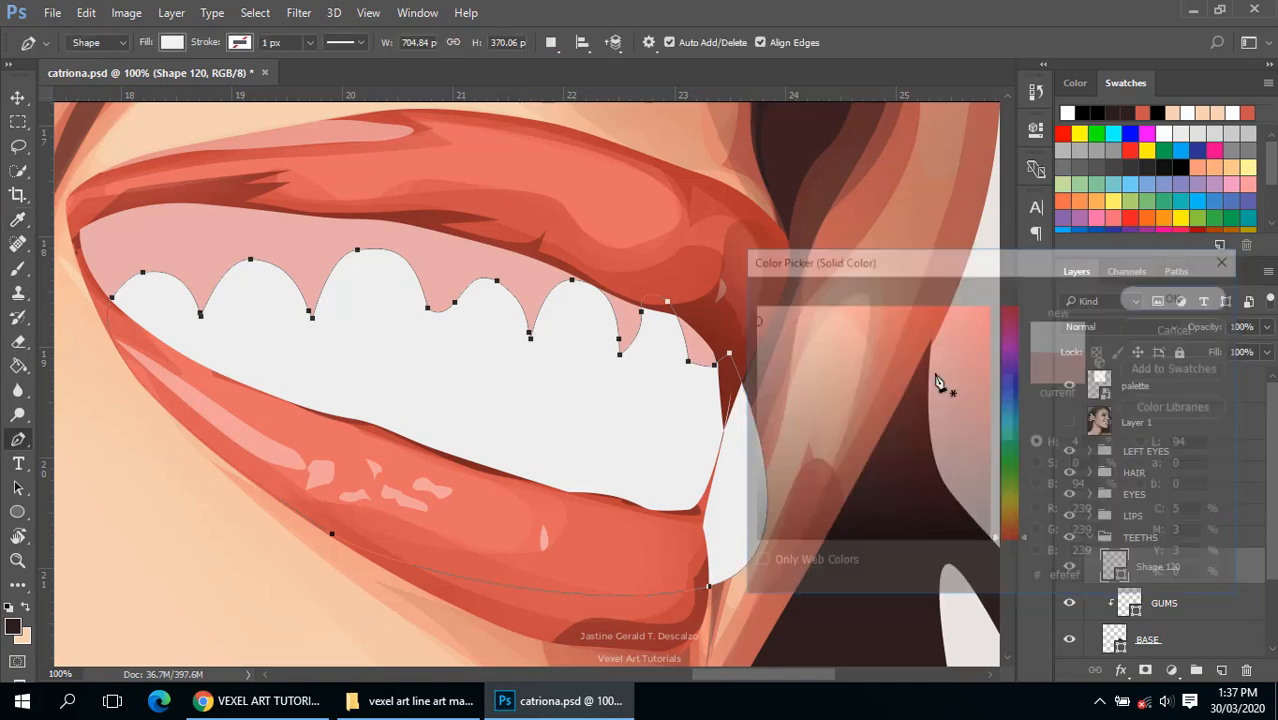
Step: Clip the off-white teeth shape to the BASE layer and inspect how it fits inside the mouth
scroll(757, 420, down, 1)
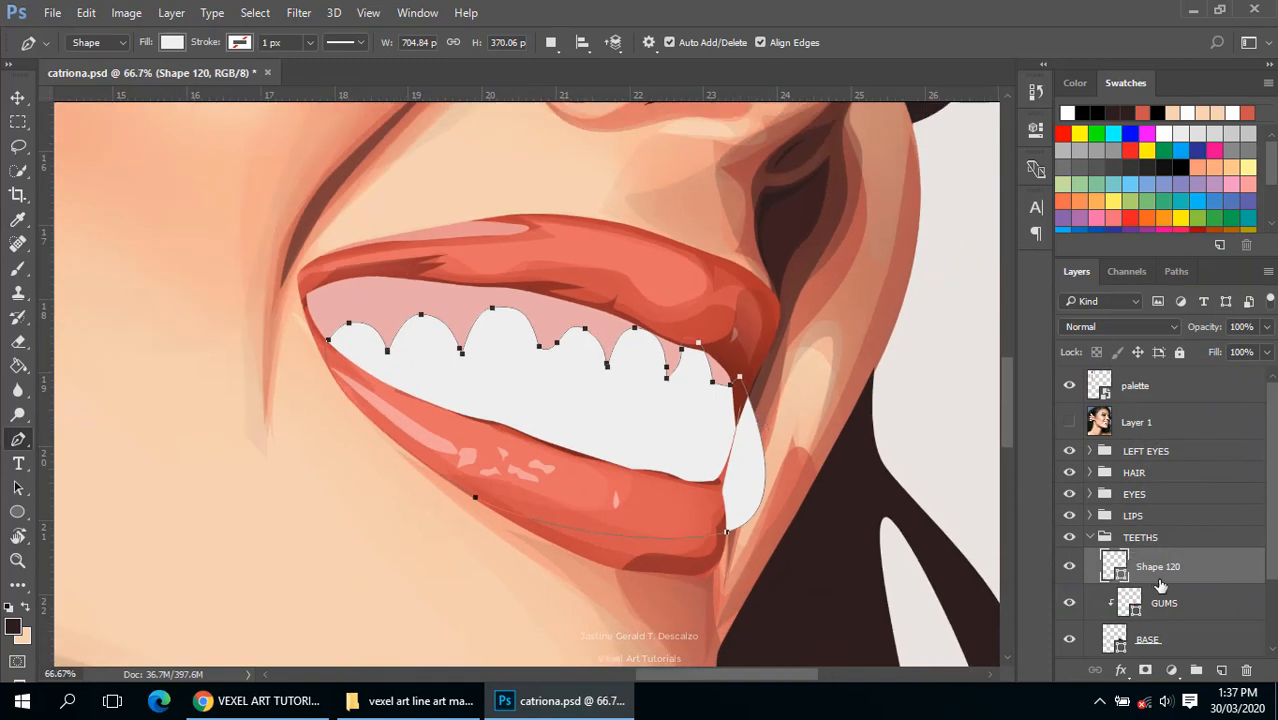
alt+click(1160, 578)
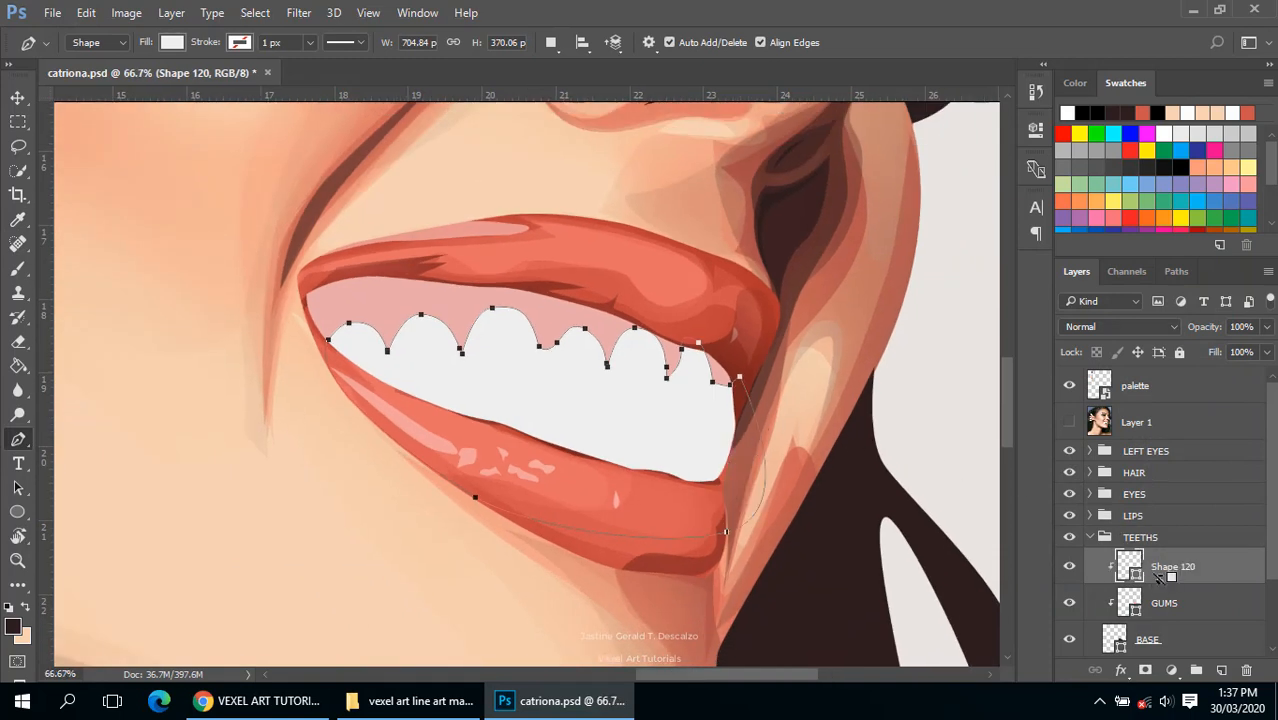
alt+click(1160, 578)
alt+click(1160, 578)
ctrl+click(658, 429)
ctrl+click(658, 429)
alt+click(608, 498)
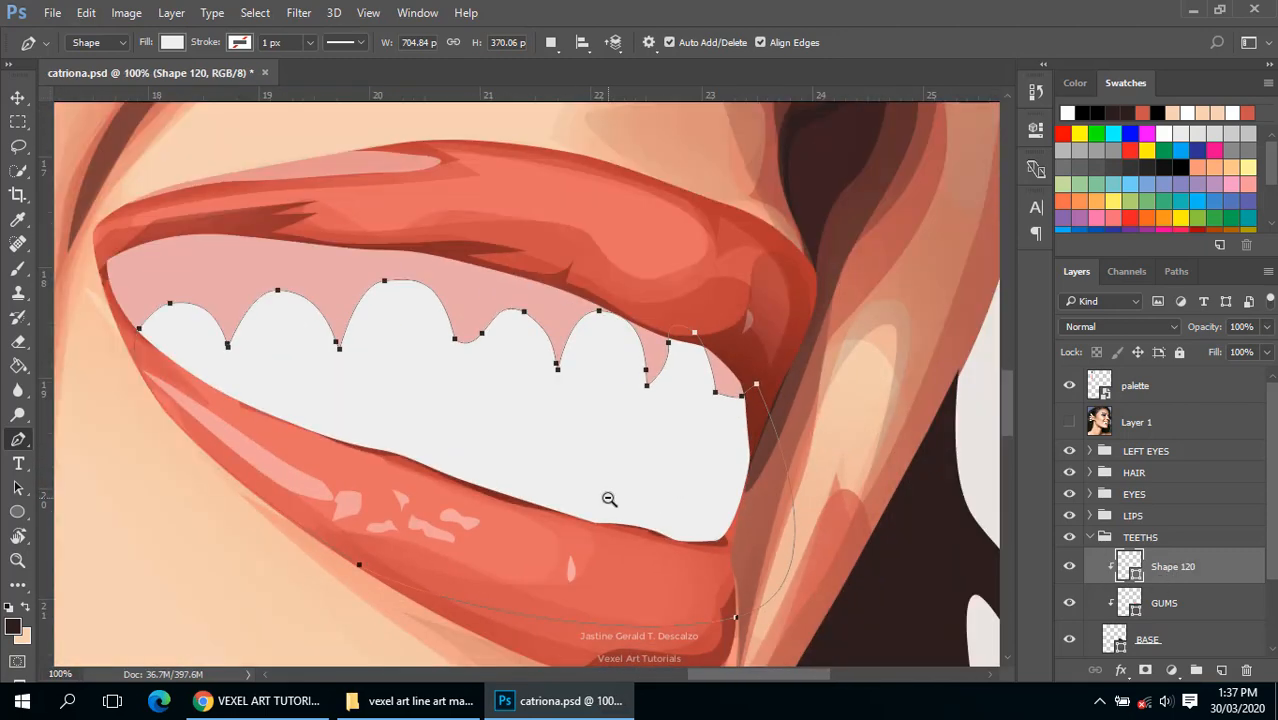
drag(608, 492, 658, 454)
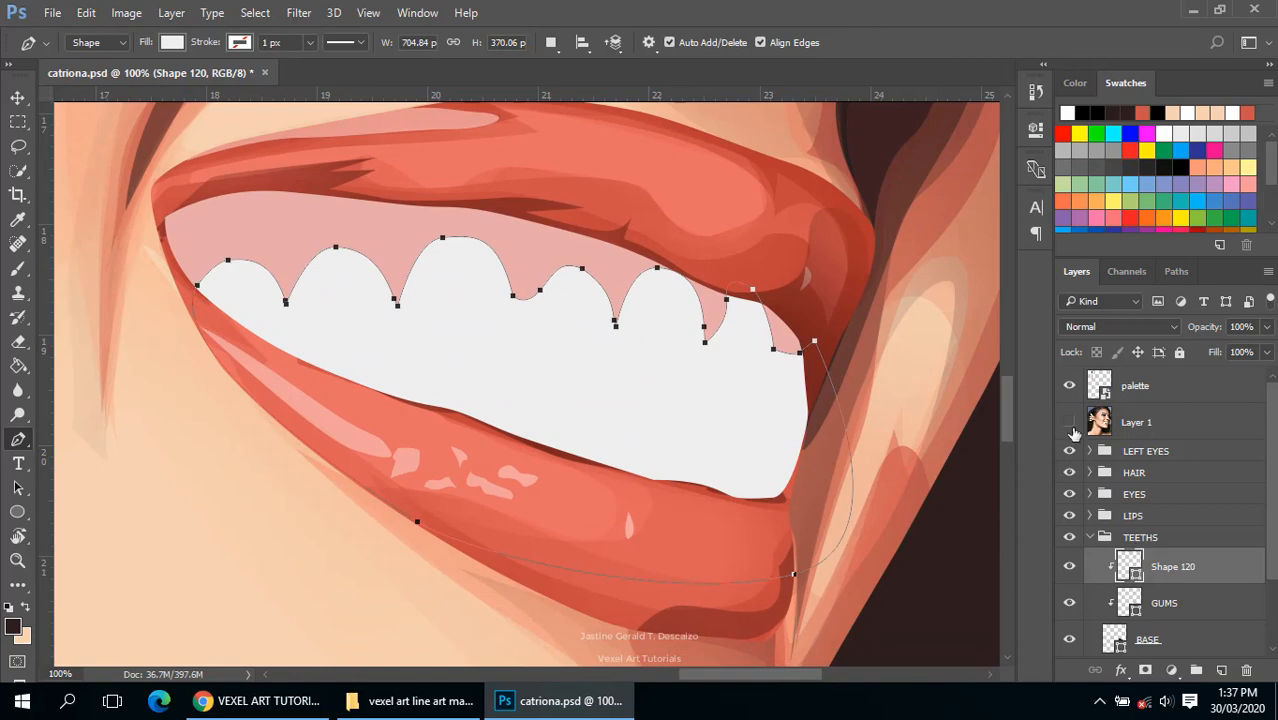
Step: Show Layer 1 again and delete the teeth shape's starting anchor and the loose anchors around the lower lip
click(1069, 422)
ctrl+click(595, 452)
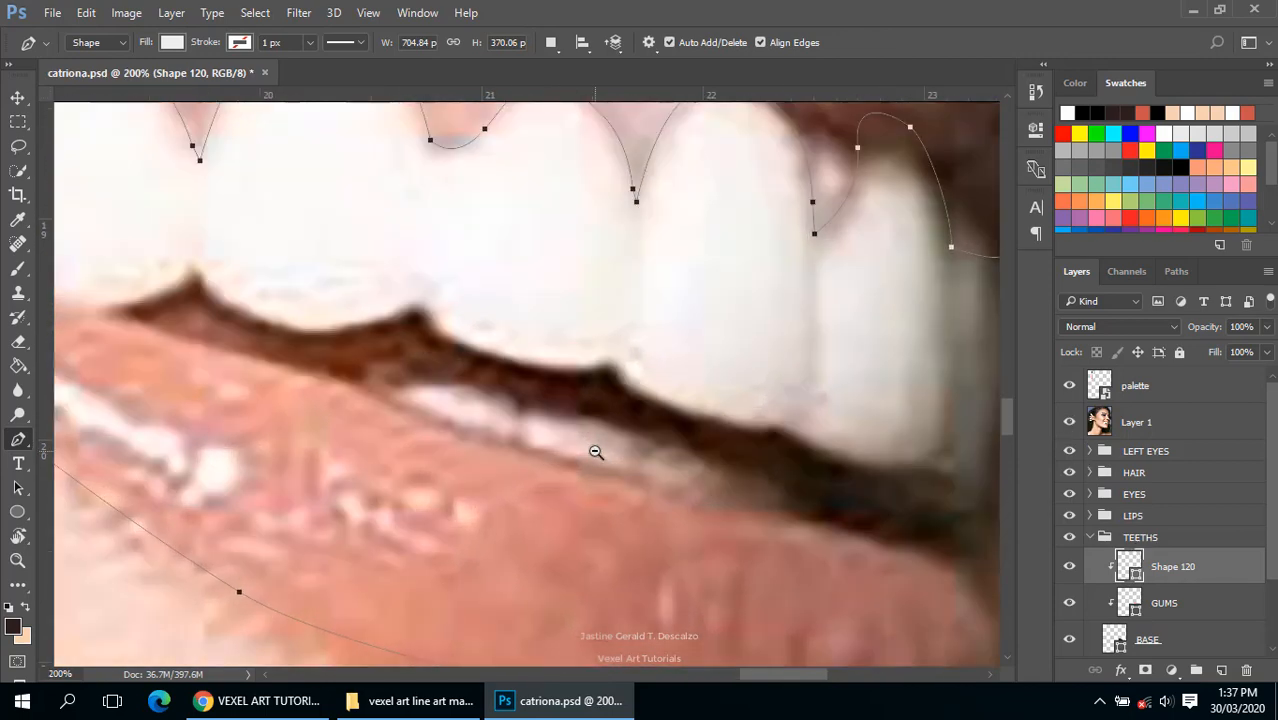
ctrl+alt+click(595, 452)
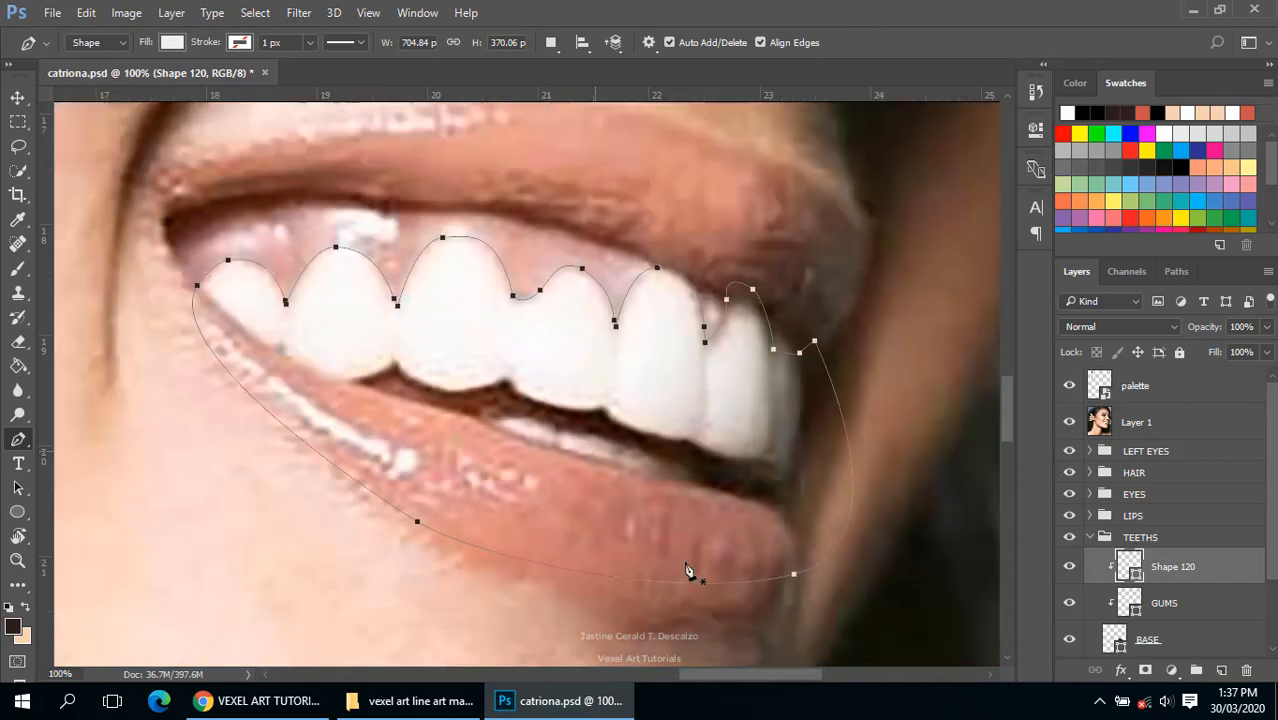
ctrl+click(197, 288)
key(Delete)
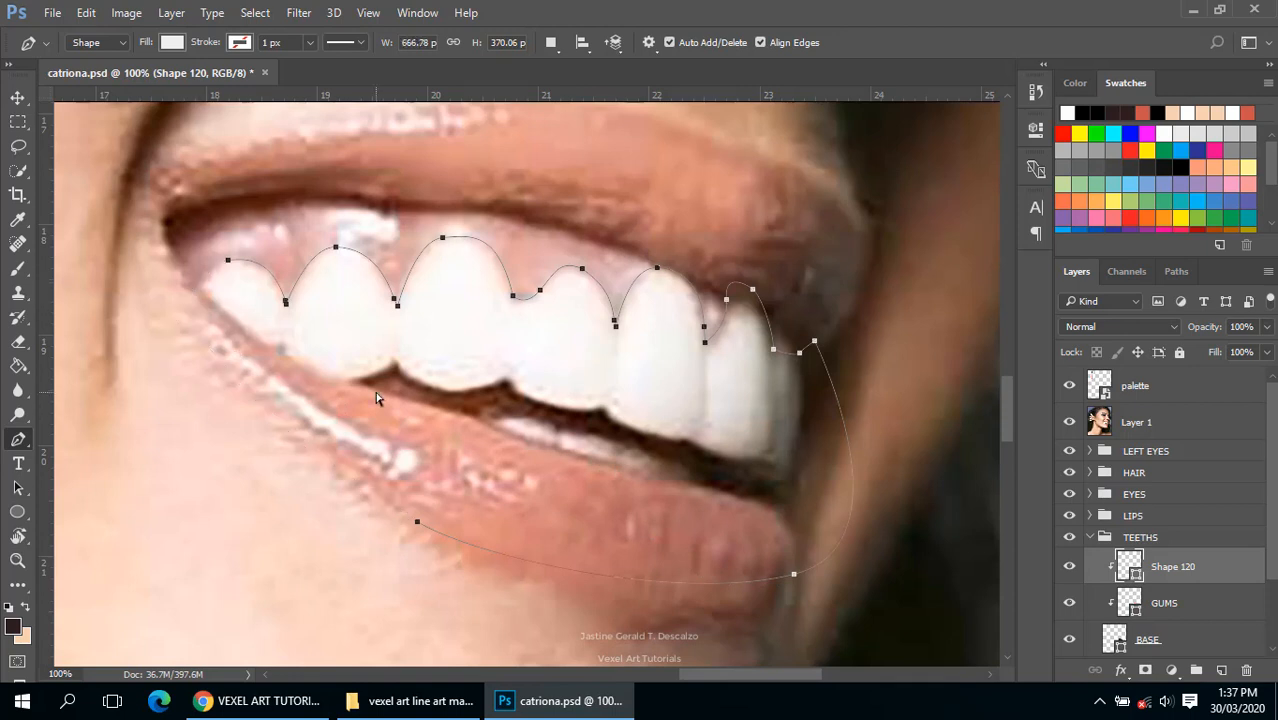
ctrl+click(418, 523)
key(Delete)
ctrl+click(795, 577)
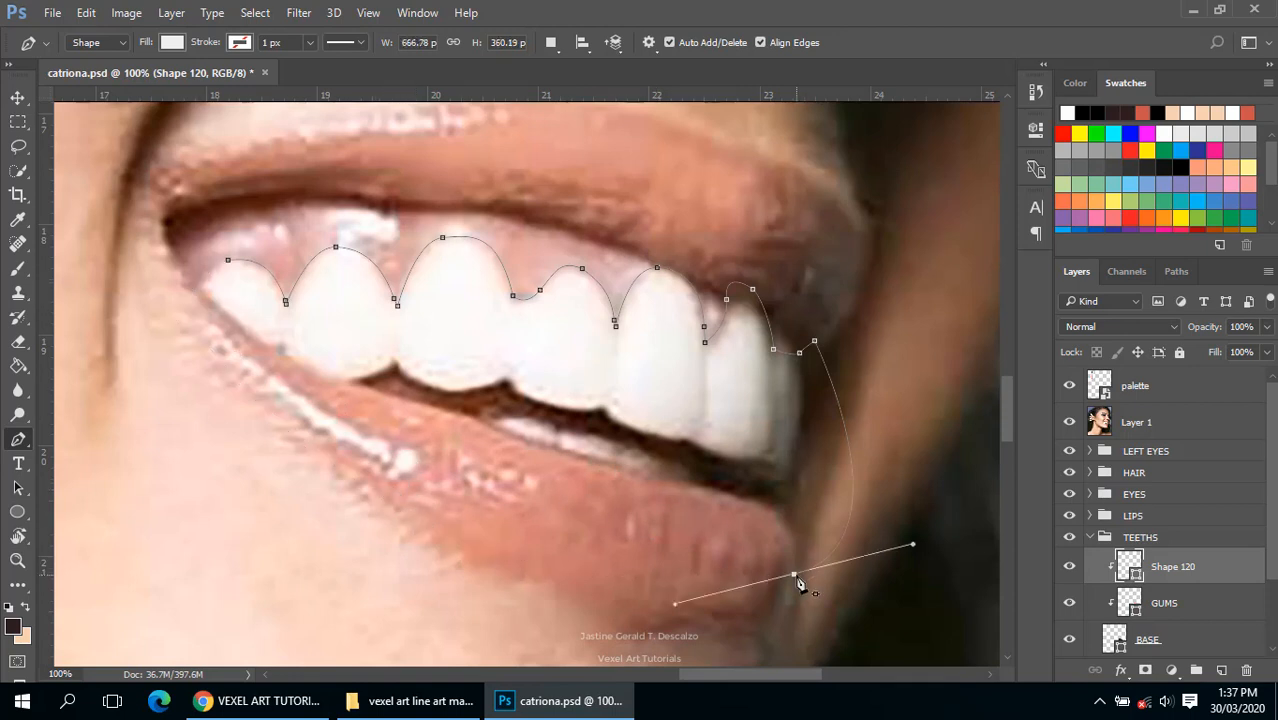
key(Delete)
Step: Resume the outline from the rearmost tooth's top corner and curve it down the tooth's outer edge, ending in a corner point
scroll(808, 423, up, 1)
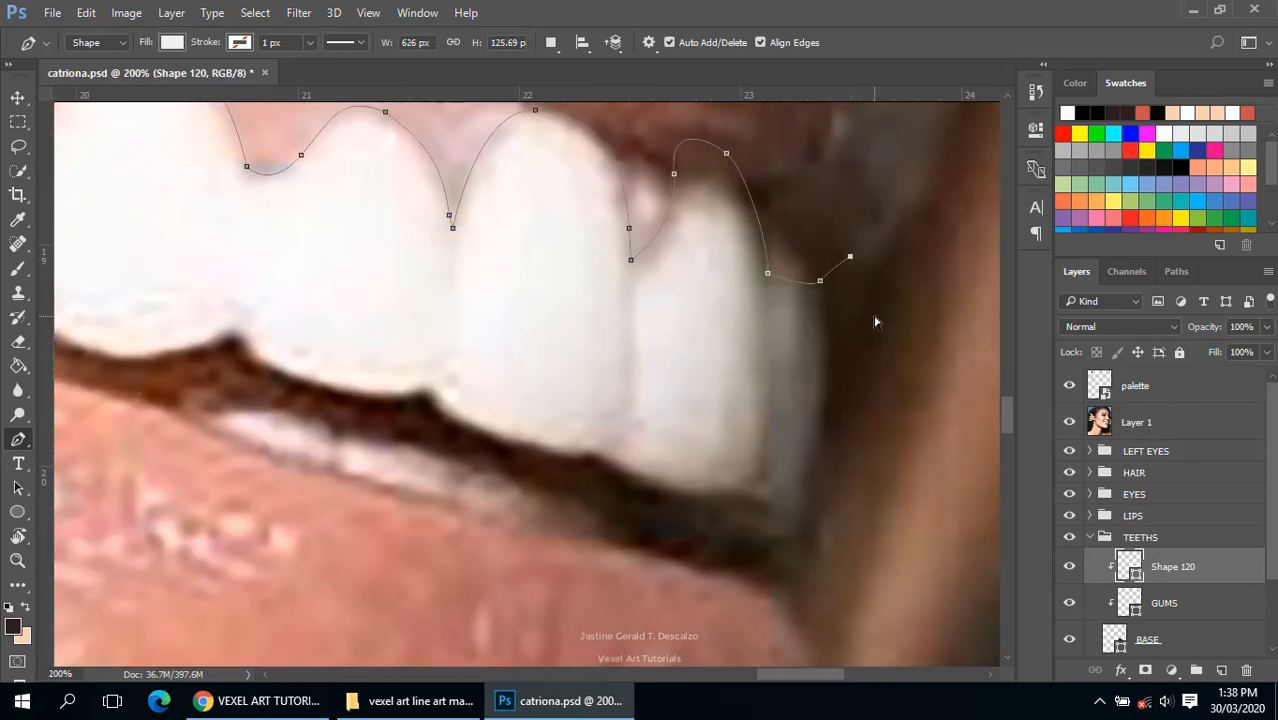
click(820, 282)
drag(799, 536, 756, 639)
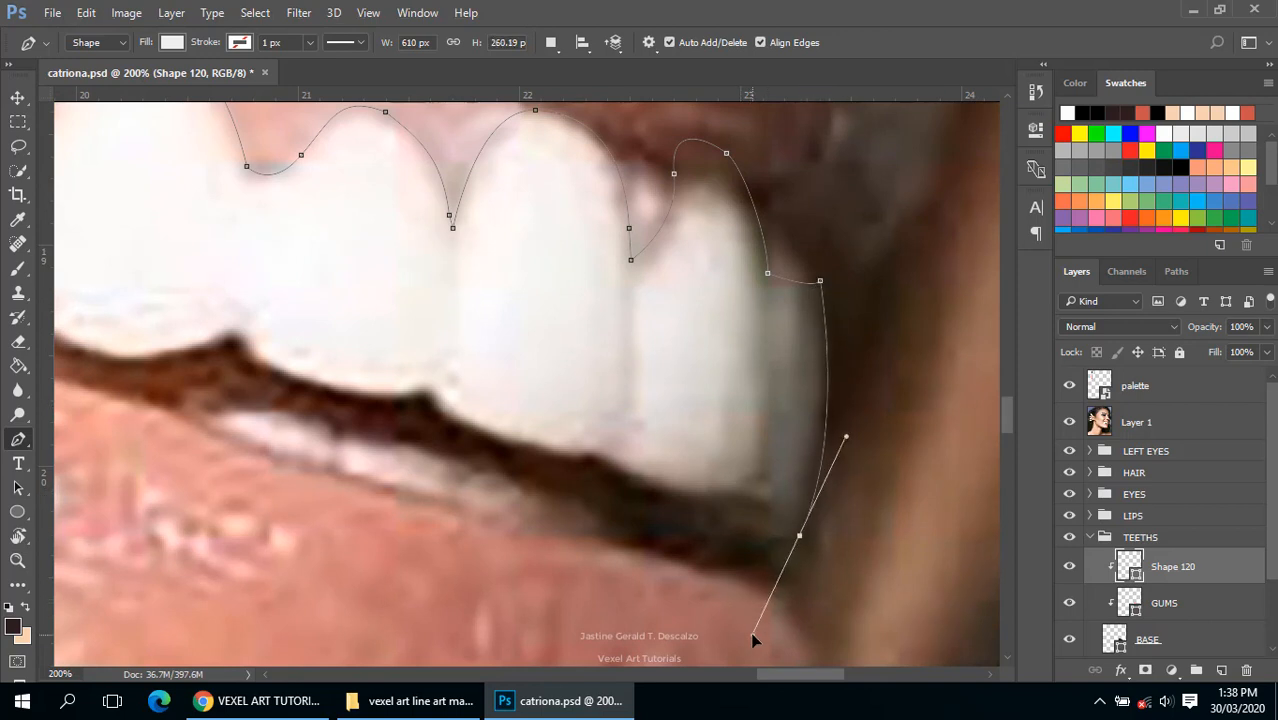
click(800, 537)
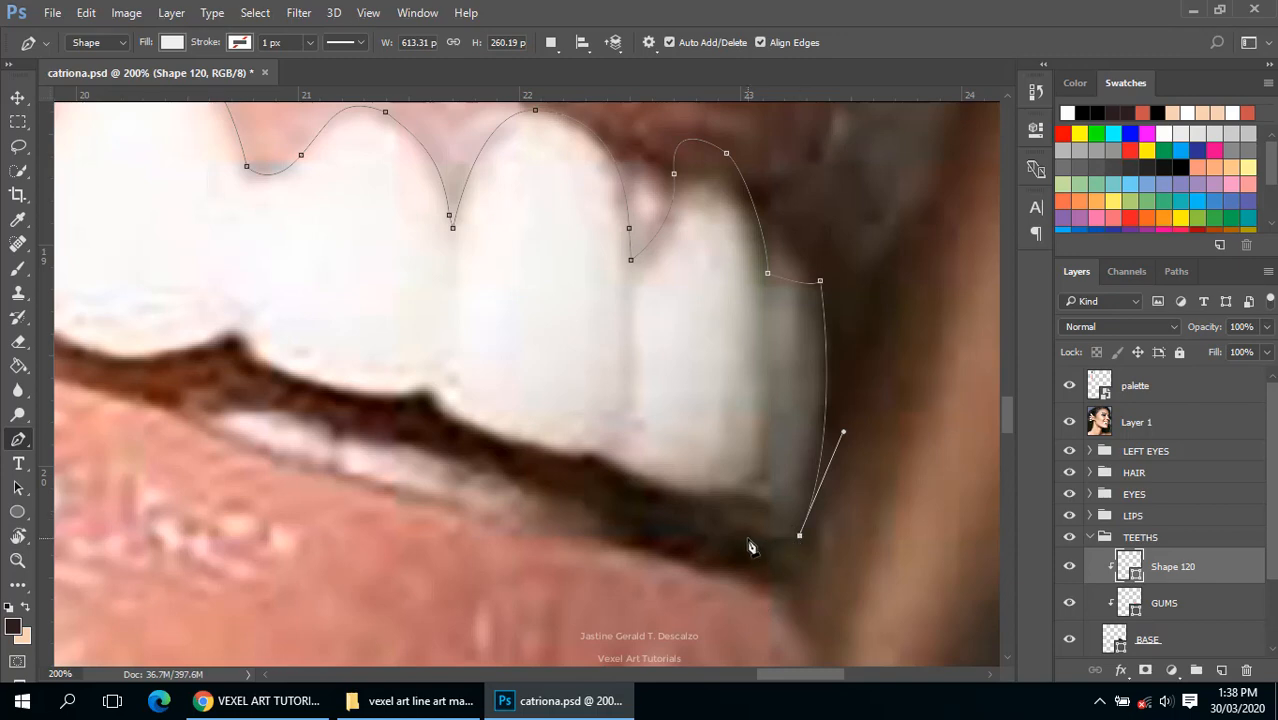
alt+click(752, 538)
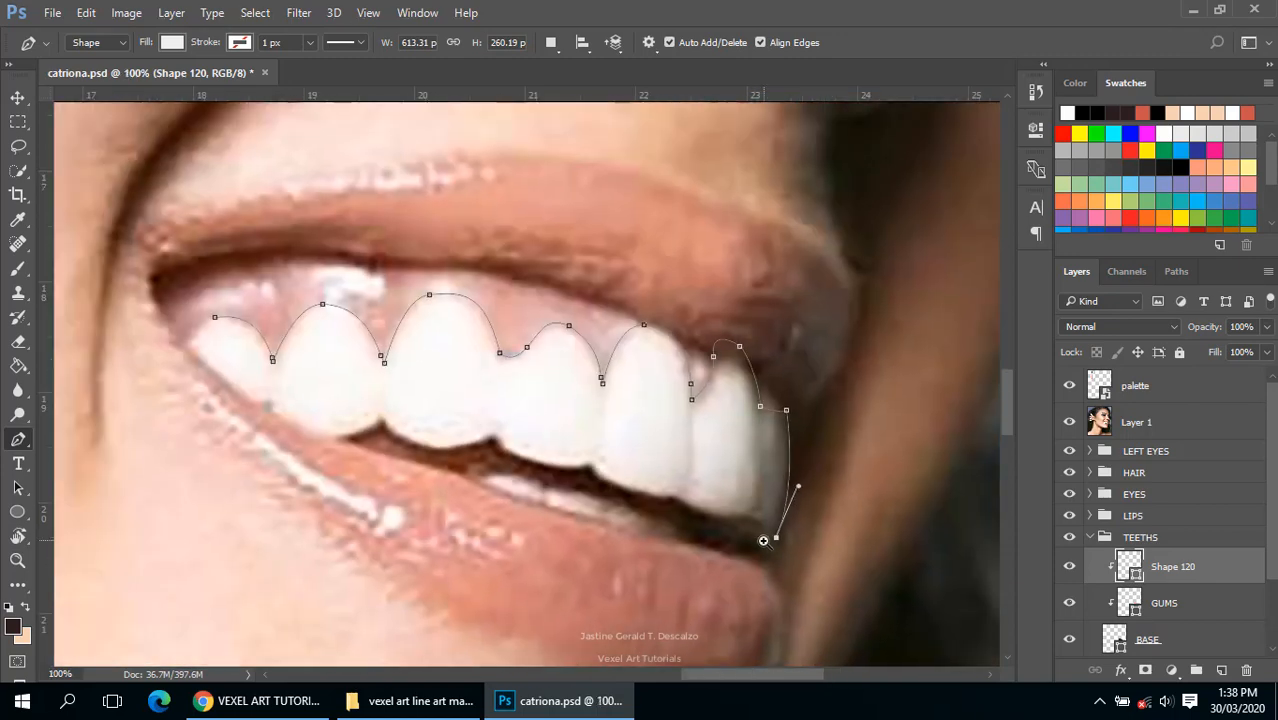
ctrl+click(763, 540)
Step: Trace the bottom edge of the rearmost and sixth teeth, adjusting the anchors to follow the dark gap below
drag(739, 540, 698, 500)
drag(621, 477, 605, 473)
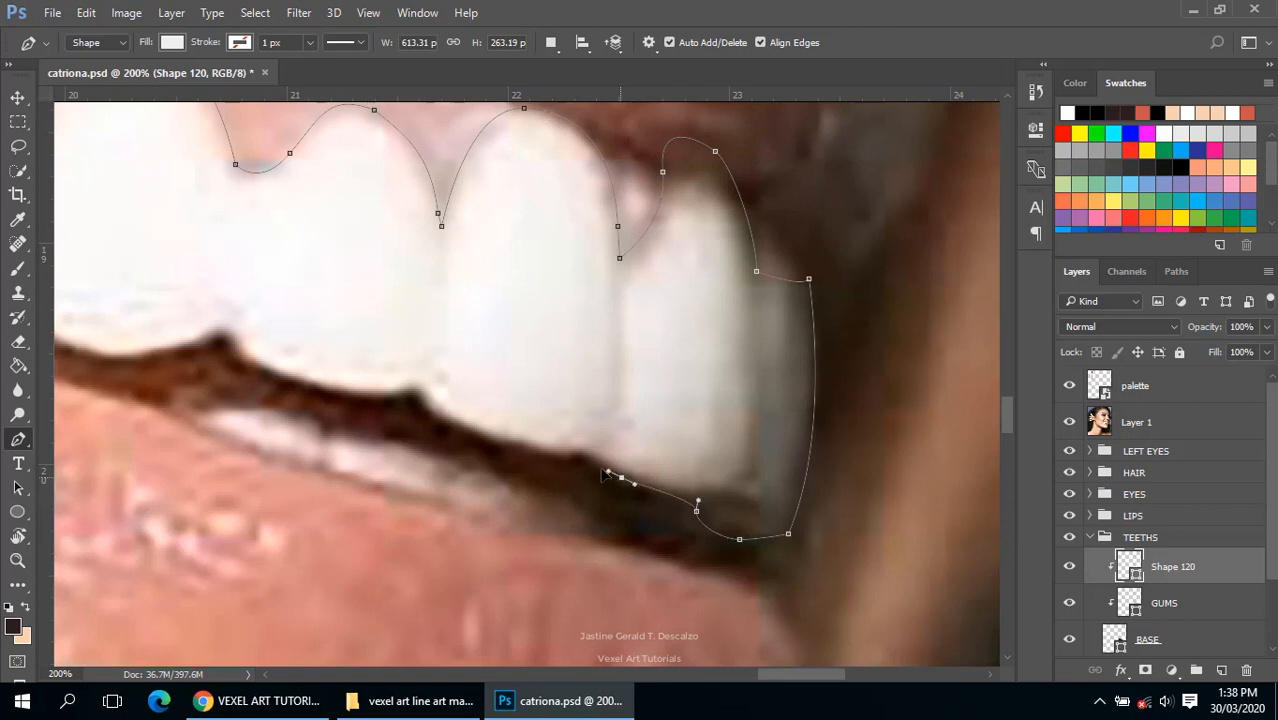
key(ctrl+z)
drag(590, 458, 561, 428)
drag(699, 503, 703, 495)
drag(618, 486, 632, 499)
drag(630, 420, 753, 466)
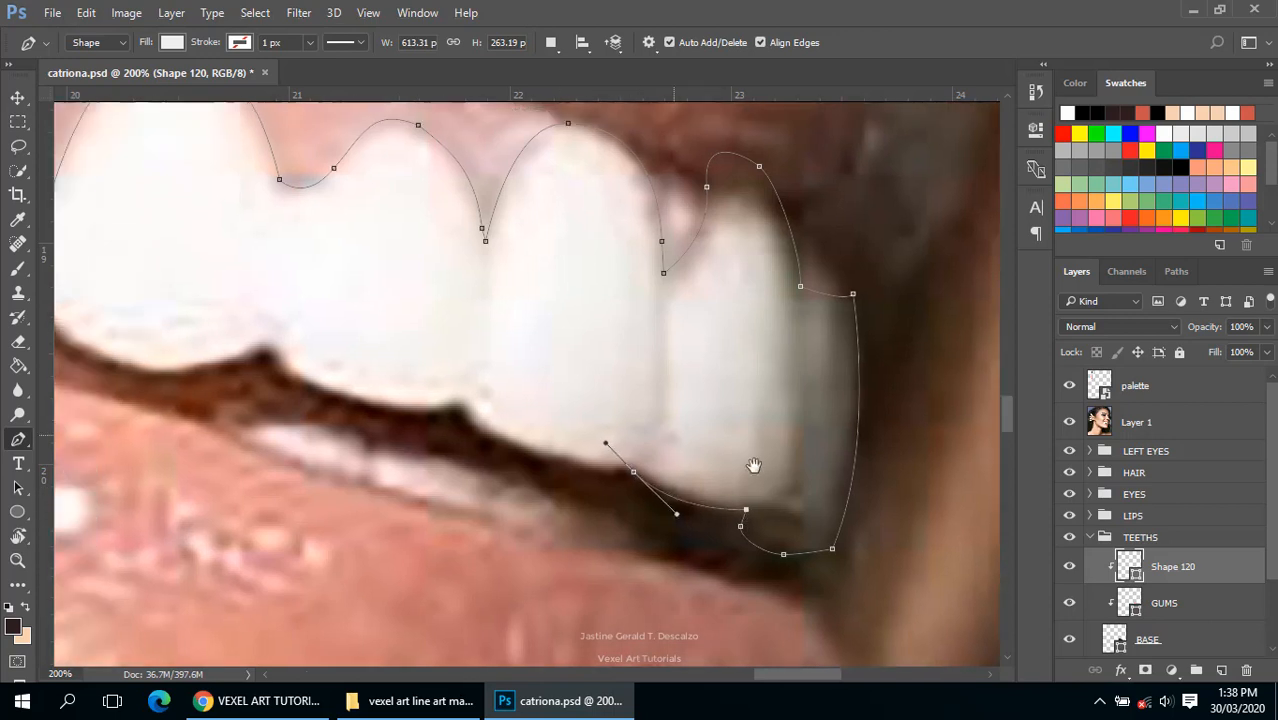
Step: Trace the bottom edges of the fifth, fourth and third teeth, placing corner anchors at the notches between them
alt+click(714, 503)
drag(543, 439, 793, 506)
alt+click(543, 439)
drag(598, 448, 539, 371)
alt+click(598, 448)
drag(475, 468, 439, 456)
key(ctrl+z)
click(596, 443)
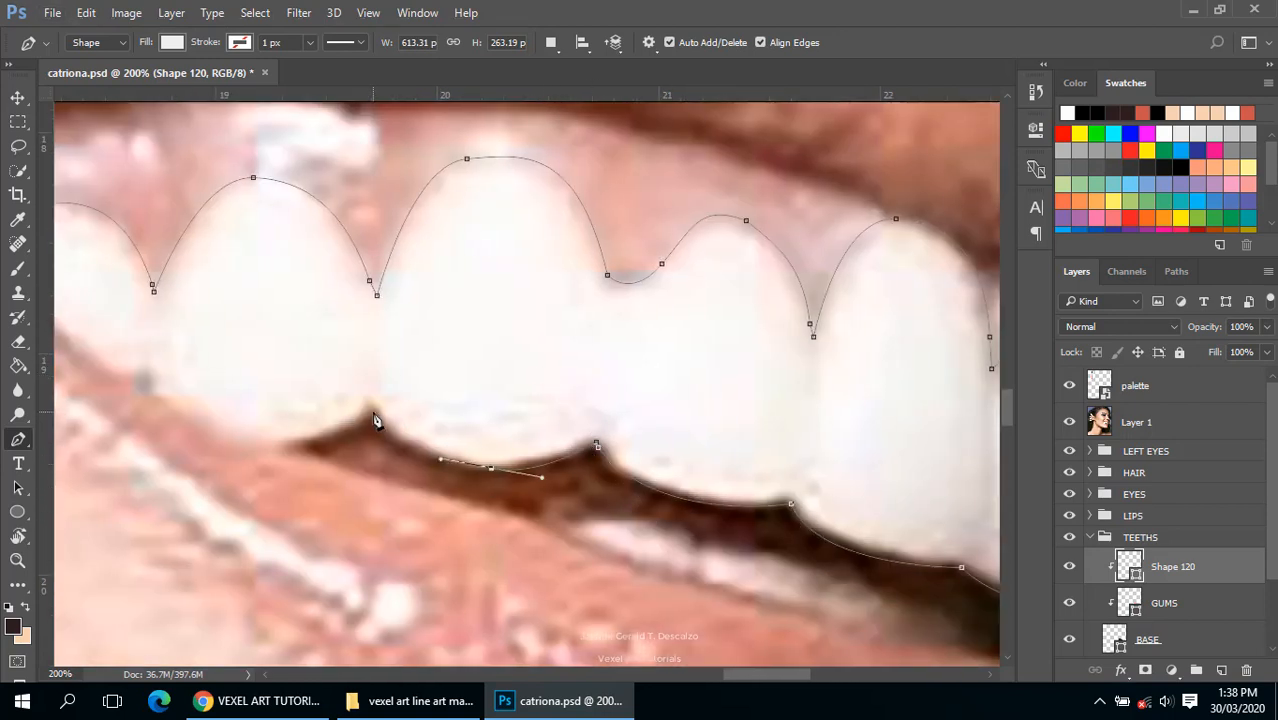
drag(374, 410, 348, 362)
alt+click(374, 410)
Step: Continue along the bottom of the second and first teeth and close the outline at the first tooth's upper edge
drag(299, 428, 411, 484)
drag(347, 438, 321, 425)
alt+click(385, 457)
click(378, 446)
click(228, 352)
drag(272, 278, 298, 270)
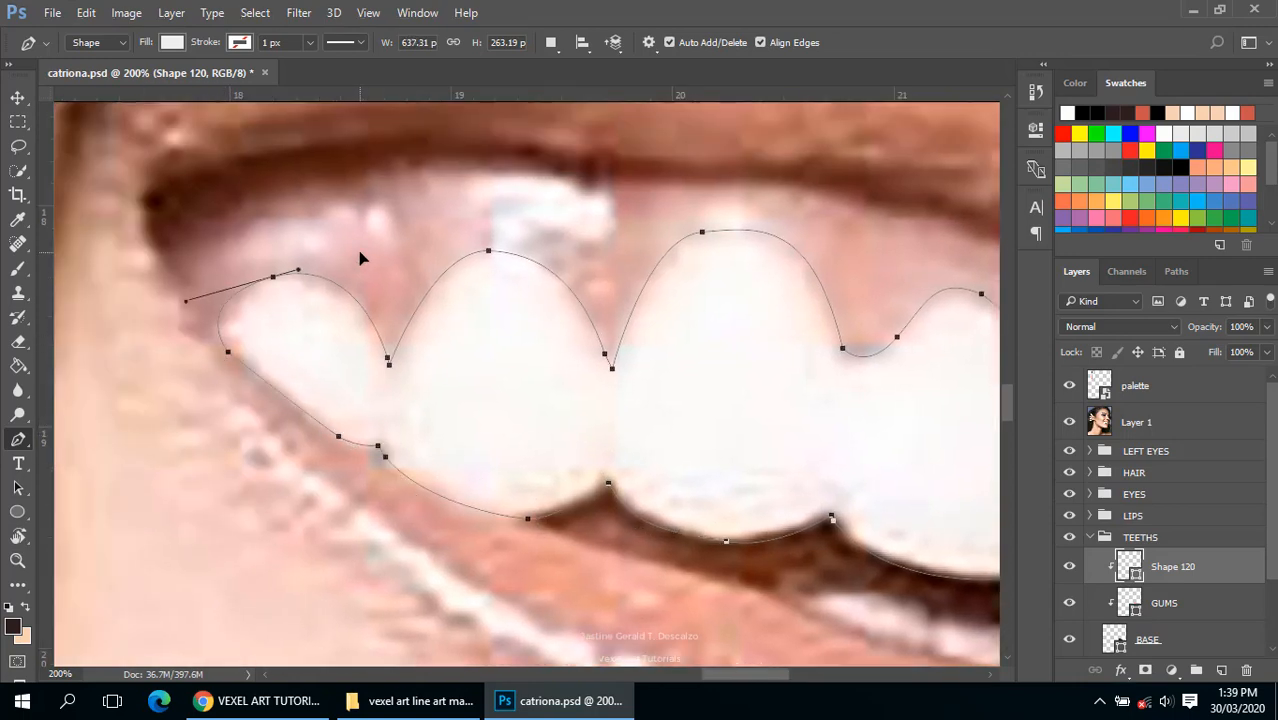
Step: Hide Layer 1 and examine how the closed teeth shape looks in the mouth and in the whole portrait
key(ctrl+minus)
key(ctrl+minus)
key(ctrl+minus)
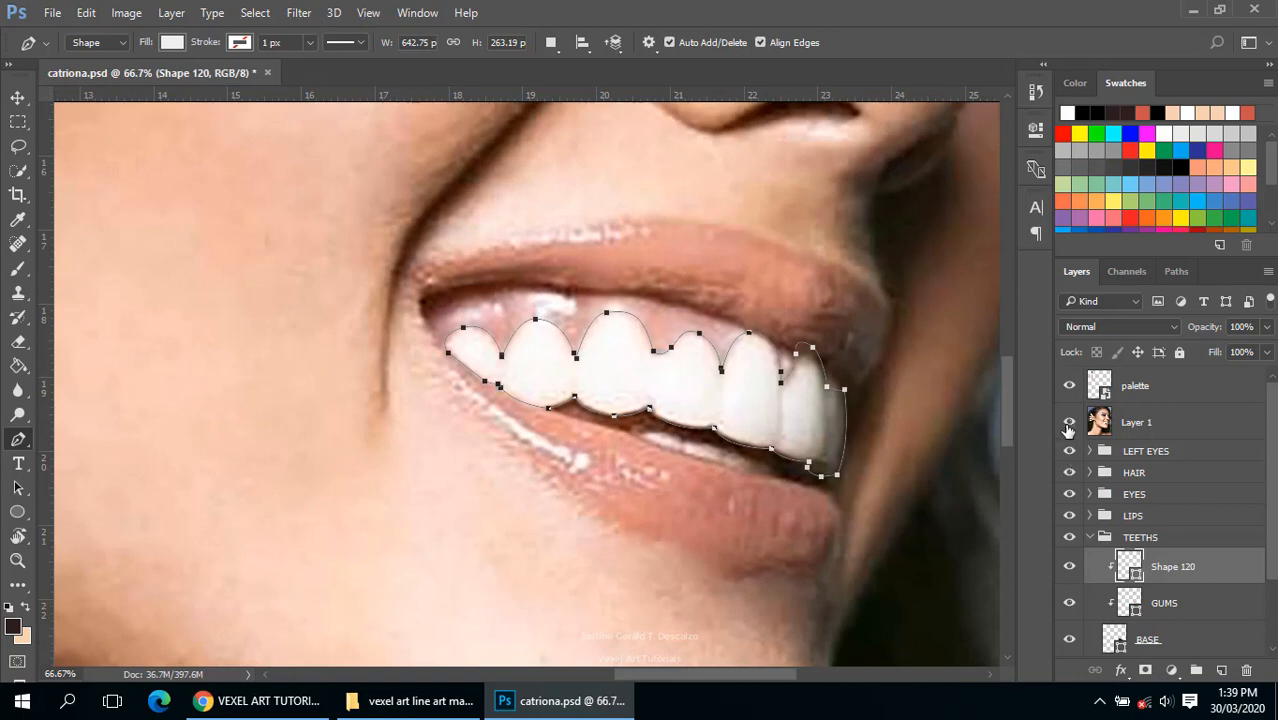
click(1069, 422)
alt+click(790, 414)
drag(790, 414, 709, 391)
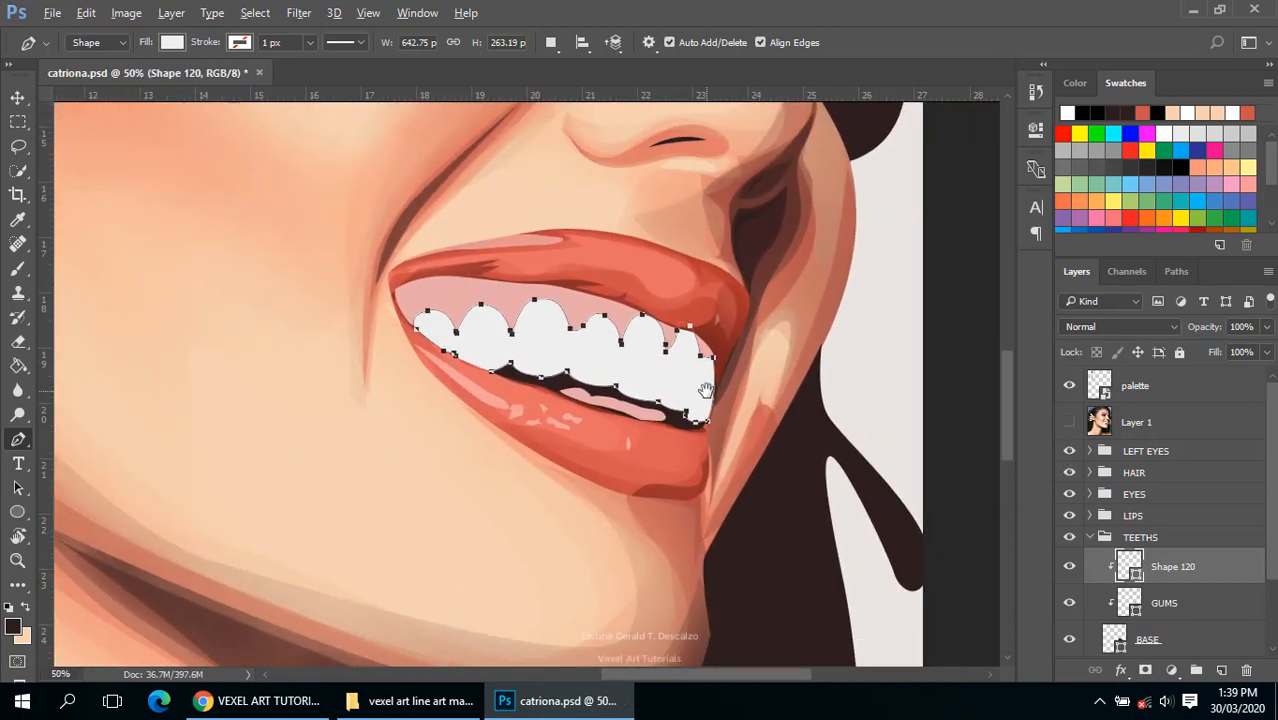
alt+click(711, 391)
alt+click(714, 391)
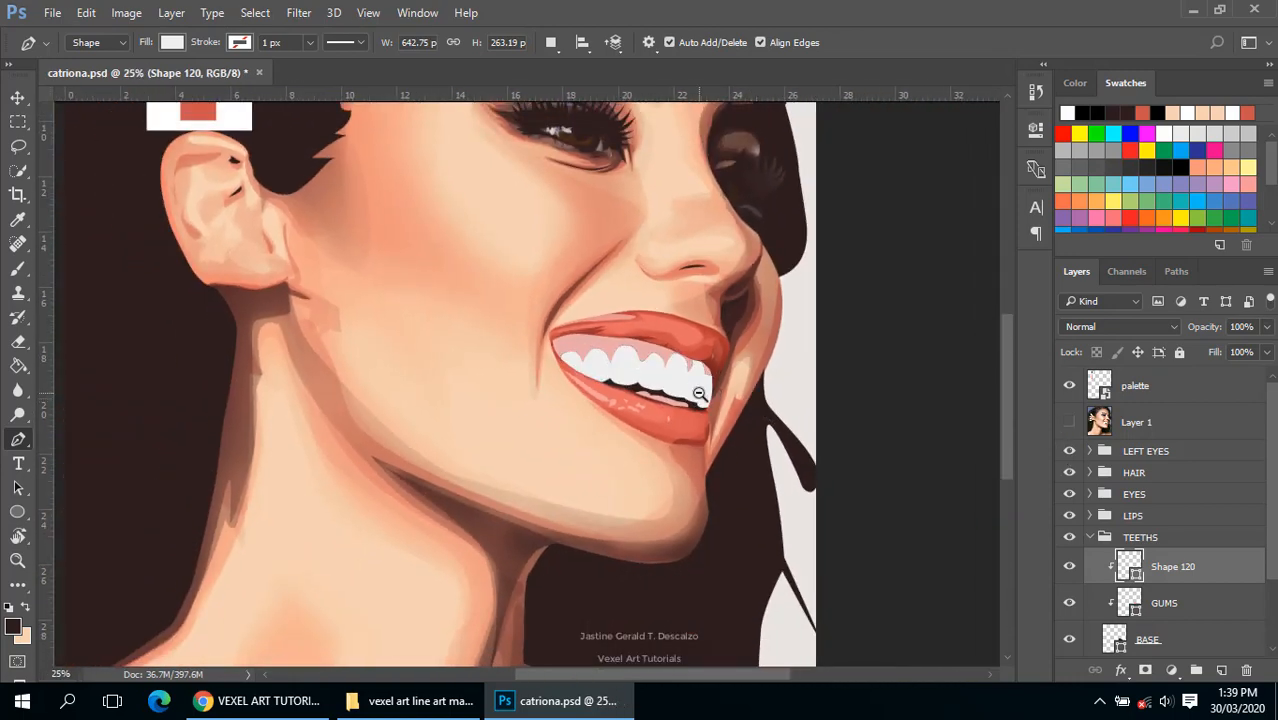
alt+click(716, 391)
alt+click(718, 392)
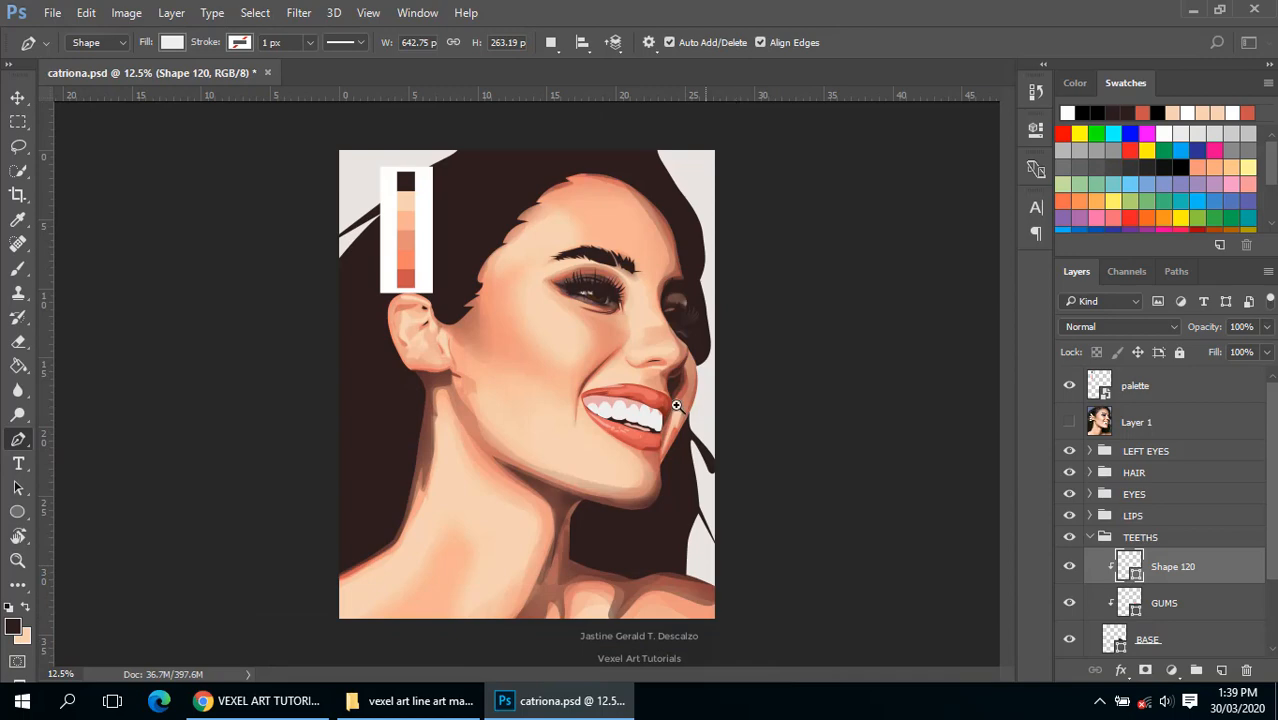
ctrl+click(616, 414)
drag(616, 414, 599, 360)
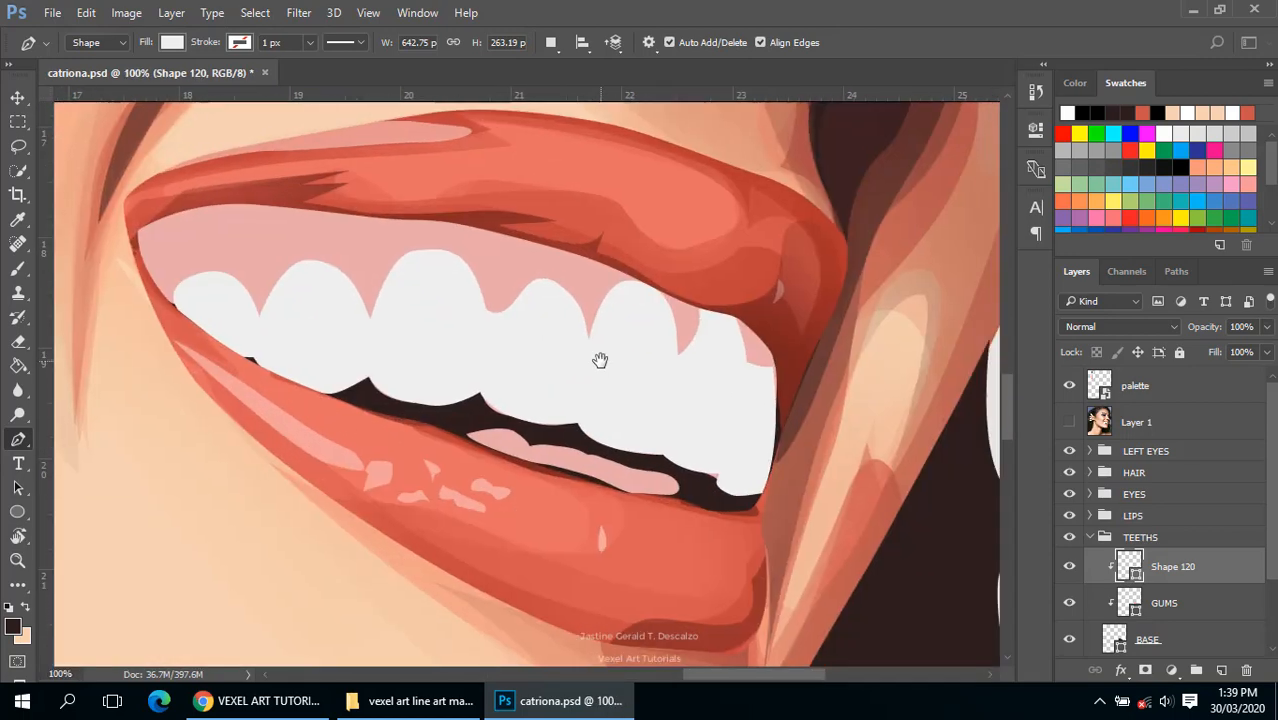
Step: Show Layer 1 and trace the lower teeth on the same layer as the upper teeth using Combine Shapes
click(1122, 601)
click(1145, 570)
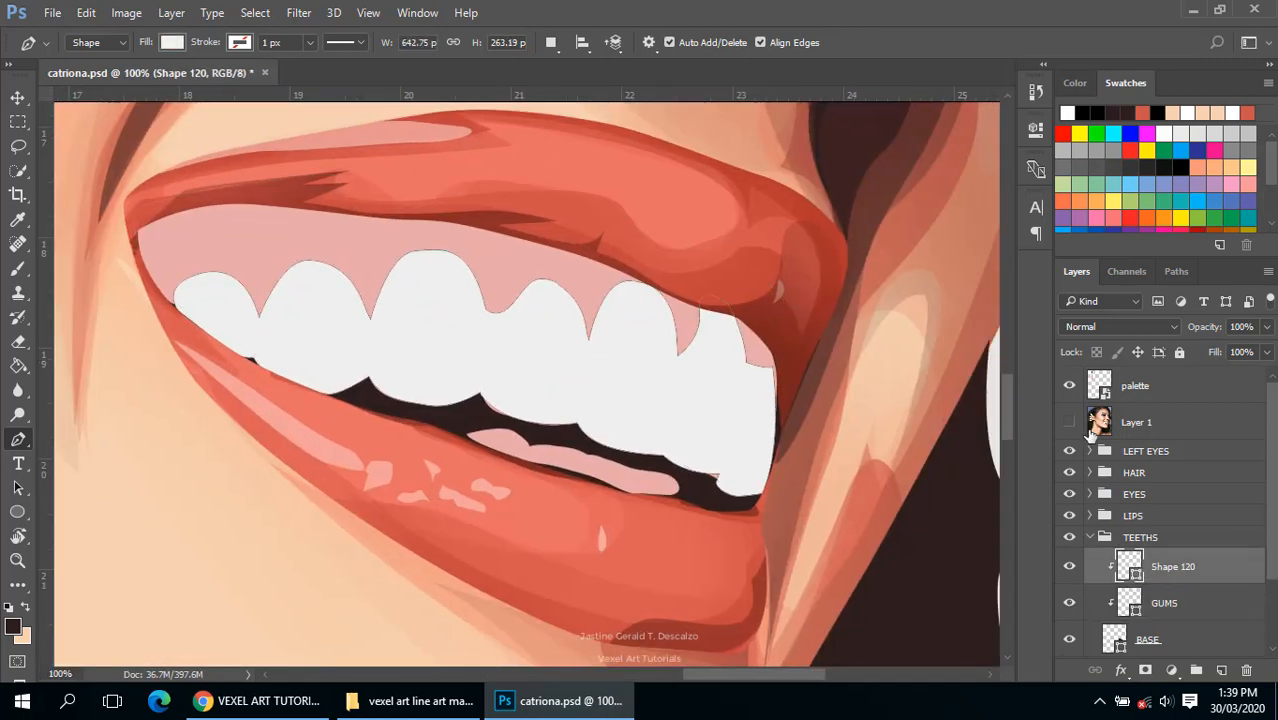
click(1069, 422)
ctrl+click(650, 475)
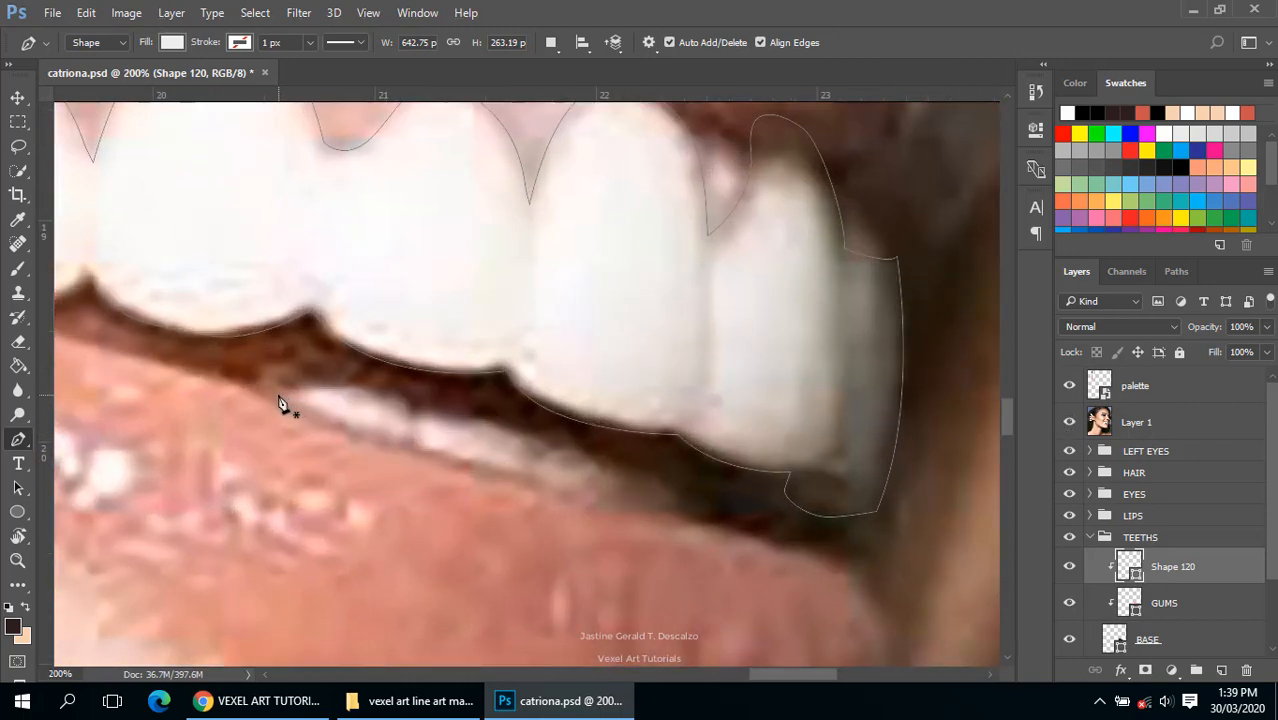
click(550, 42)
click(578, 84)
click(282, 395)
drag(344, 383, 556, 453)
ctrl+alt+click(576, 452)
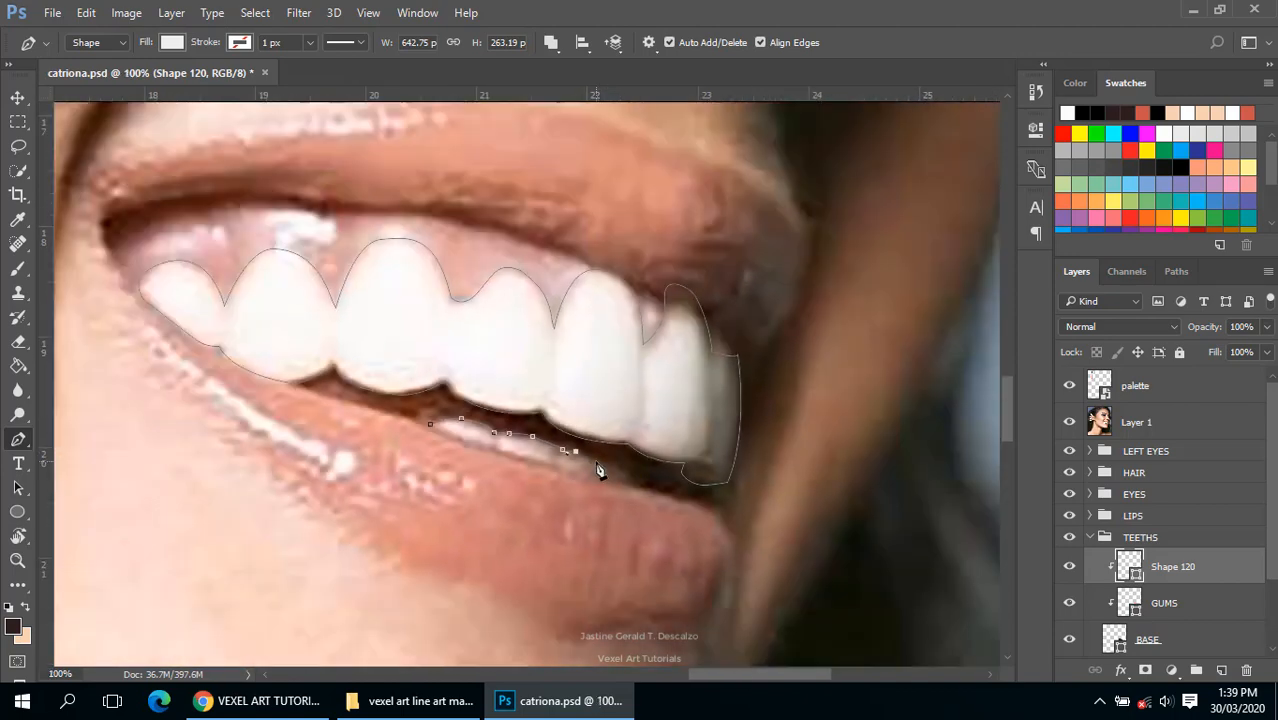
drag(605, 461, 414, 406)
Step: Compare the lower teeth with the reference photo and extend the rear end of their outline with a curved anchor
click(1069, 424)
alt+click(644, 428)
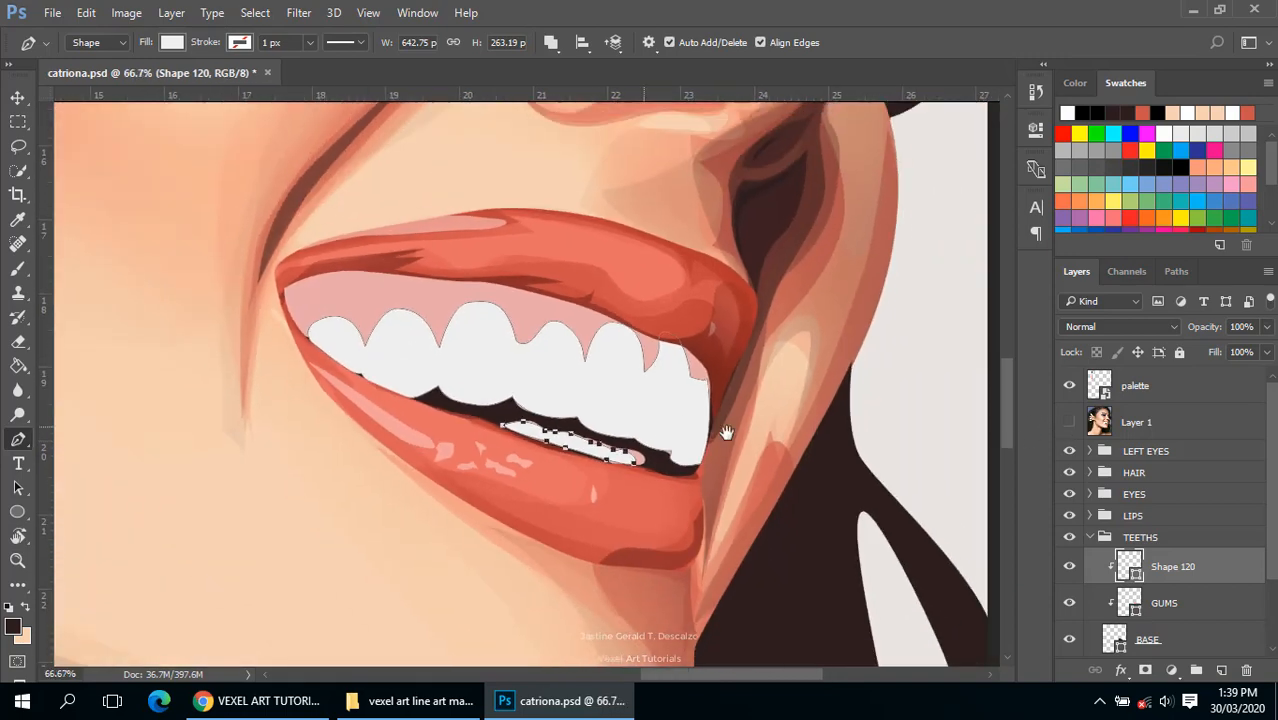
click(1070, 423)
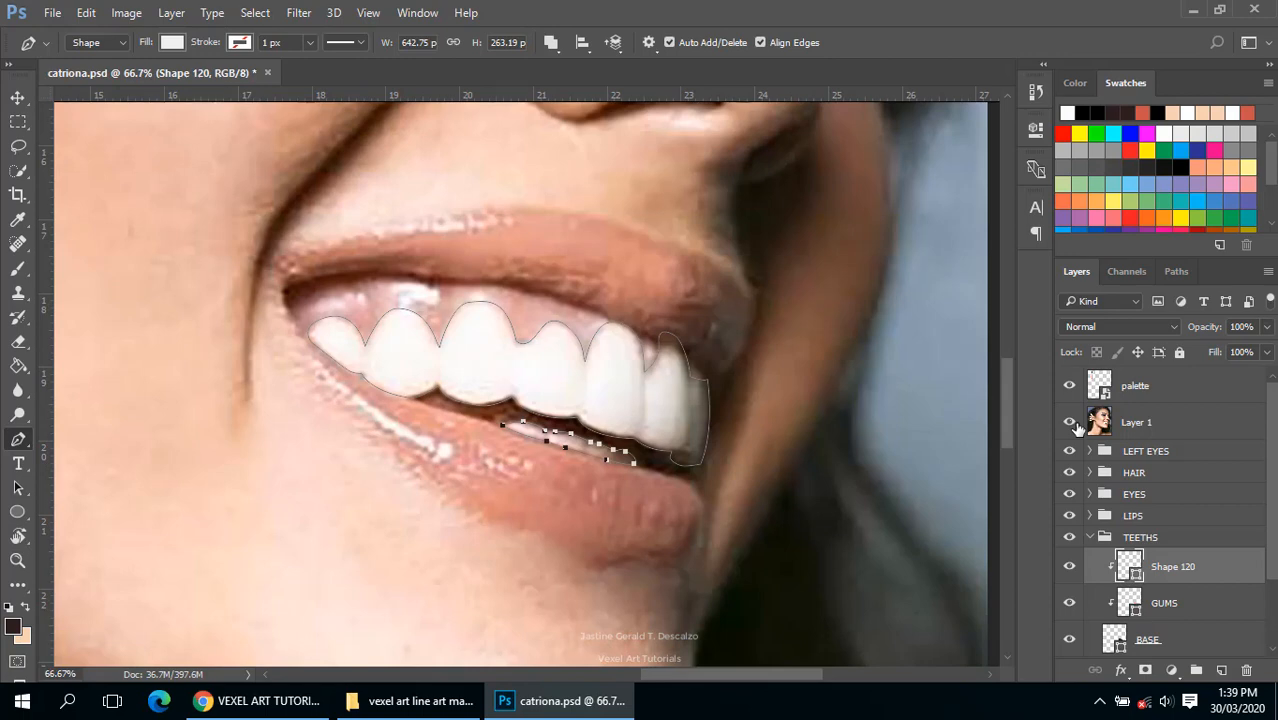
ctrl+click(685, 478)
ctrl+click(685, 478)
drag(533, 436, 545, 438)
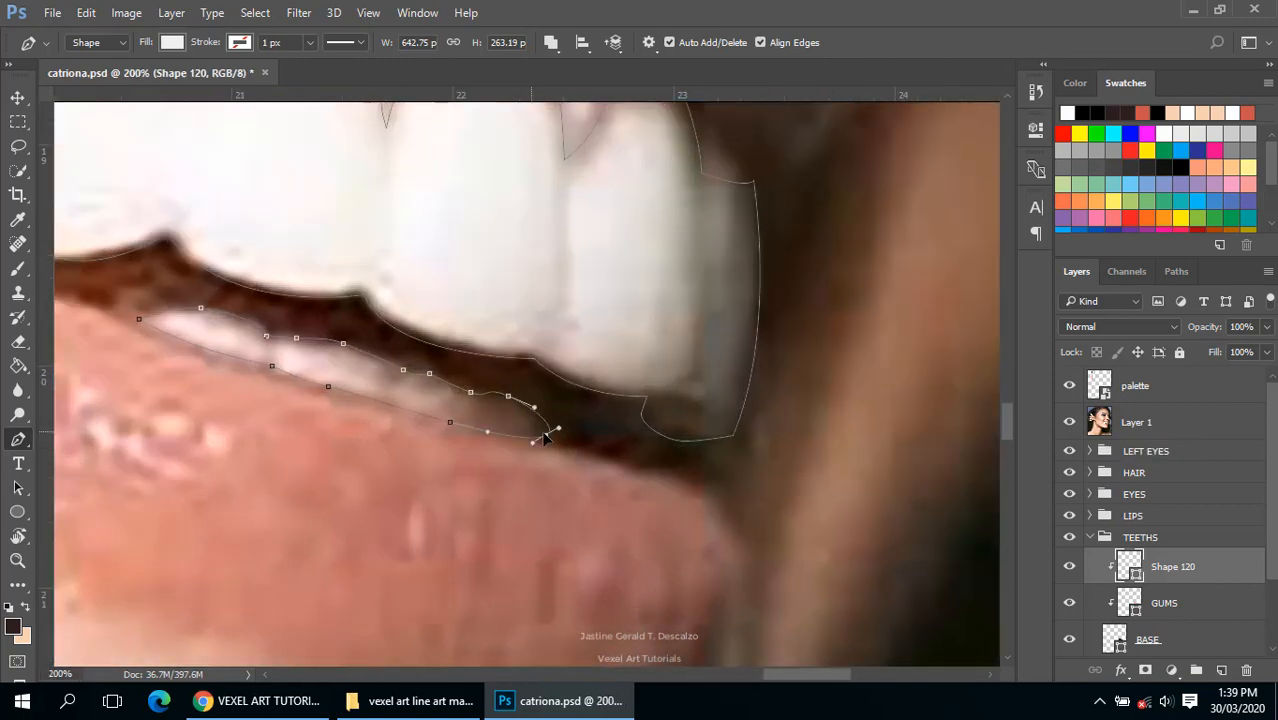
Step: Hide Layer 1 and examine the upper and lower teeth up close and in the whole portrait
click(1069, 423)
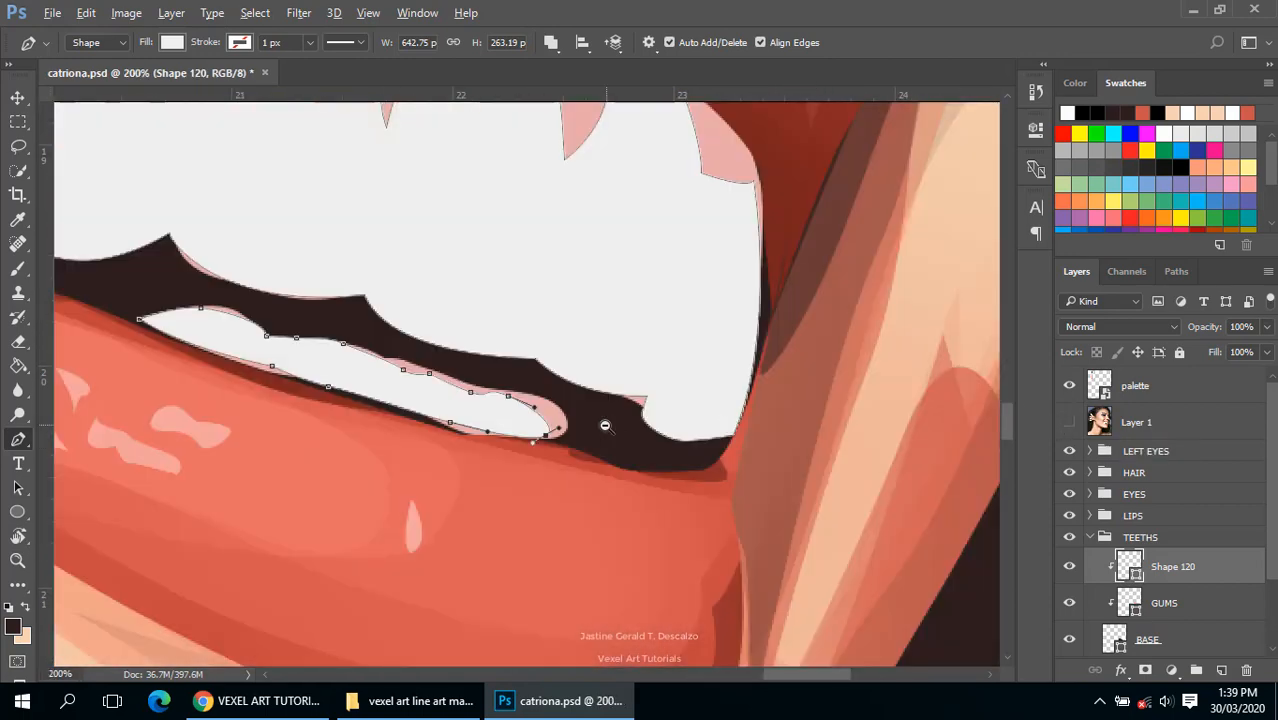
ctrl+alt+click(600, 421)
ctrl+alt+click(600, 421)
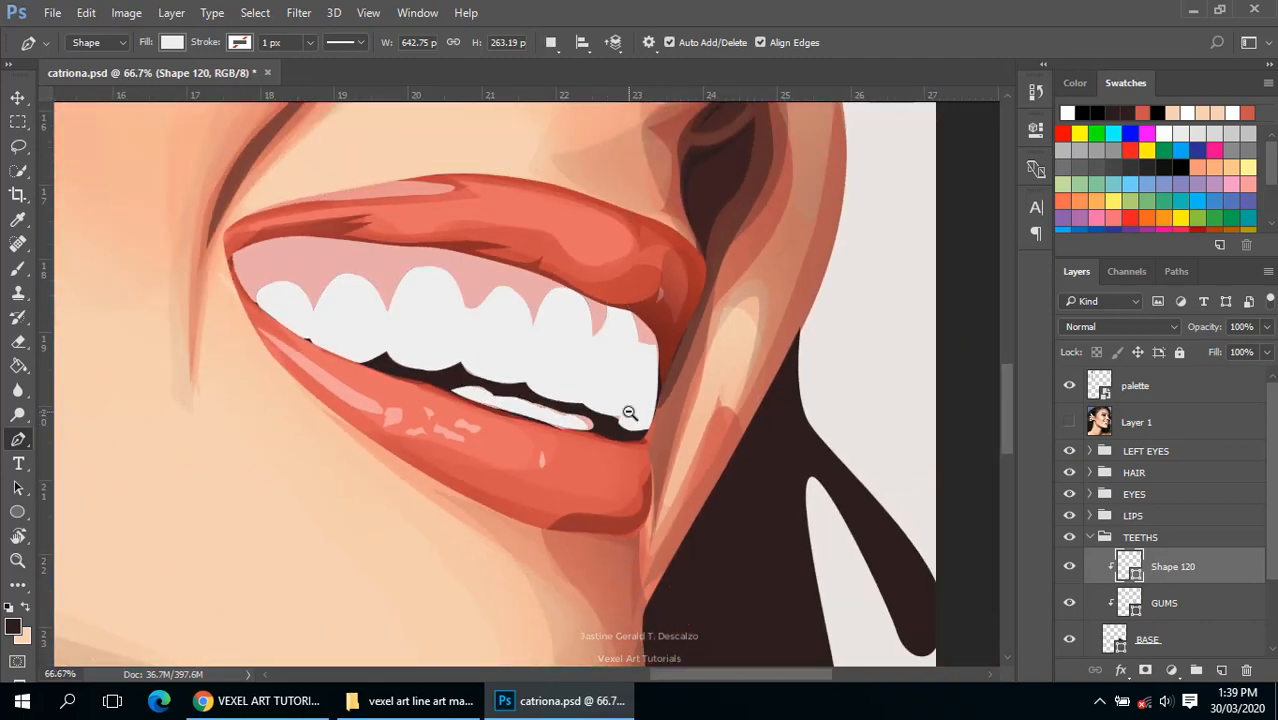
ctrl+alt+click(627, 412)
ctrl+alt+click(627, 408)
ctrl+alt+click(665, 411)
ctrl+alt+click(667, 409)
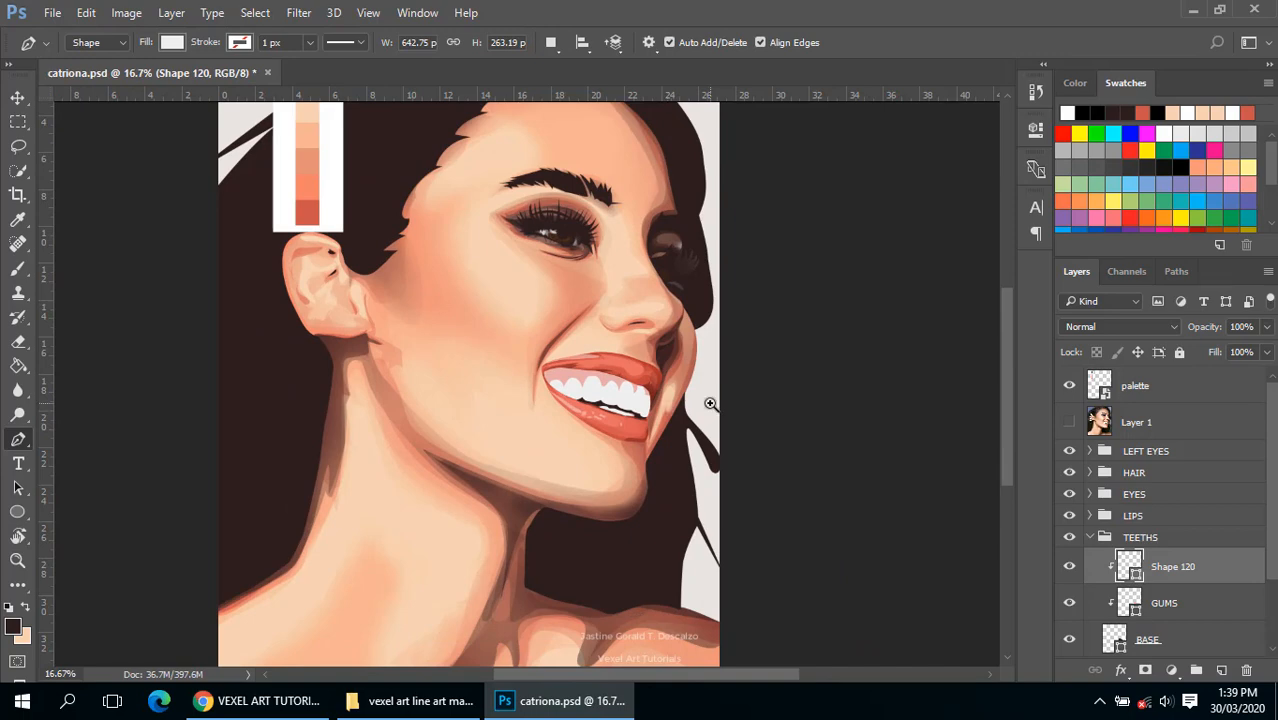
ctrl+click(650, 400)
ctrl+click(650, 400)
ctrl+click(645, 395)
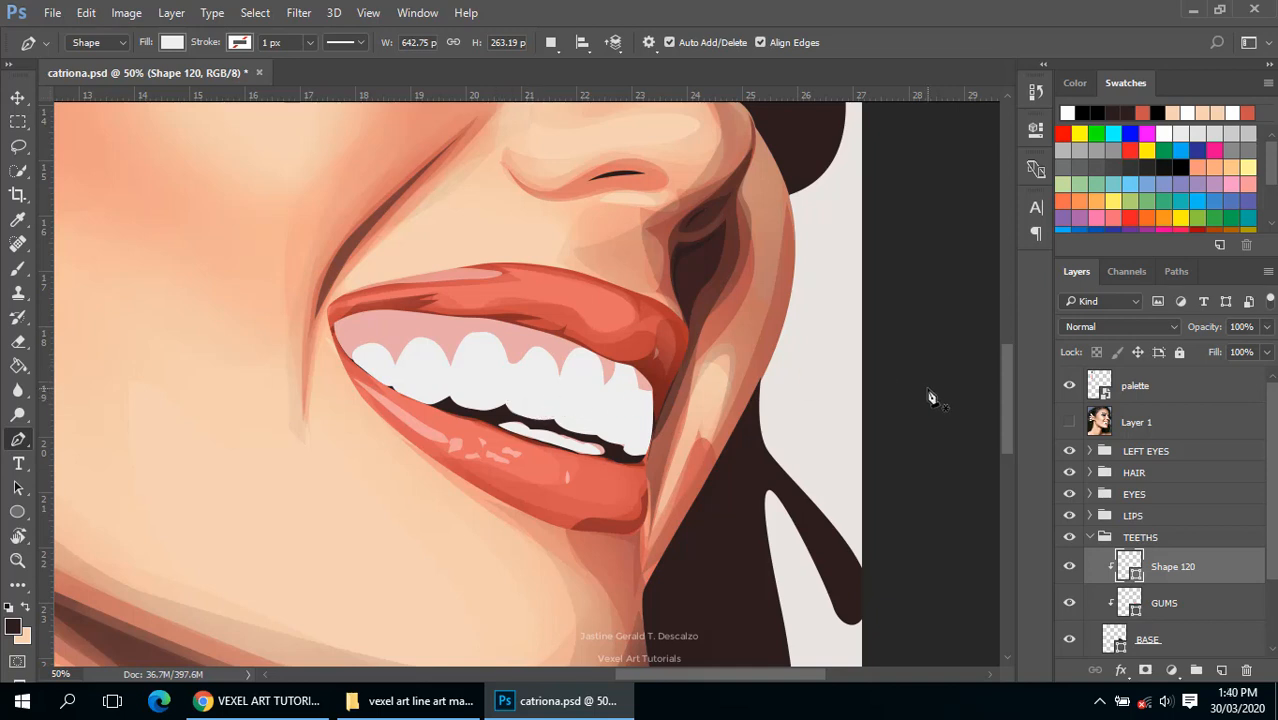
Step: Compare the reference photo's gum and teeth details with the vexel by toggling Layer 1
click(1069, 422)
ctrl+click(487, 338)
ctrl+click(488, 339)
alt+click(488, 339)
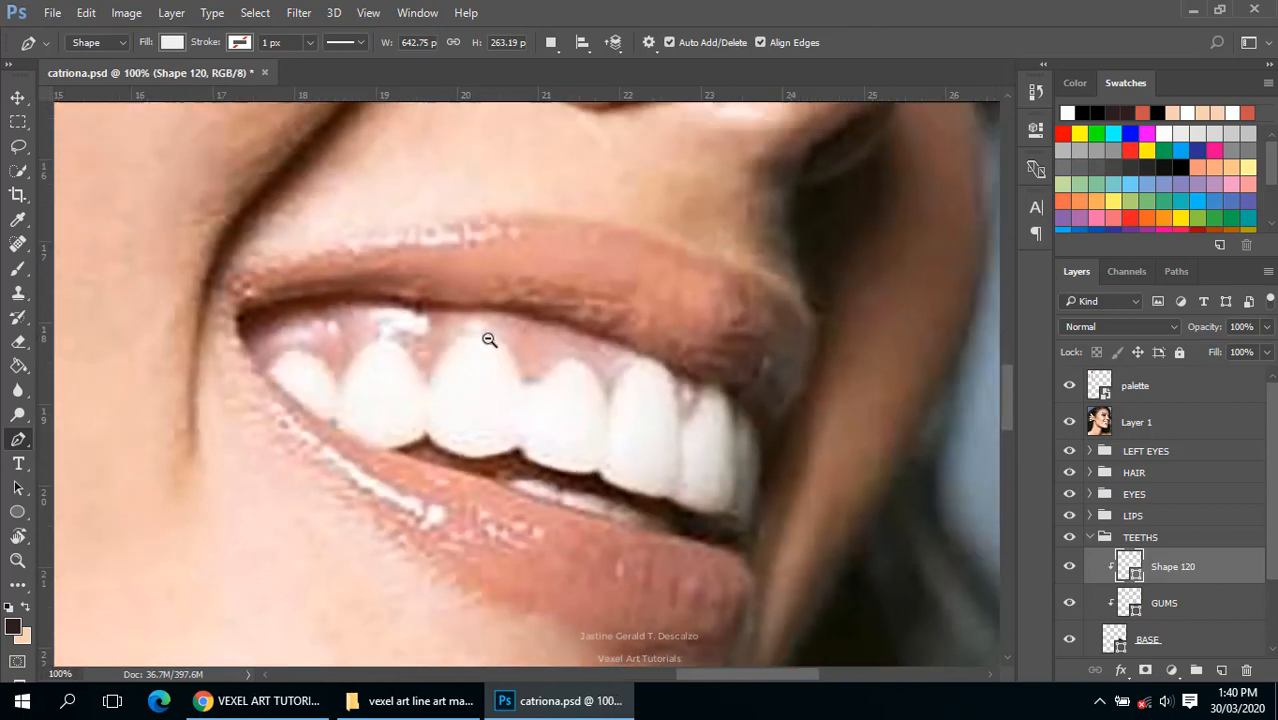
ctrl+click(431, 345)
drag(431, 349, 512, 392)
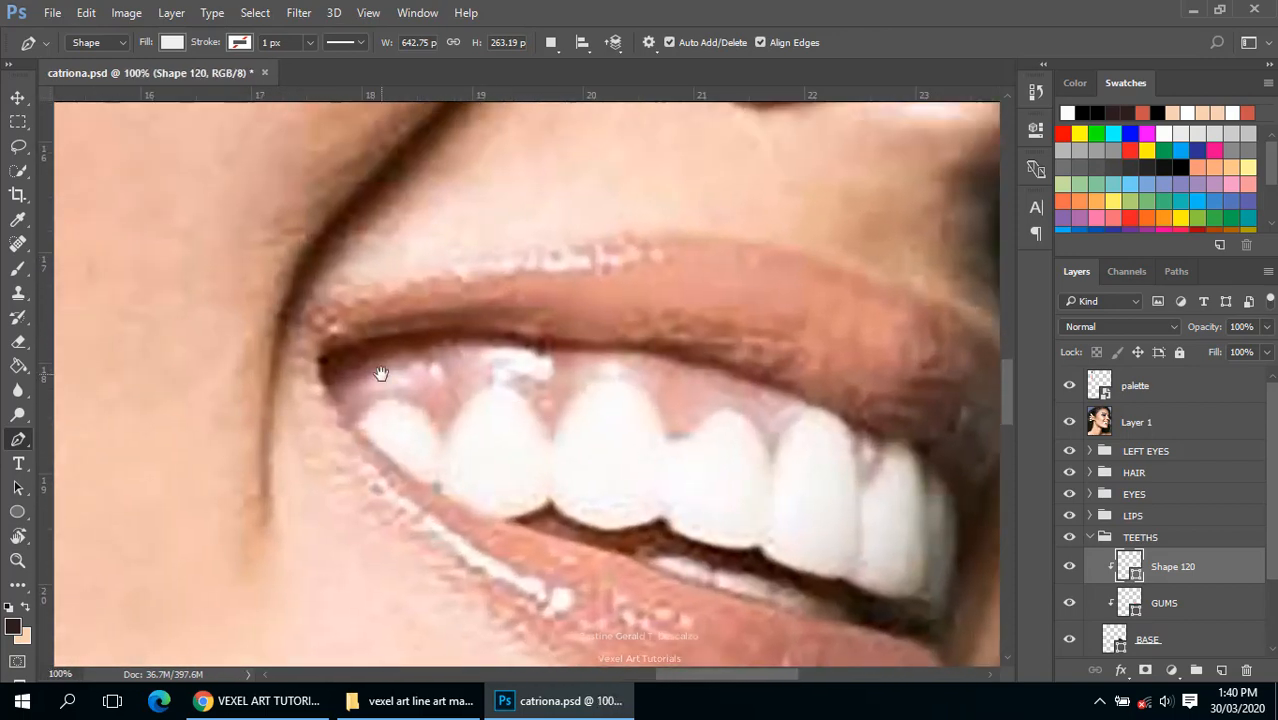
ctrl+click(381, 373)
alt+click(527, 382)
drag(657, 413, 435, 395)
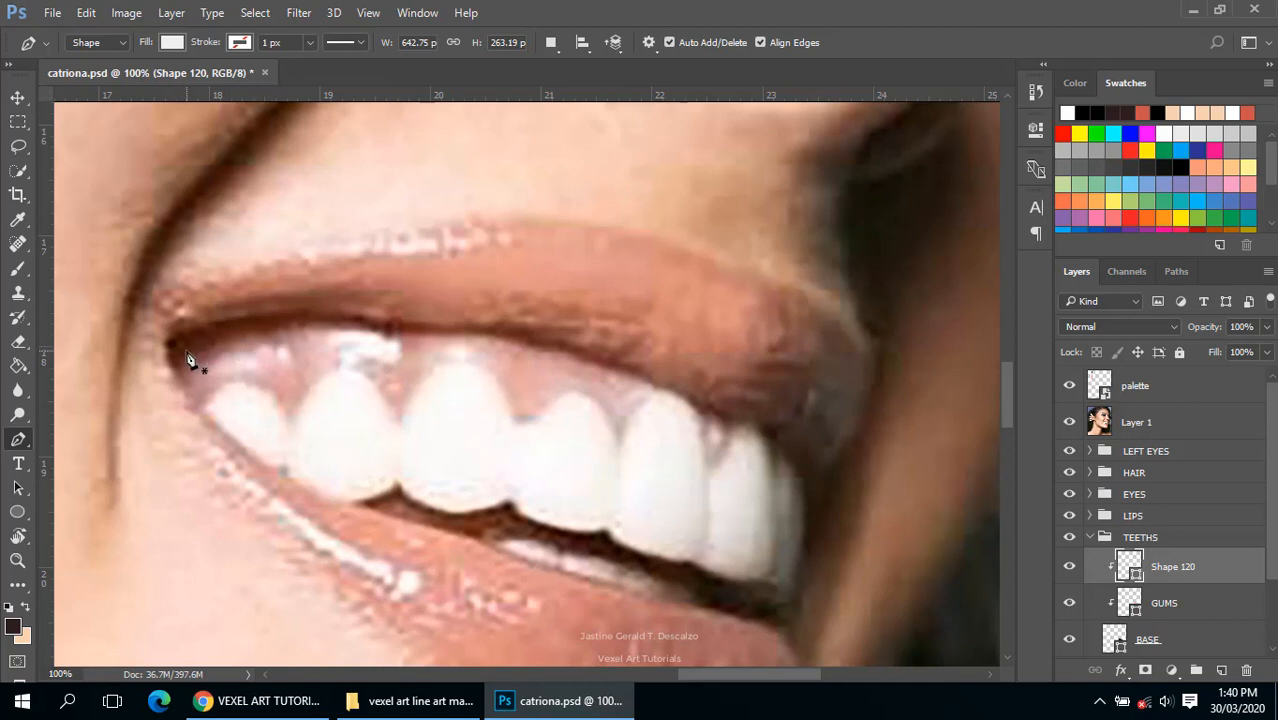
click(1069, 422)
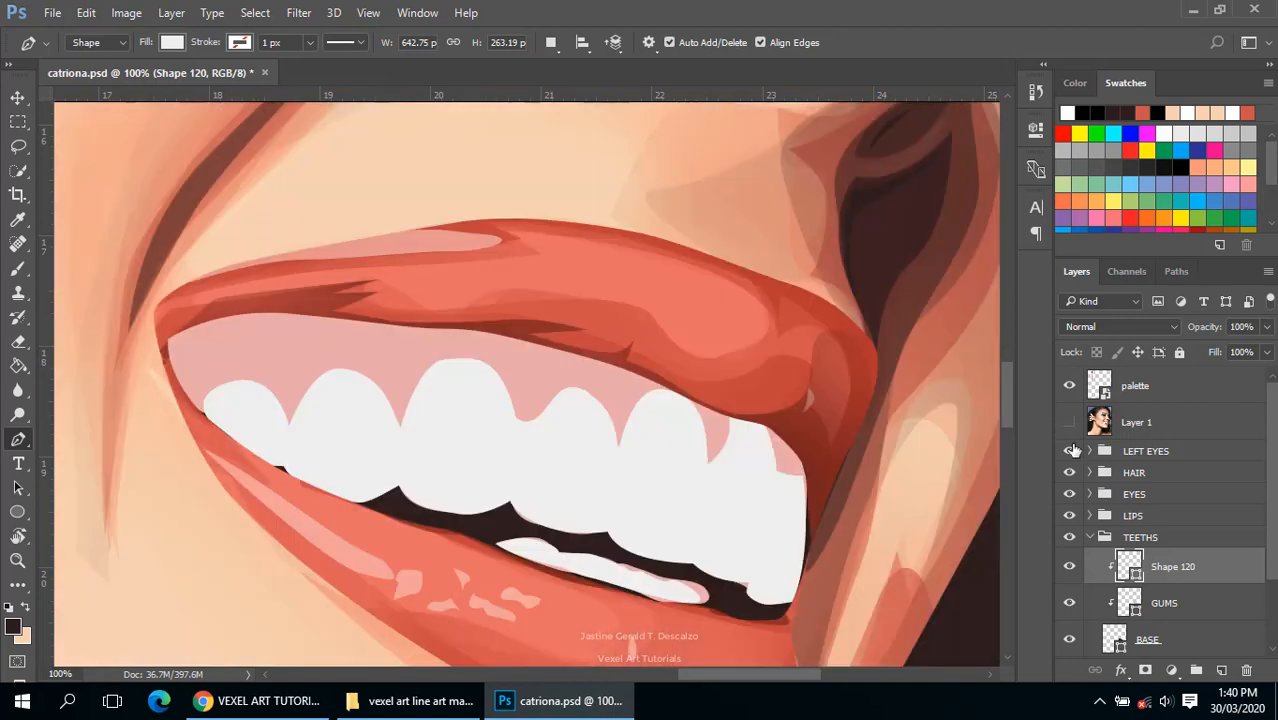
scroll(1175, 511, down, 3)
scroll(1117, 492, up, 3)
click(1069, 422)
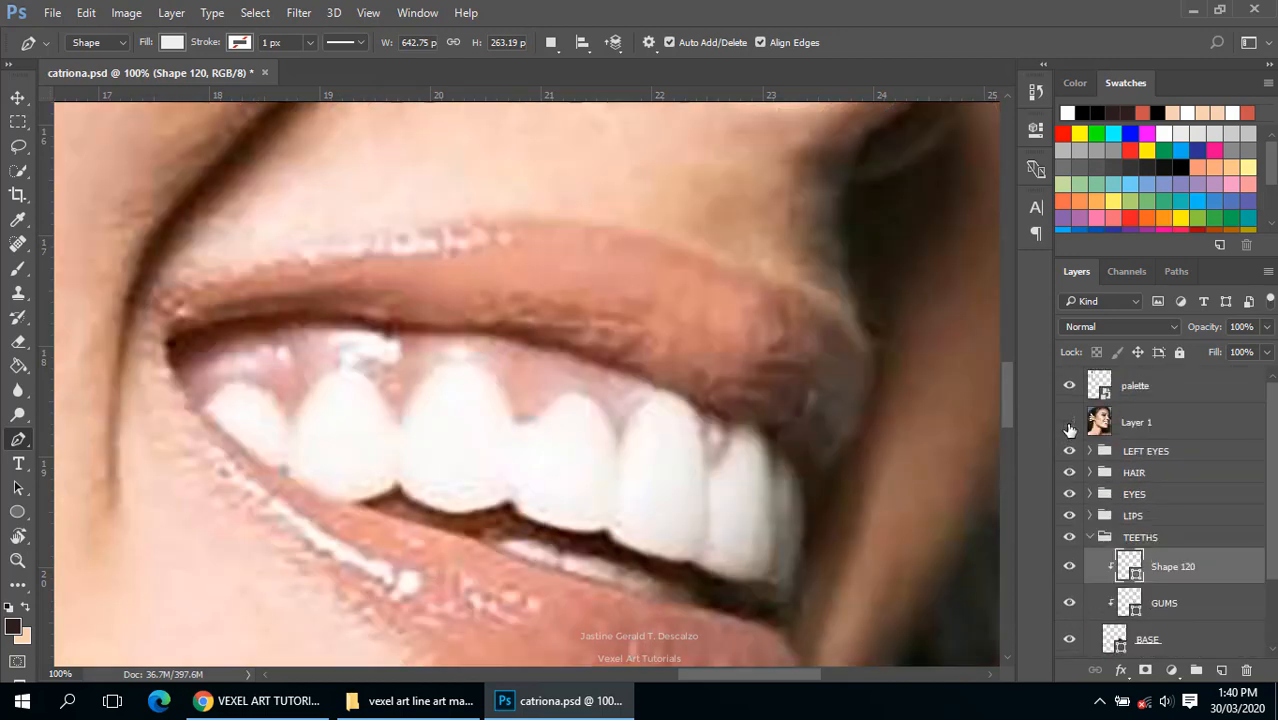
click(1069, 422)
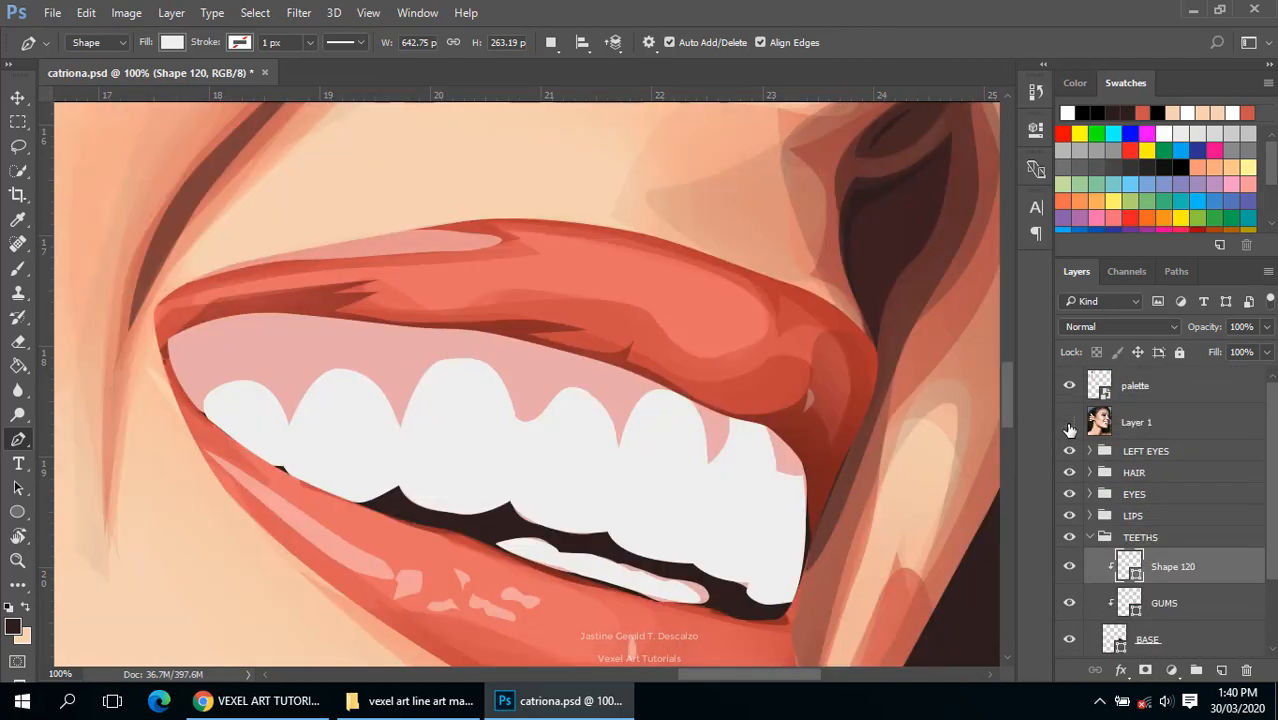
Step: Rename the teeth shape layer to NGIPIN
double_click(1170, 567)
text(NGIPIN)
key(Return)
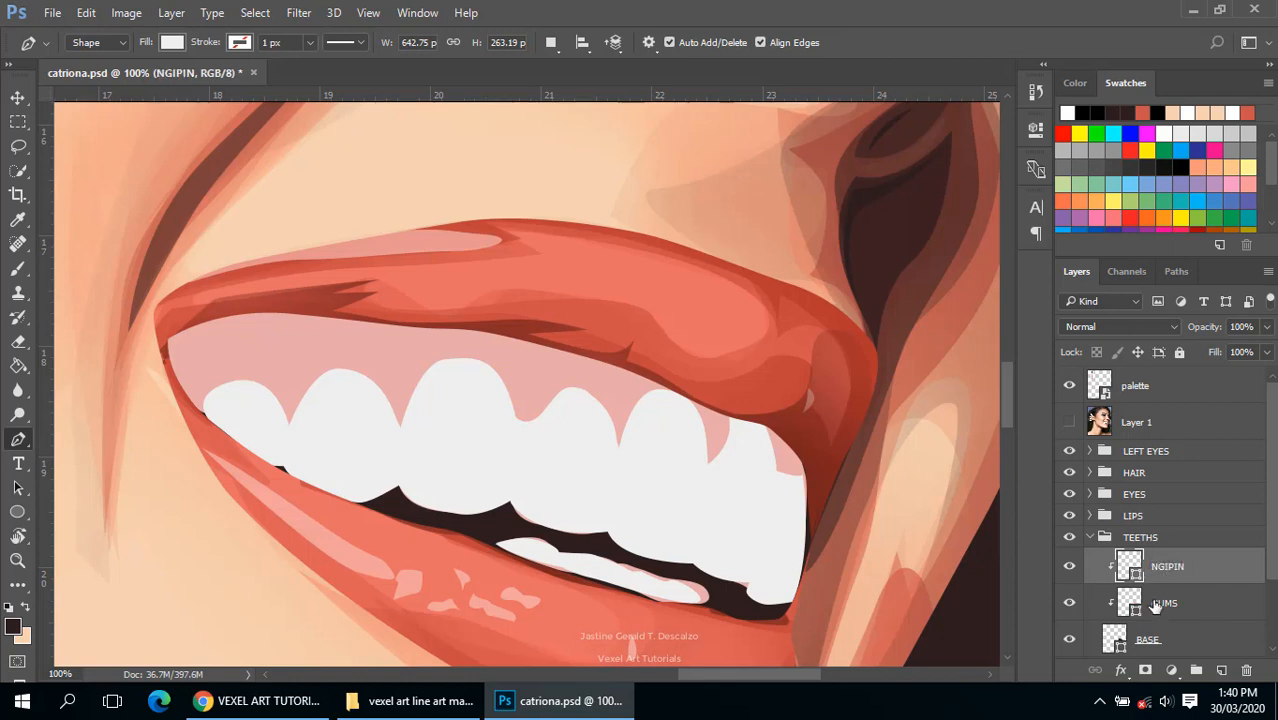
Step: Select the GUMS layer and show Layer 1 as reference for the gum shading
click(1156, 605)
scroll(1154, 595, down, 2)
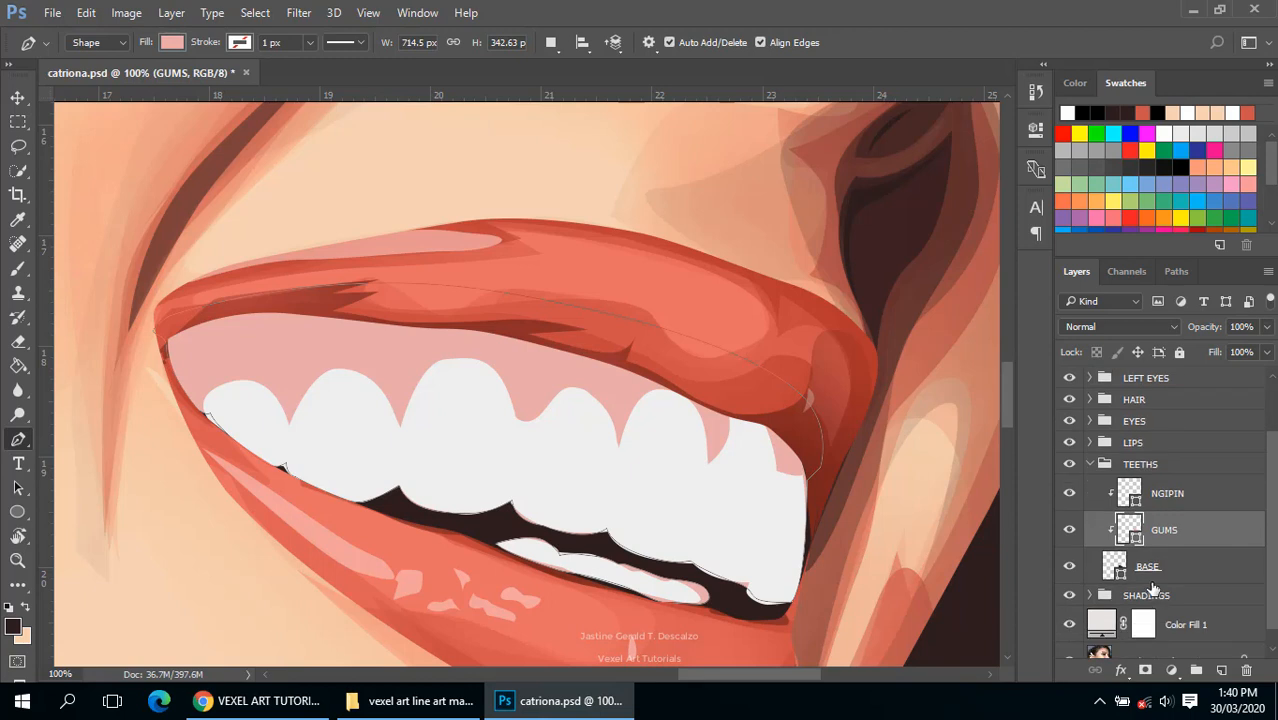
click(1161, 505)
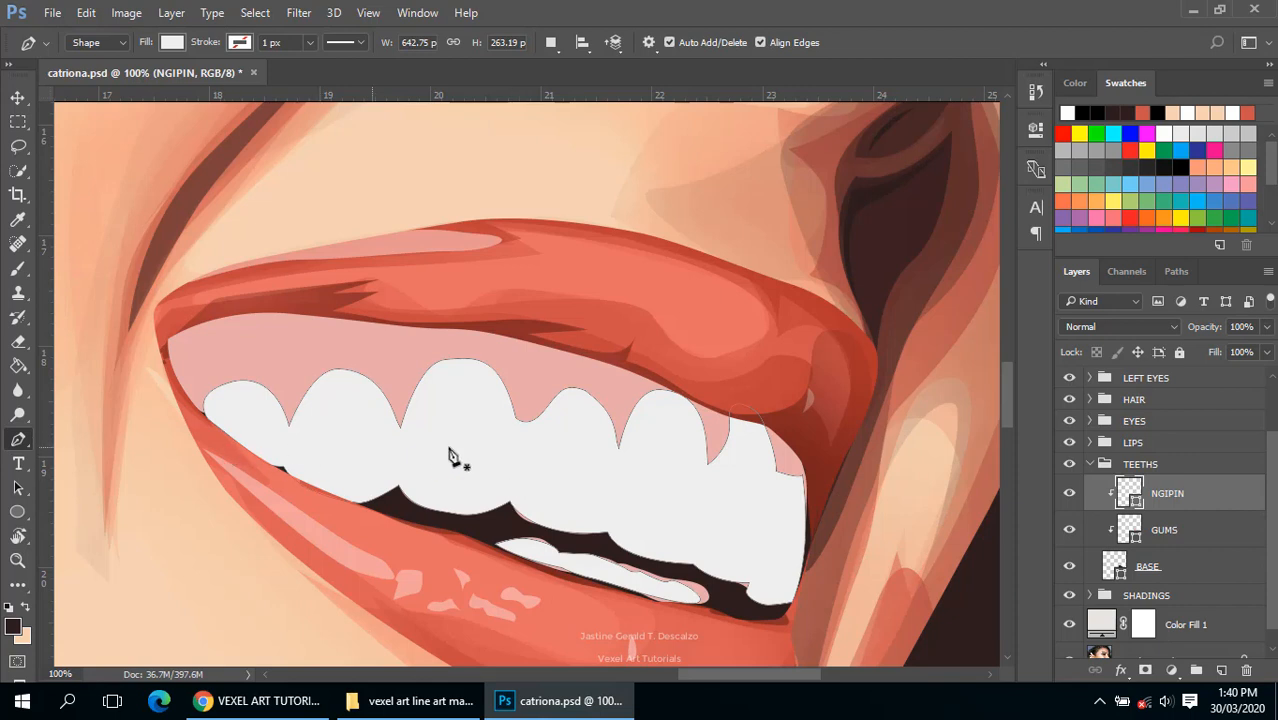
click(1161, 543)
scroll(1163, 541, up, 2)
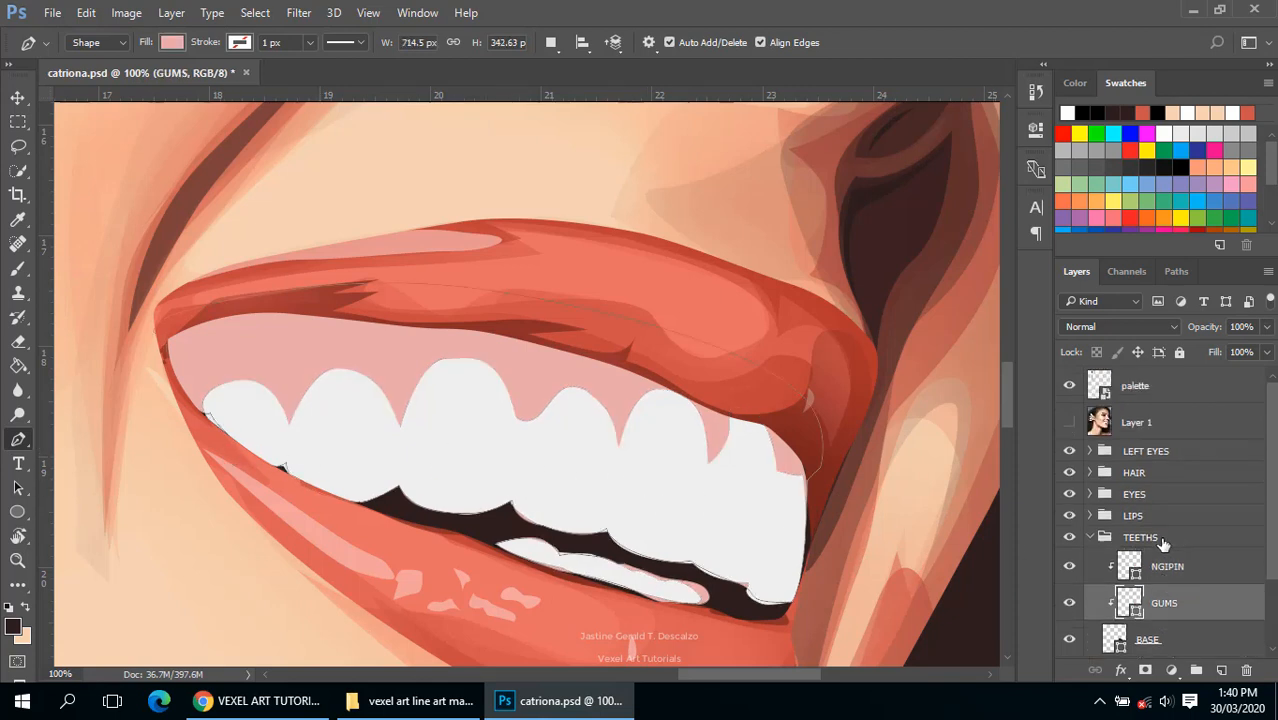
click(1071, 436)
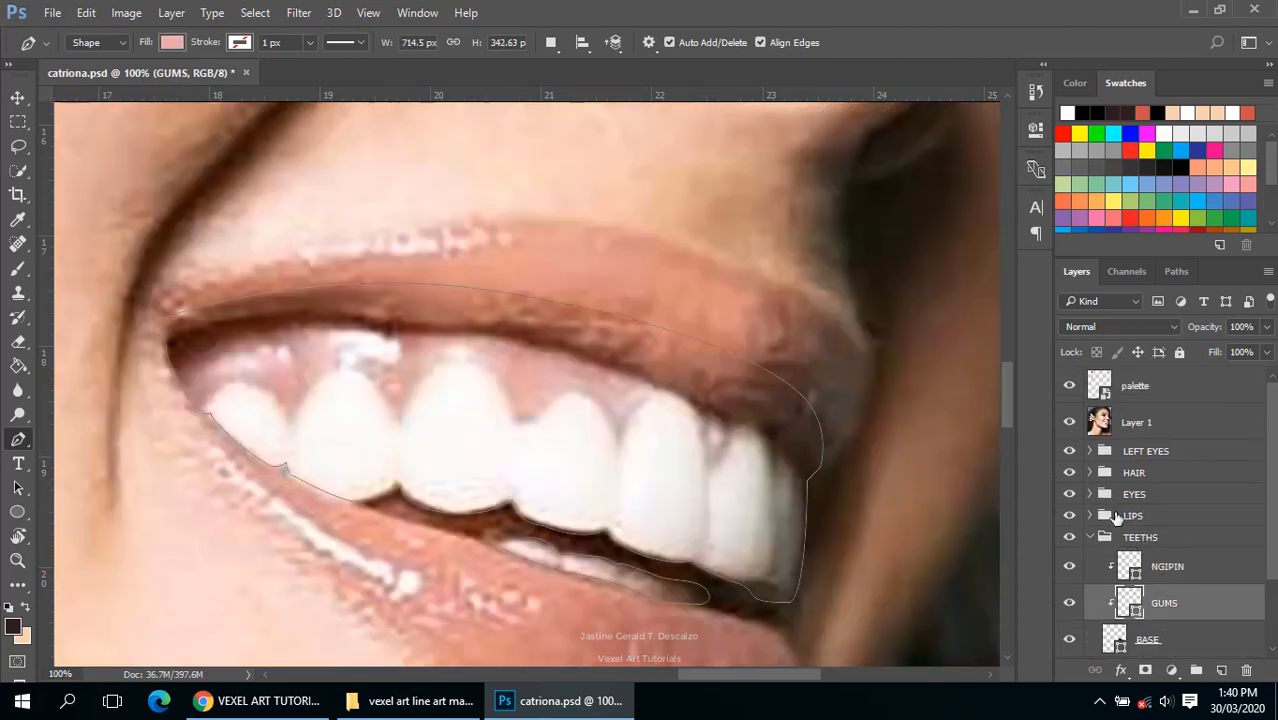
scroll(1148, 540, down, 3)
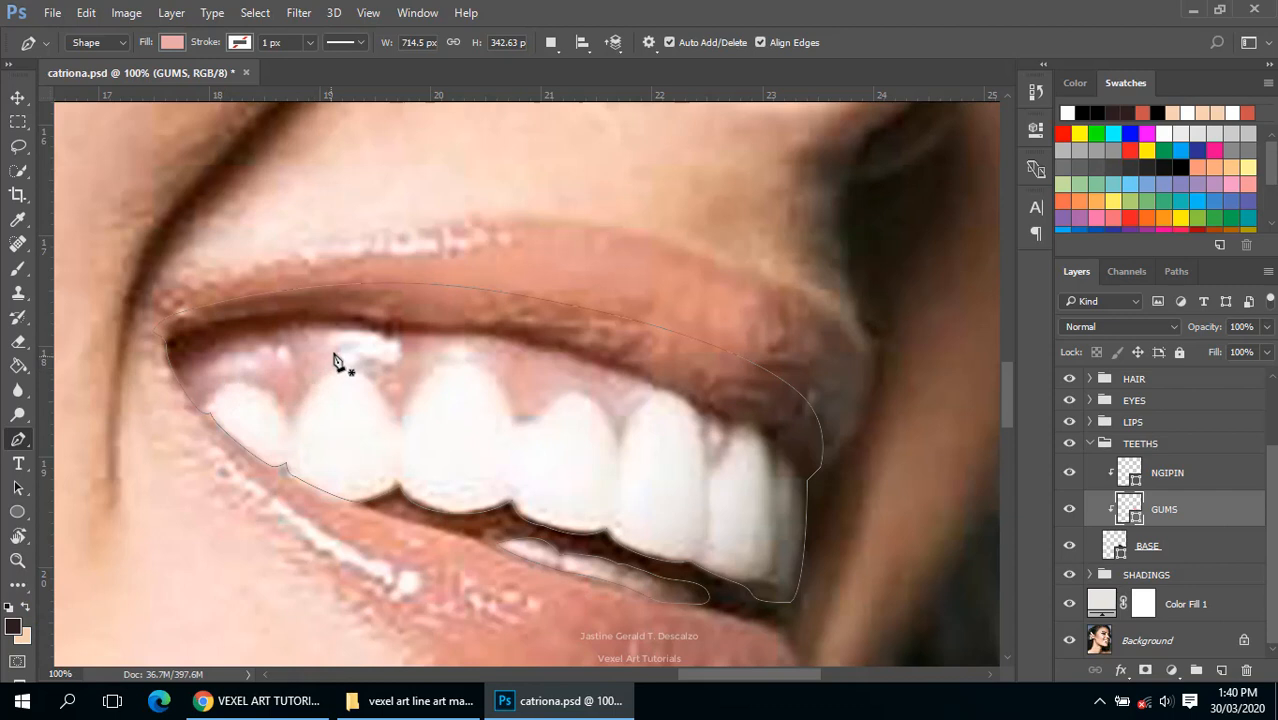
Step: Trace a gum shading shape above GUMS with a wavy lower edge, looping past the upper lip and mouth corner to close it
click(290, 397)
mouse_move(229, 367)
mouse_down()
mouse_move(214, 368)
mouse_move(256, 346)
mouse_move(300, 360)
mouse_up()
drag(309, 346, 322, 334)
drag(353, 328, 414, 353)
drag(428, 358, 439, 356)
drag(461, 342, 519, 375)
drag(554, 367, 565, 369)
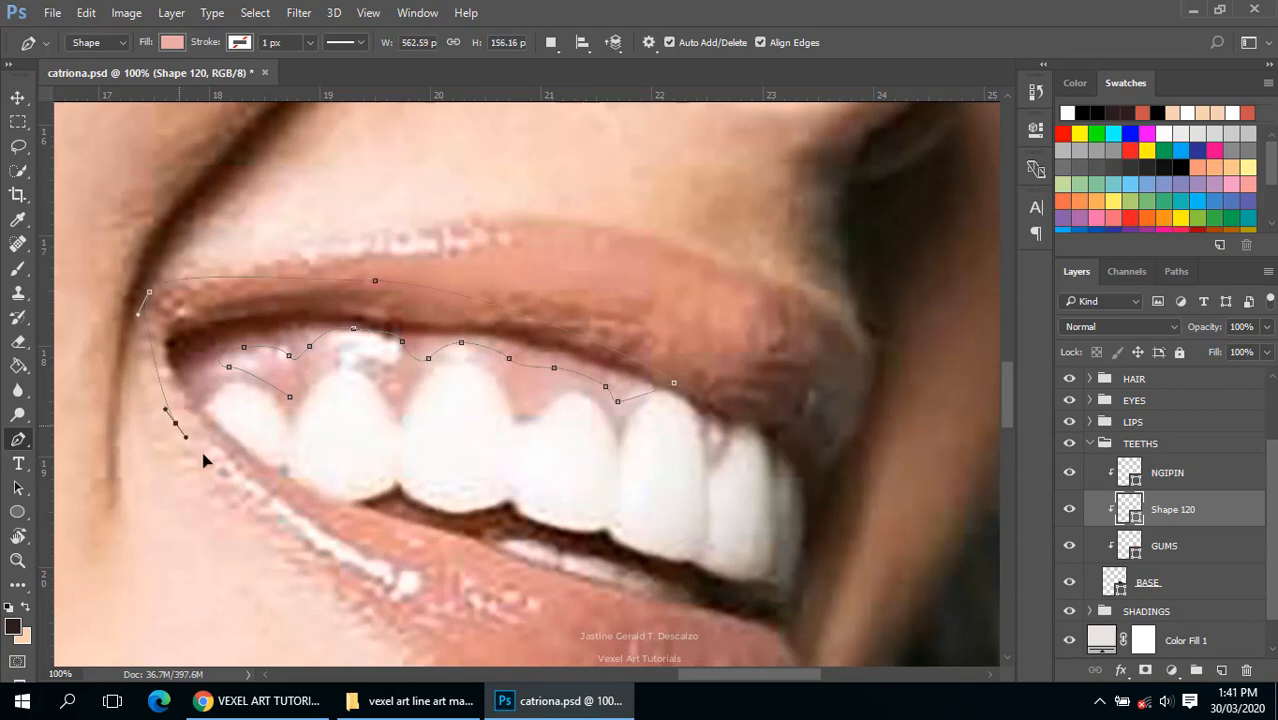
click(238, 462)
click(283, 432)
drag(226, 404, 274, 386)
Step: Hide Layer 1 and set the gum shading shape's fill to the darker pink d3756f
scroll(1088, 428, up, 3)
click(1069, 422)
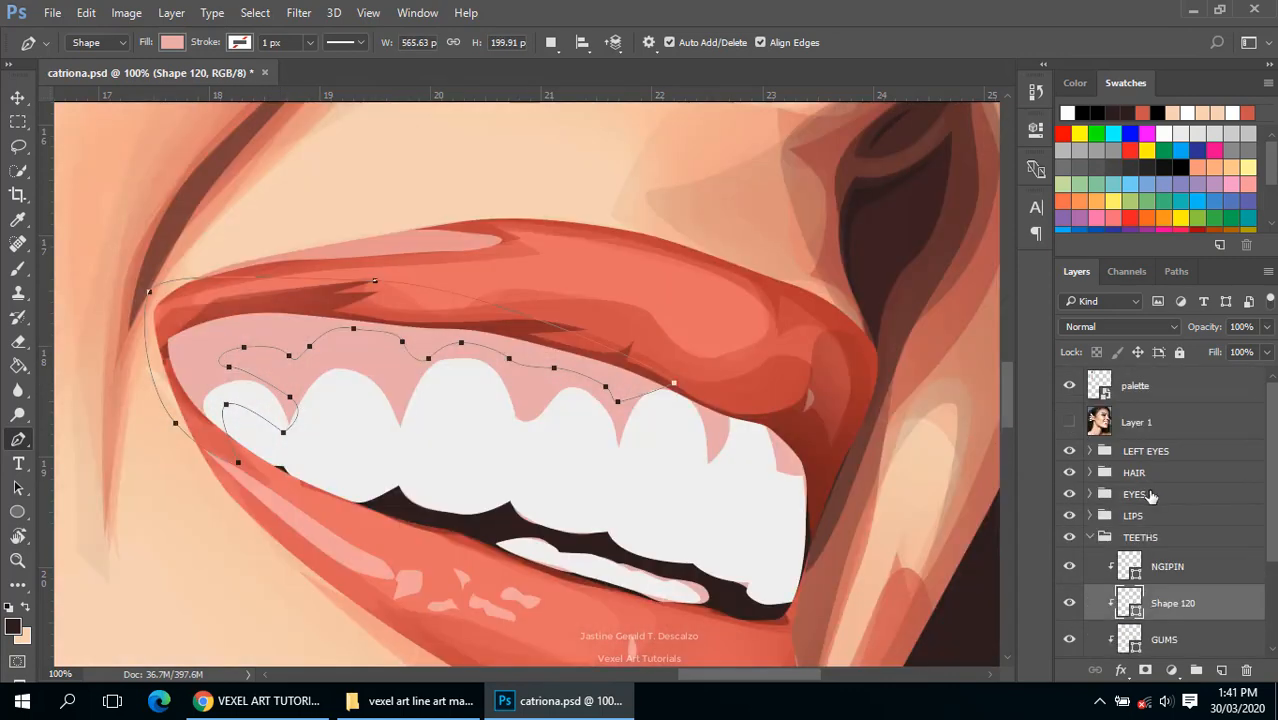
scroll(1130, 482, down, 3)
double_click(1135, 480)
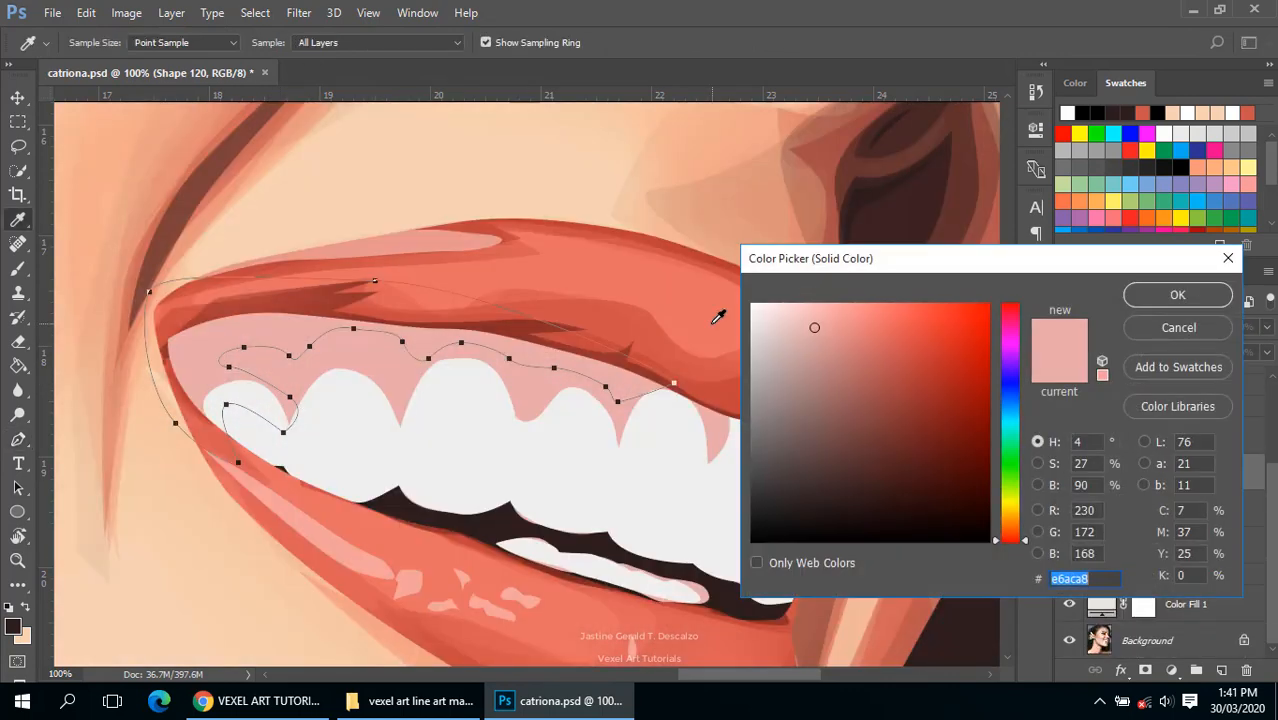
drag(819, 333, 864, 344)
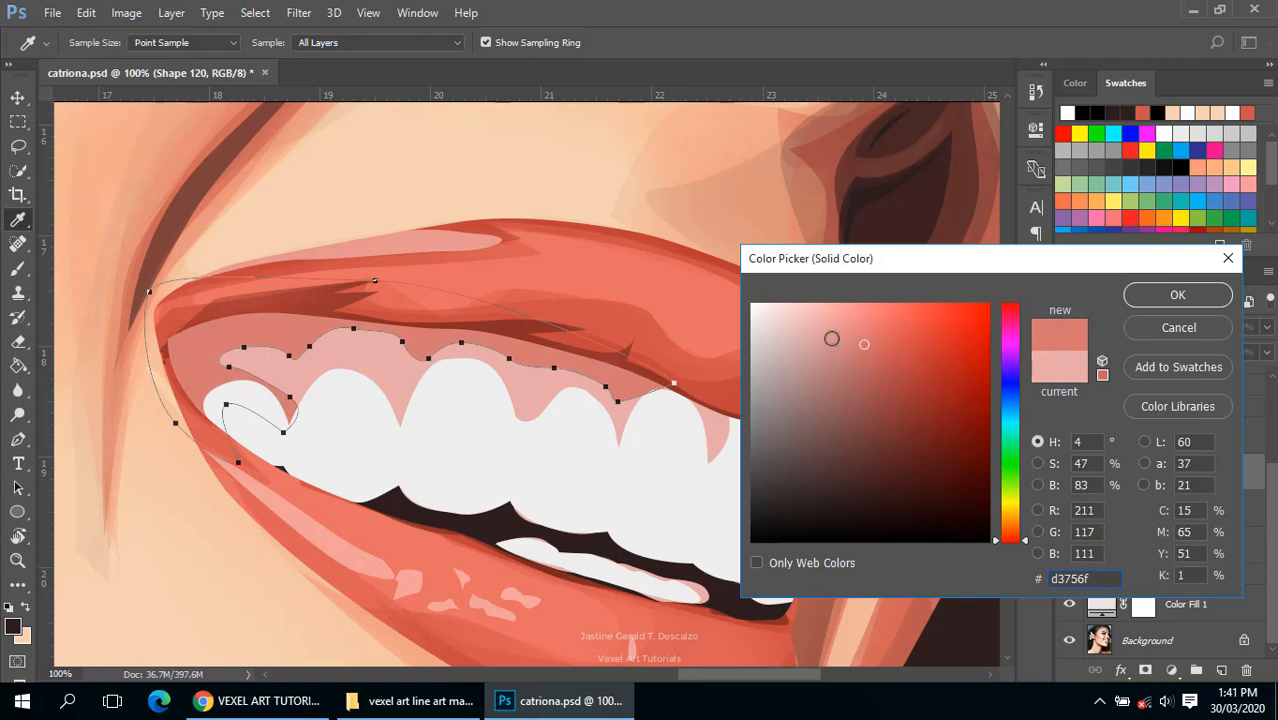
click(1160, 298)
Step: Extend the gum shading shape in Combine Shapes mode, tracing the gum gap beside the fifth upper tooth
click(552, 43)
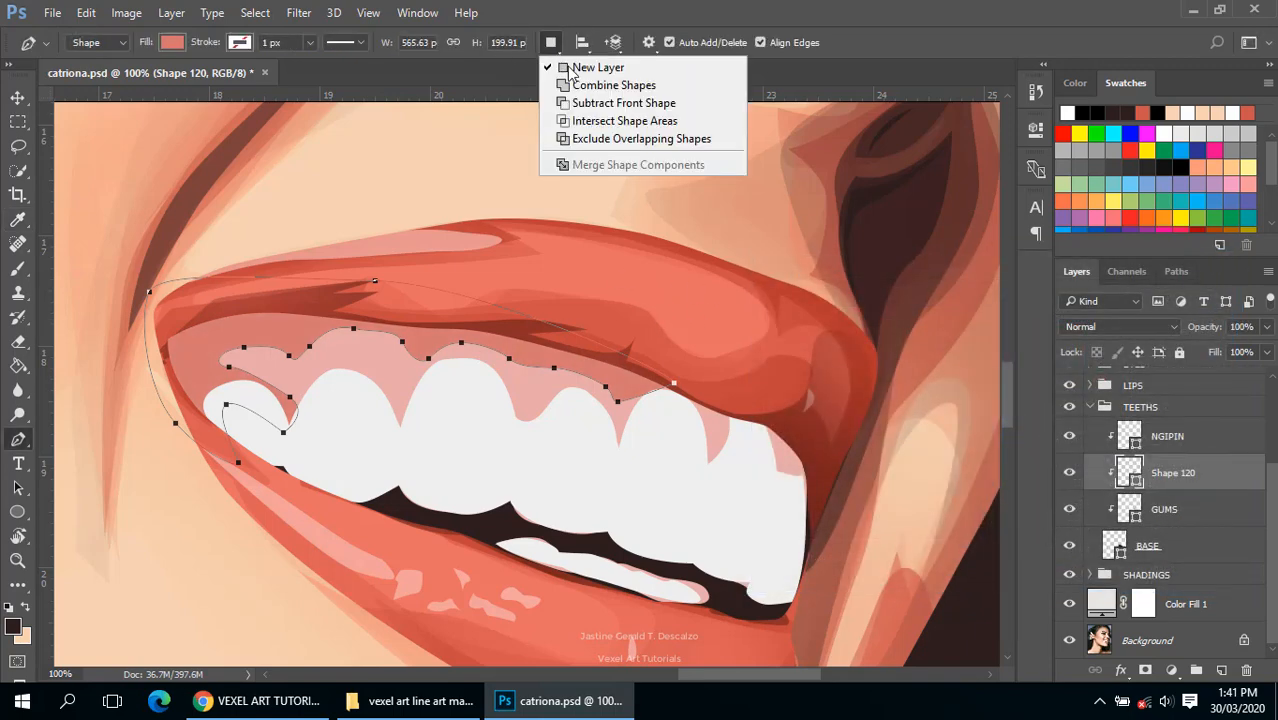
click(583, 68)
click(652, 386)
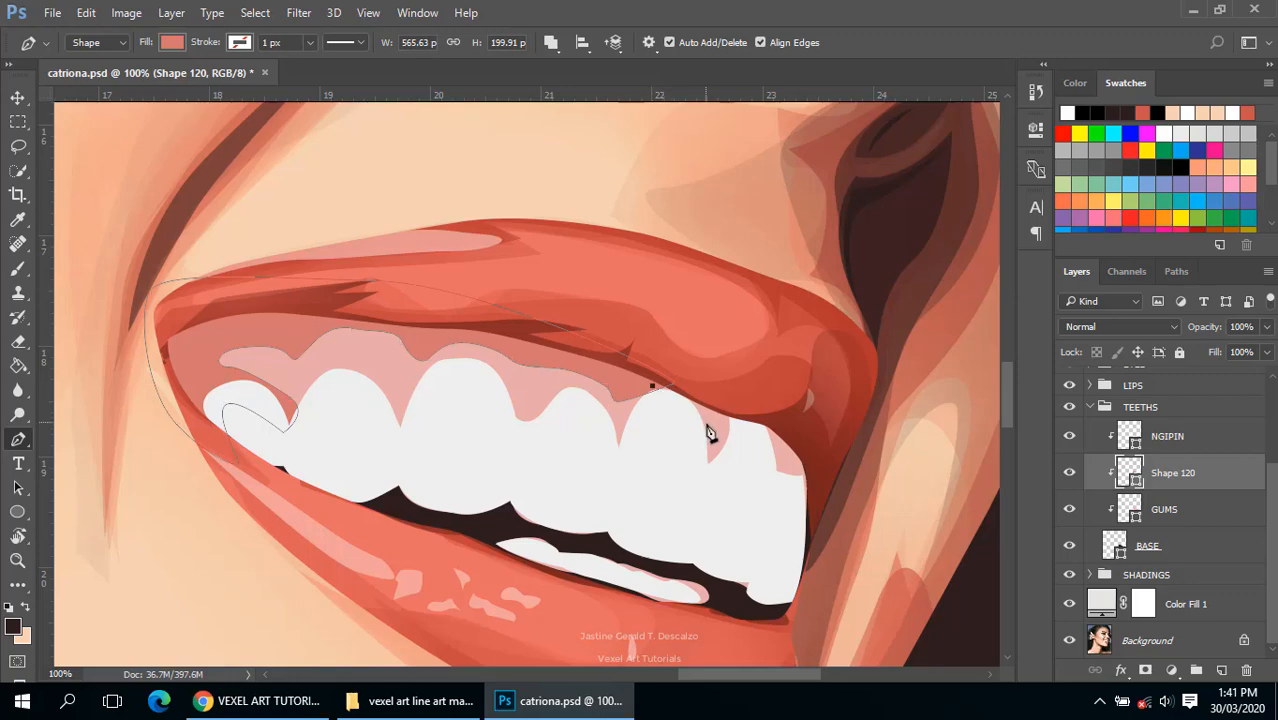
mouse_move(707, 425)
mouse_down()
mouse_move(716, 452)
mouse_move(725, 427)
mouse_up()
scroll(1085, 440, up, 3)
click(1069, 422)
click(1069, 422)
click(709, 441)
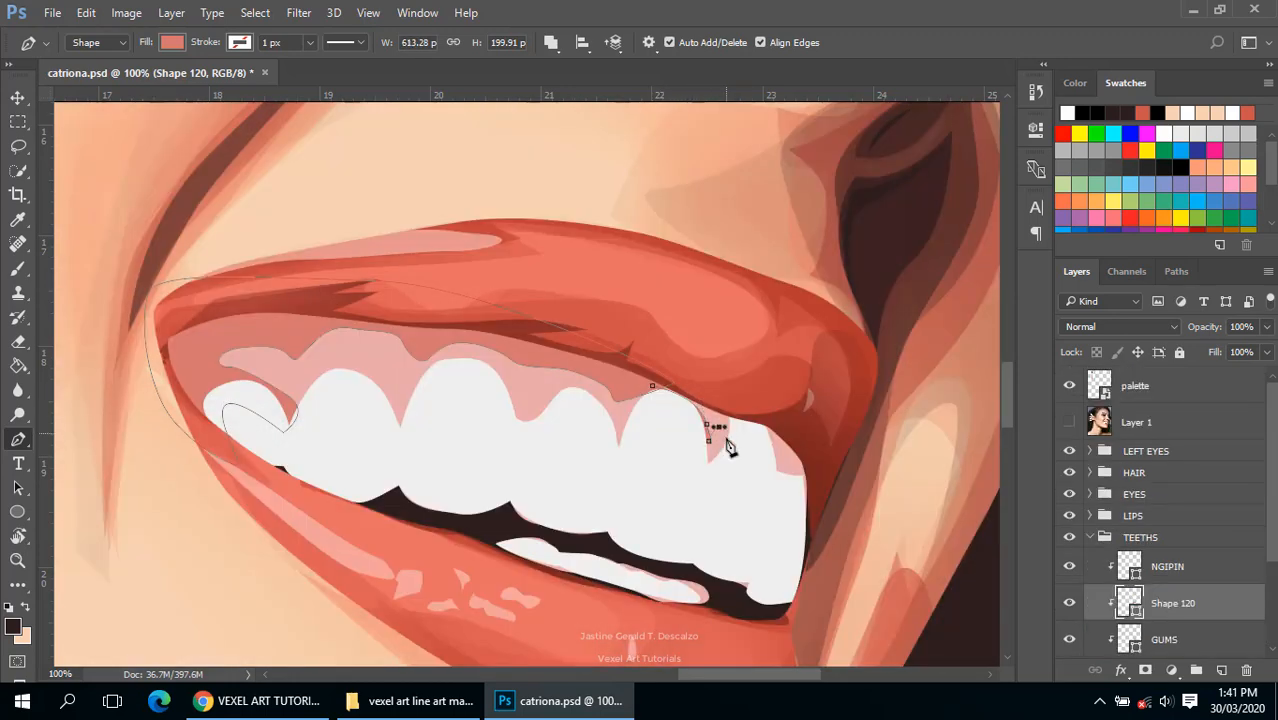
click(718, 449)
click(707, 459)
click(731, 455)
Step: Continue the combined shading outline around the gum of the rearmost upper tooth and close it across the upper lip
click(740, 428)
click(739, 405)
click(761, 404)
click(766, 434)
click(1069, 422)
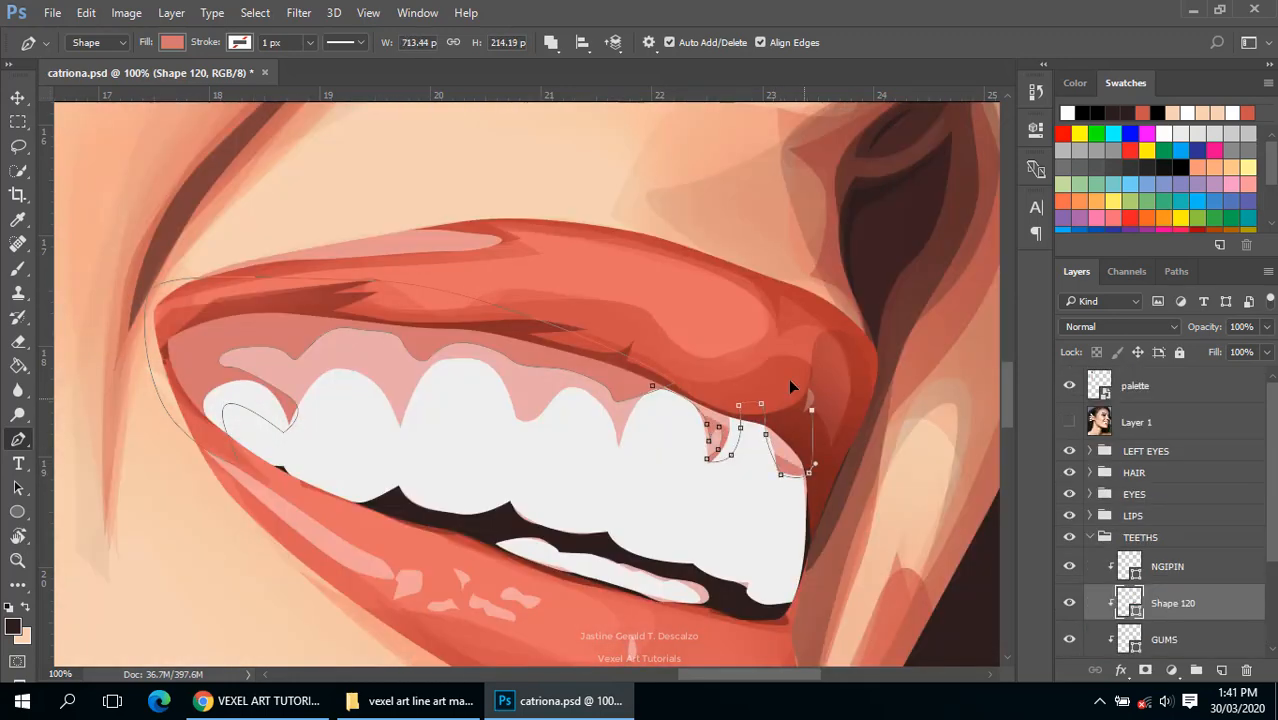
drag(440, 262, 250, 242)
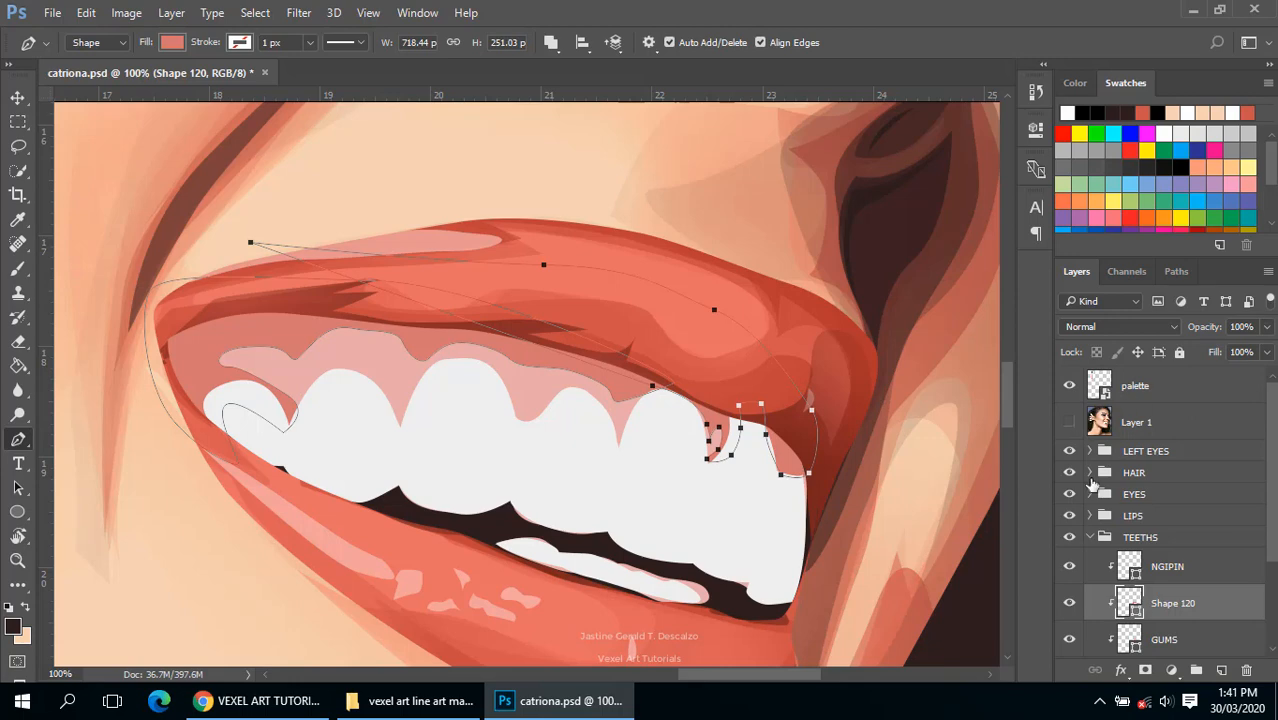
Step: Add a layer mask to the gum shading shape and soften the shading with the Eraser at 30% opacity
click(1147, 670)
key(e)
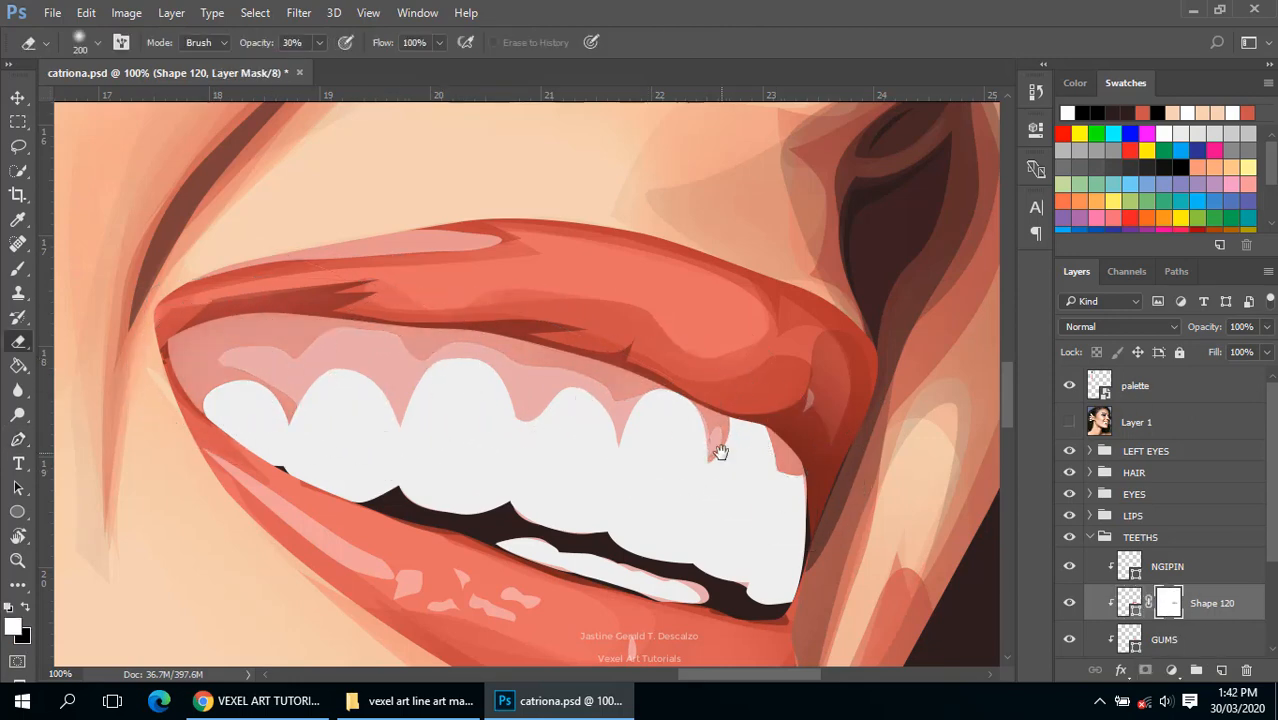
alt+scroll(722, 448, down, 3)
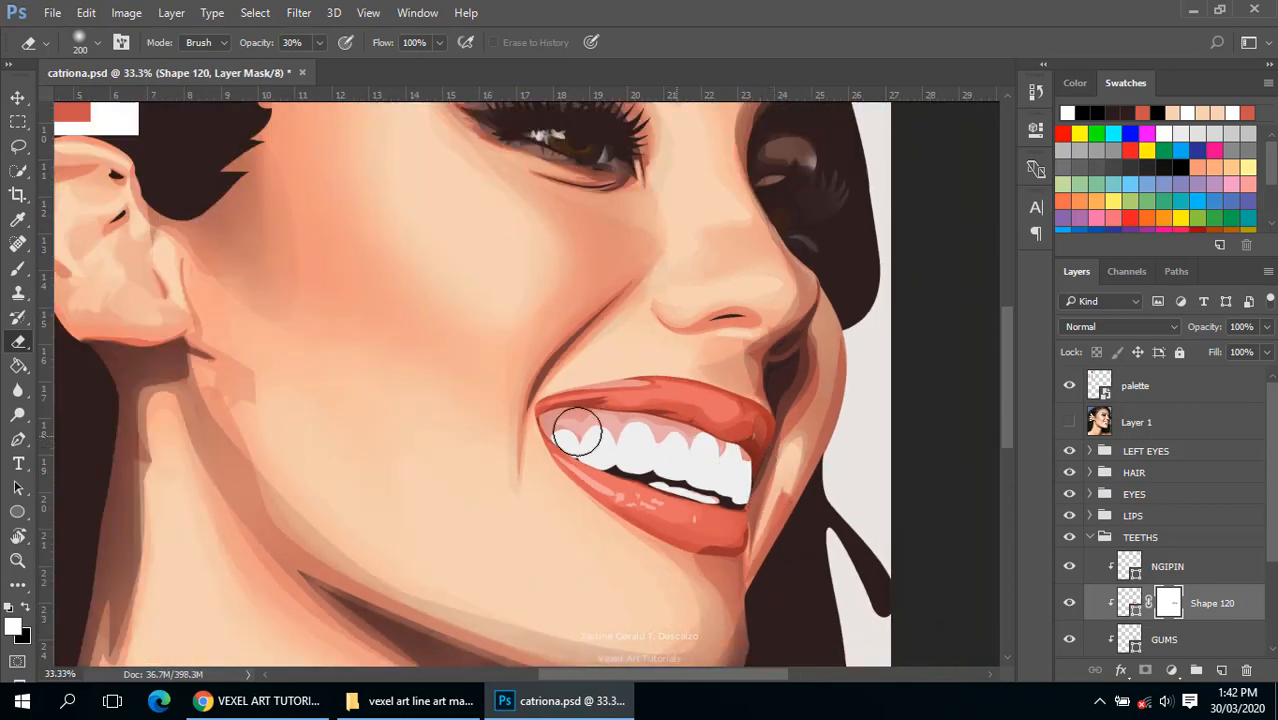
alt+scroll(645, 455, down, 1)
alt+scroll(648, 453, down, 2)
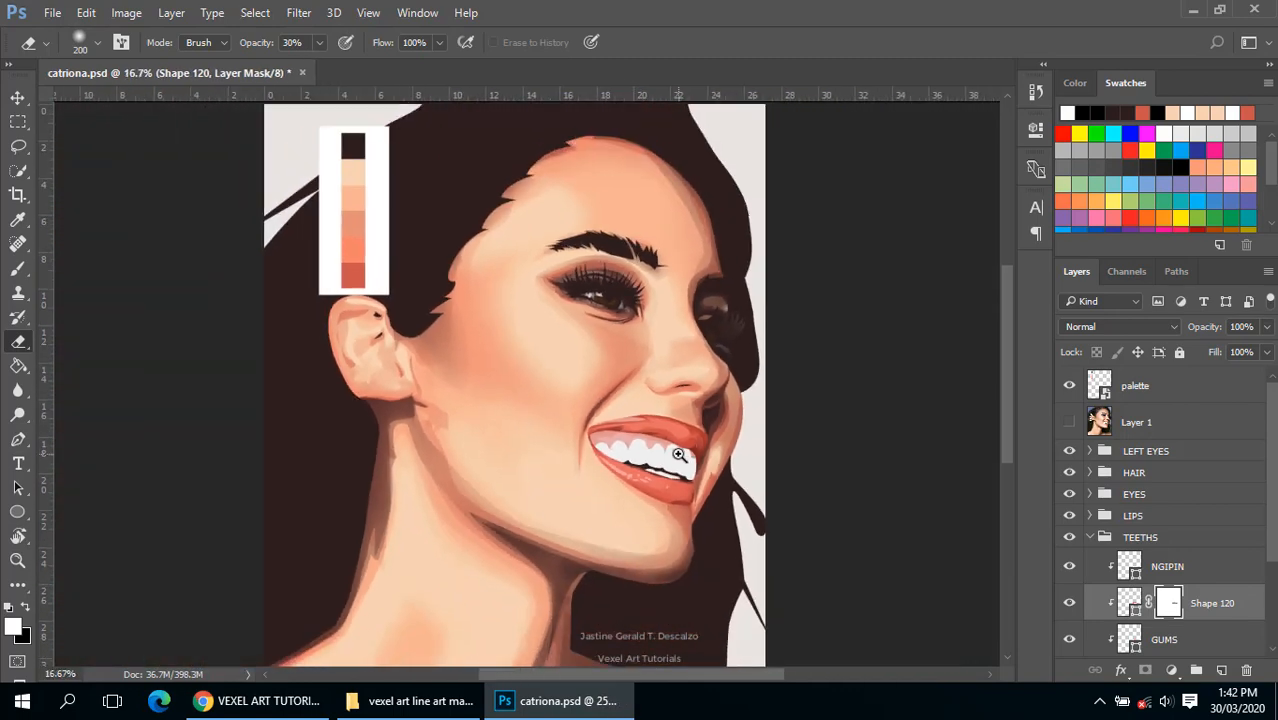
alt+scroll(640, 455, up, 3)
alt+scroll(635, 455, up, 1)
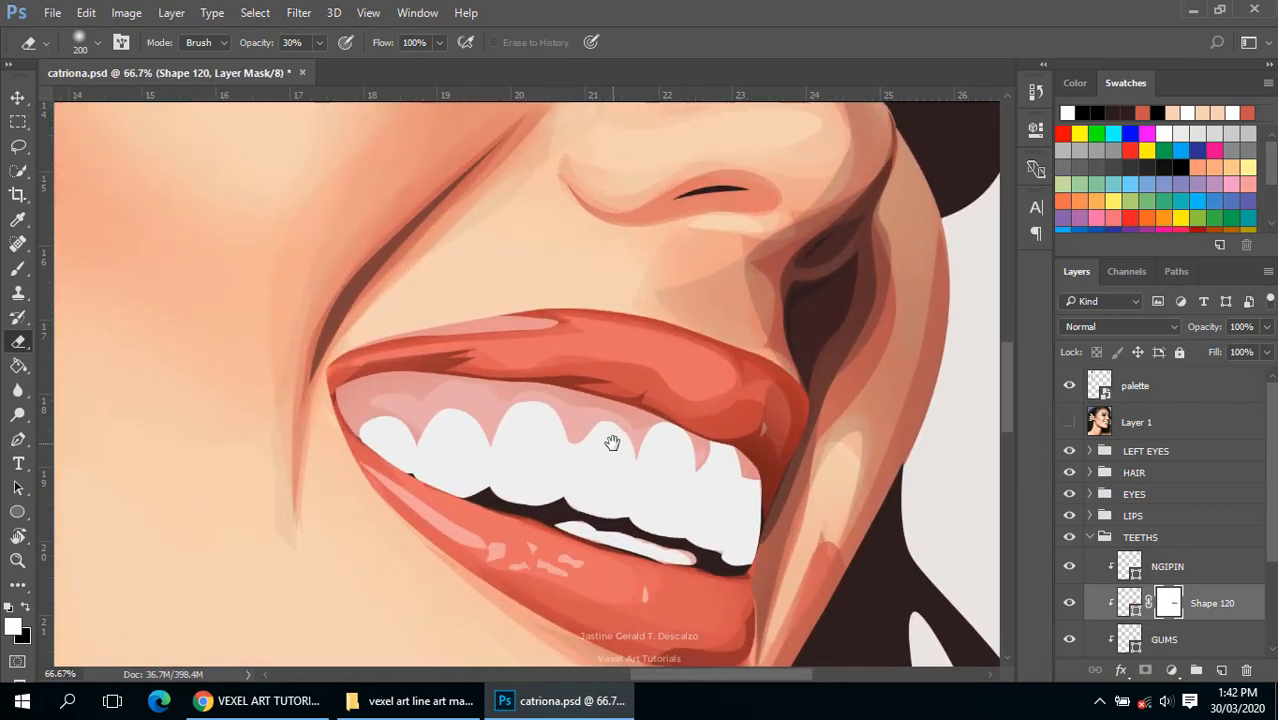
Step: Using Layer 1 as reference, combine a scalloped gumline area above the front teeth into Shape 120, closing it across the teeth
key(p)
click(1069, 424)
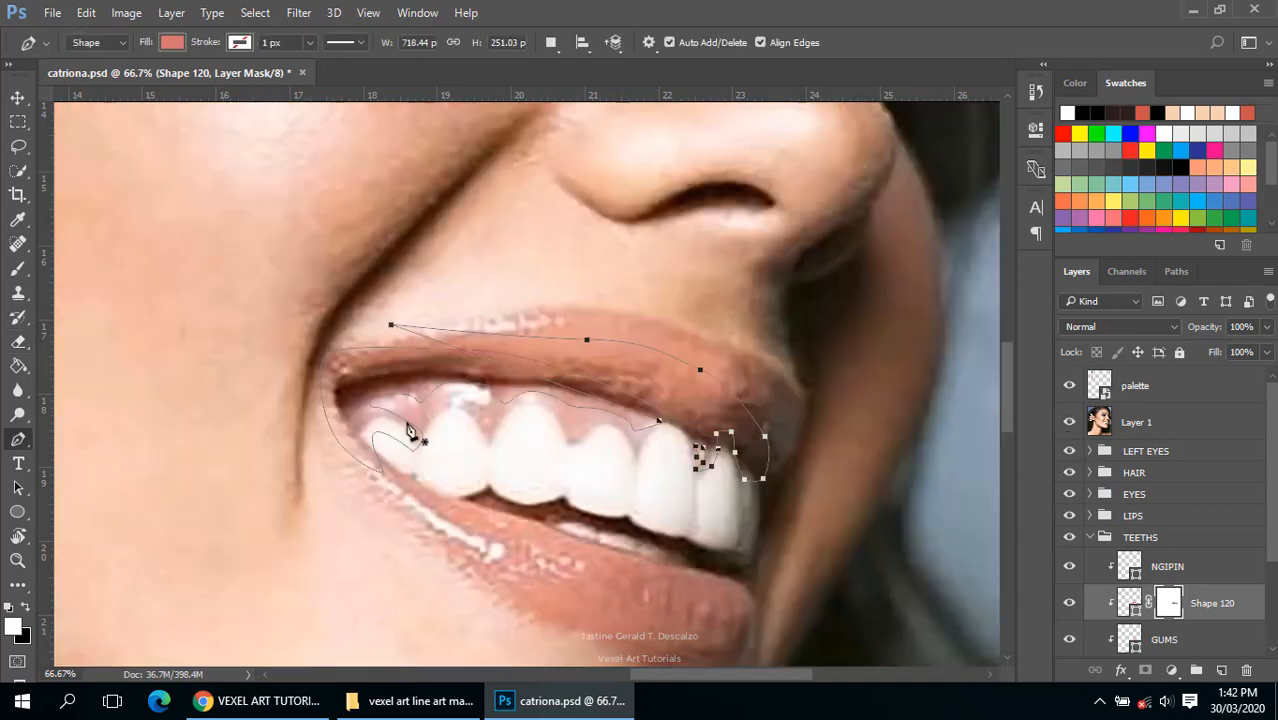
alt+scroll(432, 410, up, 1)
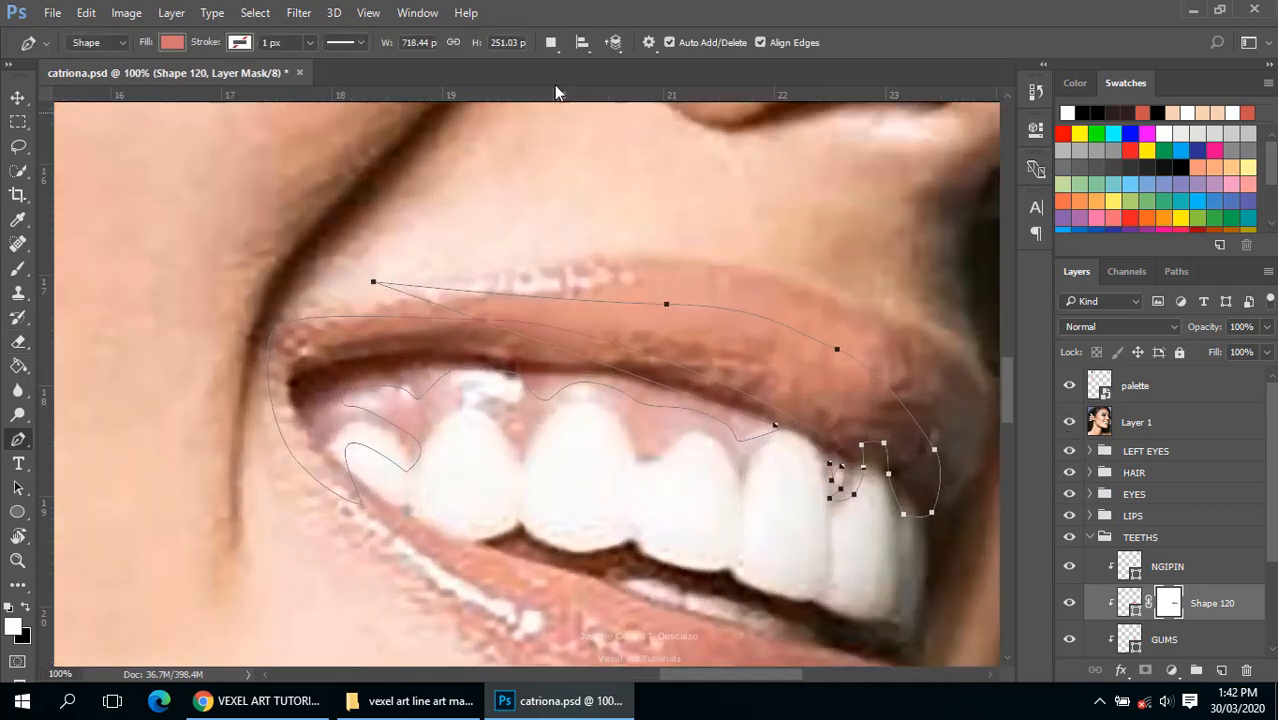
click(550, 42)
click(560, 86)
click(468, 411)
drag(519, 430, 642, 449)
drag(659, 451, 790, 431)
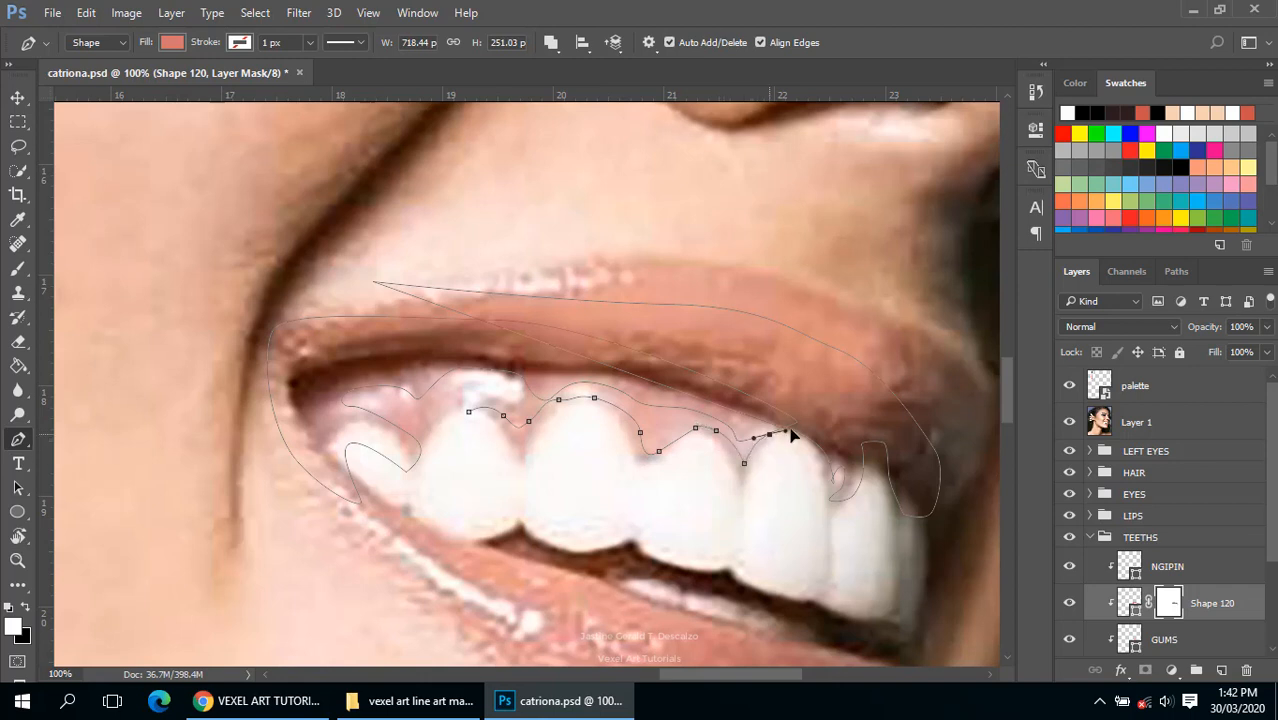
drag(811, 490, 800, 505)
drag(708, 520, 680, 522)
drag(545, 515, 515, 510)
drag(458, 467, 474, 408)
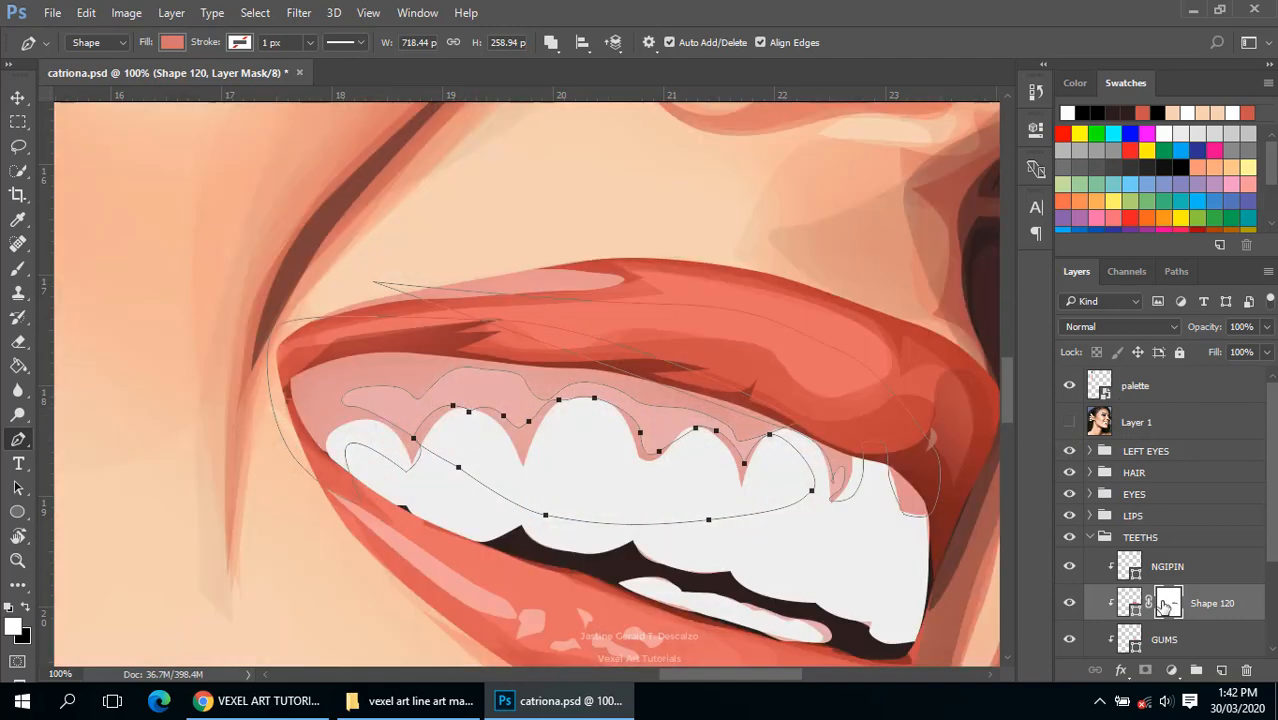
Step: Fade the added gumline shading on Shape 120's layer mask with the Eraser at 30% opacity
key(e)
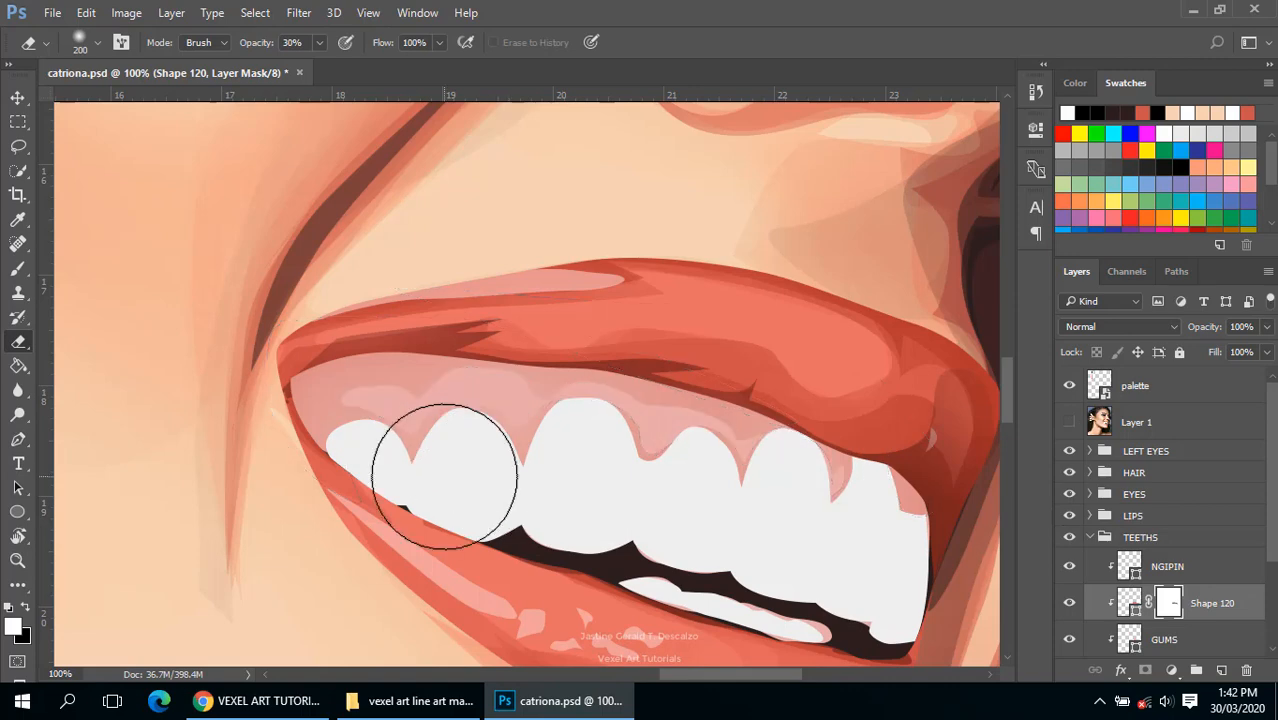
alt+click(799, 570)
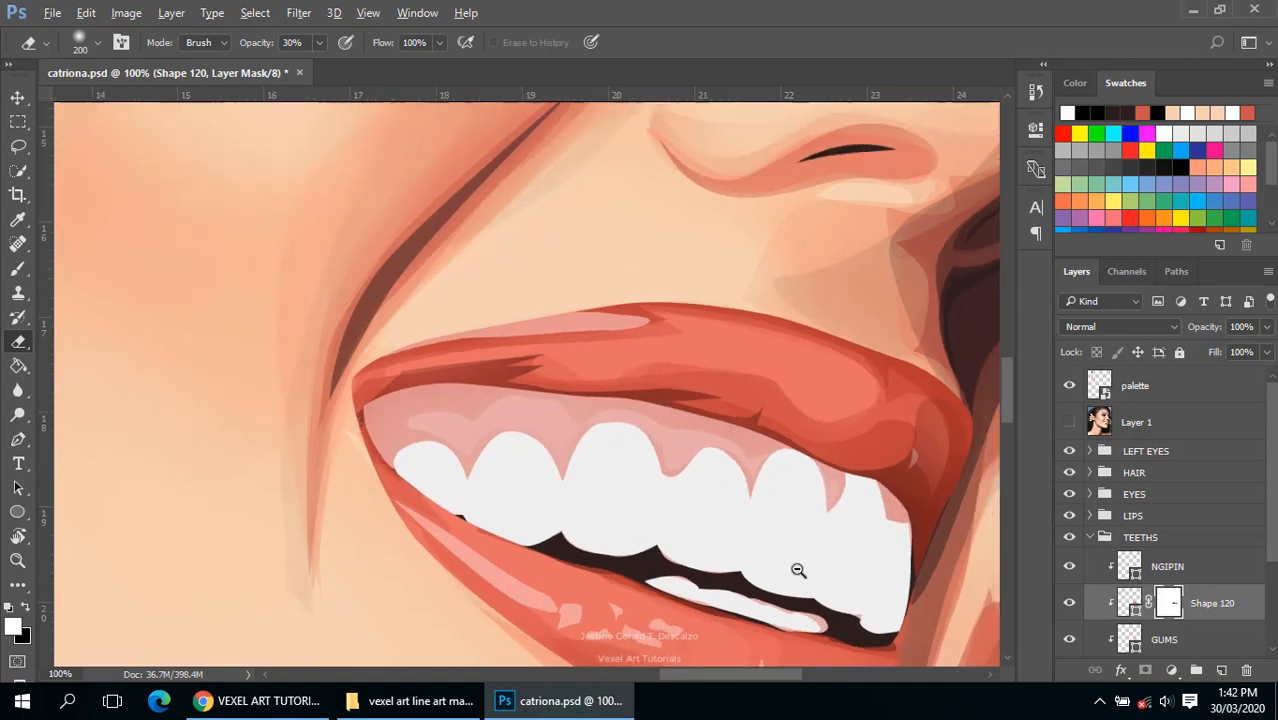
drag(699, 533, 560, 489)
alt+click(687, 534)
alt+click(687, 534)
alt+click(686, 534)
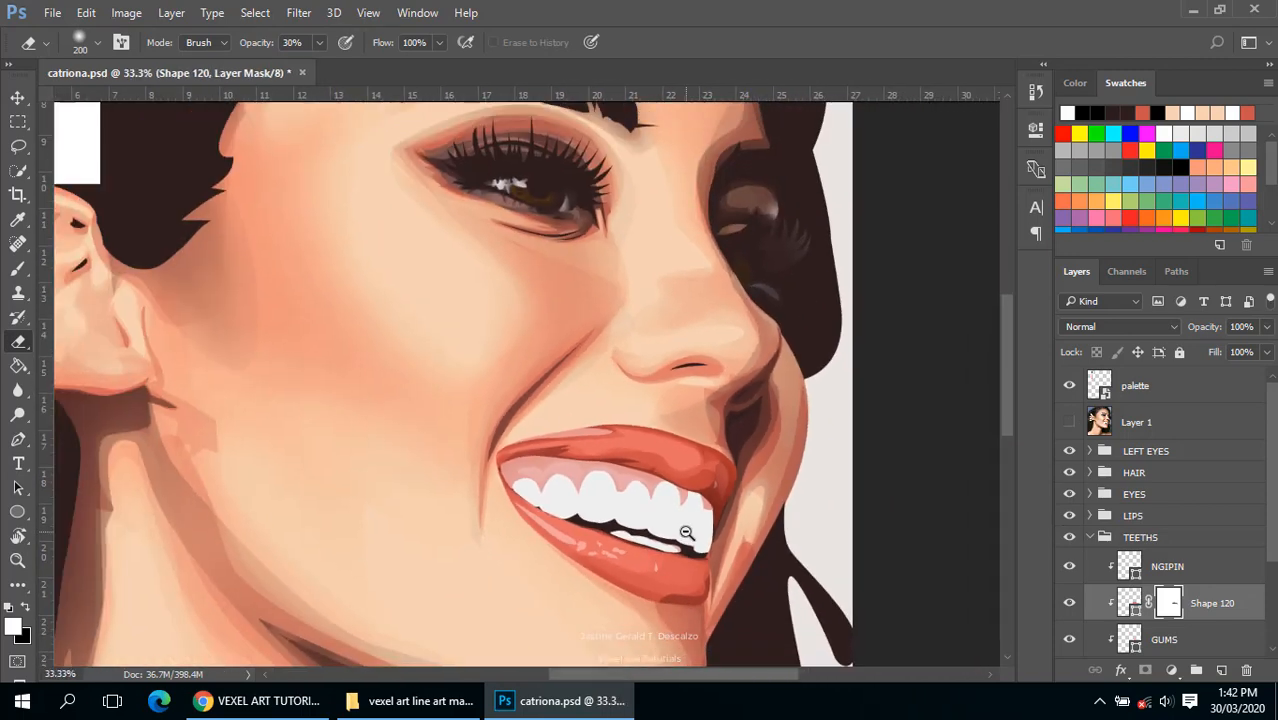
alt+click(692, 533)
ctrl+click(702, 530)
ctrl+click(700, 529)
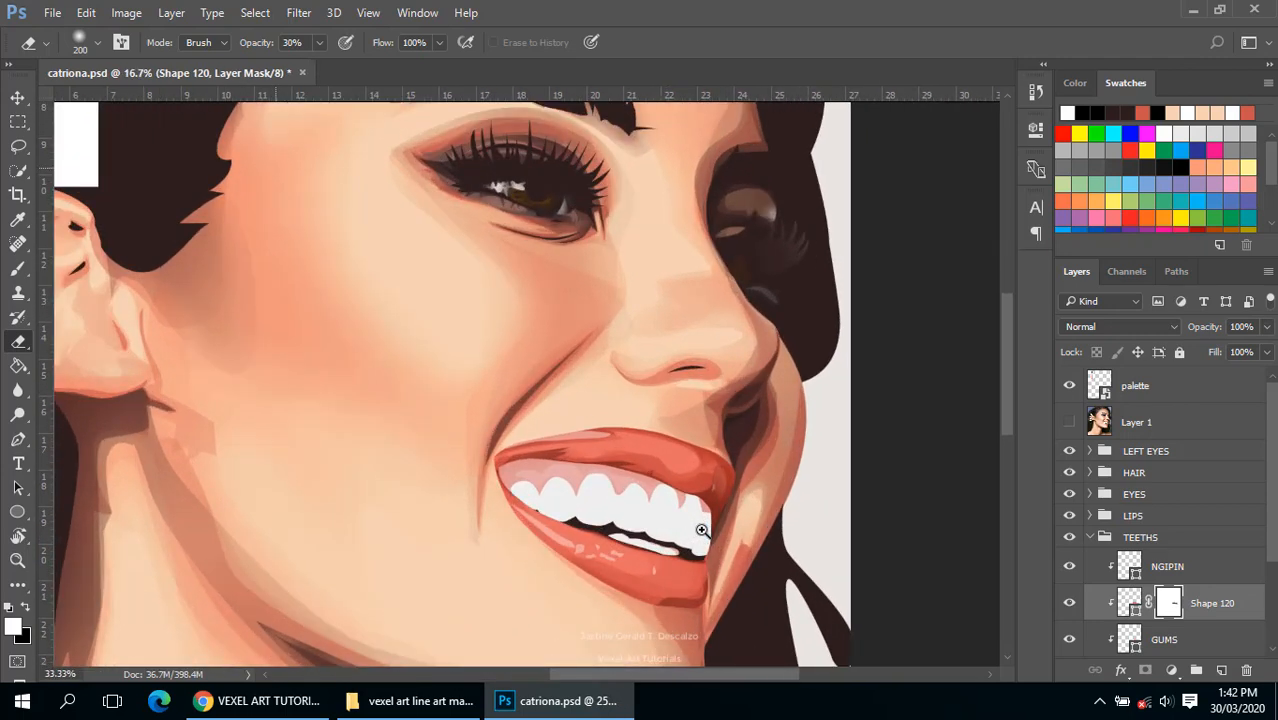
ctrl+click(699, 528)
ctrl+click(573, 491)
Step: With Layer 1 shown, start a new gum shading shape above Shape 120, tracing around the mouth corner and along the upper lip
key(p)
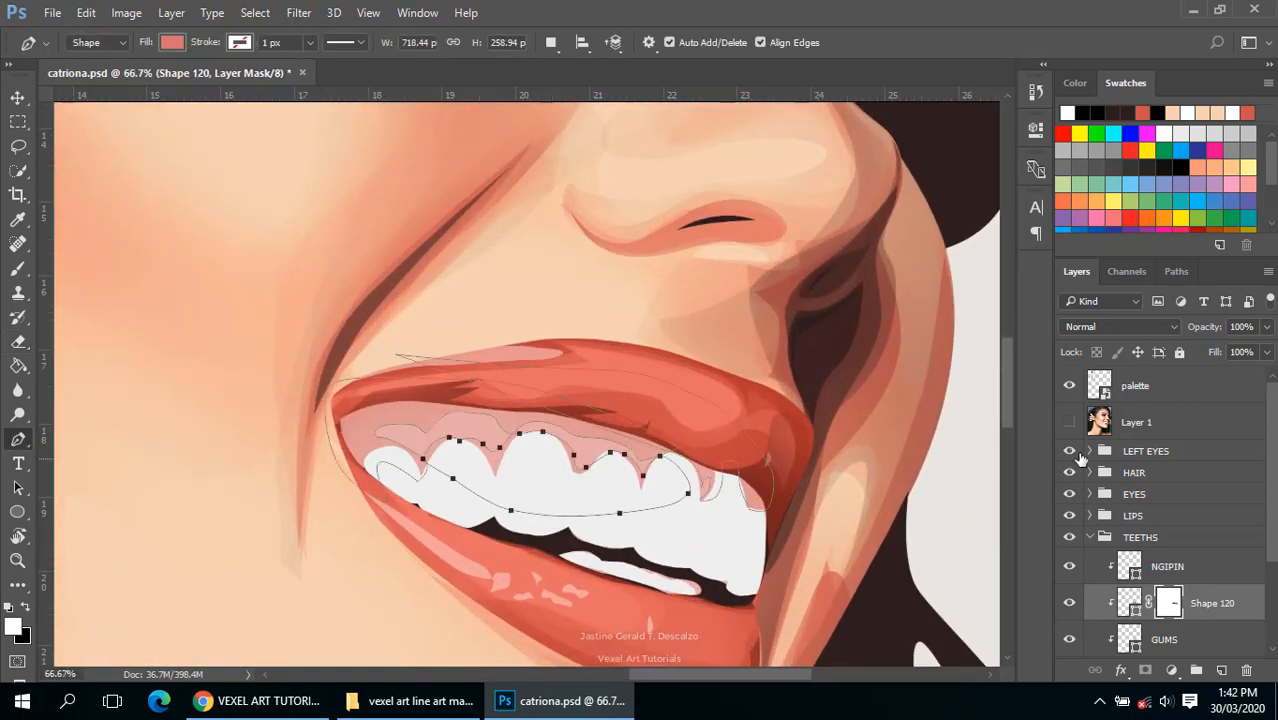
click(1068, 423)
ctrl+click(555, 431)
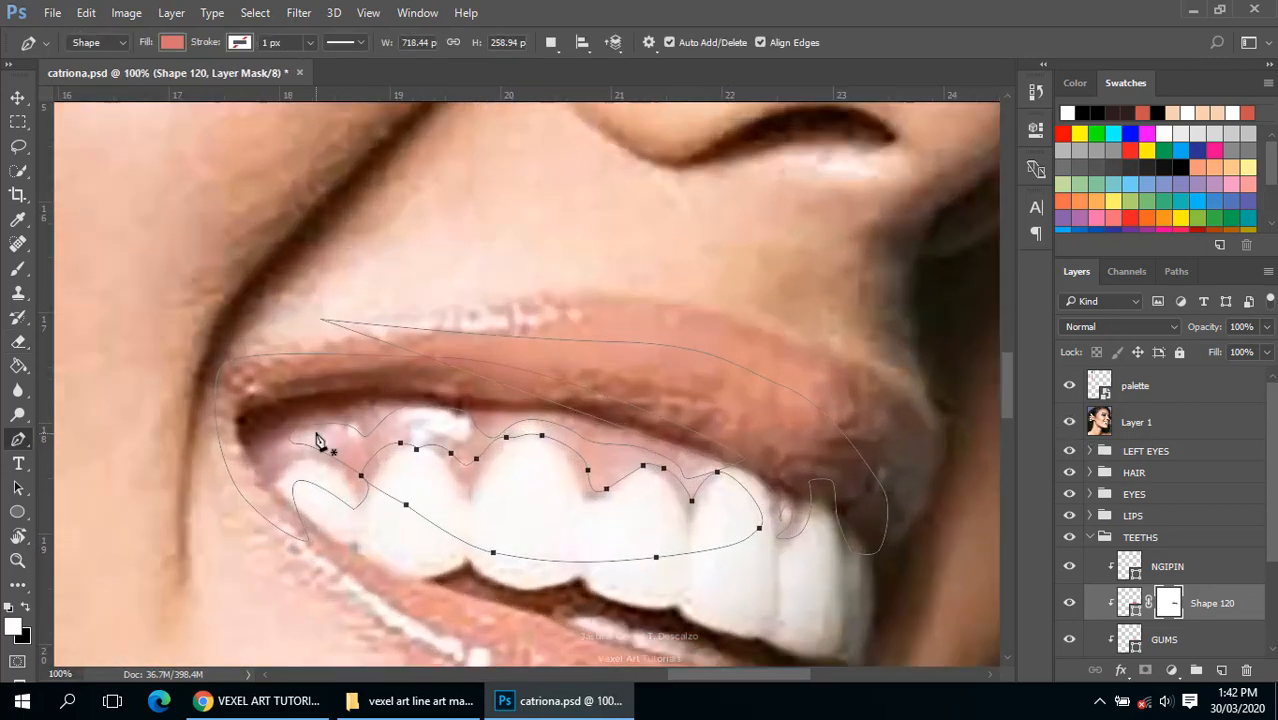
click(271, 438)
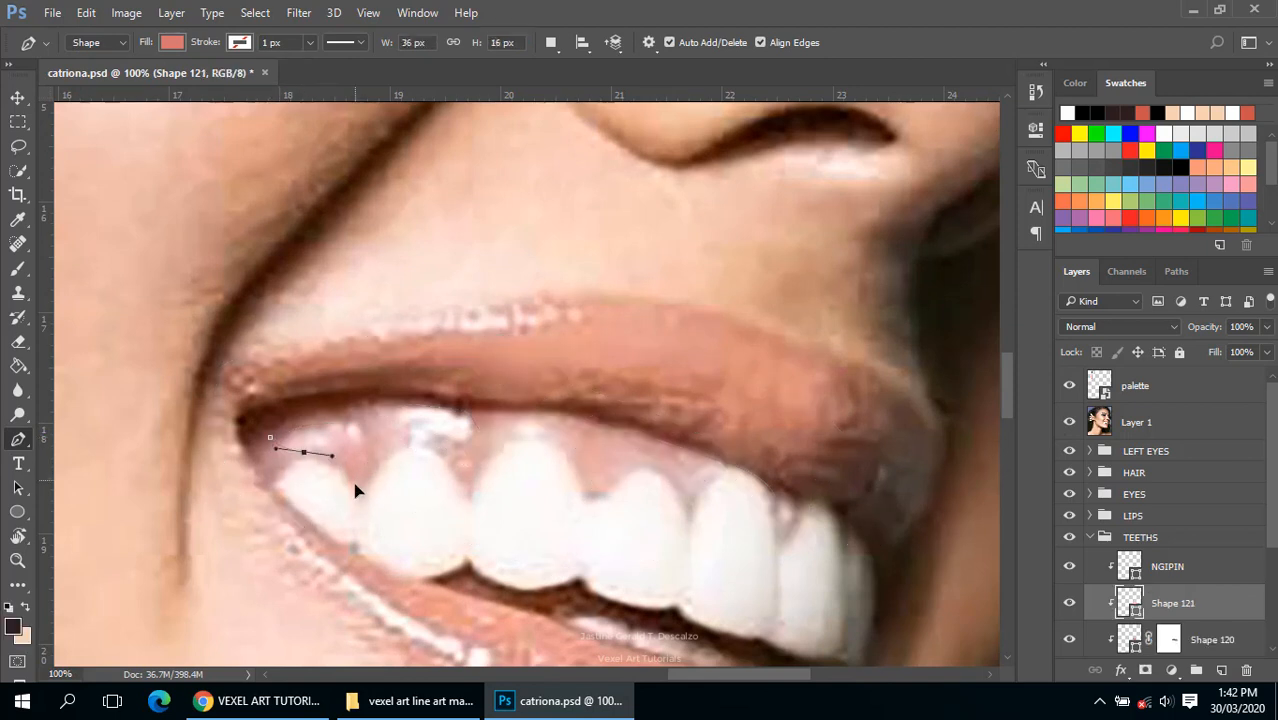
drag(352, 486, 356, 494)
drag(276, 499, 250, 489)
drag(207, 448, 203, 439)
drag(249, 387, 324, 365)
drag(404, 361, 446, 365)
drag(512, 368, 685, 412)
drag(737, 420, 806, 468)
drag(846, 486, 887, 515)
Step: Trace the new shading shape's wavy lower edge back across the gums, close it at the mouth corner, and hide Layer 1
drag(896, 544, 803, 540)
mouse_move(721, 473)
mouse_down()
mouse_move(700, 483)
mouse_move(655, 445)
mouse_move(483, 432)
mouse_up()
key(ctrl+z)
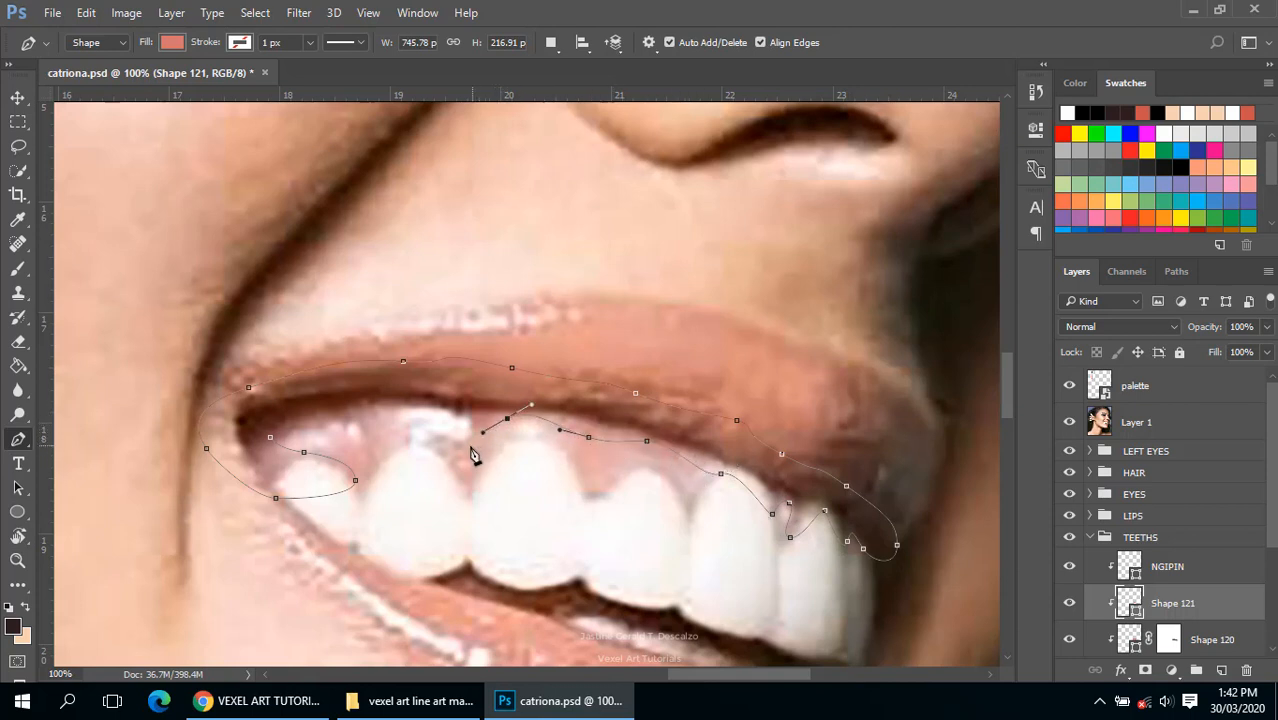
click(472, 445)
drag(397, 421, 366, 418)
click(366, 450)
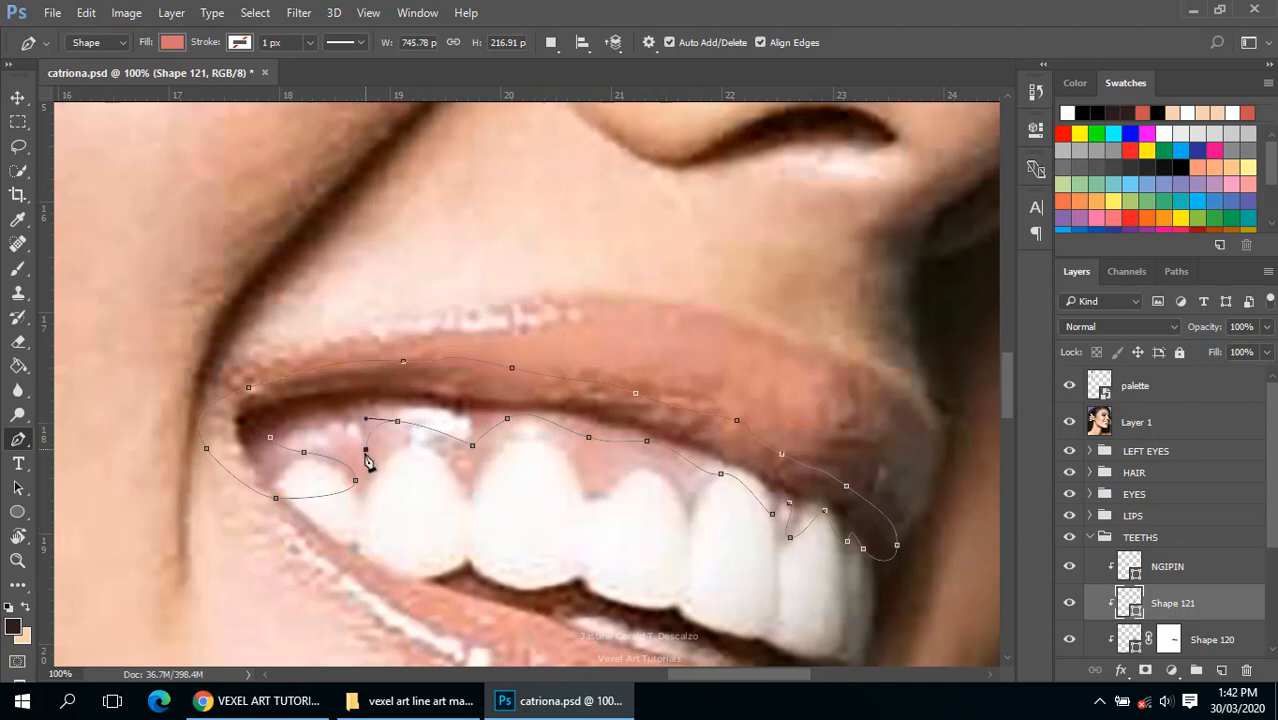
drag(272, 442, 172, 503)
click(1069, 422)
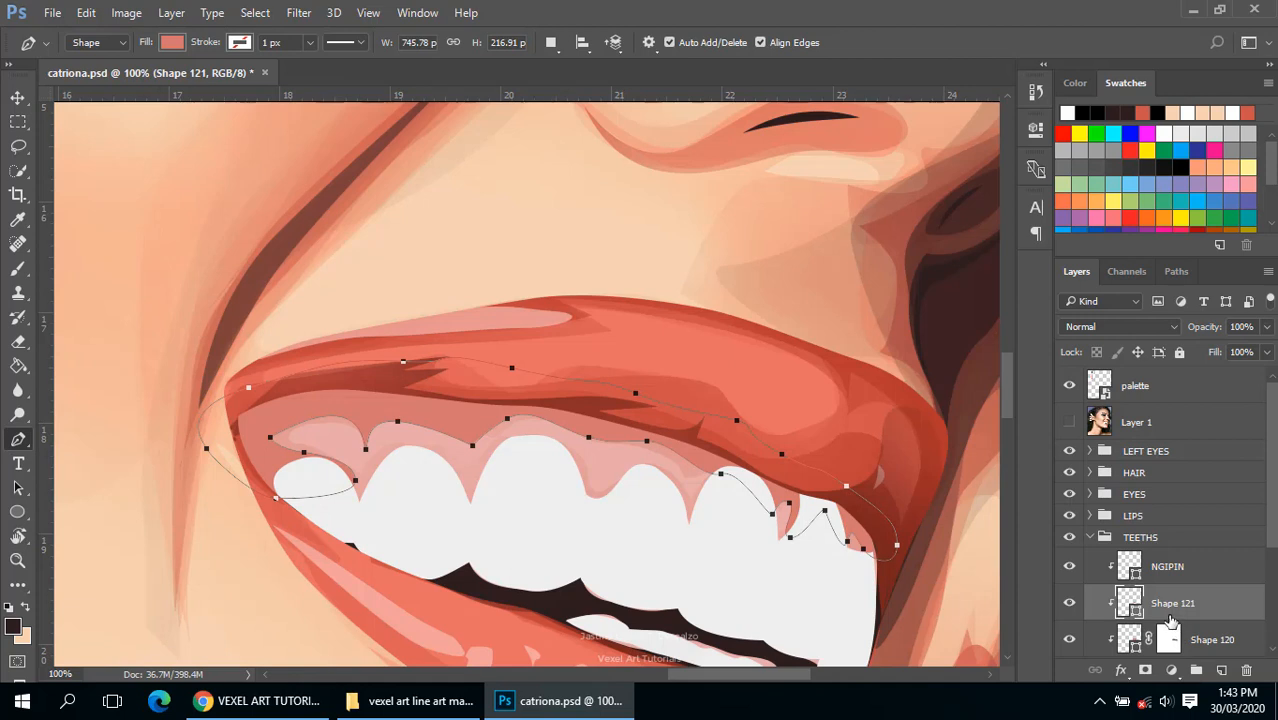
Step: Add a layer mask to Shape 121 and fade its shading across the gums with the Eraser at 30% opacity
scroll(1155, 622, down, 1)
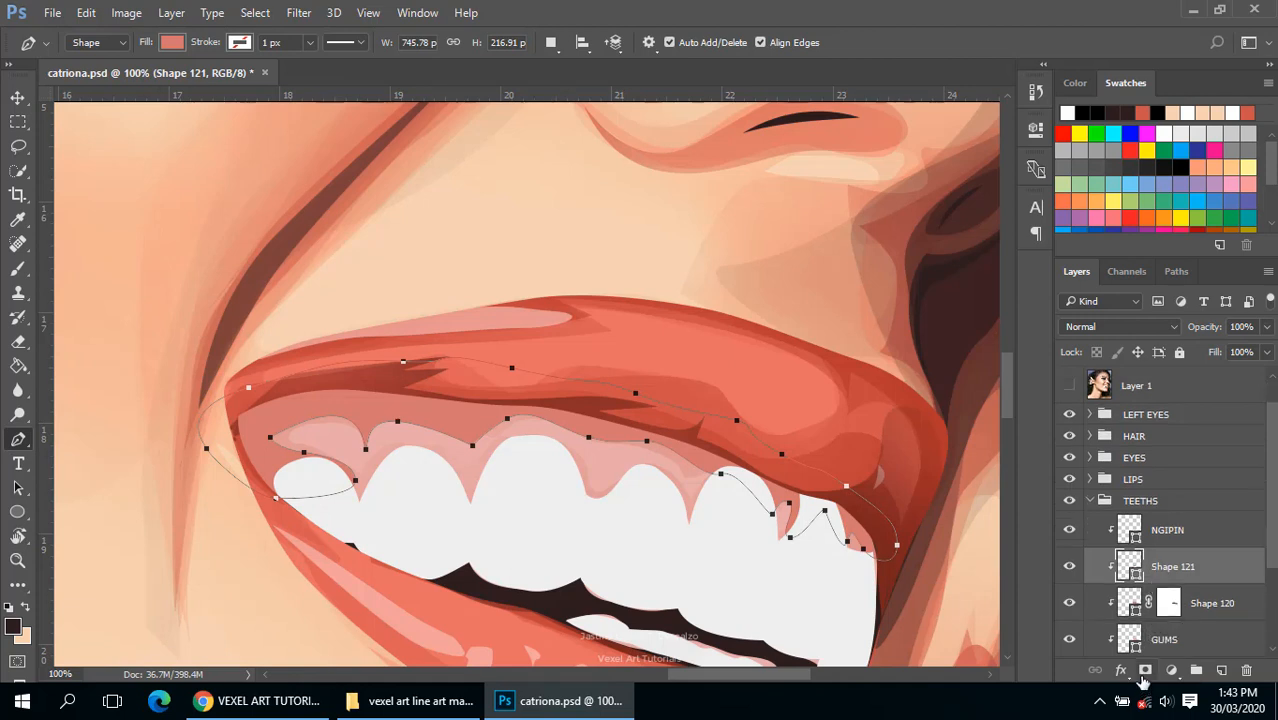
click(1145, 670)
key(e)
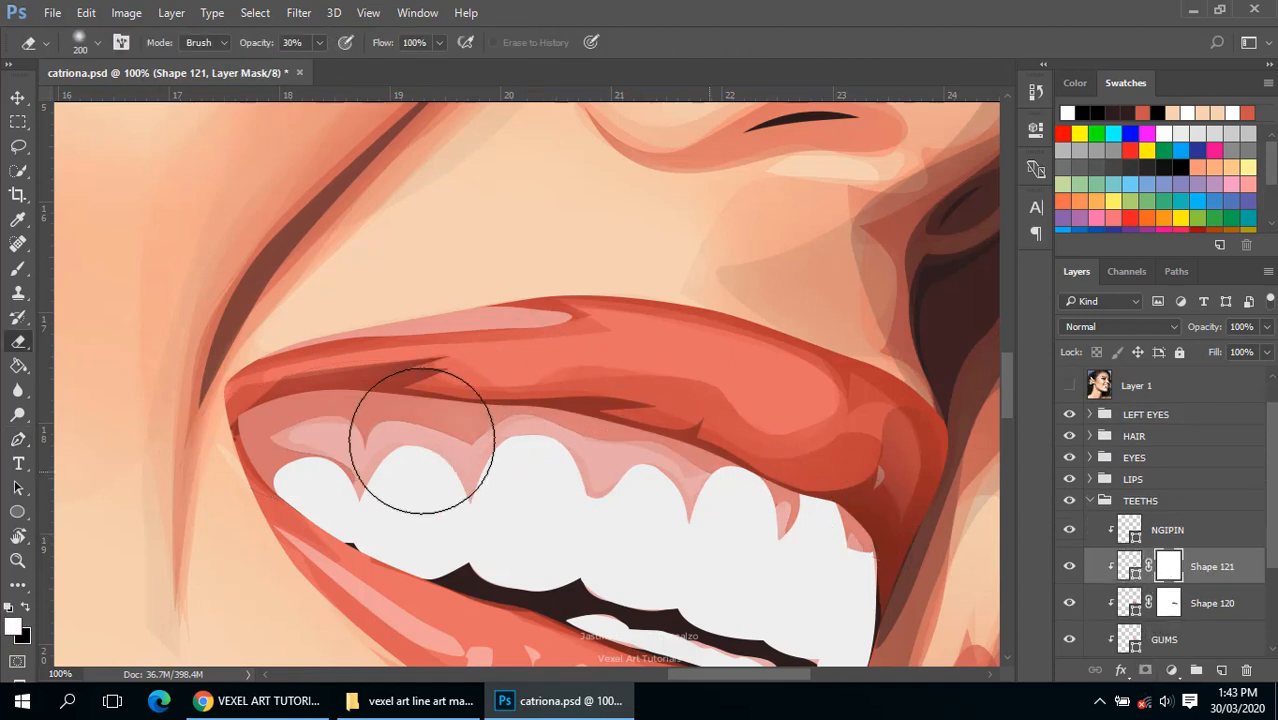
mouse_move(421, 440)
mouse_down()
mouse_move(298, 504)
mouse_move(292, 459)
mouse_move(394, 449)
mouse_move(479, 421)
mouse_up()
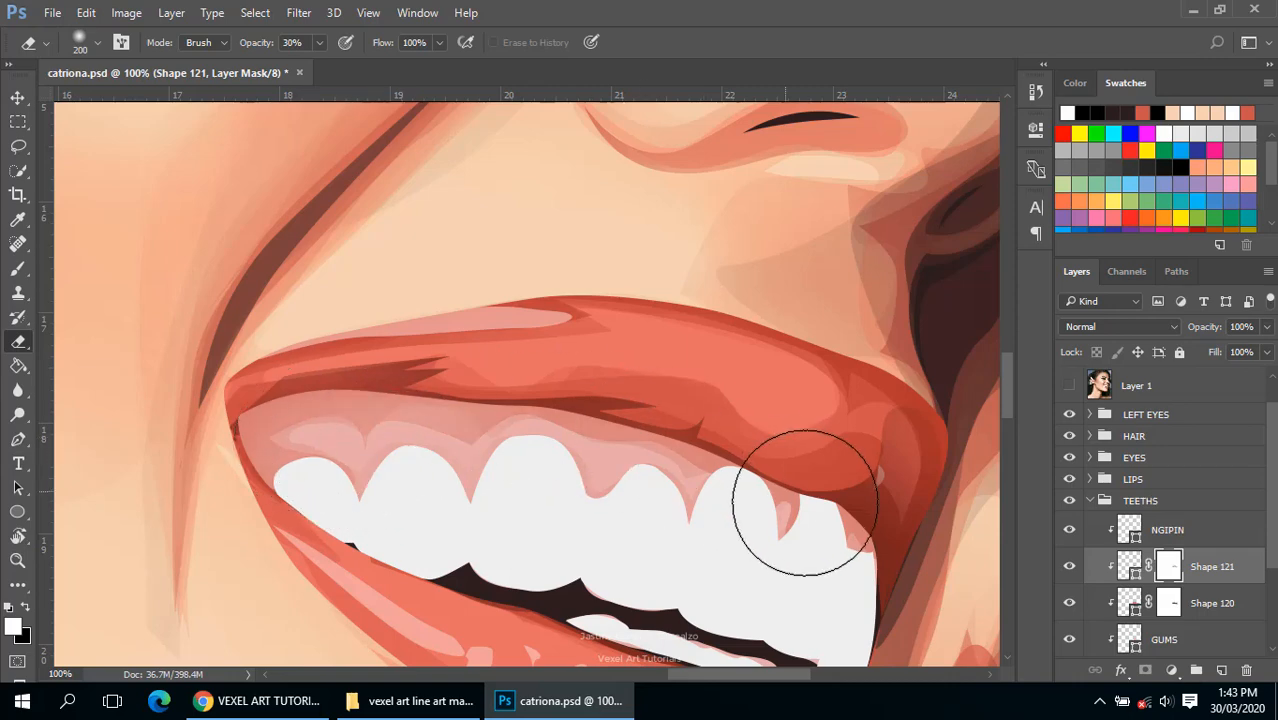
drag(805, 502, 842, 542)
Step: Set Shape 121's fill to the darker red bd473f and check the gums against the whole portrait
double_click(1134, 575)
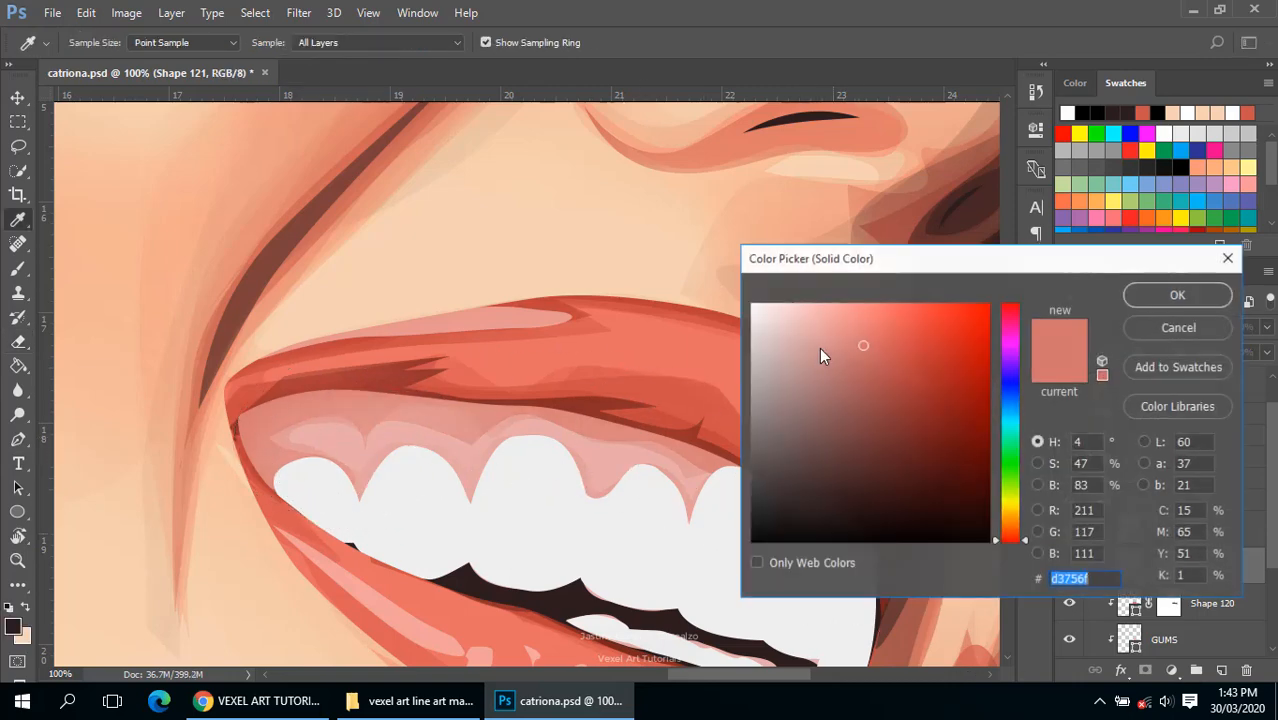
drag(866, 349, 910, 365)
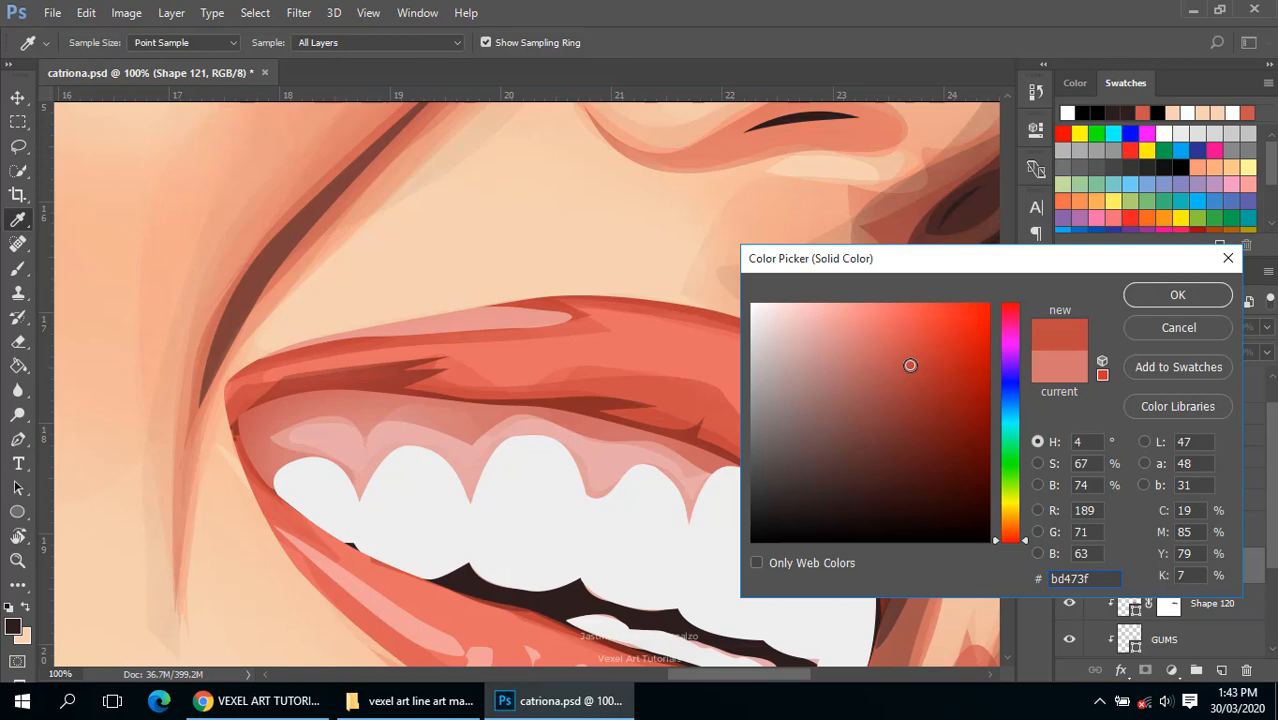
click(1146, 302)
scroll(553, 410, down, 4)
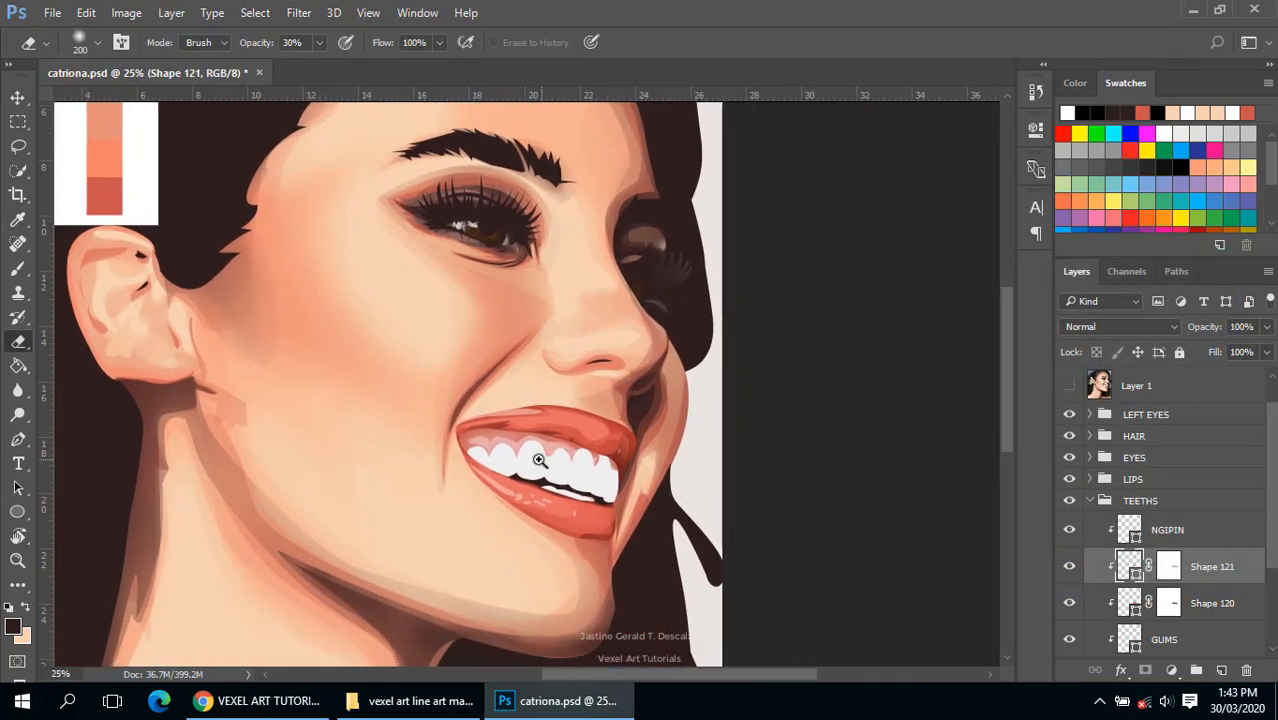
scroll(536, 458, up, 4)
scroll(538, 460, down, 6)
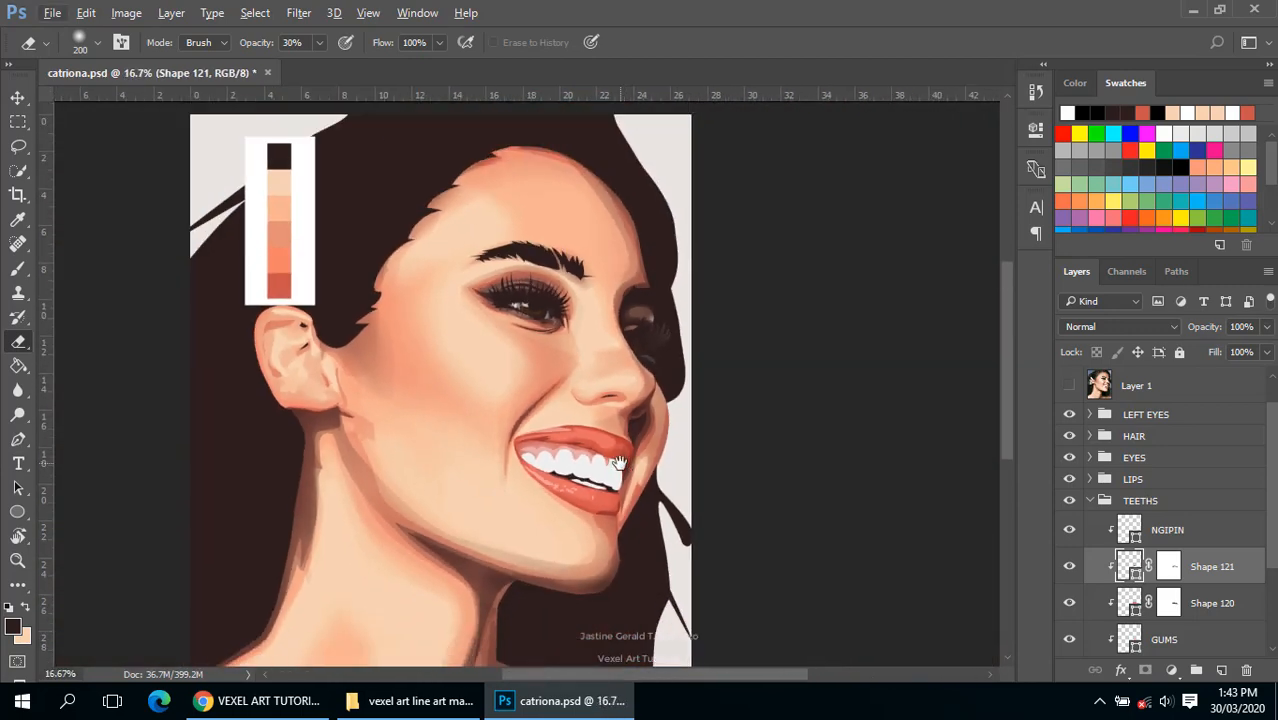
scroll(618, 462, up, 4)
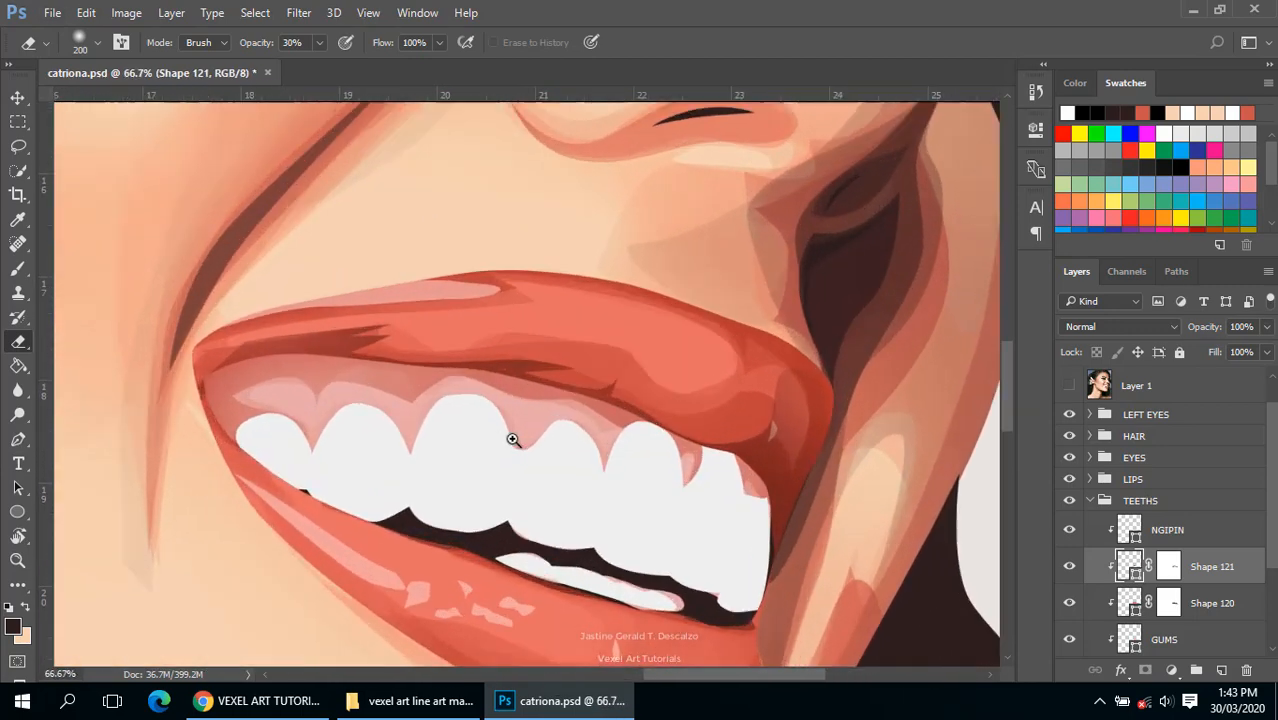
scroll(512, 440, up, 1)
Step: With Shape 121 set to Combine Shapes, start an additional gum shading outline over the teeth tops nearest the mouth corner
click(1124, 538)
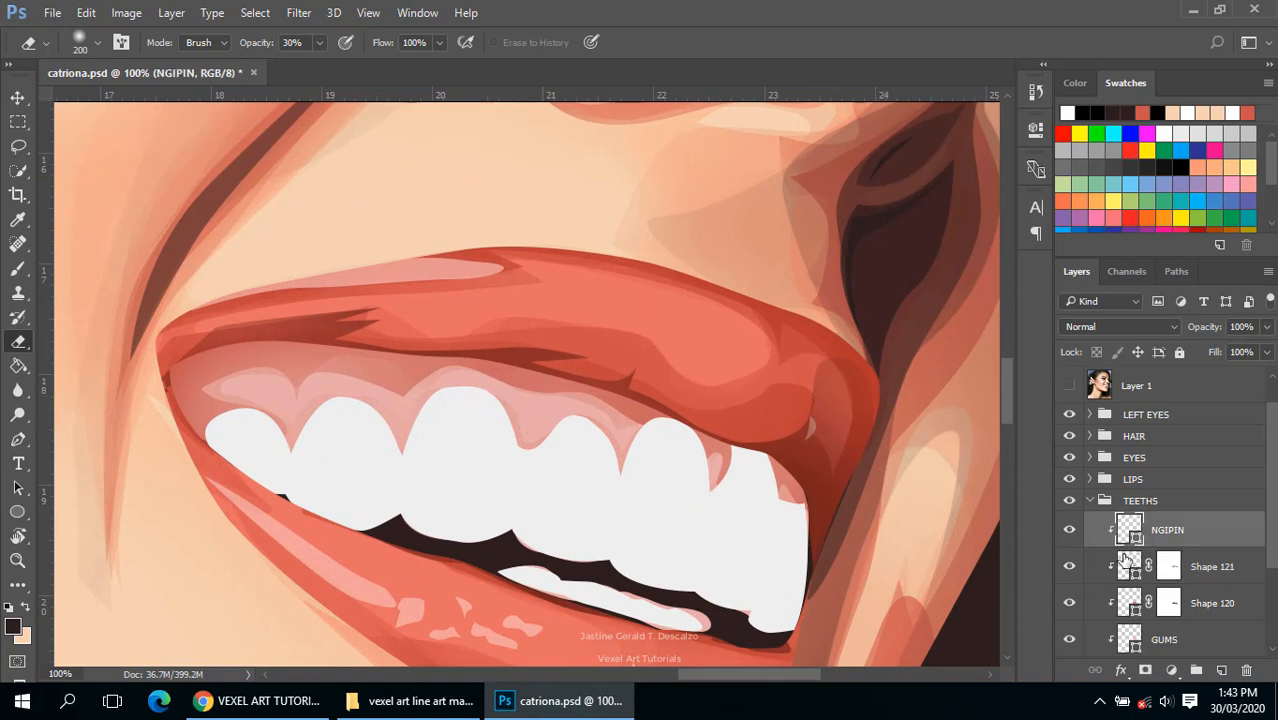
key(p)
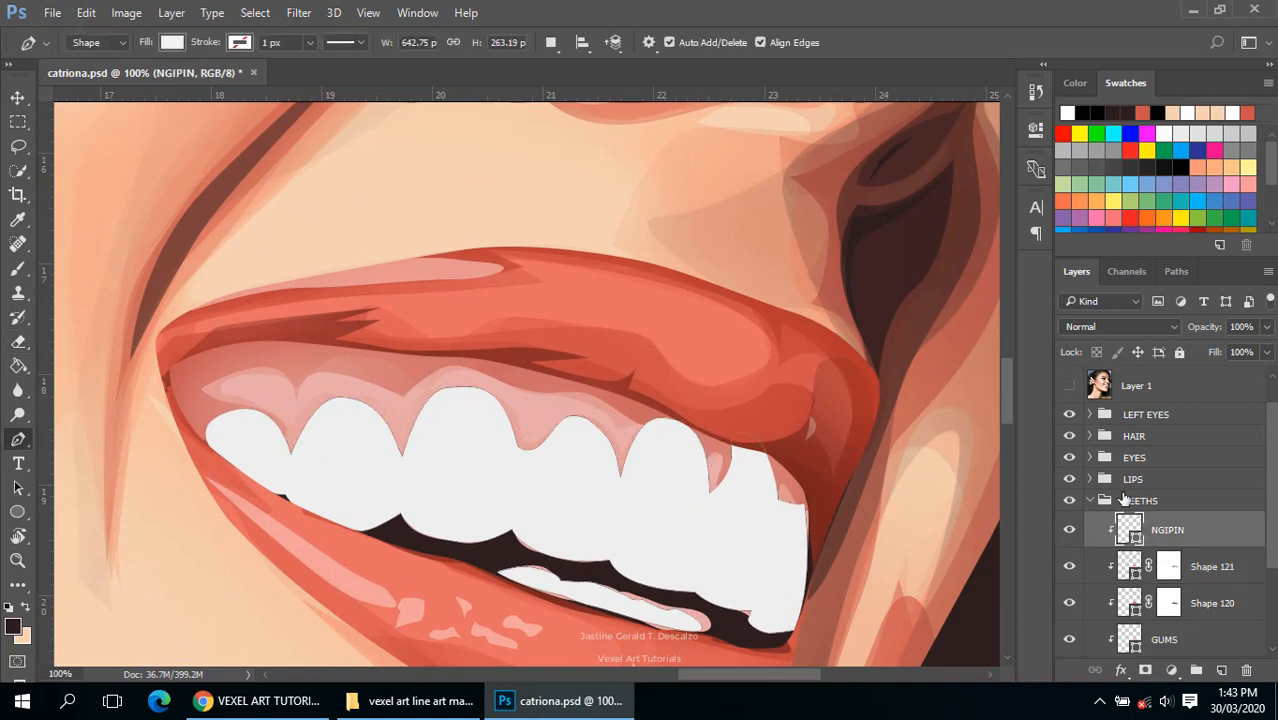
click(1125, 558)
click(550, 42)
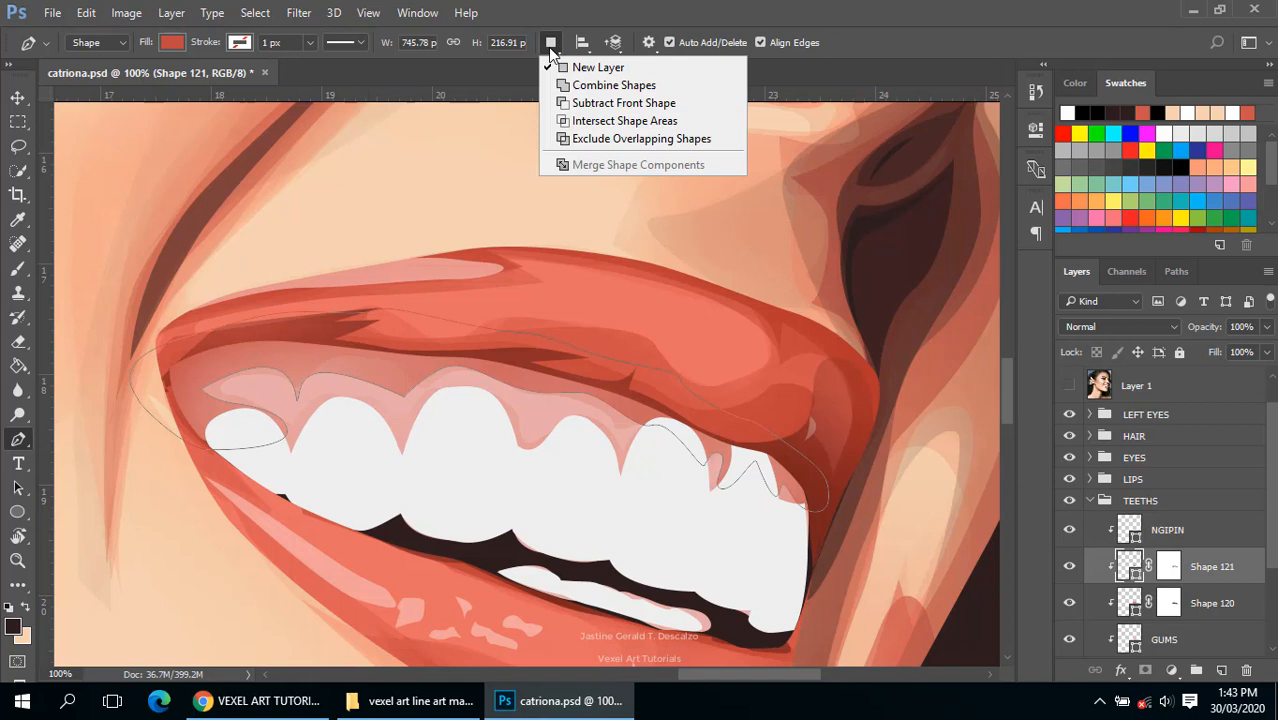
click(612, 85)
click(310, 407)
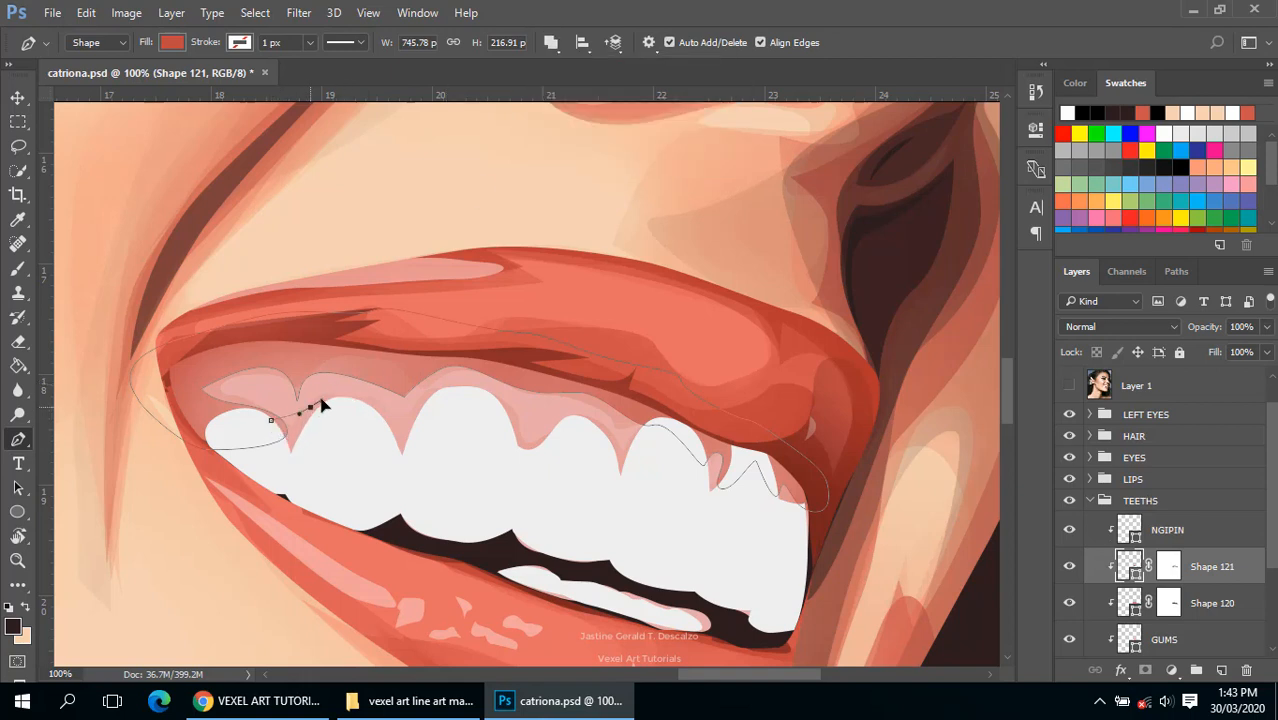
drag(346, 398, 367, 405)
click(393, 434)
click(432, 400)
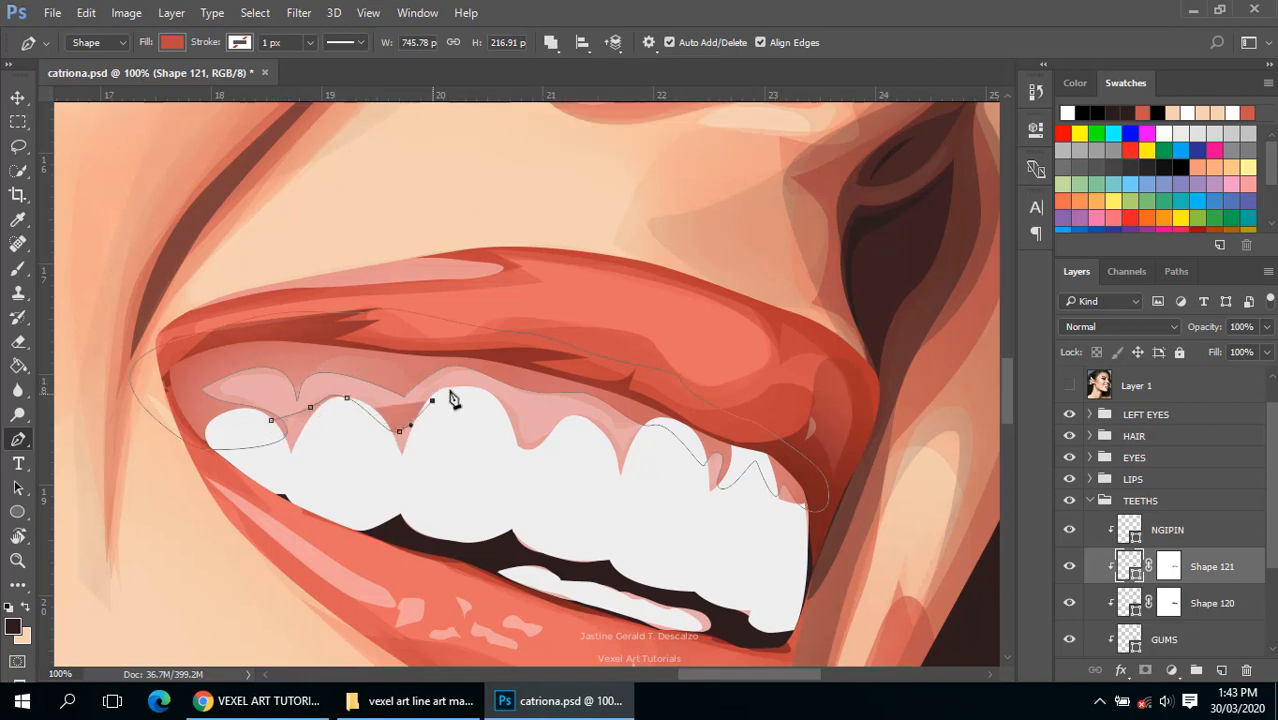
click(441, 383)
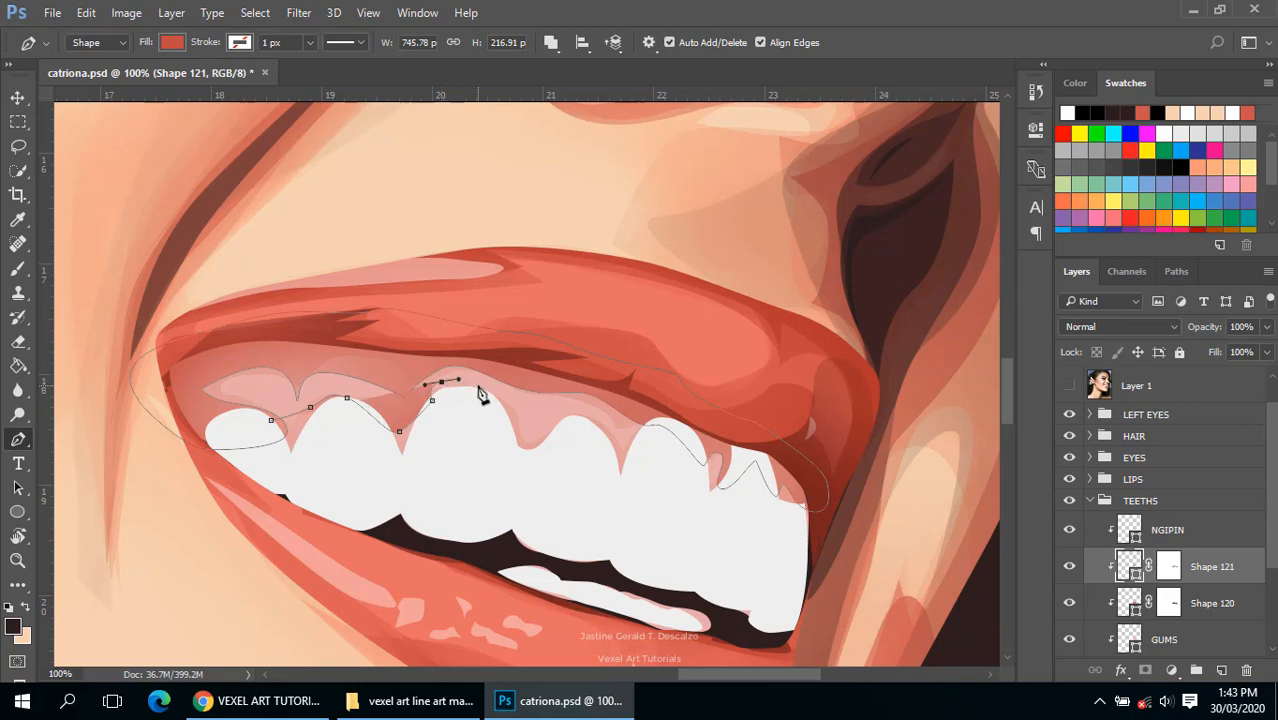
Step: Continue Shape 121's added outline along the remaining gum line to the farthest teeth and close it back across the teeth
click(478, 386)
drag(516, 422, 709, 447)
click(588, 415)
click(614, 431)
click(713, 474)
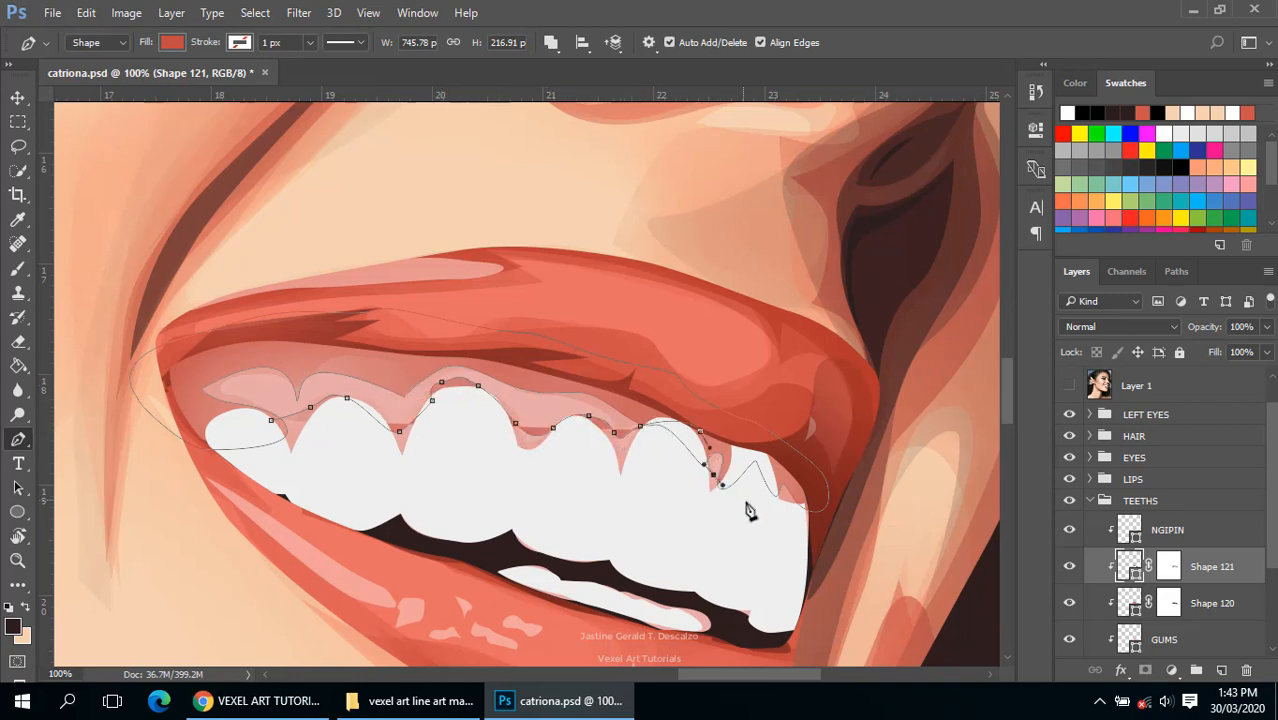
click(746, 501)
click(791, 494)
click(812, 511)
drag(544, 533, 388, 521)
click(287, 500)
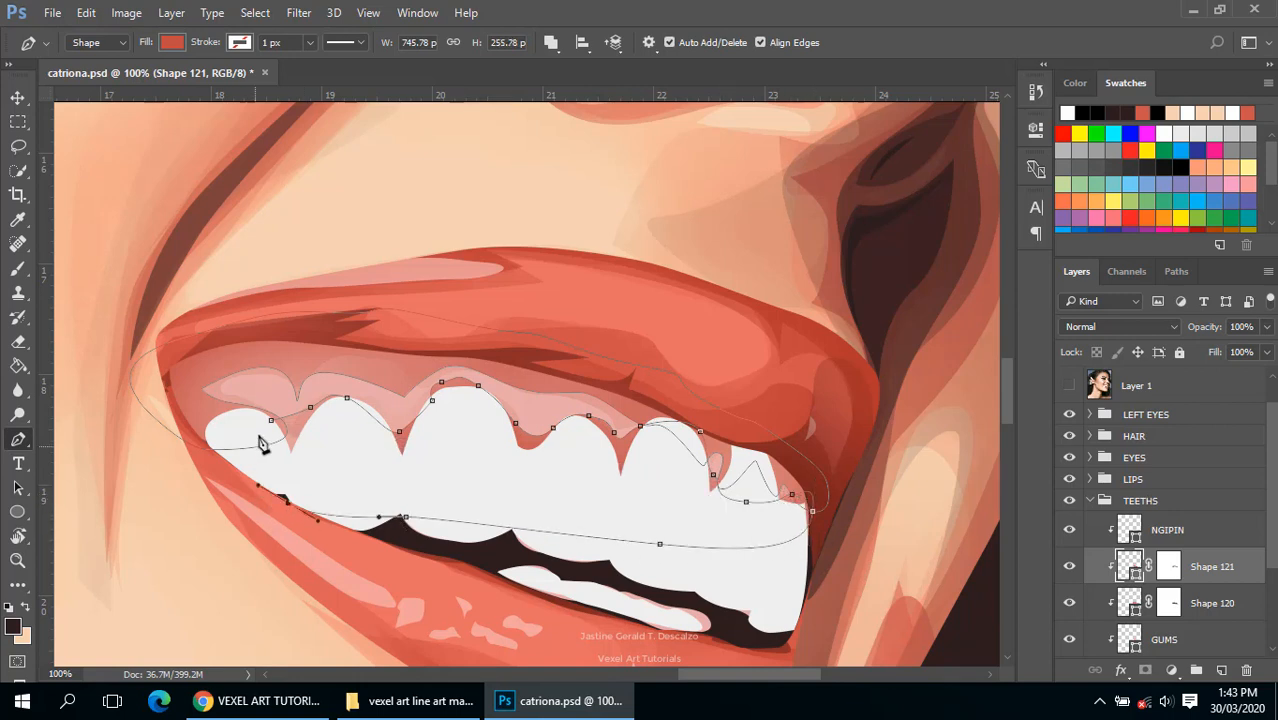
click(270, 421)
Step: Fade the added shading on Shape 121's layer mask with the Eraser at 30% opacity and check it against the whole portrait
click(1168, 567)
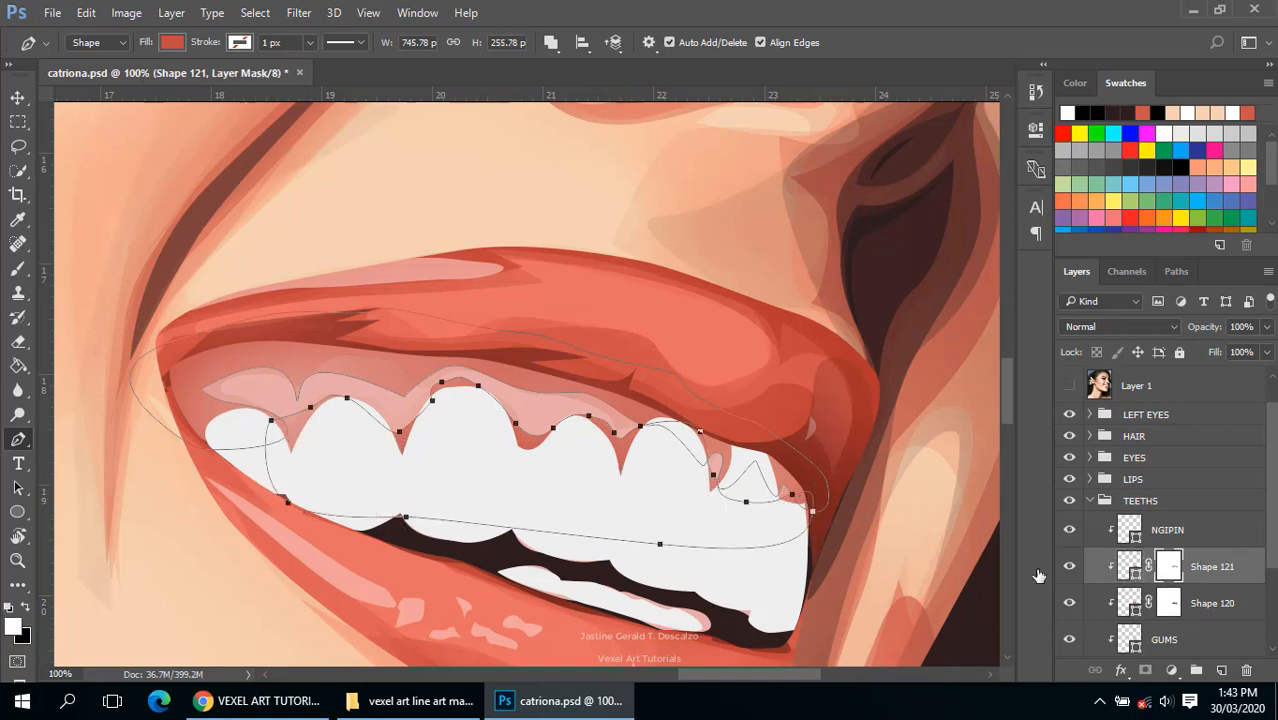
key(e)
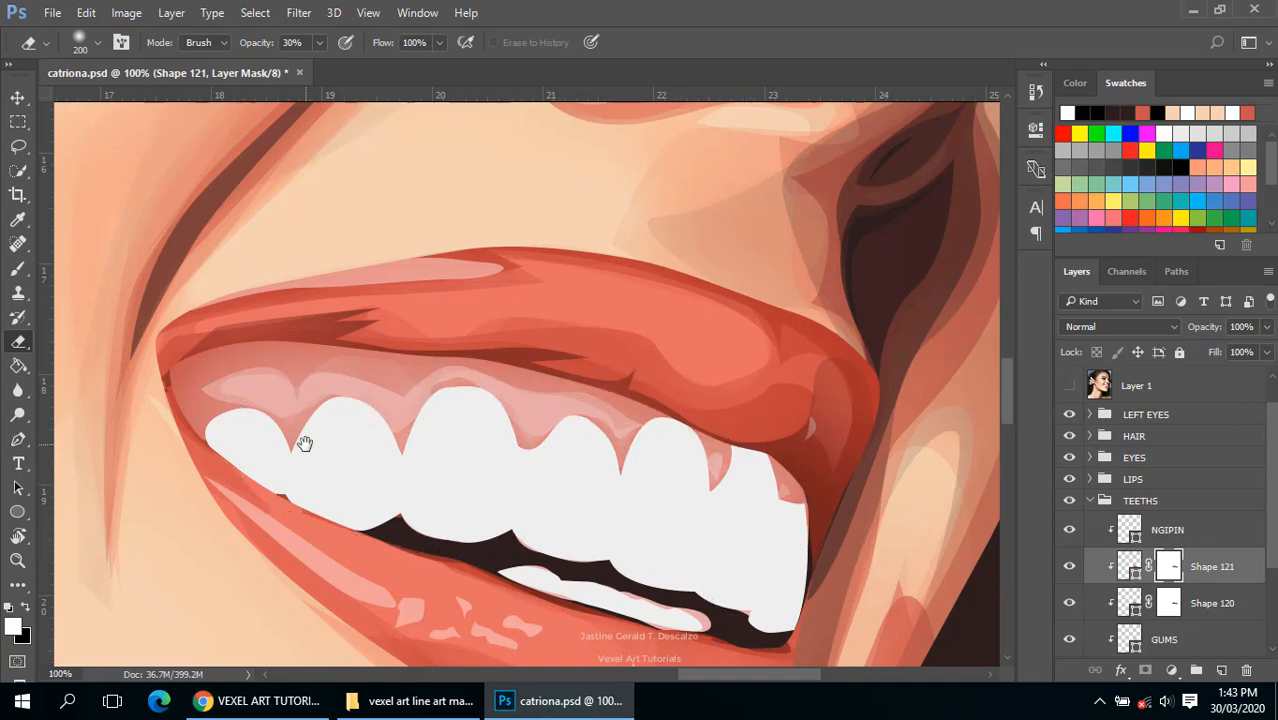
alt+click(528, 479)
alt+click(542, 482)
alt+click(542, 482)
alt+click(582, 497)
alt+click(582, 497)
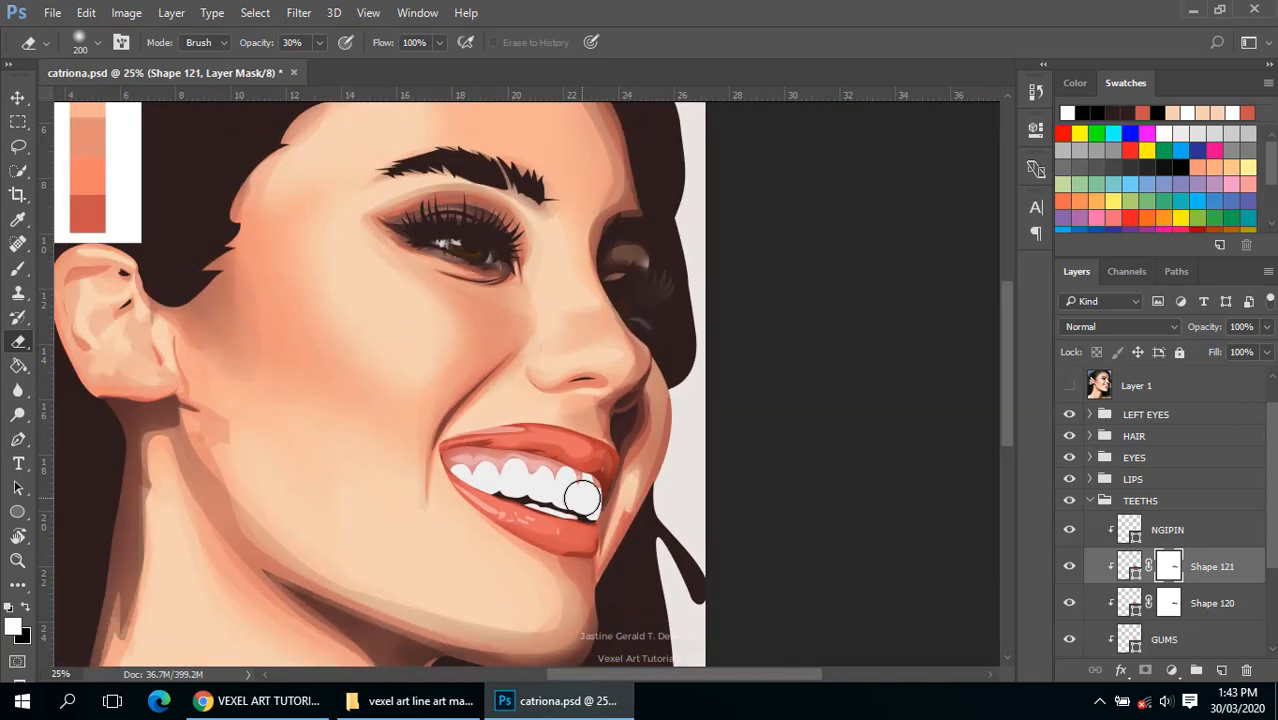
Step: Show Layer 1 and compare the gum shading outlines of Shape 121 and Shape 120 with the reference photo
key(p)
click(1069, 386)
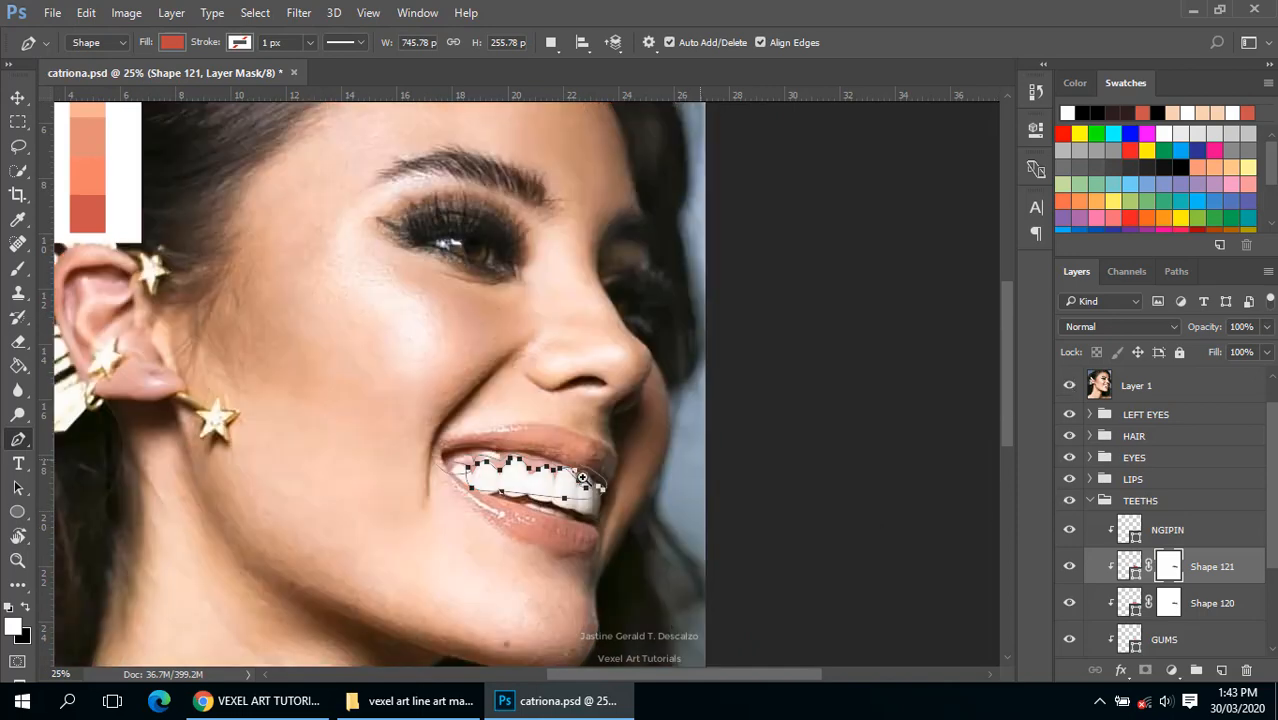
ctrl+click(528, 478)
ctrl+click(545, 475)
ctrl+click(545, 475)
ctrl+click(550, 468)
drag(477, 461, 493, 460)
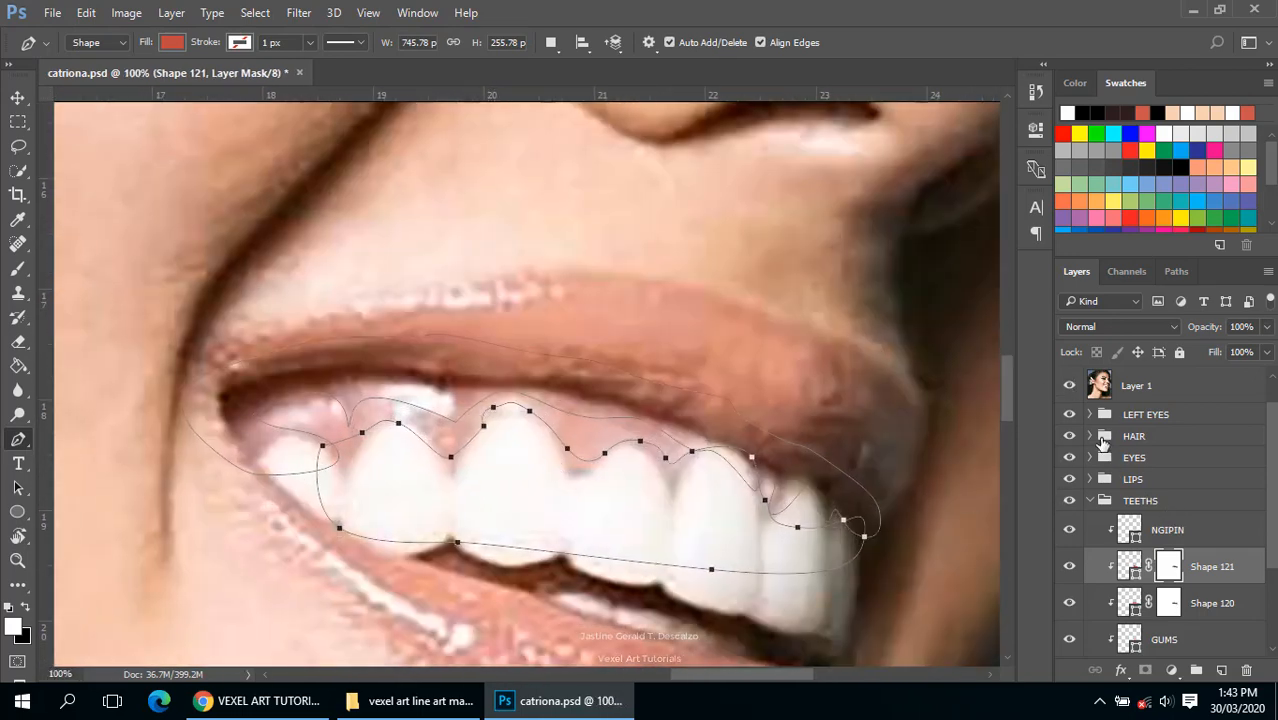
click(1135, 613)
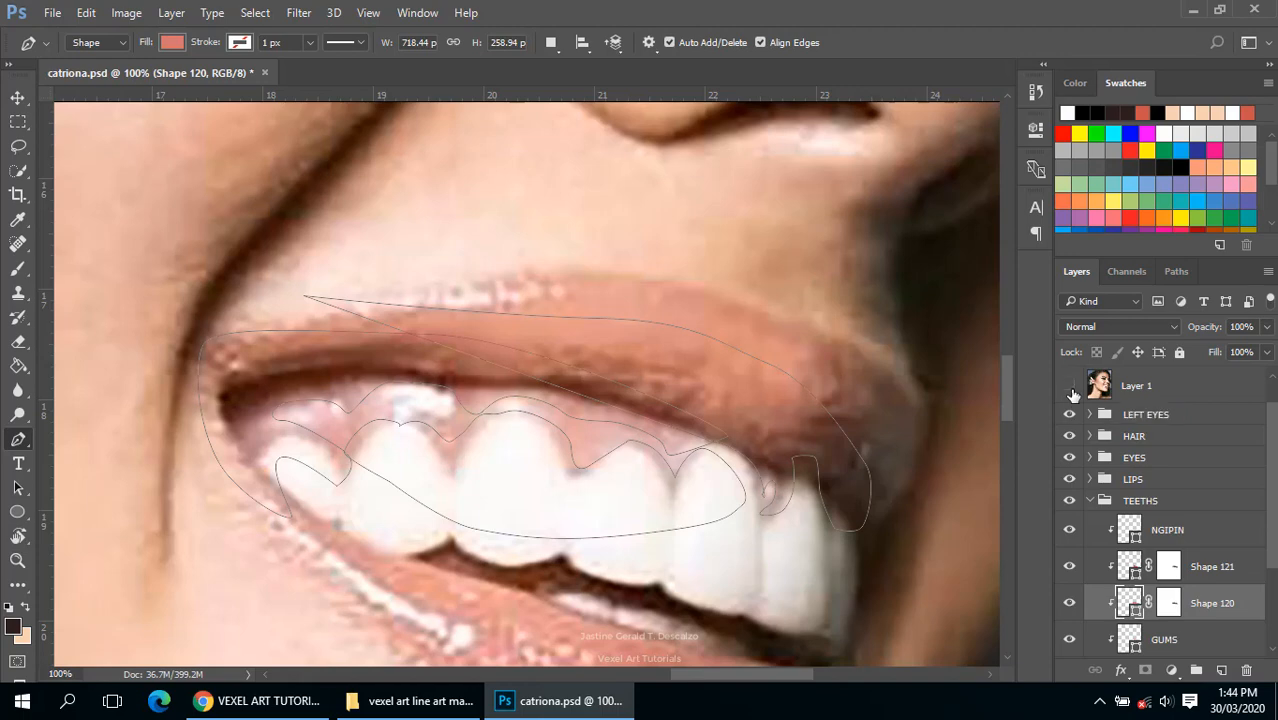
click(1069, 387)
click(1069, 387)
scroll(1104, 443, up, 1)
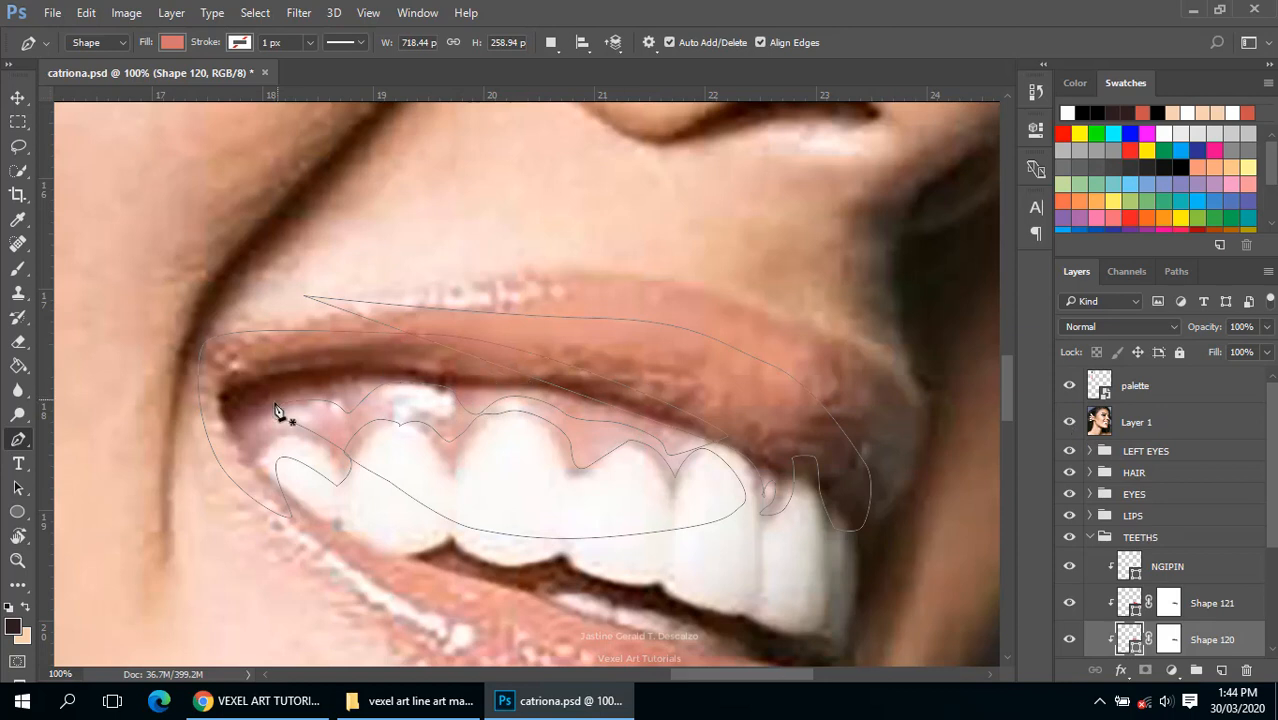
Step: Start a new shading shape above Shape 121, tracing from the mouth corner along the upper gum edge beneath the lip
click(1113, 603)
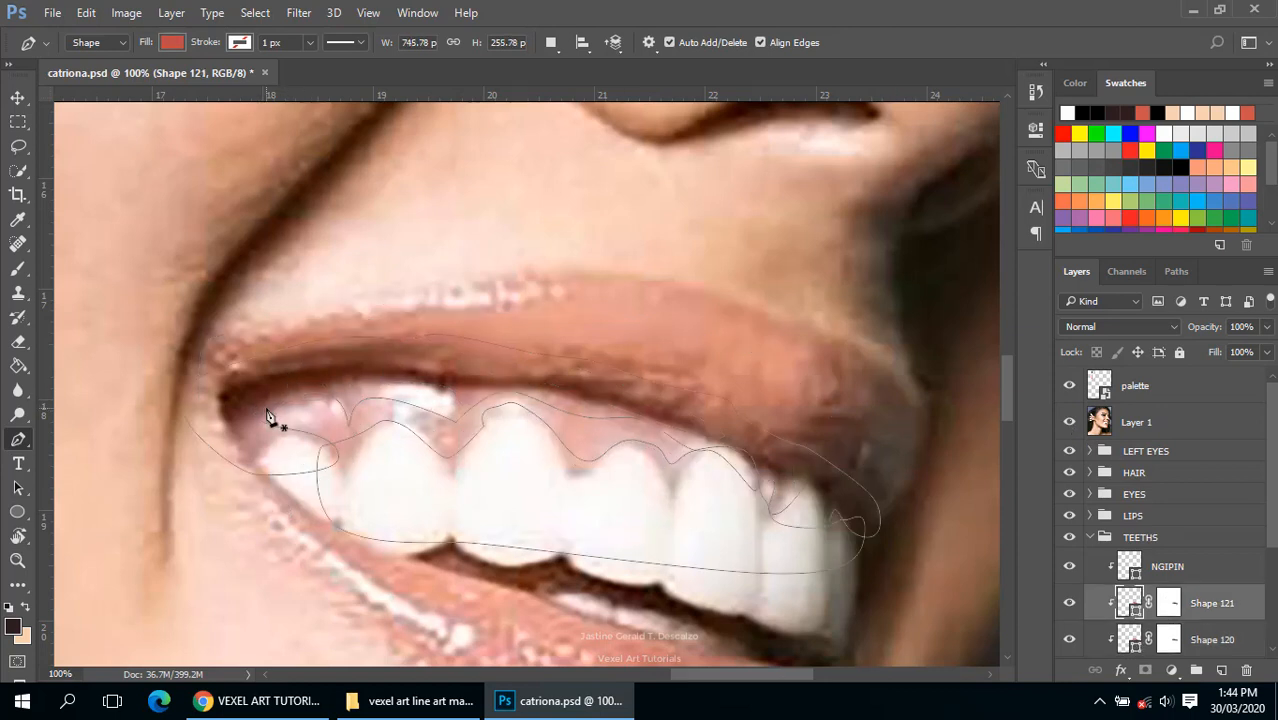
click(238, 420)
drag(330, 393, 424, 400)
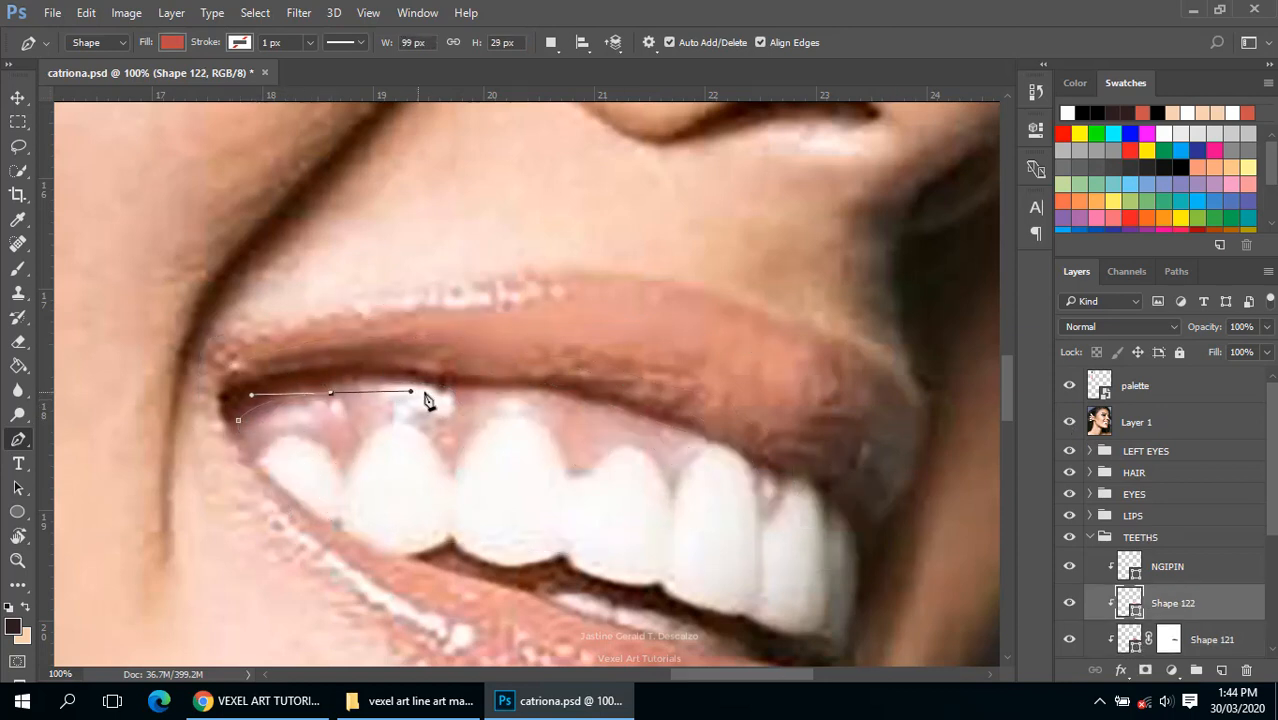
drag(335, 387, 383, 398)
alt+click(335, 387)
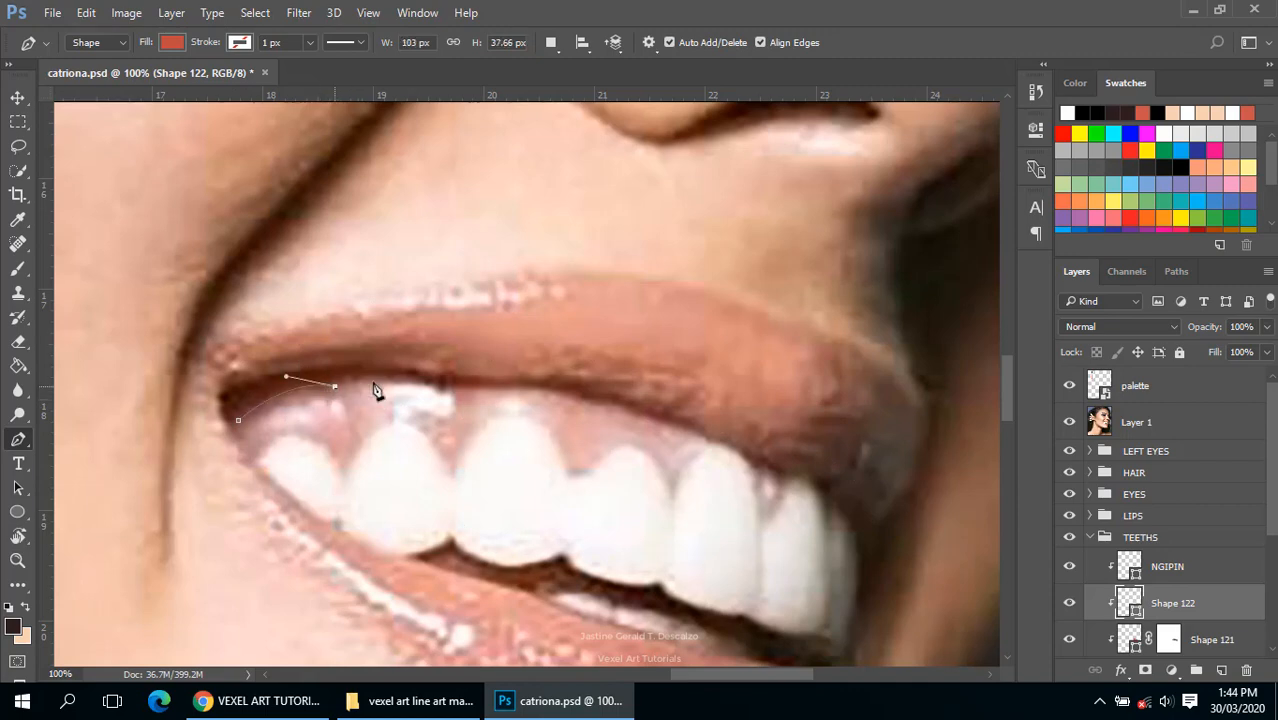
click(382, 382)
click(446, 387)
click(462, 402)
drag(526, 392, 566, 398)
click(583, 405)
click(615, 410)
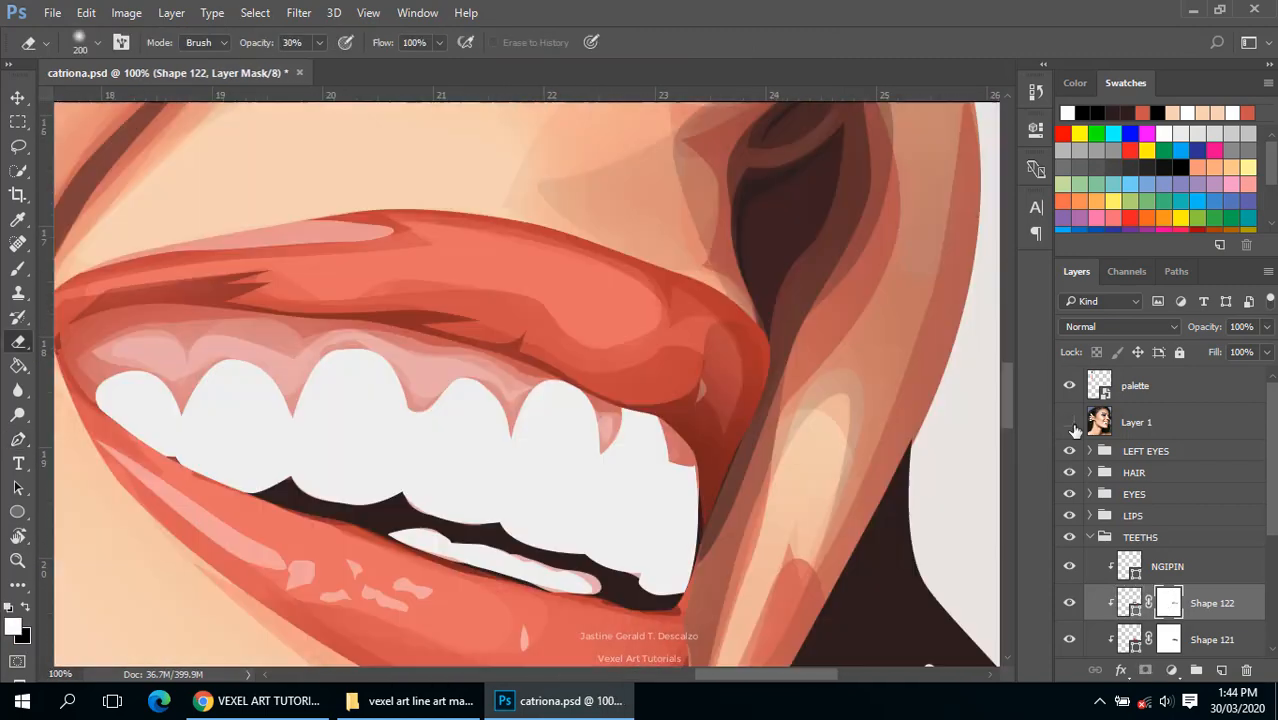
Step: Hide the palette layer and Layer 1, leaving all artwork groups and the Color Fill 1 background shown
drag(1069, 515, 1071, 428)
click(1069, 422)
scroll(1100, 515, down, 3)
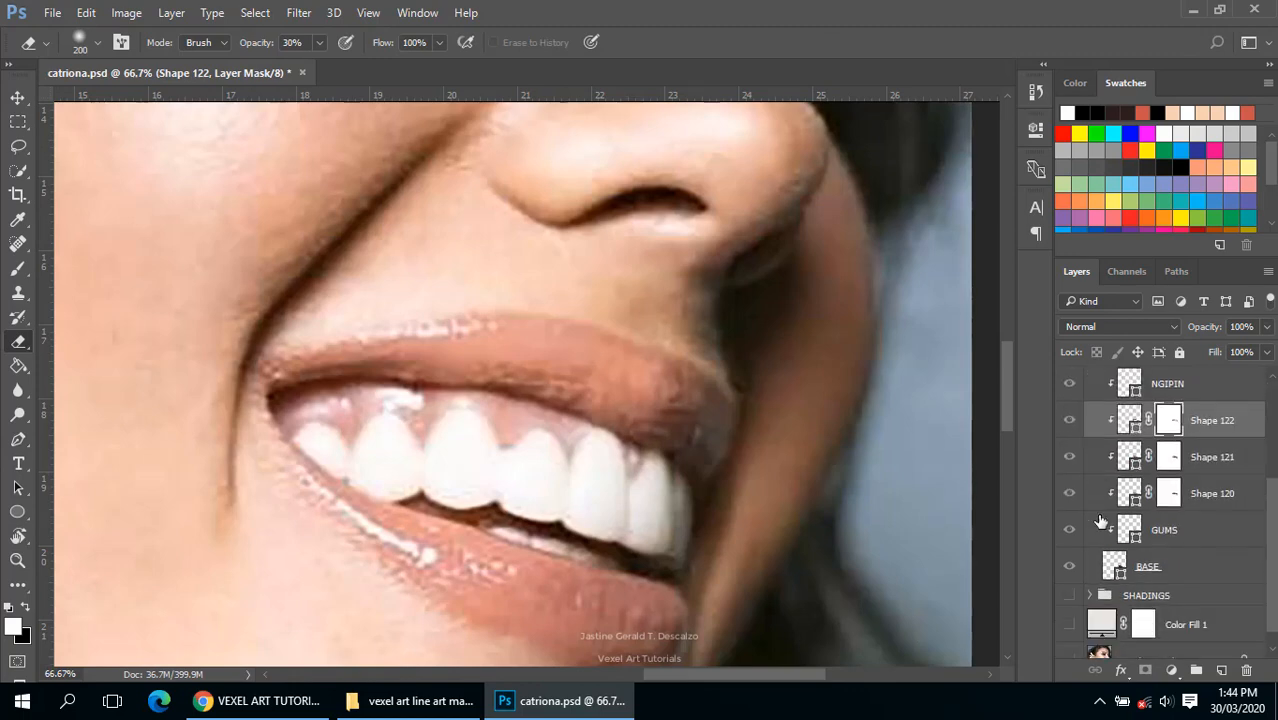
scroll(1100, 510, up, 2)
click(1070, 500)
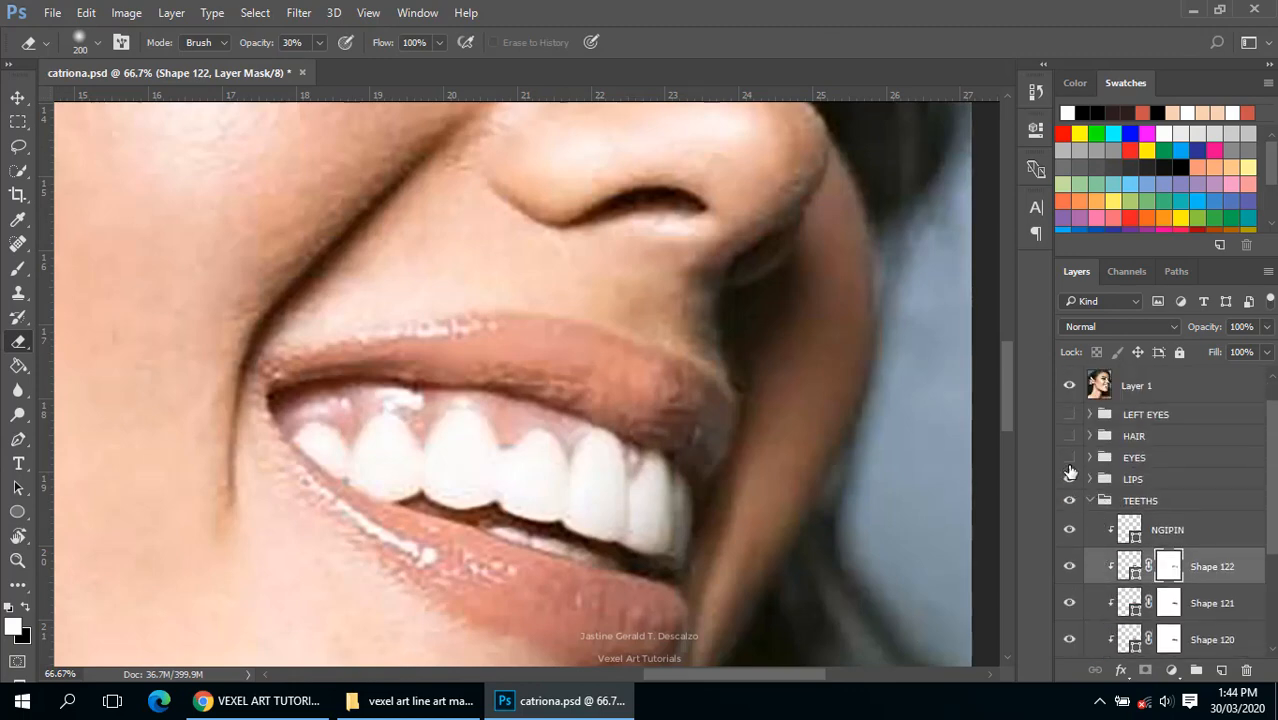
click(1070, 385)
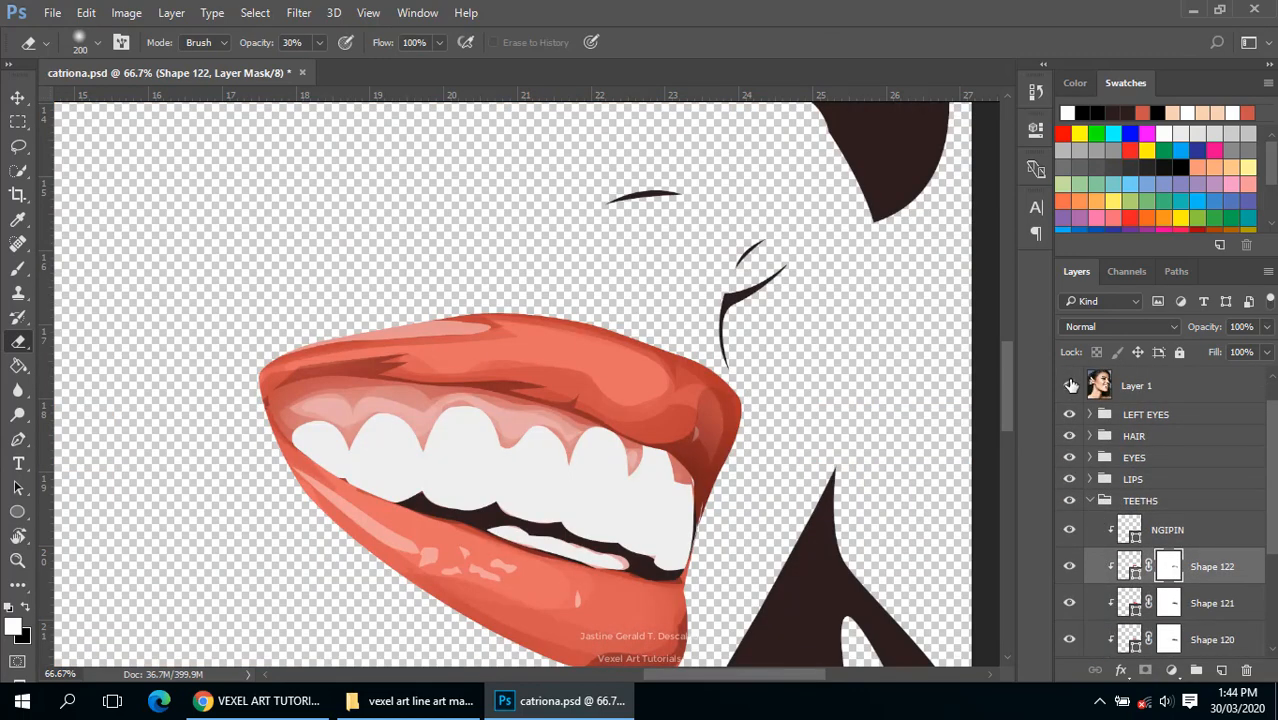
click(1070, 385)
scroll(1083, 505, down, 3)
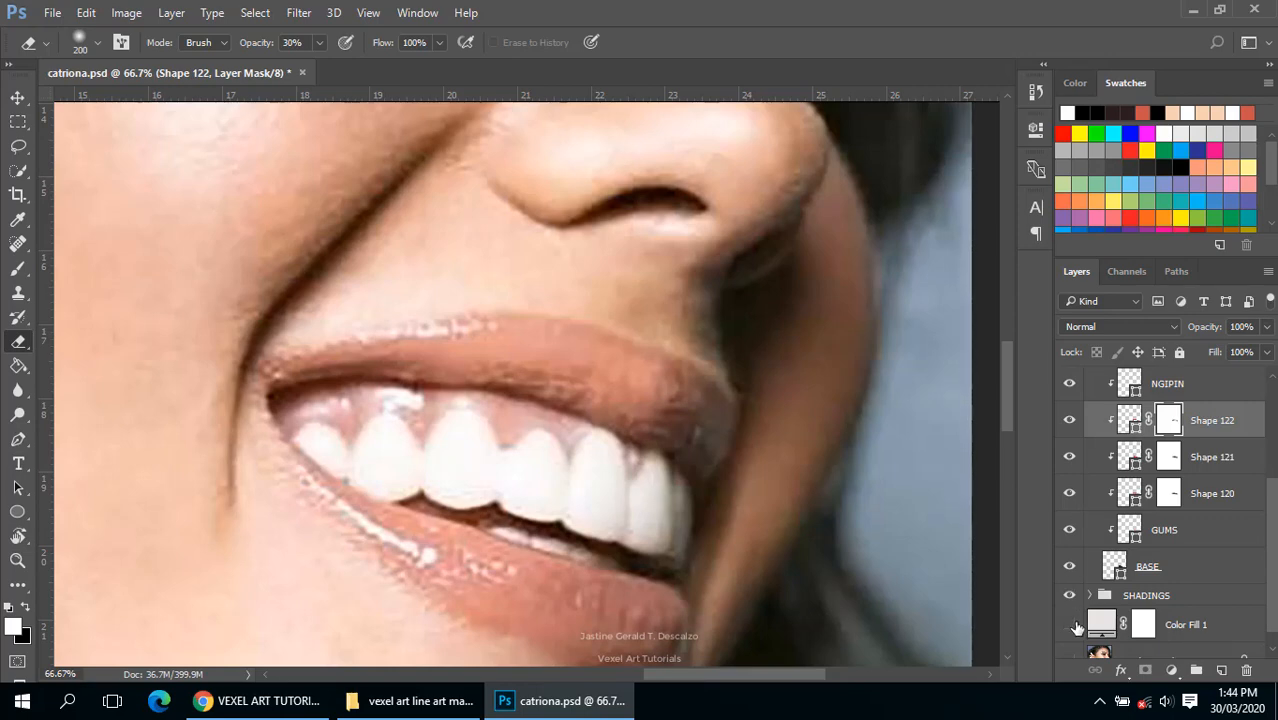
scroll(1095, 470, up, 3)
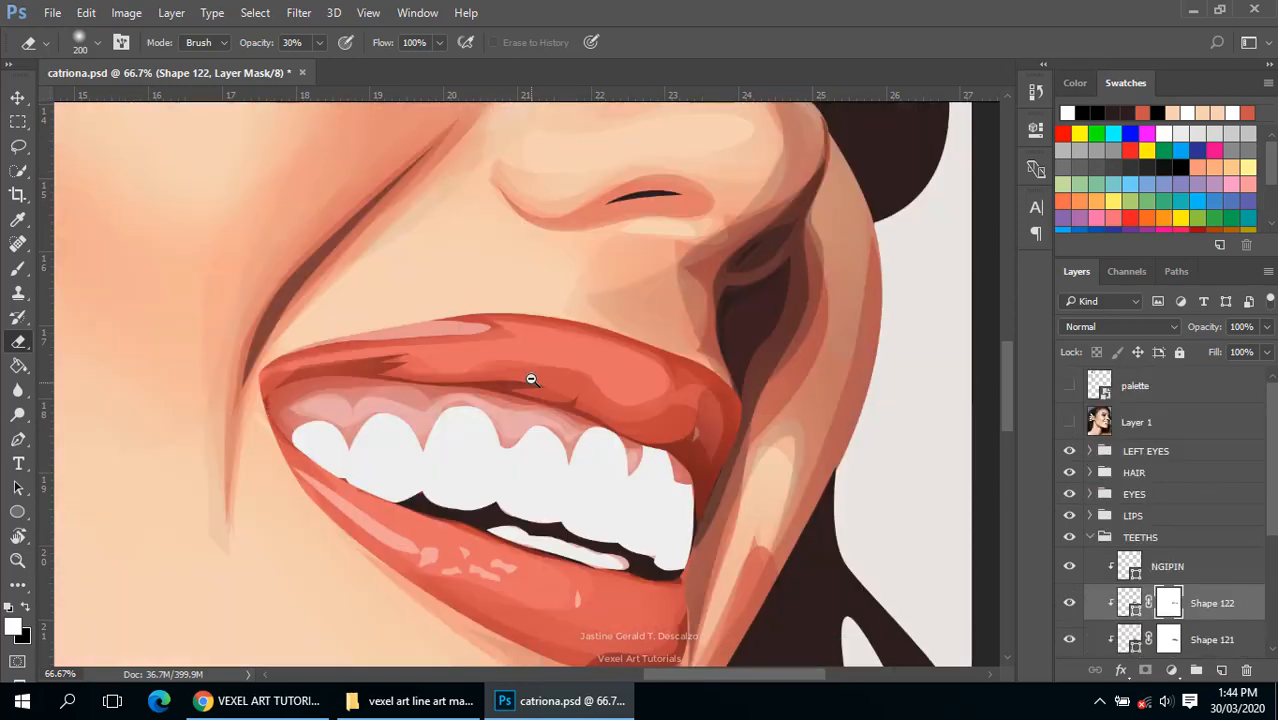
Step: Examine the gum shading in the whole portrait, then up close around the teeth
alt+click(532, 380)
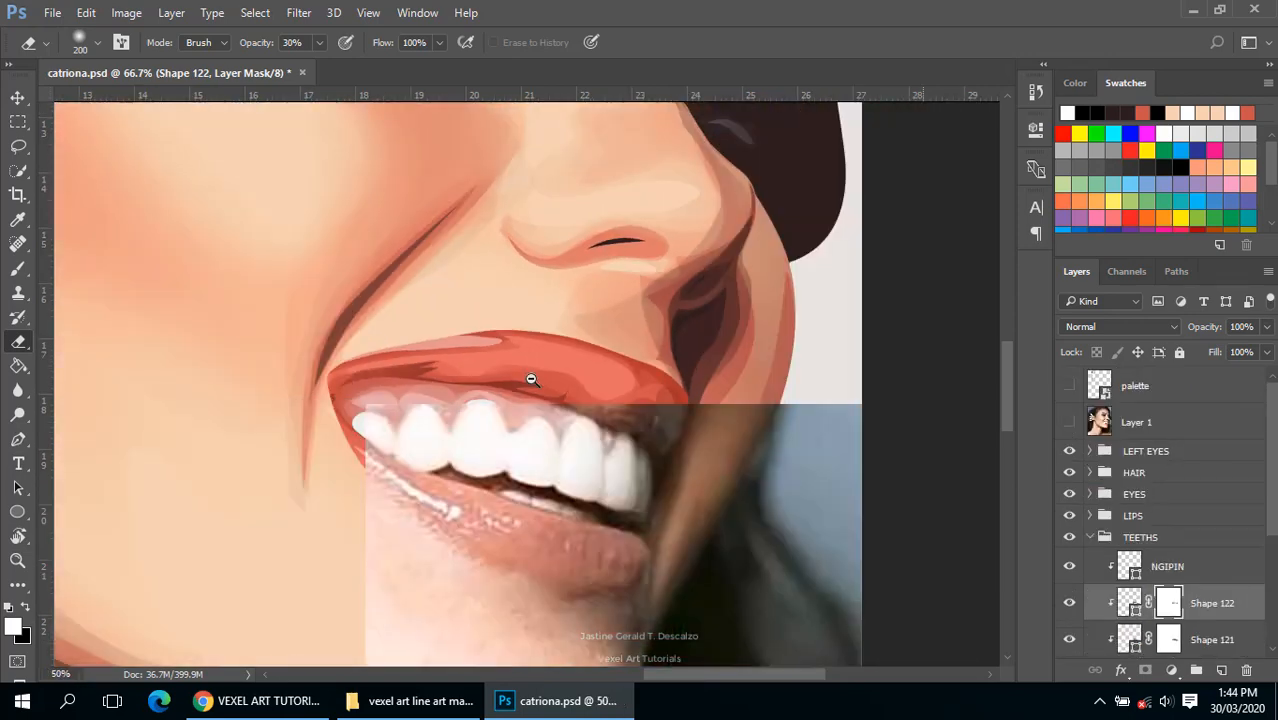
alt+click(532, 380)
alt+click(532, 380)
alt+click(532, 380)
drag(568, 379, 624, 453)
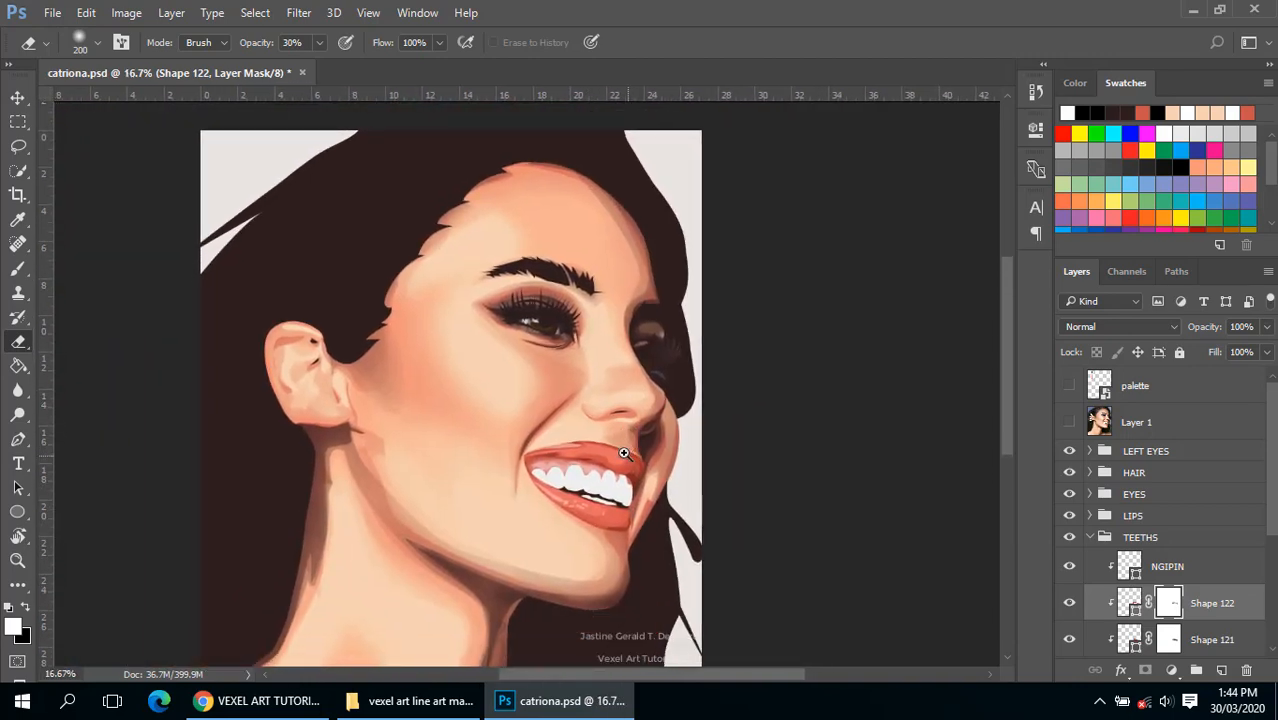
ctrl+click(624, 453)
ctrl+click(624, 453)
ctrl+click(576, 471)
ctrl+click(576, 379)
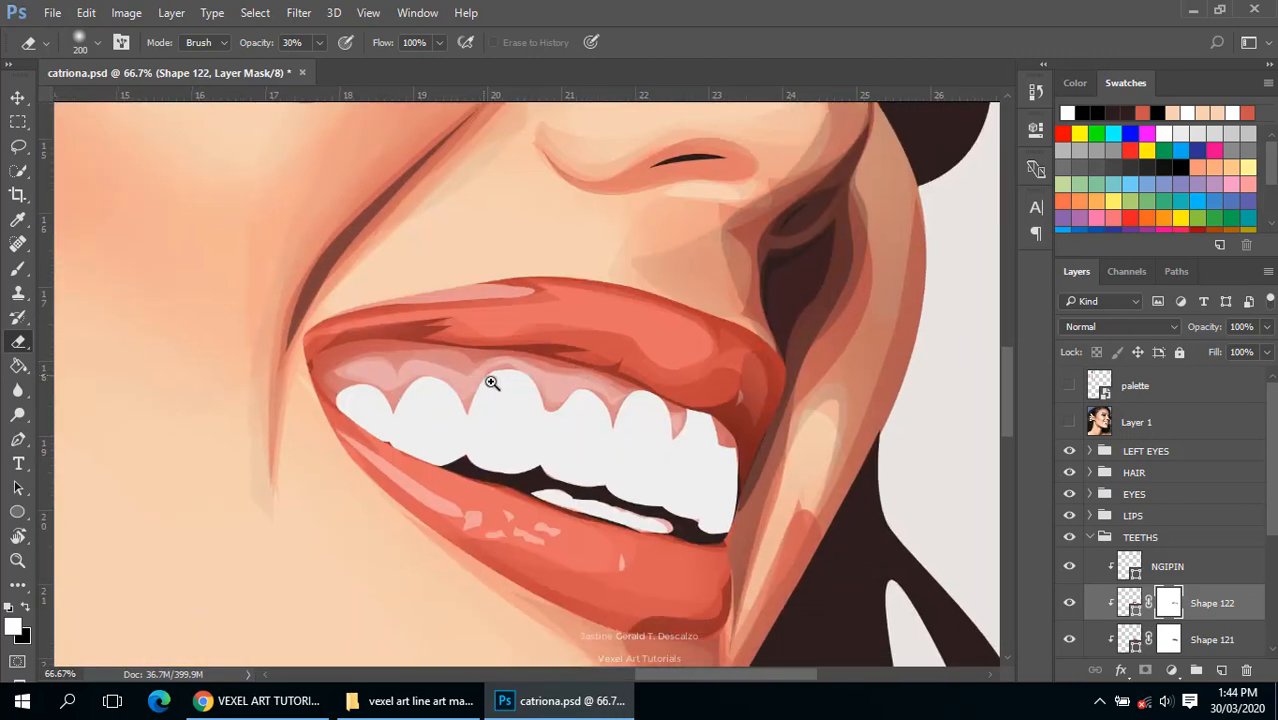
ctrl+click(491, 375)
Step: Show Layer 1 and start another, narrower shading shape above Shape 122, tracing from the mouth corner along the upper lip's inner edge
key(p)
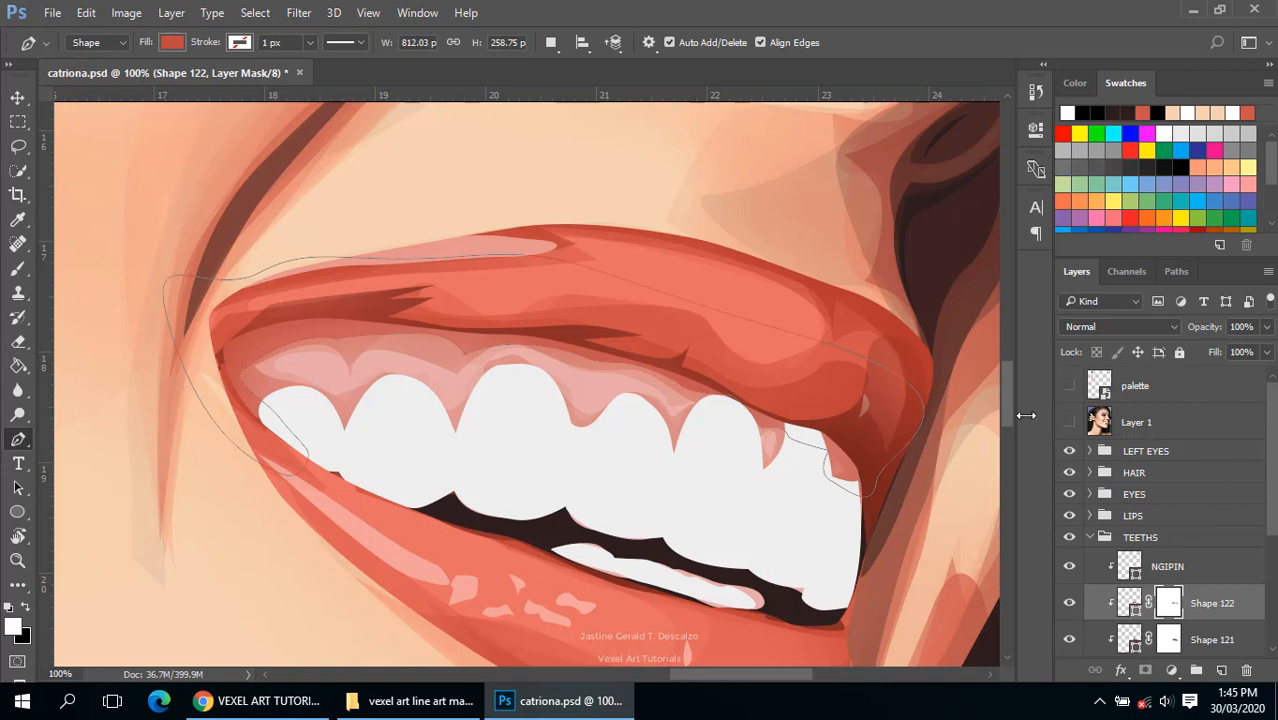
click(1069, 422)
drag(456, 403, 484, 405)
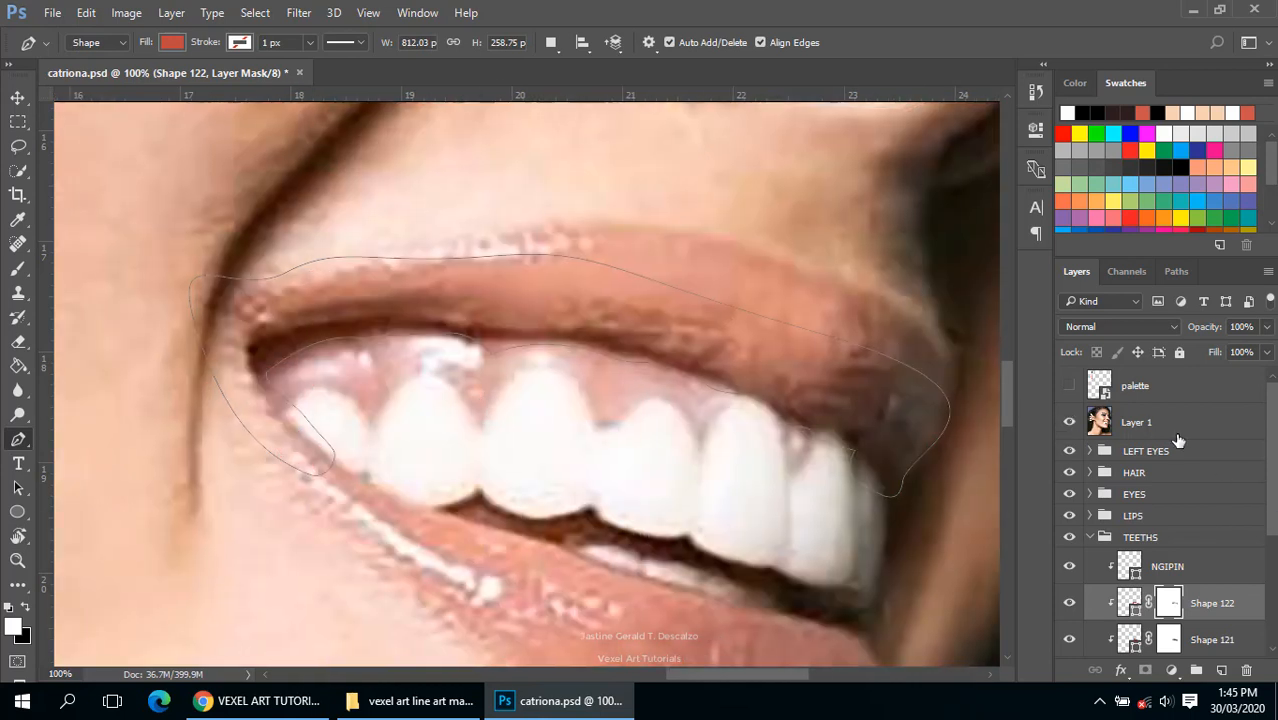
click(264, 386)
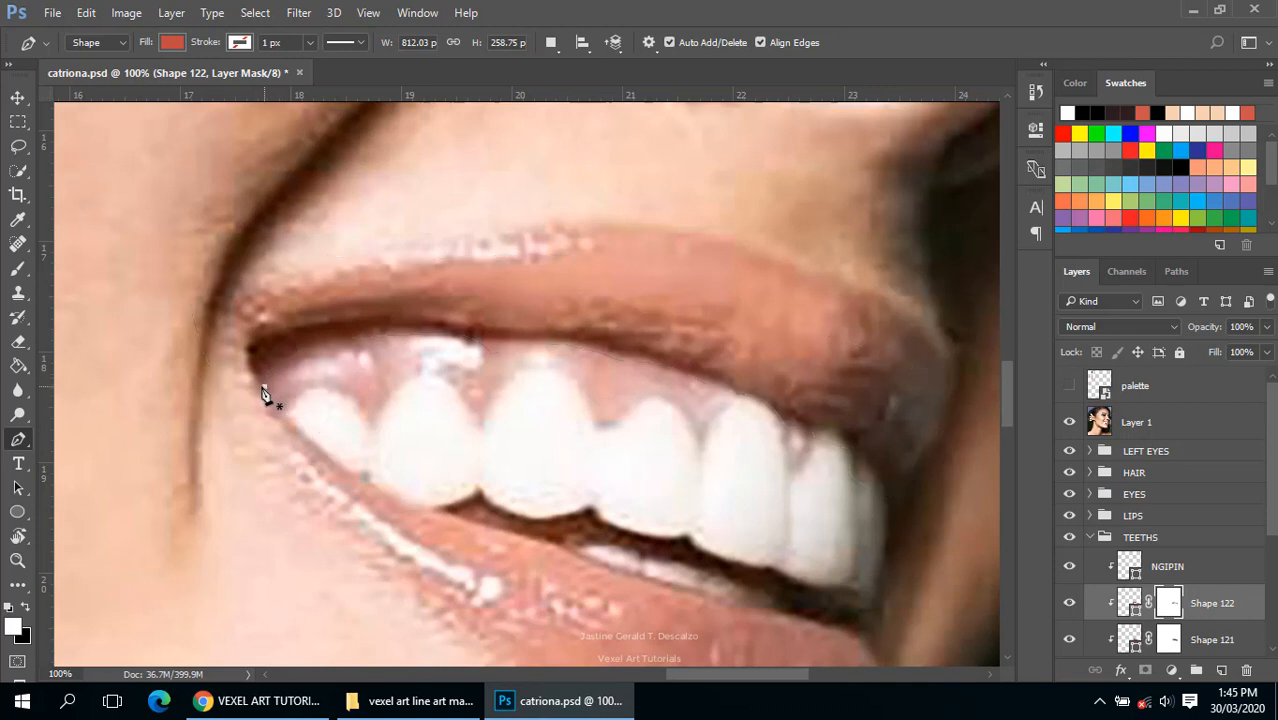
drag(280, 356, 642, 358)
alt+click(479, 341)
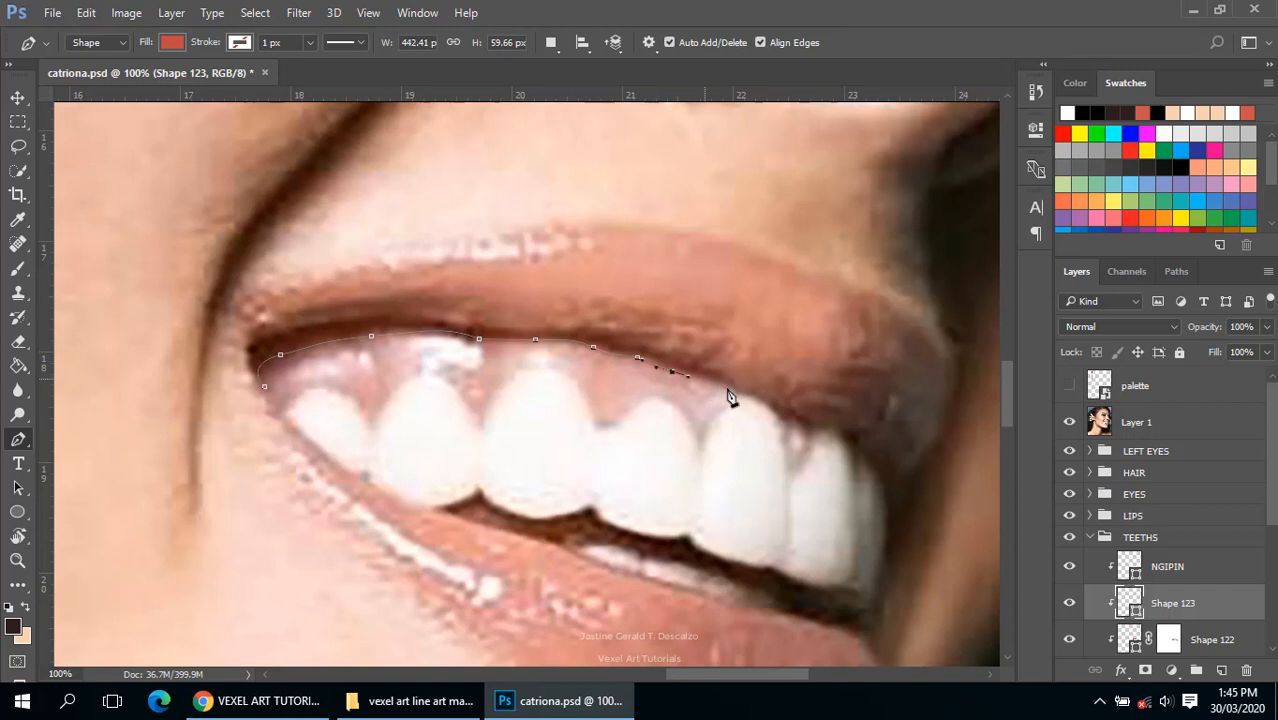
Step: Trace the narrow shading shape on to the farthest teeth, then close it back over the upper lip at the mouth corner
drag(725, 388, 855, 465)
click(873, 481)
drag(906, 428, 842, 365)
drag(622, 263, 531, 262)
drag(289, 266, 201, 397)
click(264, 387)
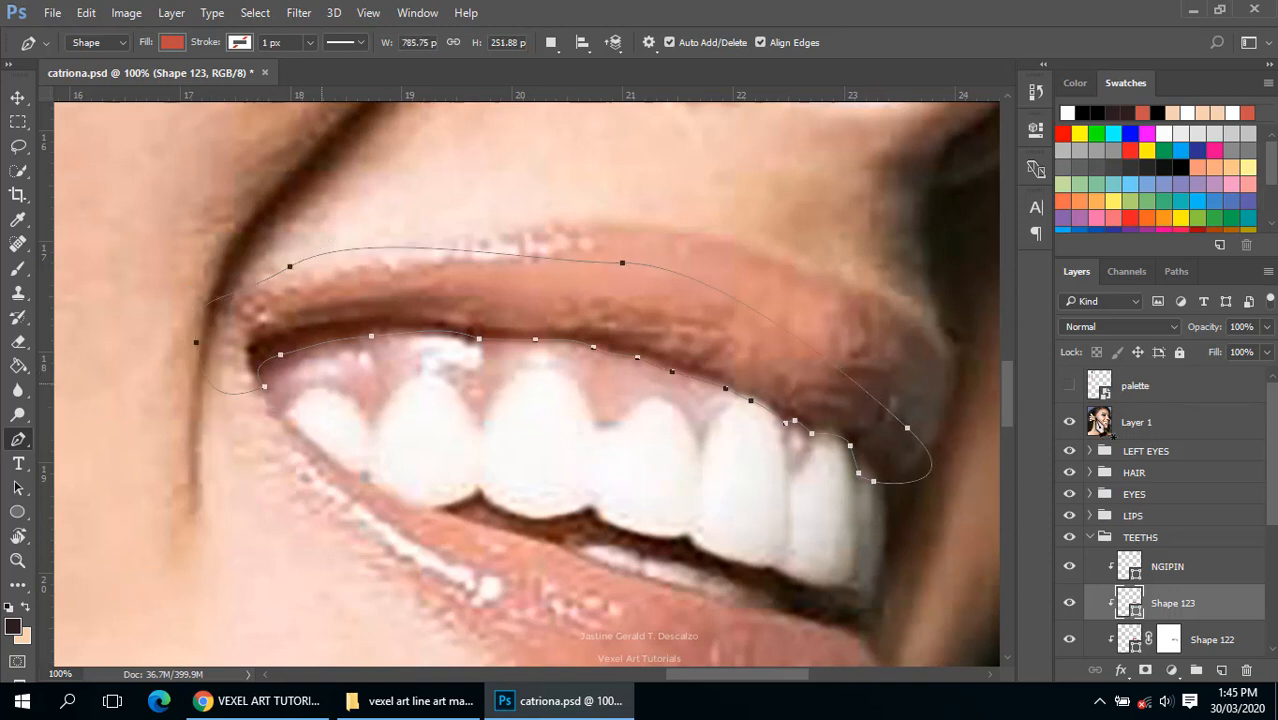
Step: Hide Layer 1 and set Shape 123's fill to the dark red 9b3731 sampled from the upper lip's shadow
click(1069, 424)
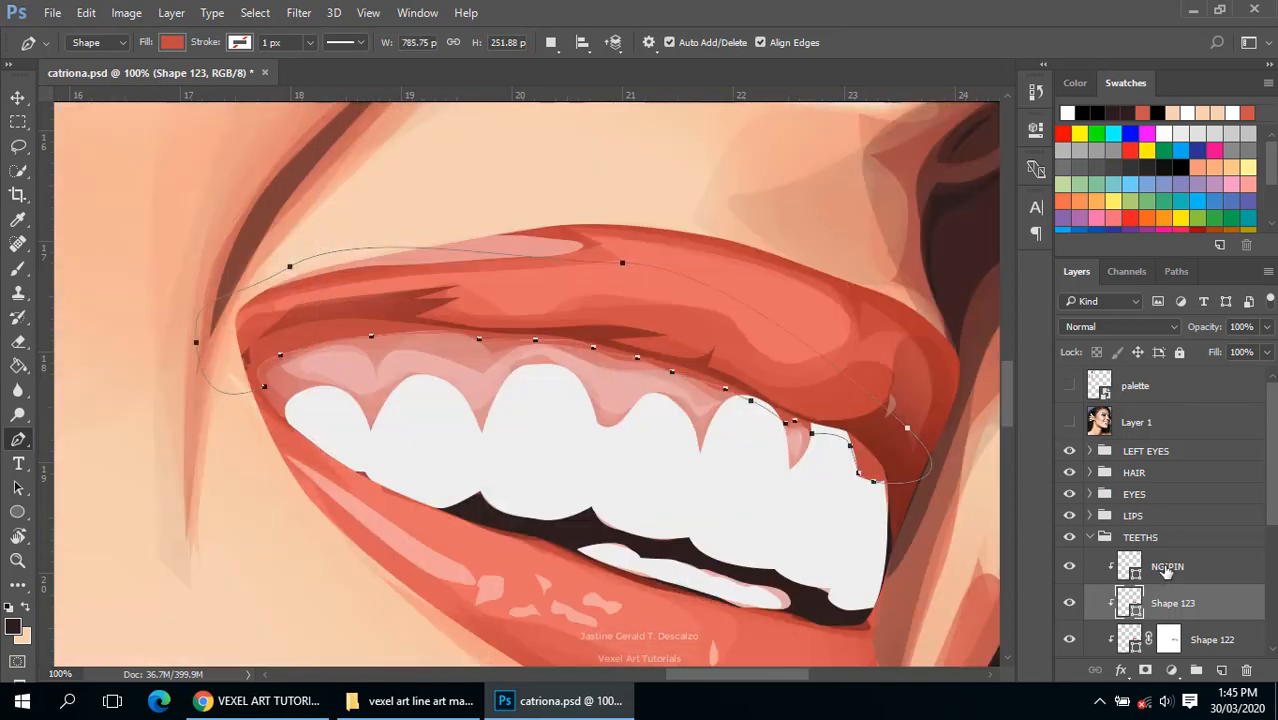
double_click(1137, 617)
click(418, 302)
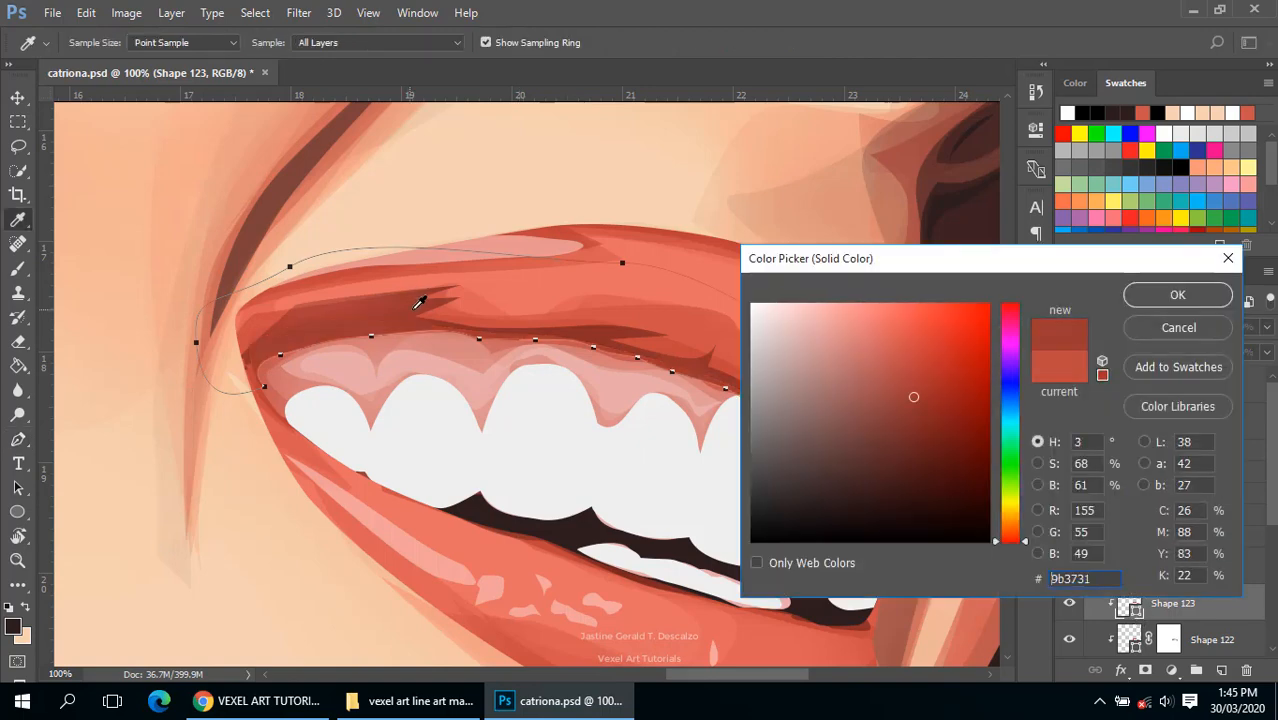
click(1157, 294)
scroll(765, 370, down, 1)
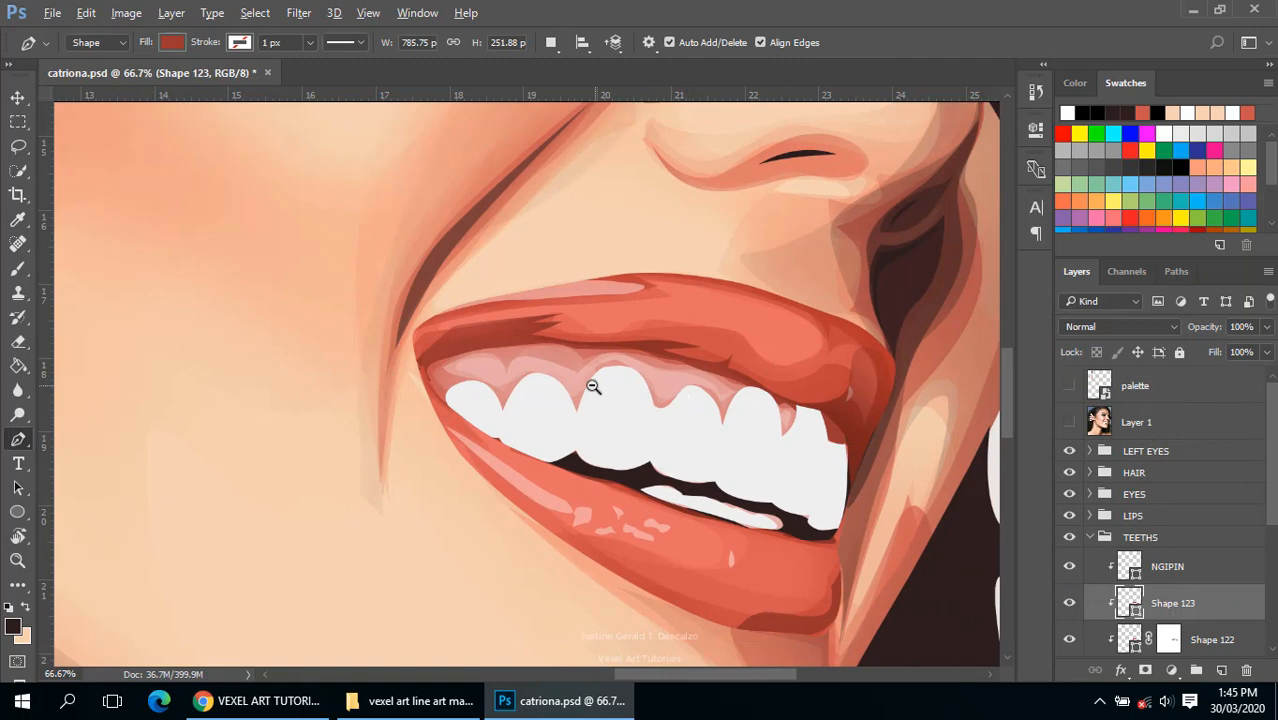
Step: Compare the gum shading with the reference photo by switching Layer 1 on and off around the mouth
scroll(600, 380, down, 2)
scroll(522, 418, up, 1)
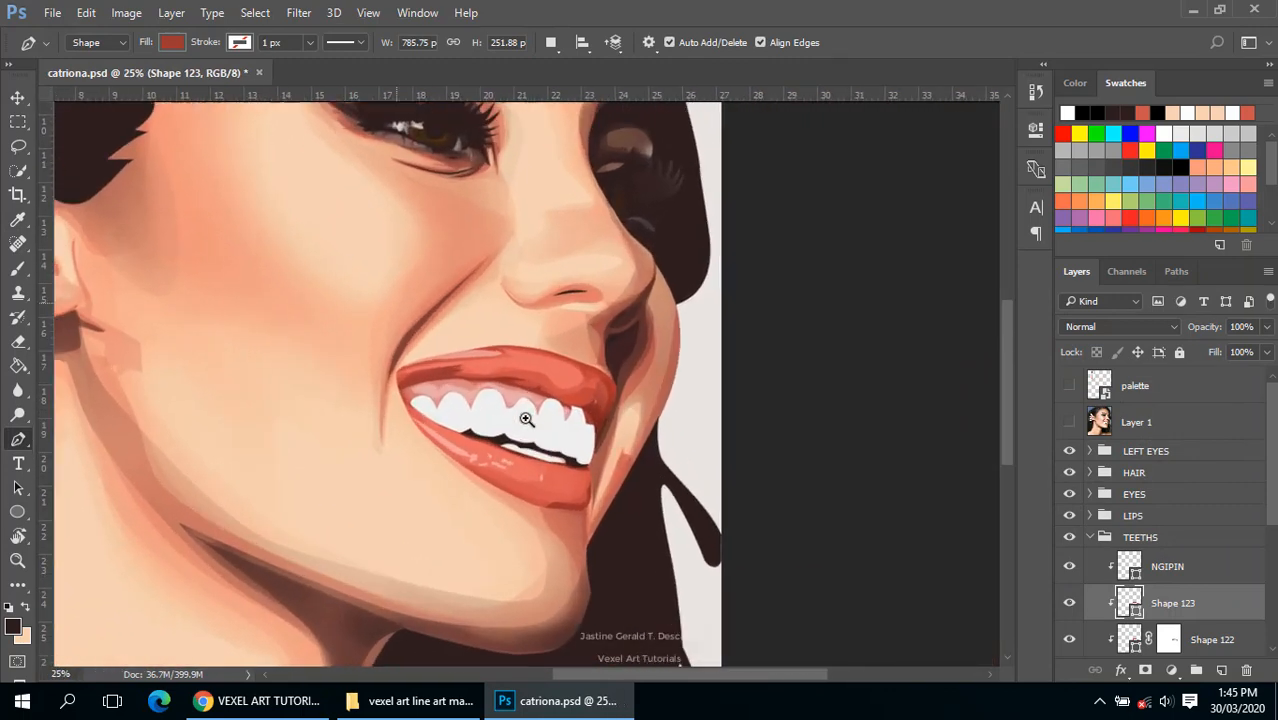
key(ctrl+plus)
click(1069, 430)
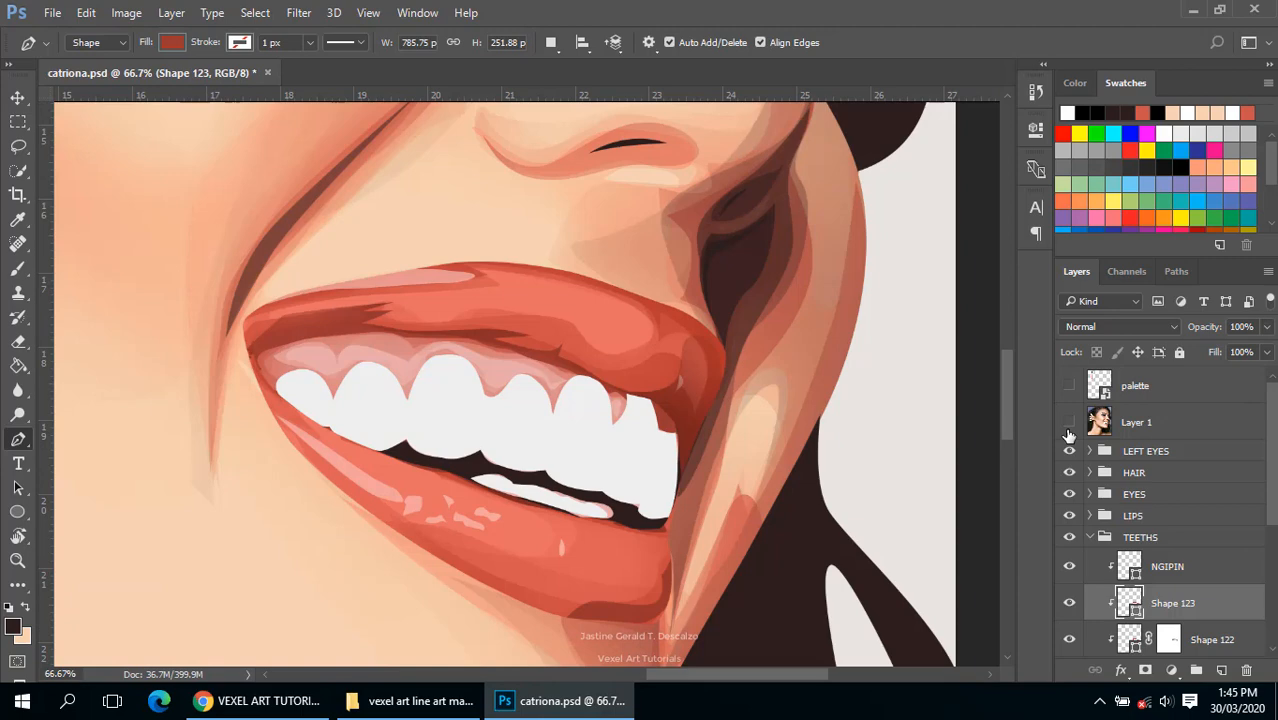
click(1069, 428)
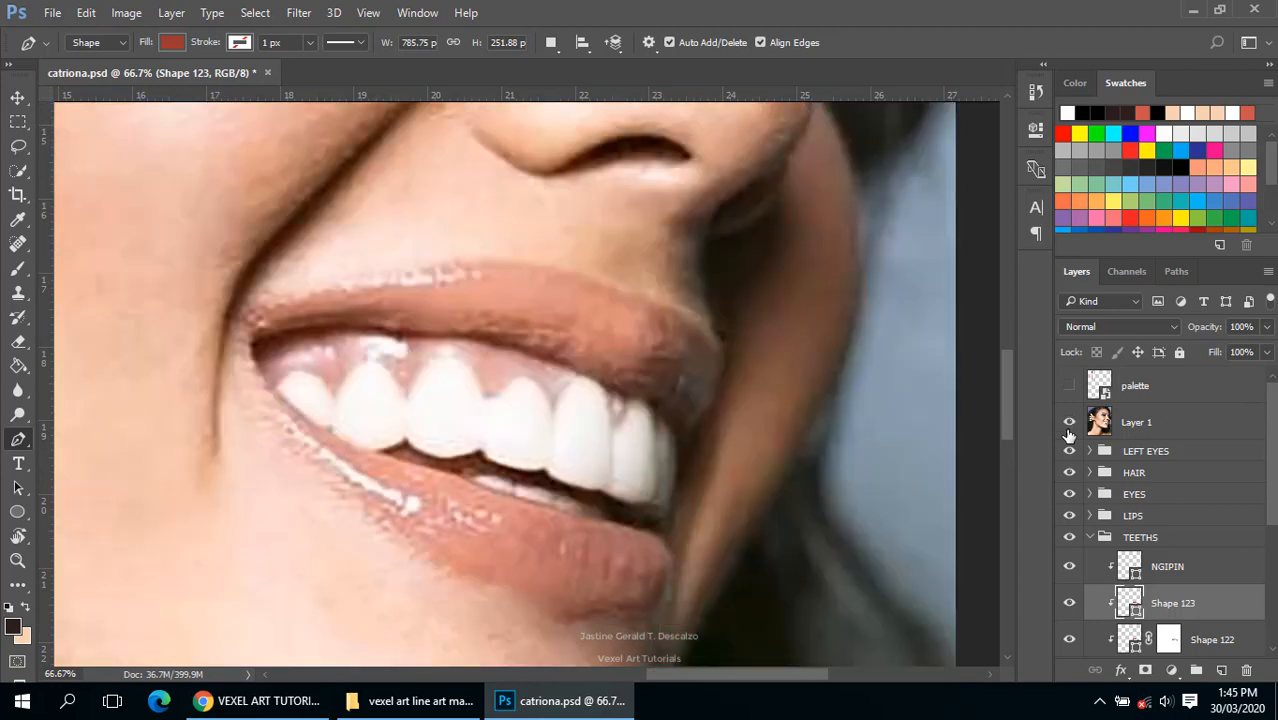
click(1069, 428)
click(1068, 428)
click(1068, 428)
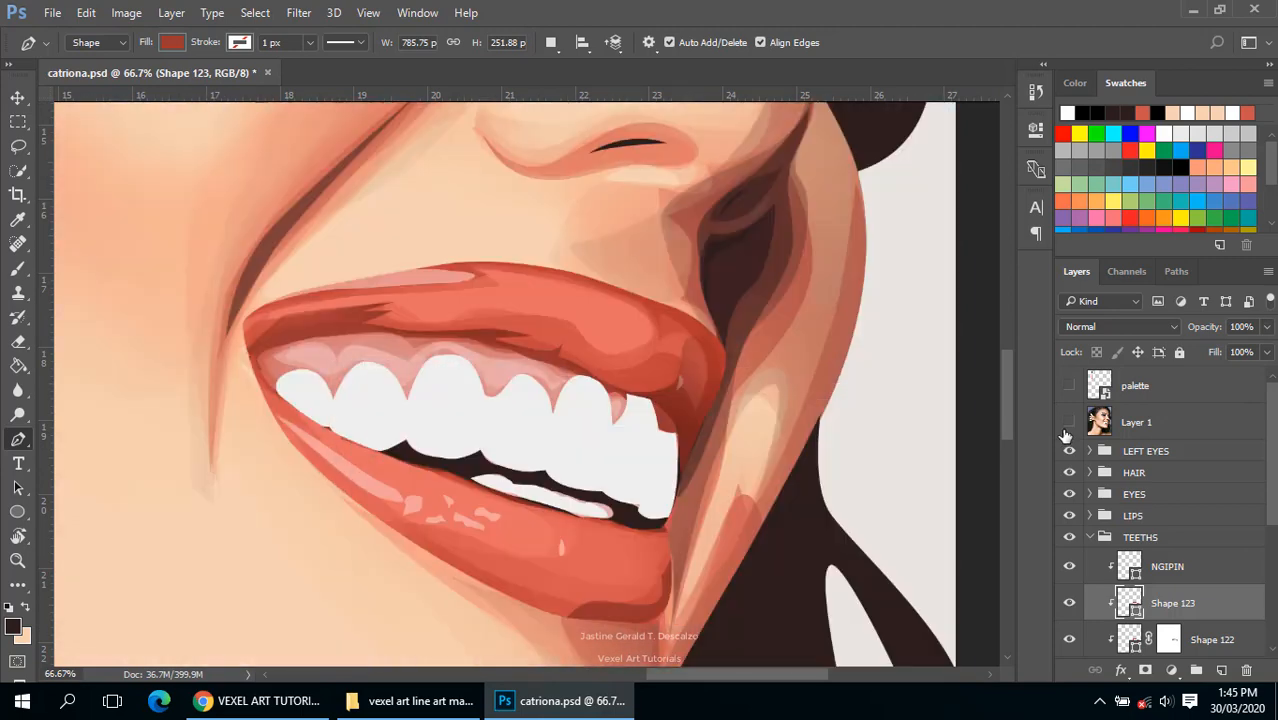
Step: Show Layer 1 and trace a closed shading shape, about 258 by 85 px, under the upper lip at the mouth corner above Shape 123
click(1066, 430)
ctrl+click(300, 339)
ctrl+click(300, 339)
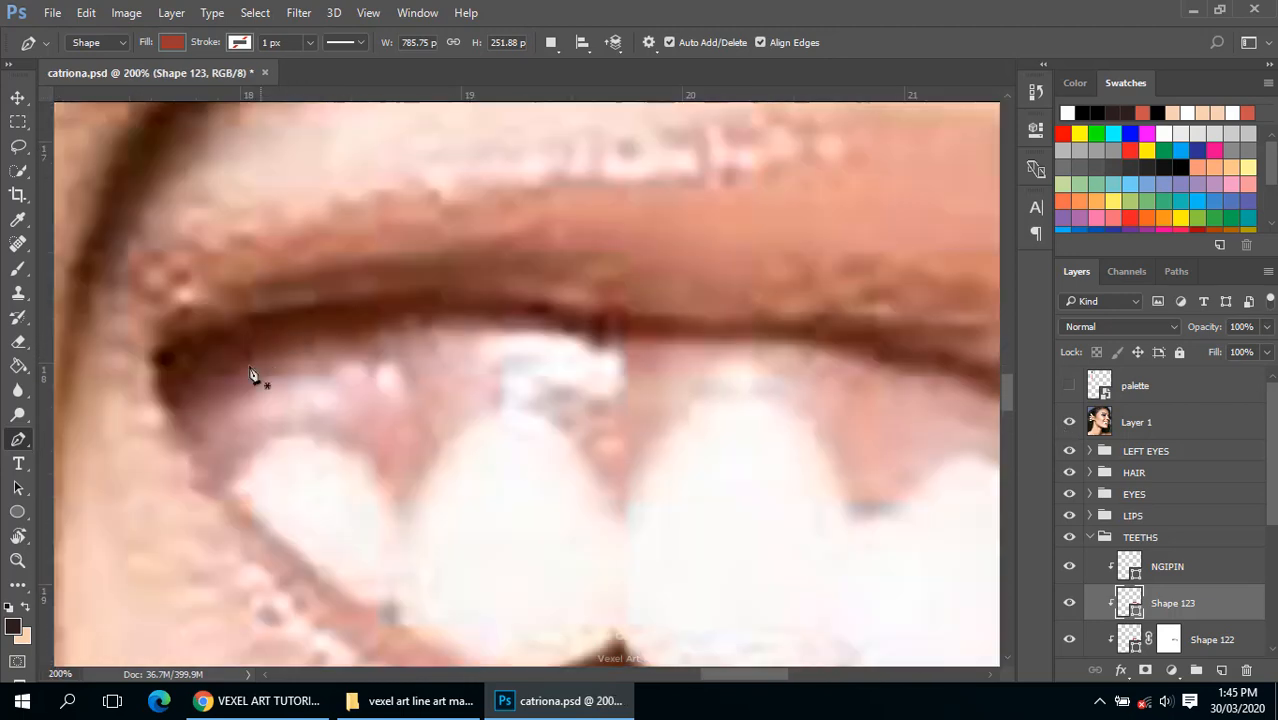
ctrl+alt+click(184, 405)
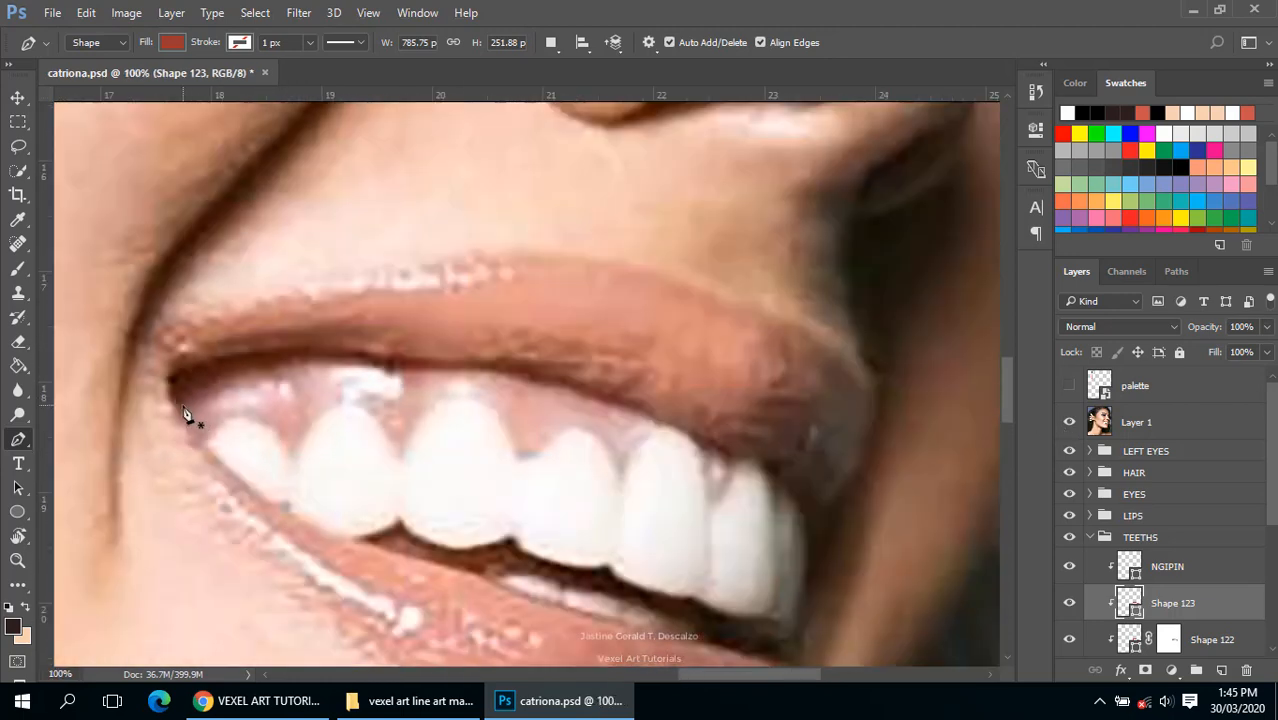
click(178, 403)
drag(231, 378, 391, 340)
drag(271, 326, 203, 335)
drag(167, 361, 158, 371)
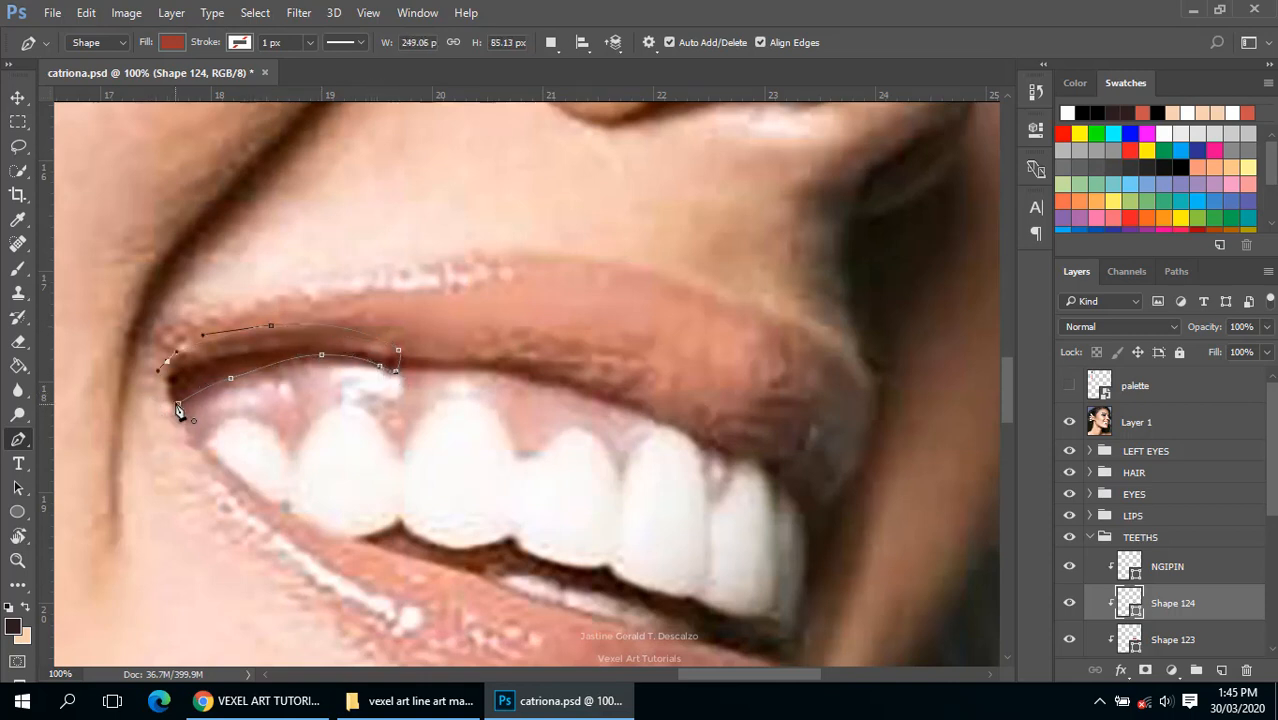
click(178, 403)
Step: Hide Layer 1 and set Shape 124's fill to the deep dark red 7a1c16
click(1069, 422)
double_click(1130, 603)
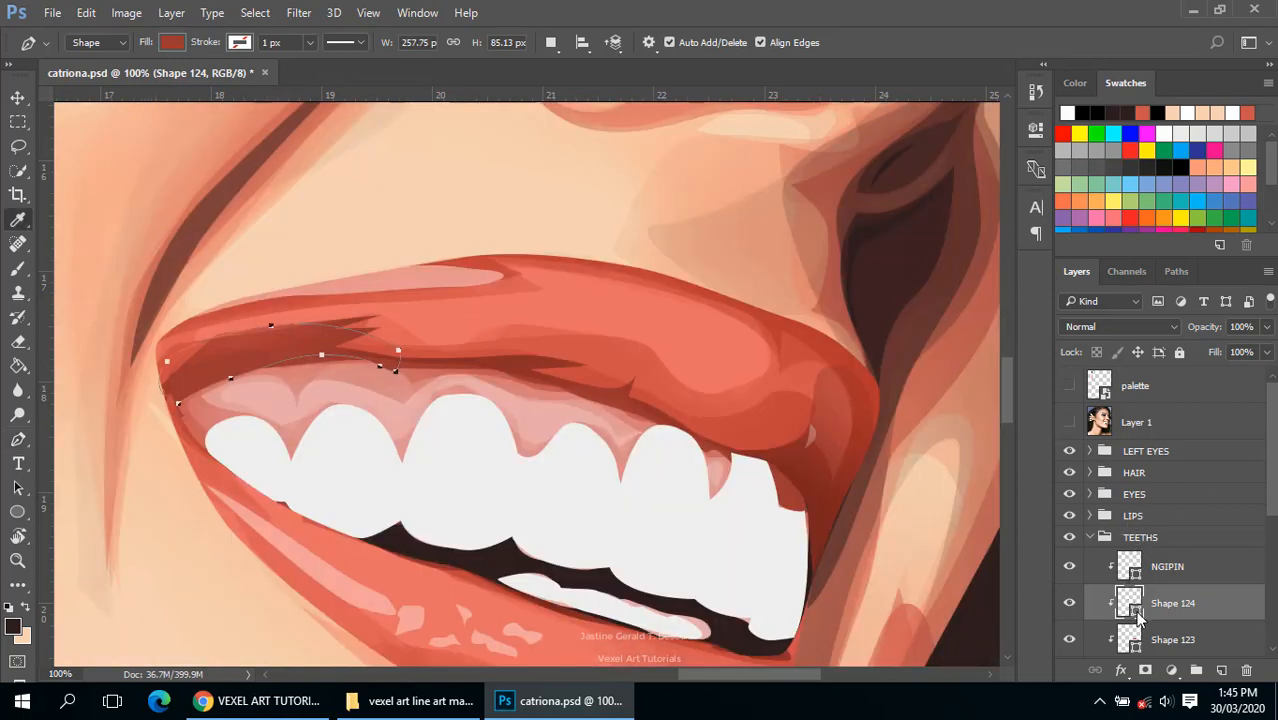
drag(913, 397, 946, 428)
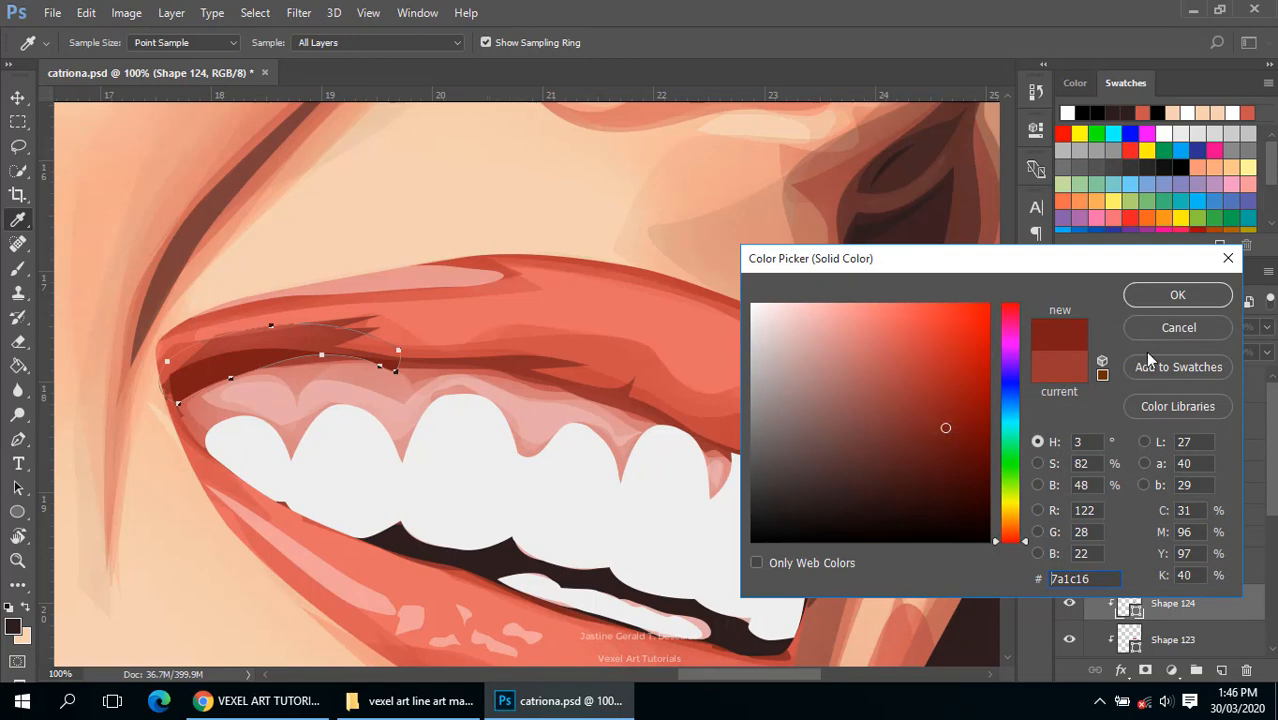
click(1160, 295)
key(p)
Step: Examine the outlines of the BASE, GUMS, Shape 120, Shape 121 and Shape 122 layers near the mouth corner
scroll(178, 370, up, 2)
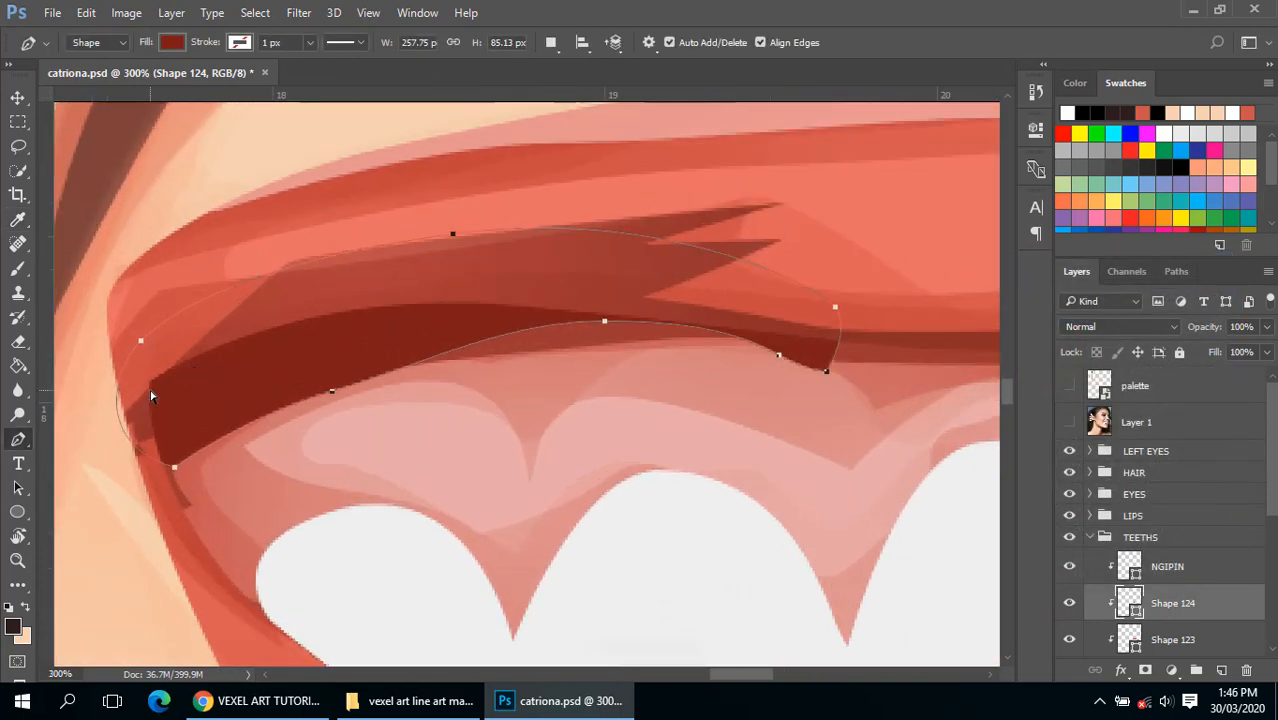
scroll(1210, 598, down, 5)
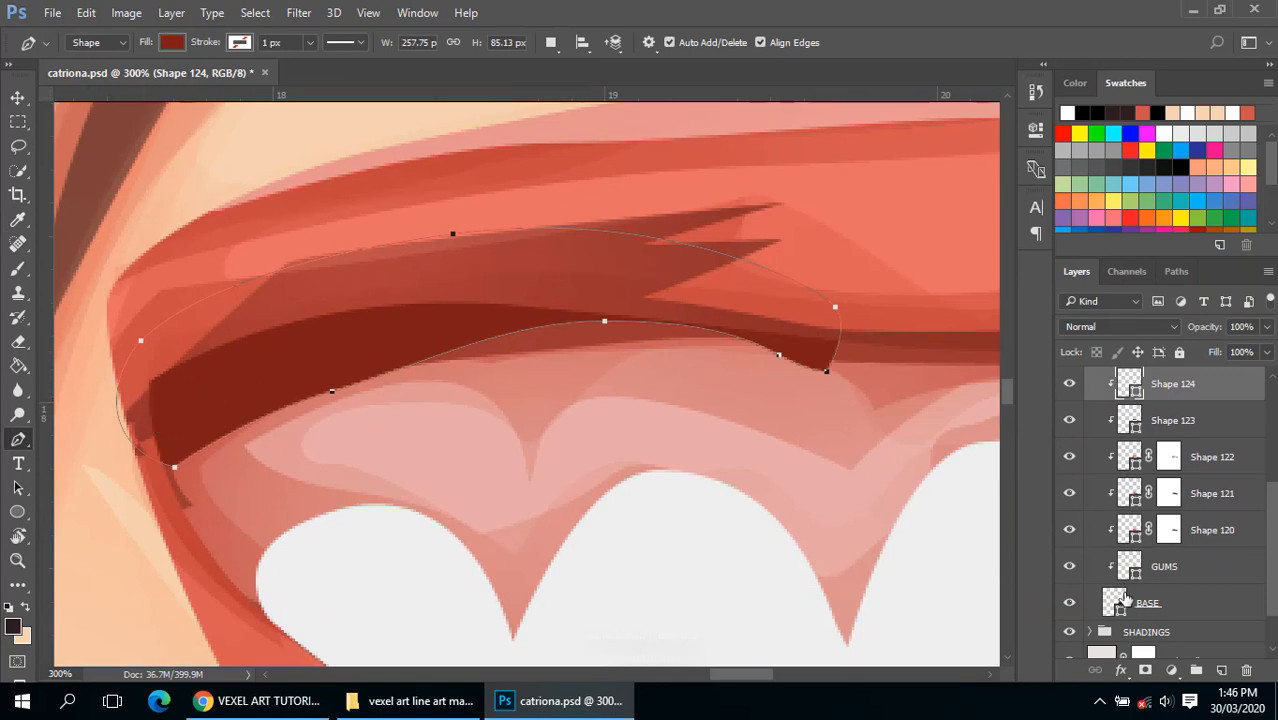
click(1118, 601)
click(1131, 572)
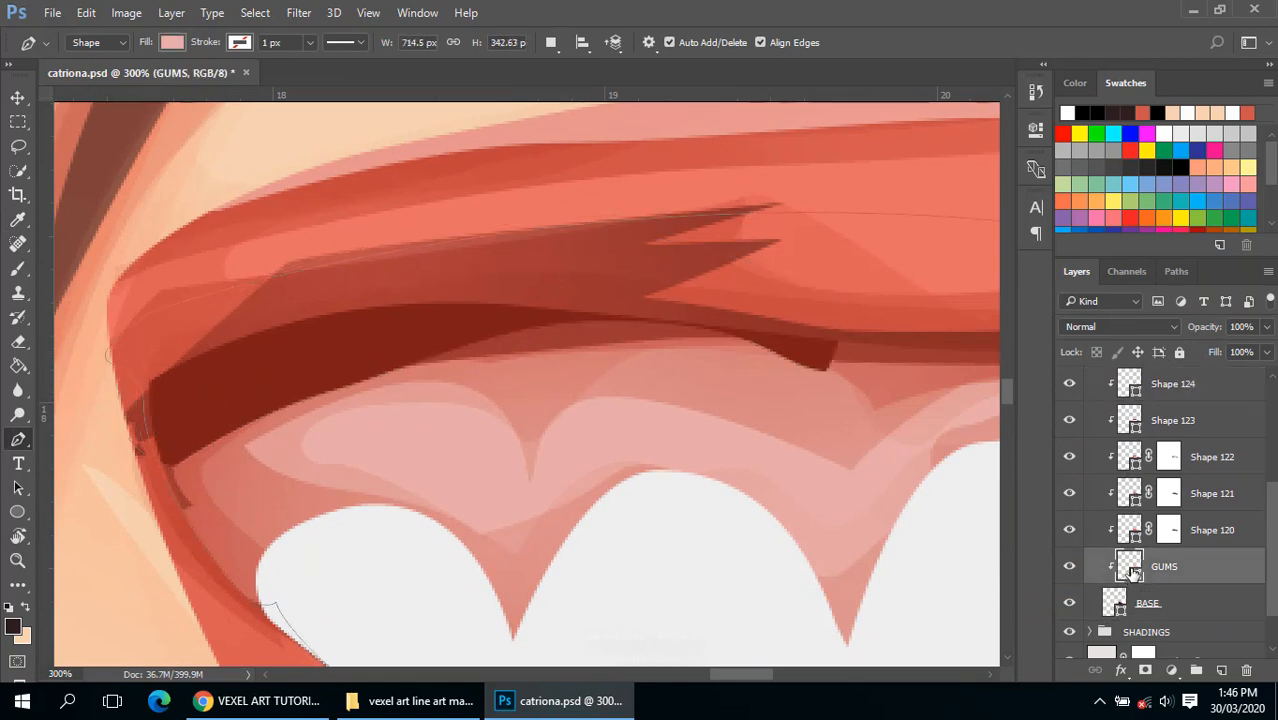
click(1134, 532)
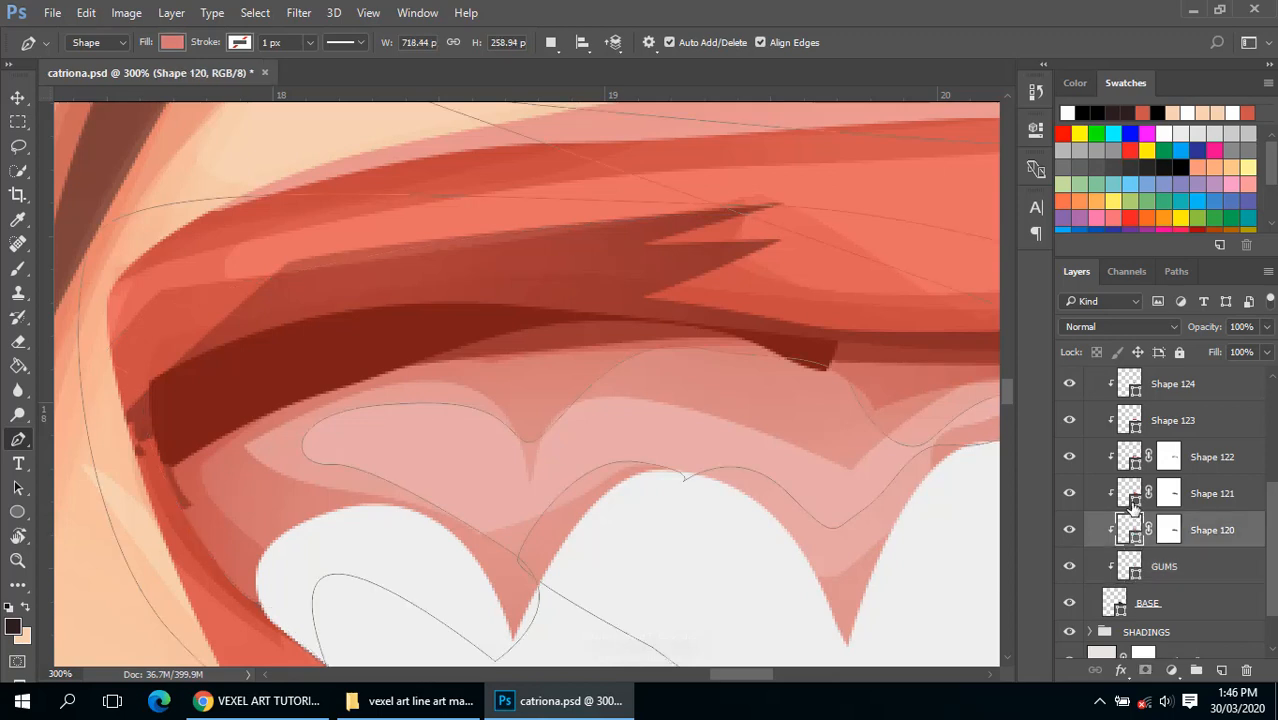
click(1133, 500)
click(1137, 470)
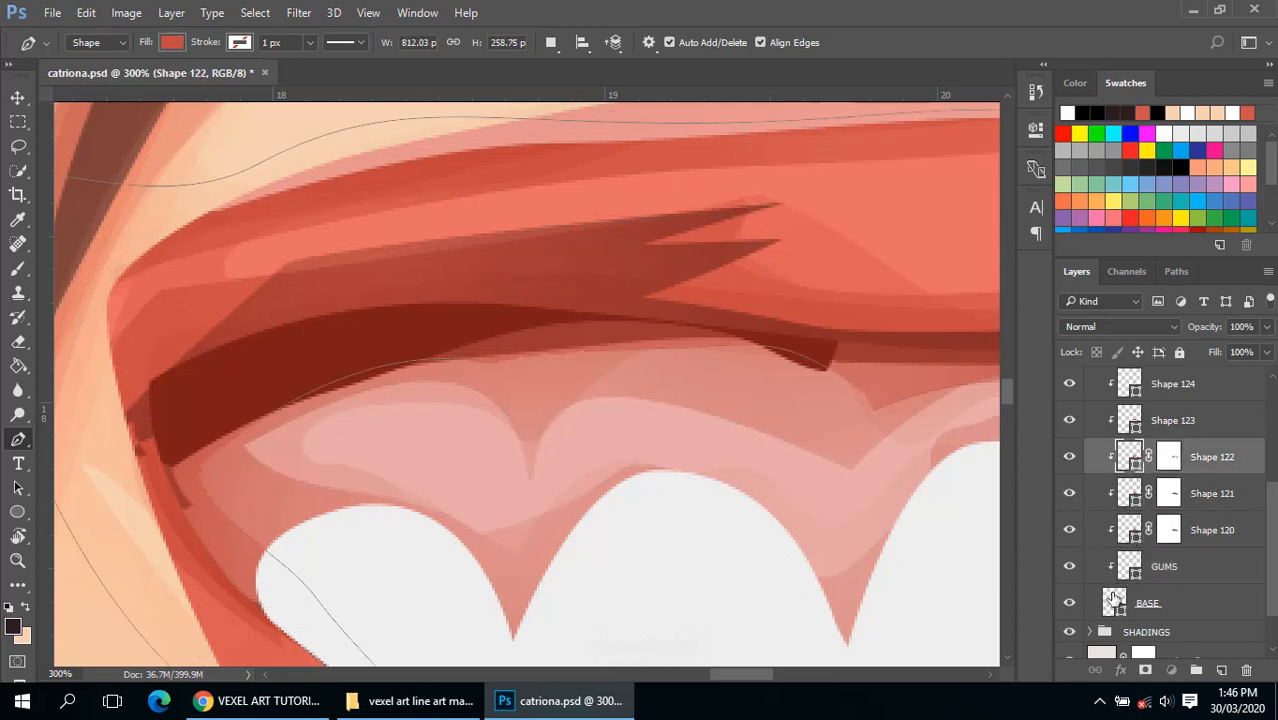
click(1113, 598)
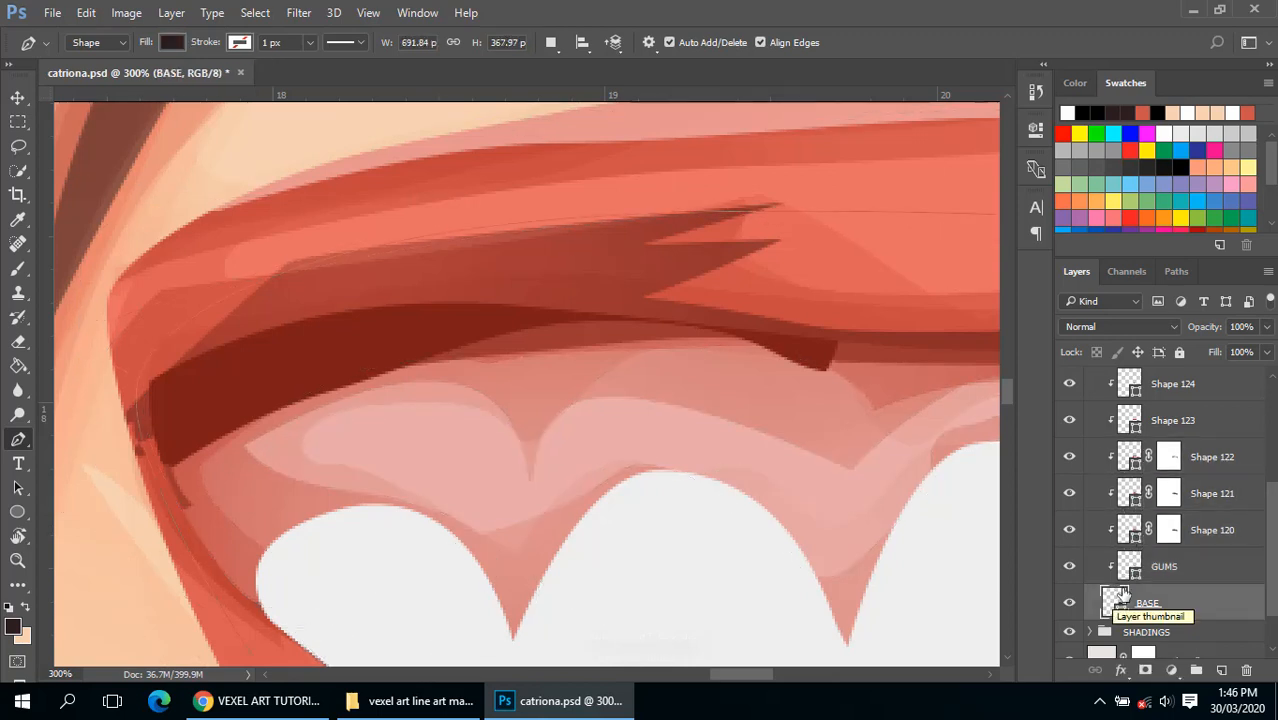
scroll(1150, 458, up, 4)
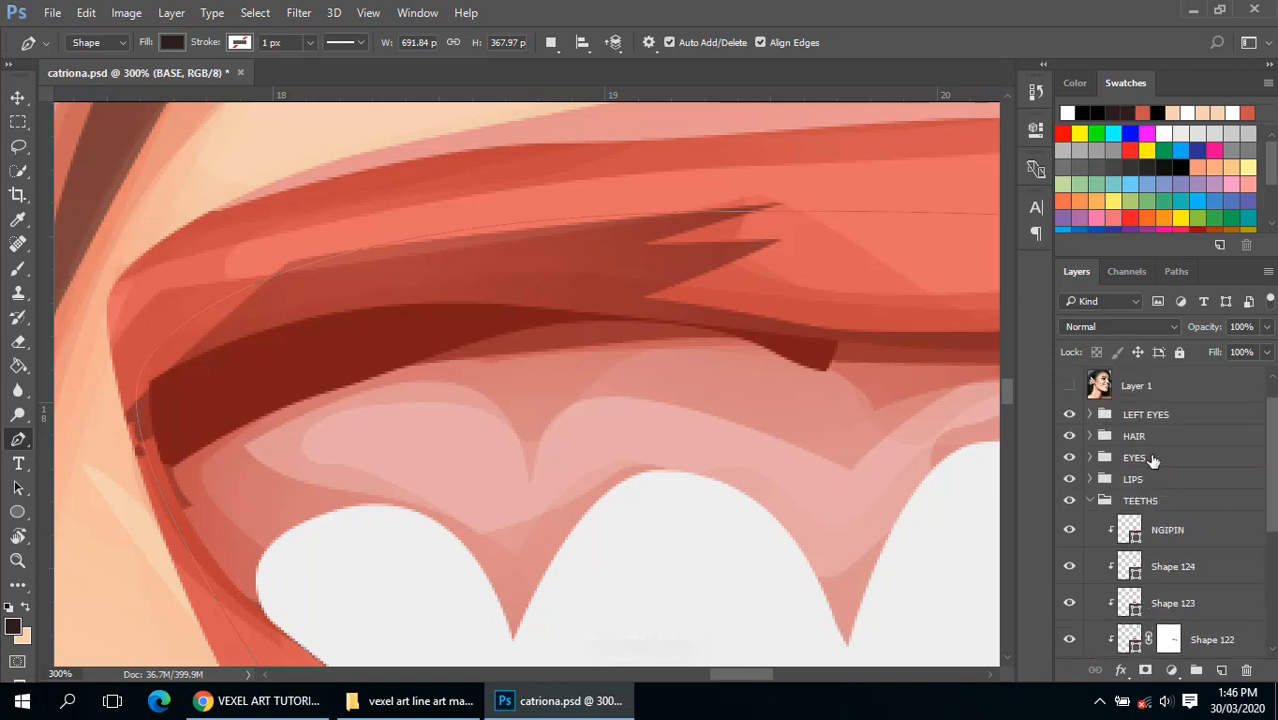
Step: Reshape Shape 124's outline at the mouth corner against the reference photo, leaving Layer 1 hidden and the path deselected
click(1131, 566)
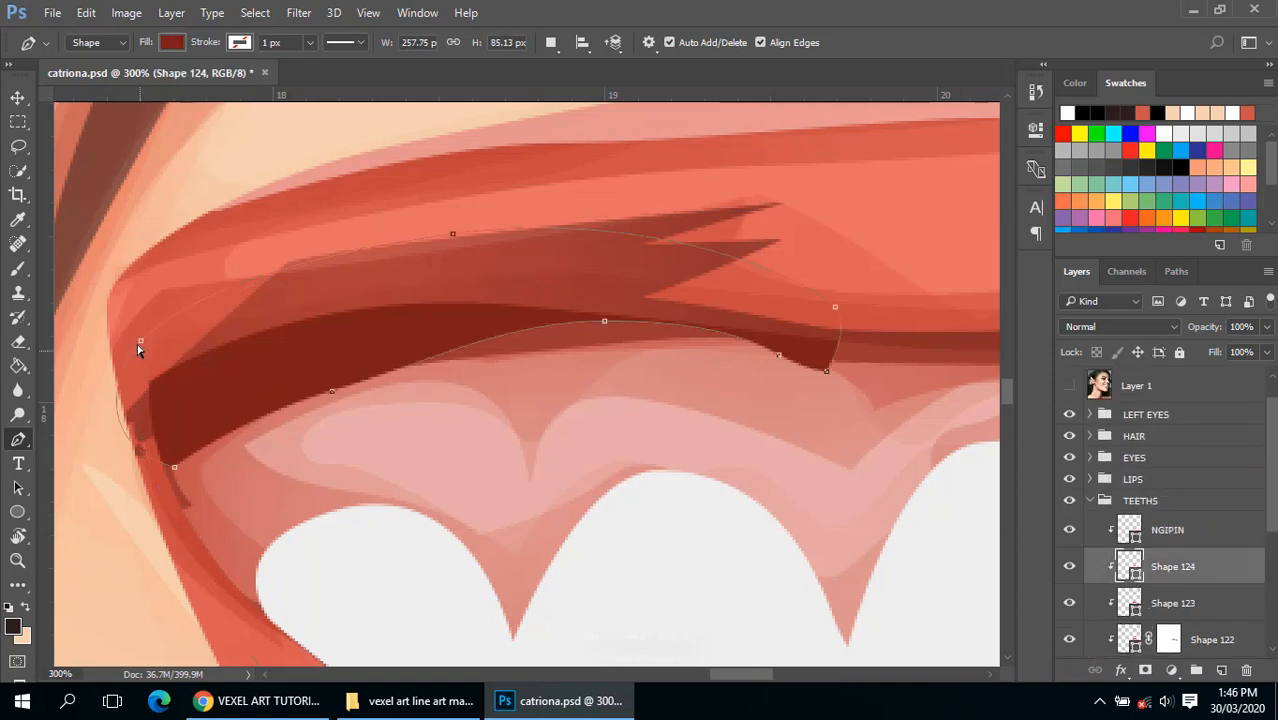
drag(155, 341, 182, 327)
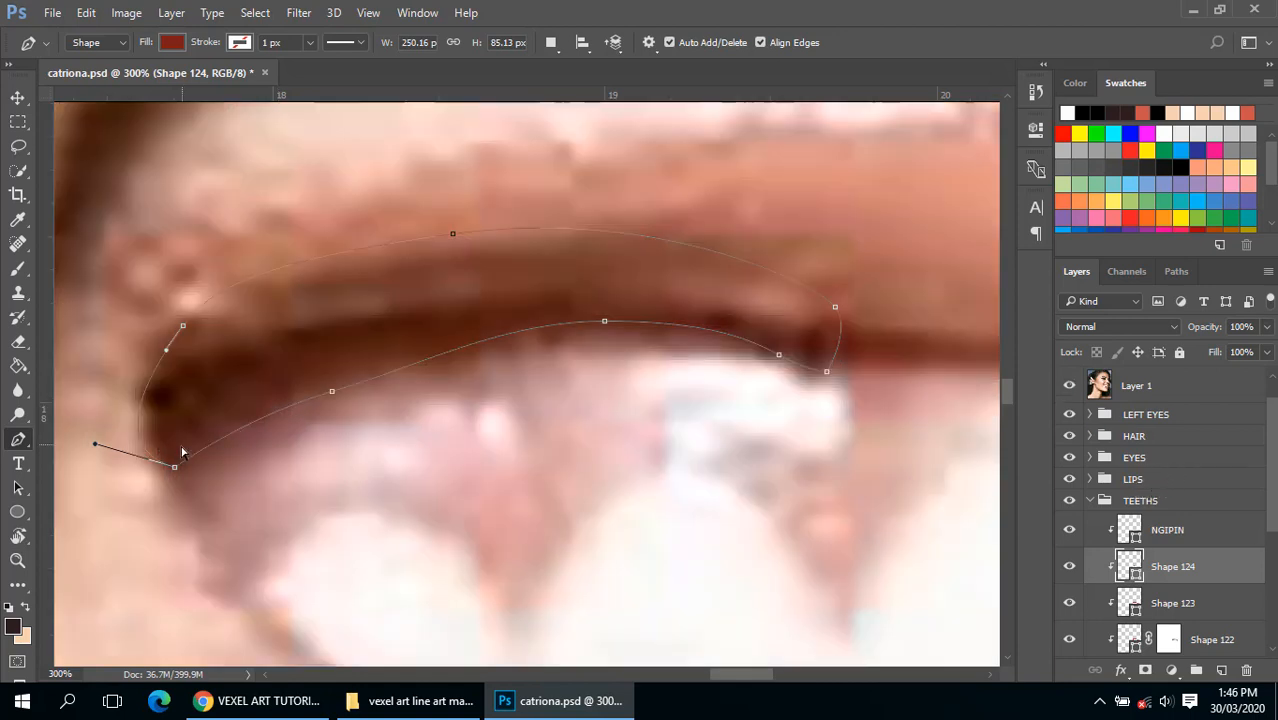
drag(170, 474, 168, 470)
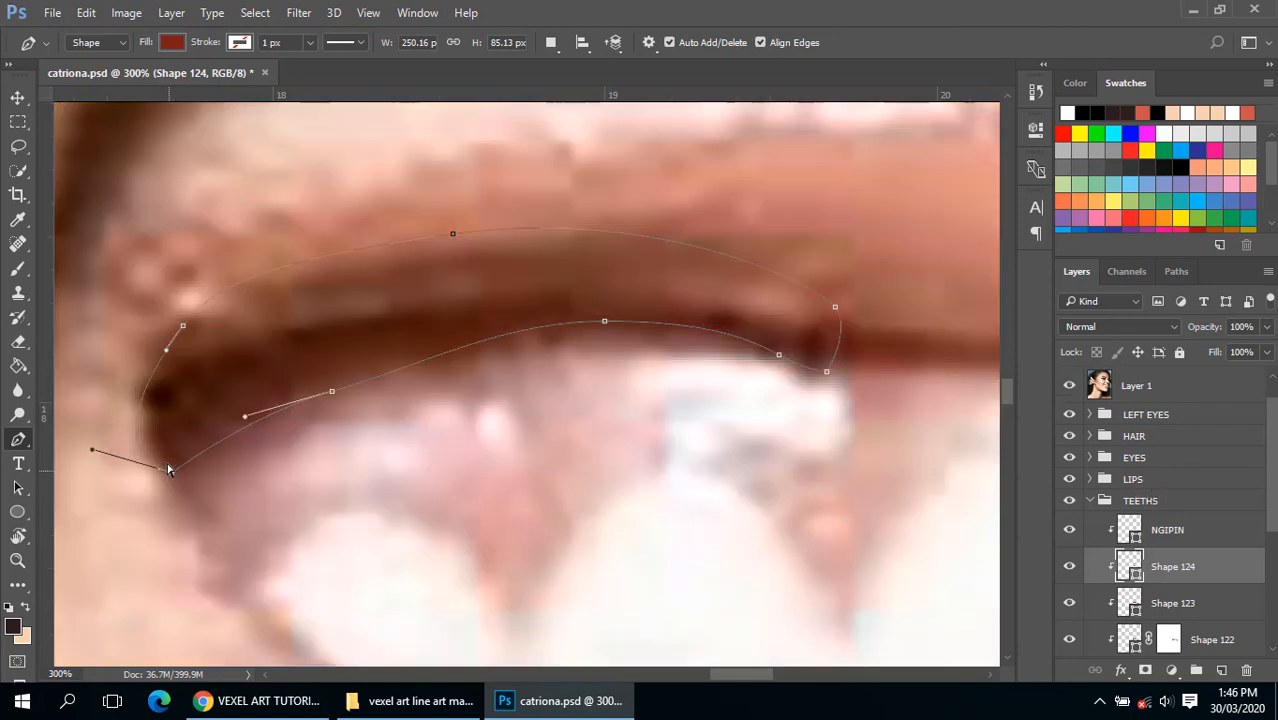
mouse_move(175, 338)
mouse_down()
mouse_move(190, 305)
mouse_move(166, 333)
mouse_up()
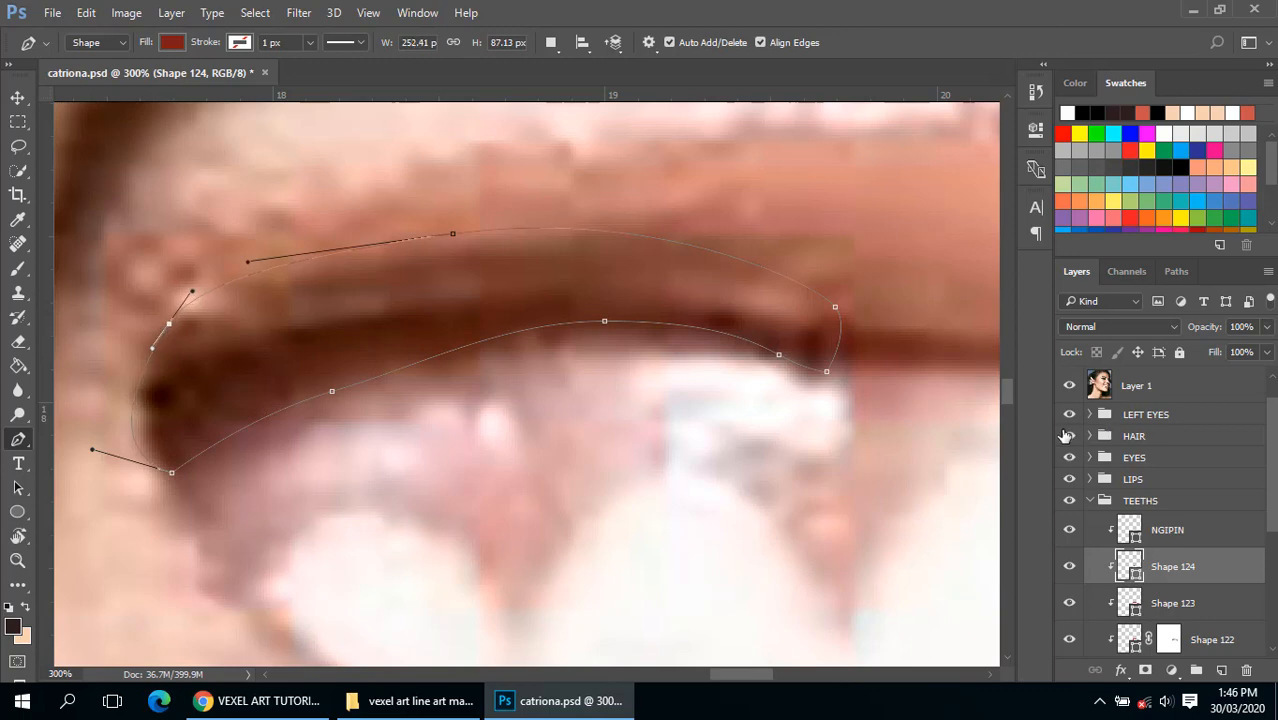
click(1072, 389)
key(Return)
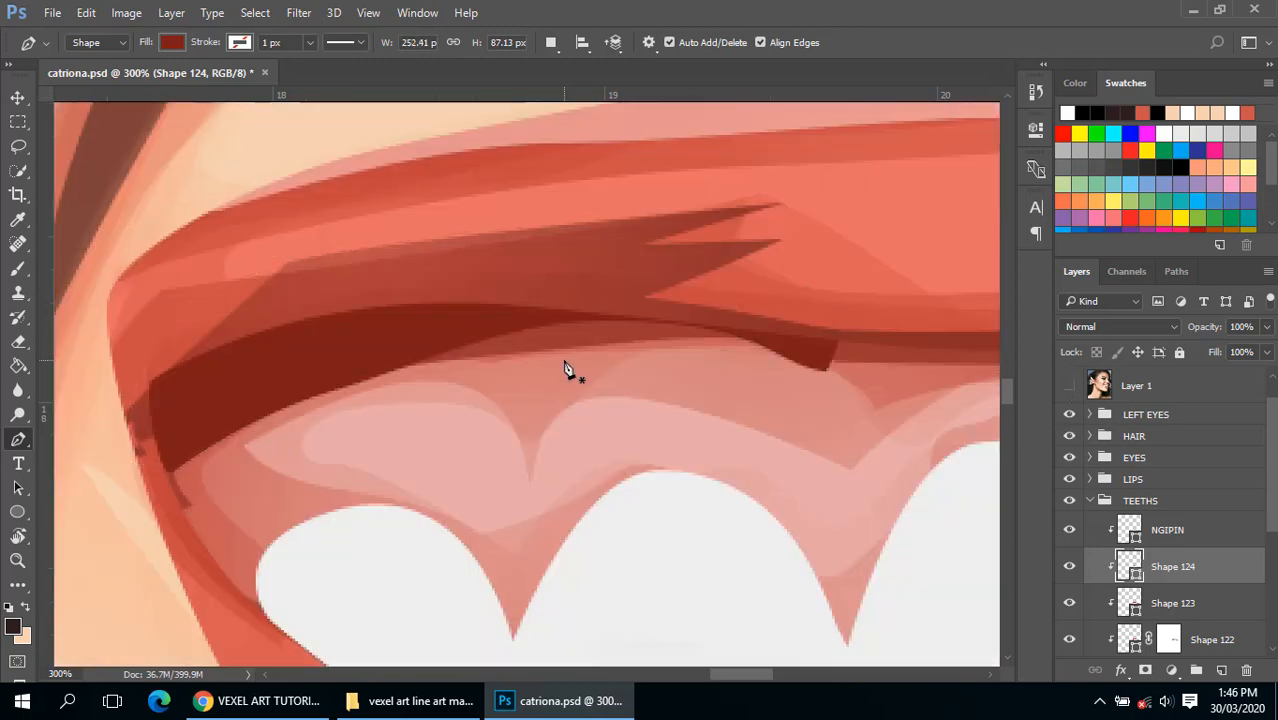
Step: Examine the new dark shading in the whole portrait, then up close around the gums and teeth
alt+click(540, 380)
alt+click(540, 380)
alt+click(540, 380)
alt+click(540, 380)
ctrl+alt+click(606, 386)
ctrl+alt+click(618, 386)
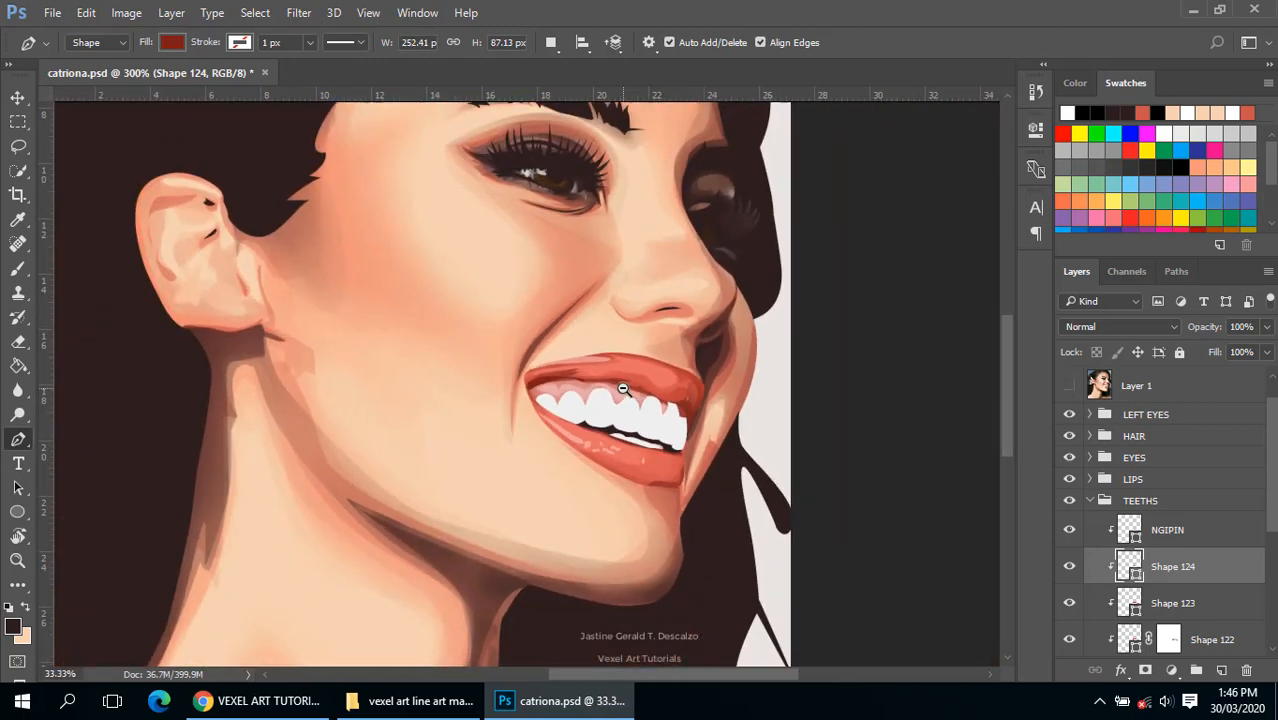
ctrl+alt+click(635, 388)
ctrl+alt+click(648, 391)
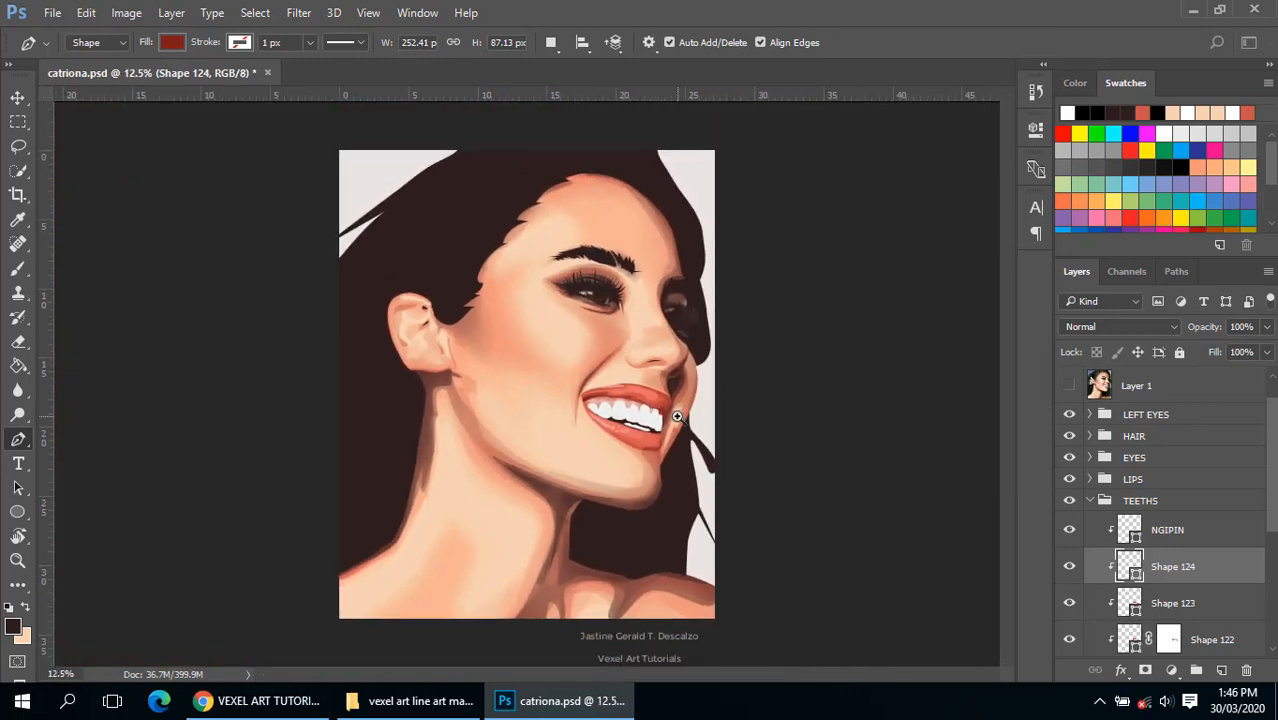
click(650, 408)
click(600, 386)
click(580, 380)
click(540, 376)
click(524, 385)
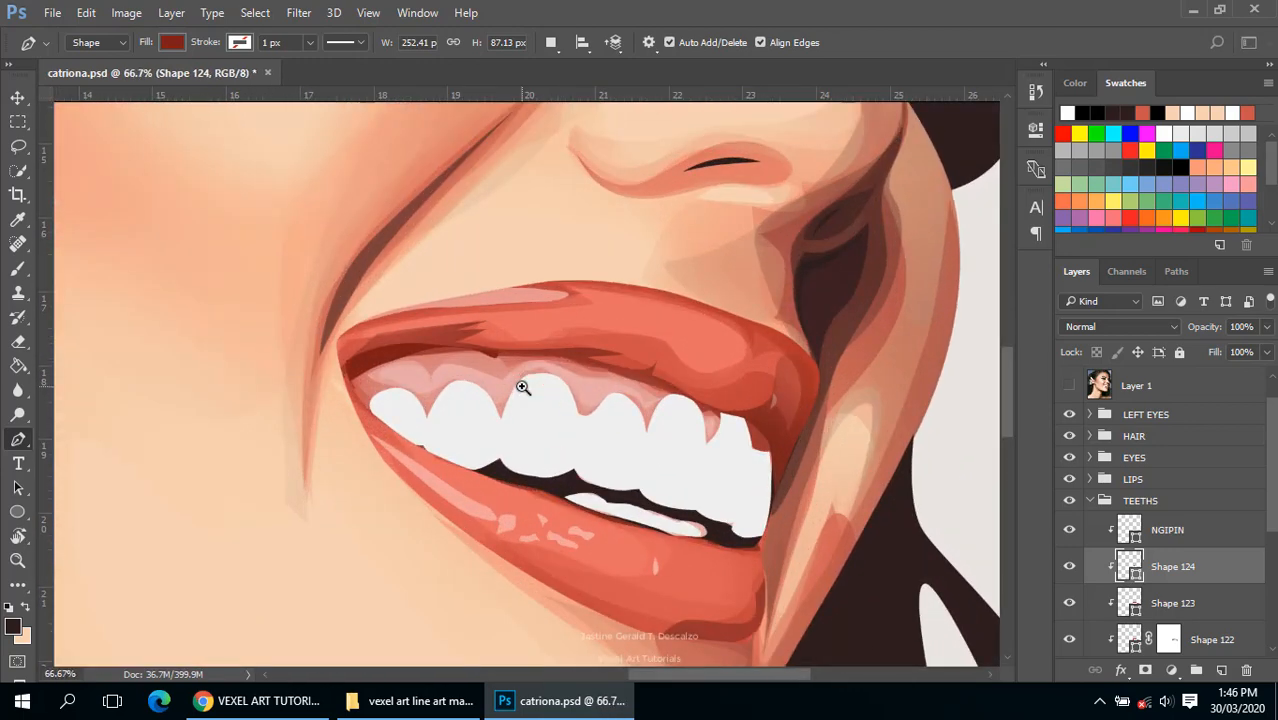
ctrl+click(518, 386)
ctrl+alt+click(488, 381)
ctrl+click(417, 375)
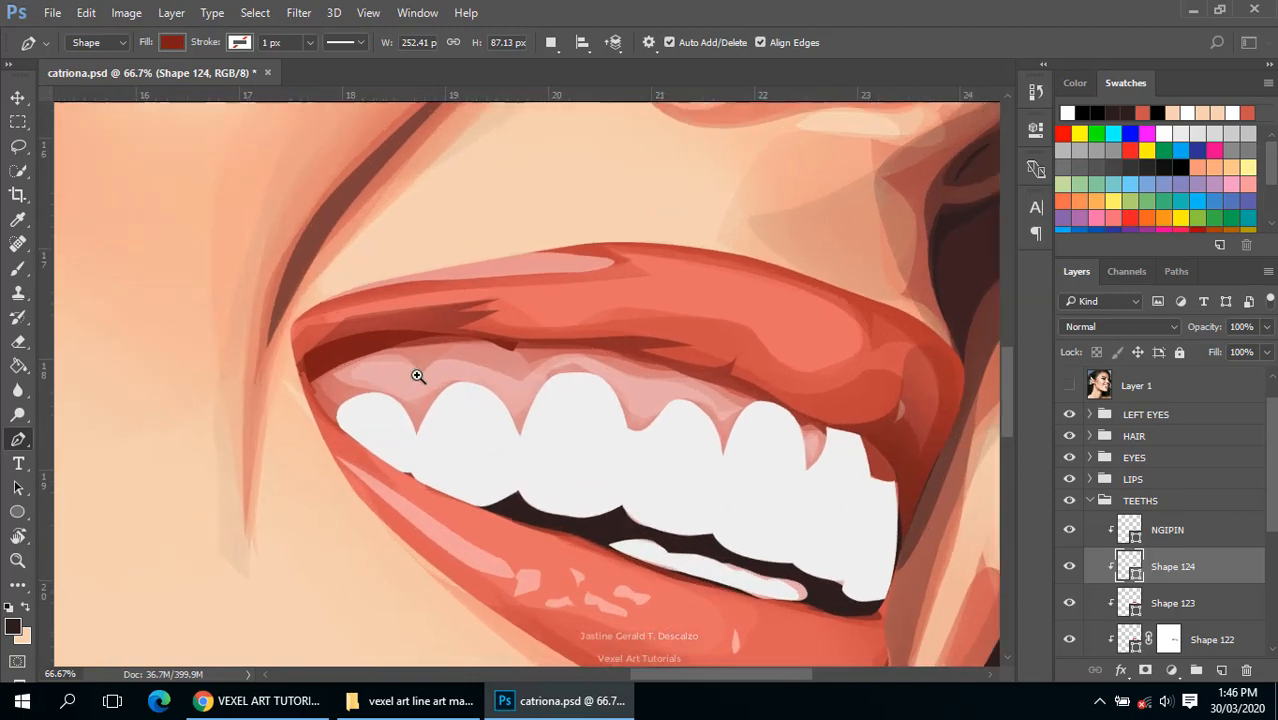
Step: Show Layer 1 and set the Pen tool's path operation to Combine Shapes for adding paths to Shape 124
click(1069, 386)
ctrl+click(422, 372)
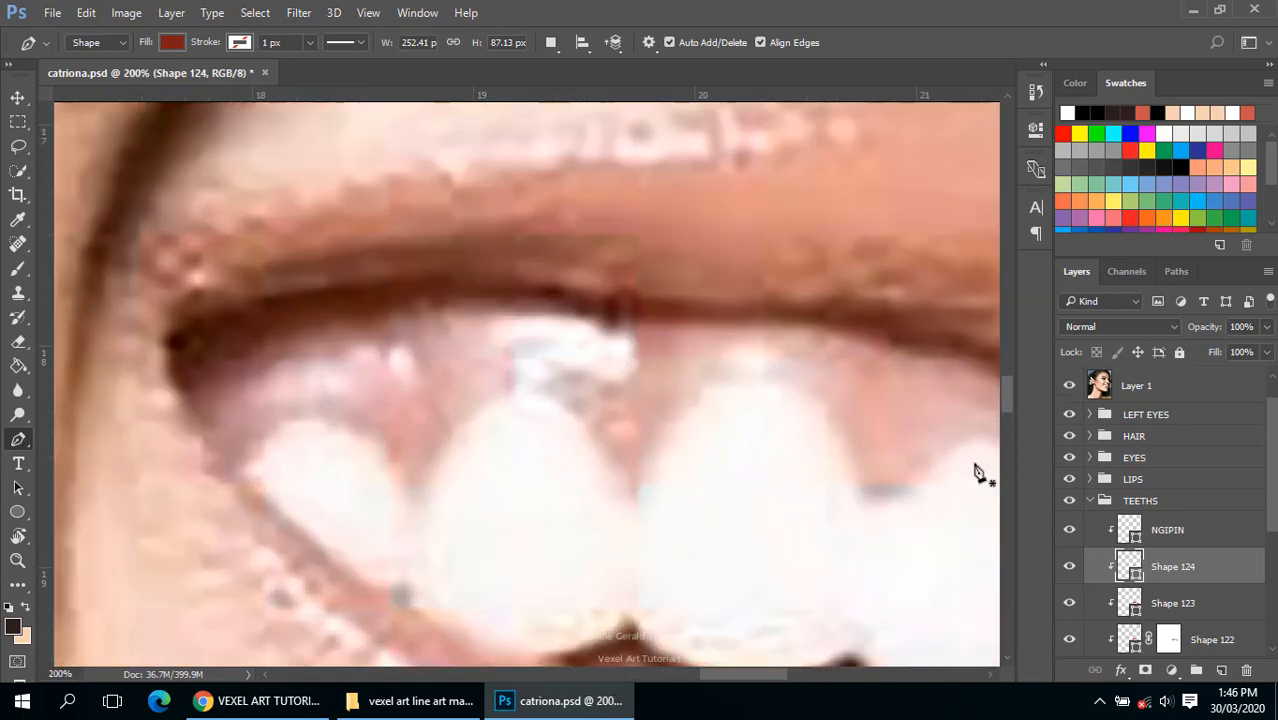
ctrl+alt+click(730, 371)
ctrl+alt+click(730, 371)
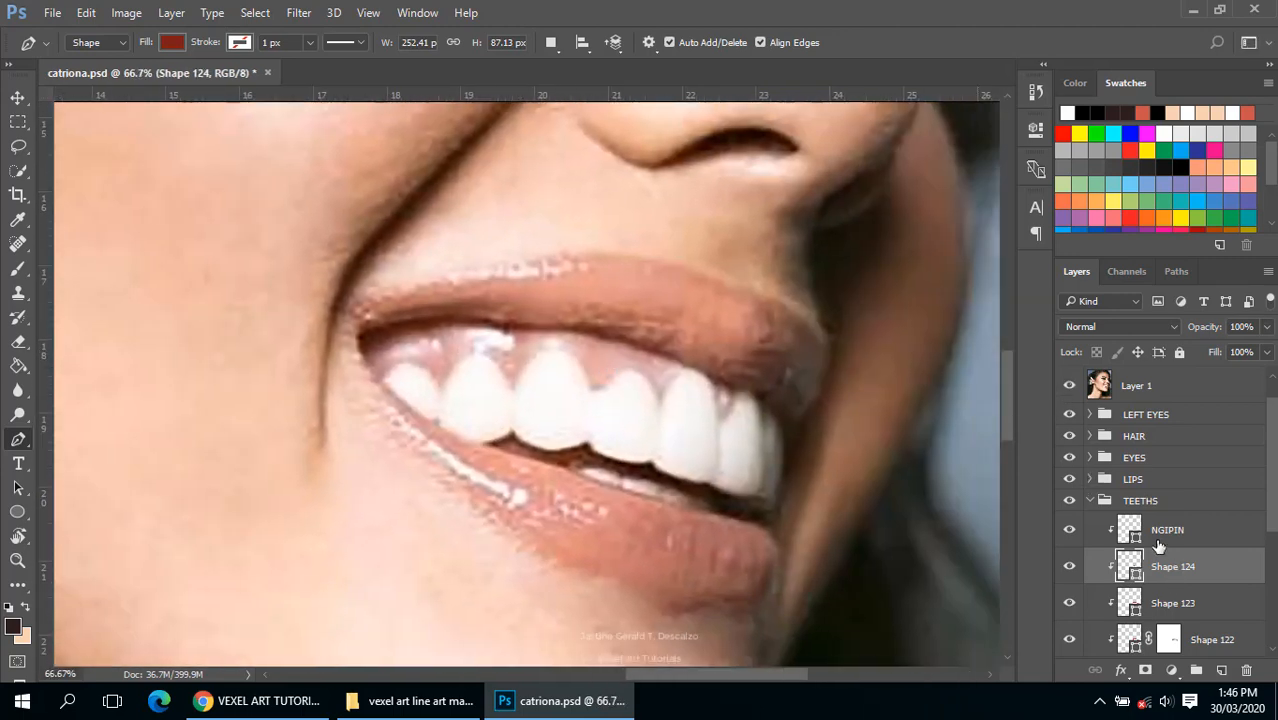
scroll(1158, 545, down, 1)
ctrl+click(636, 340)
ctrl+click(620, 354)
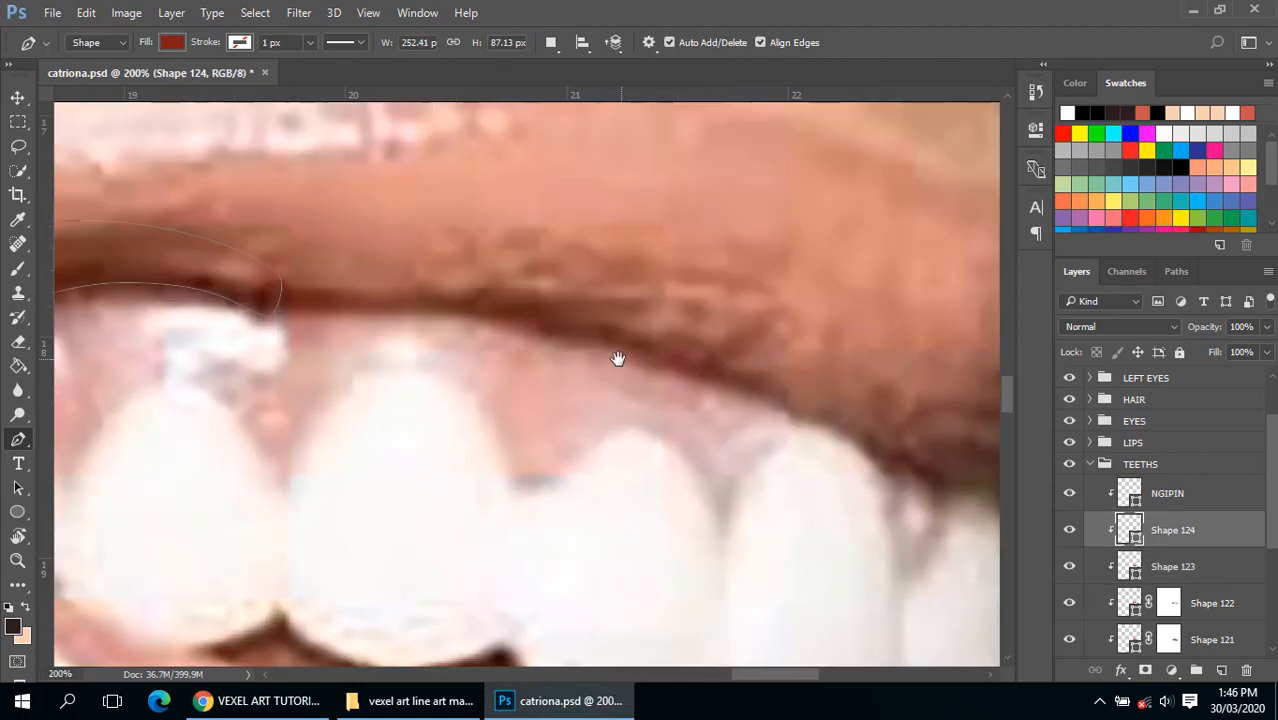
drag(618, 359, 606, 347)
ctrl+alt+click(420, 239)
click(551, 43)
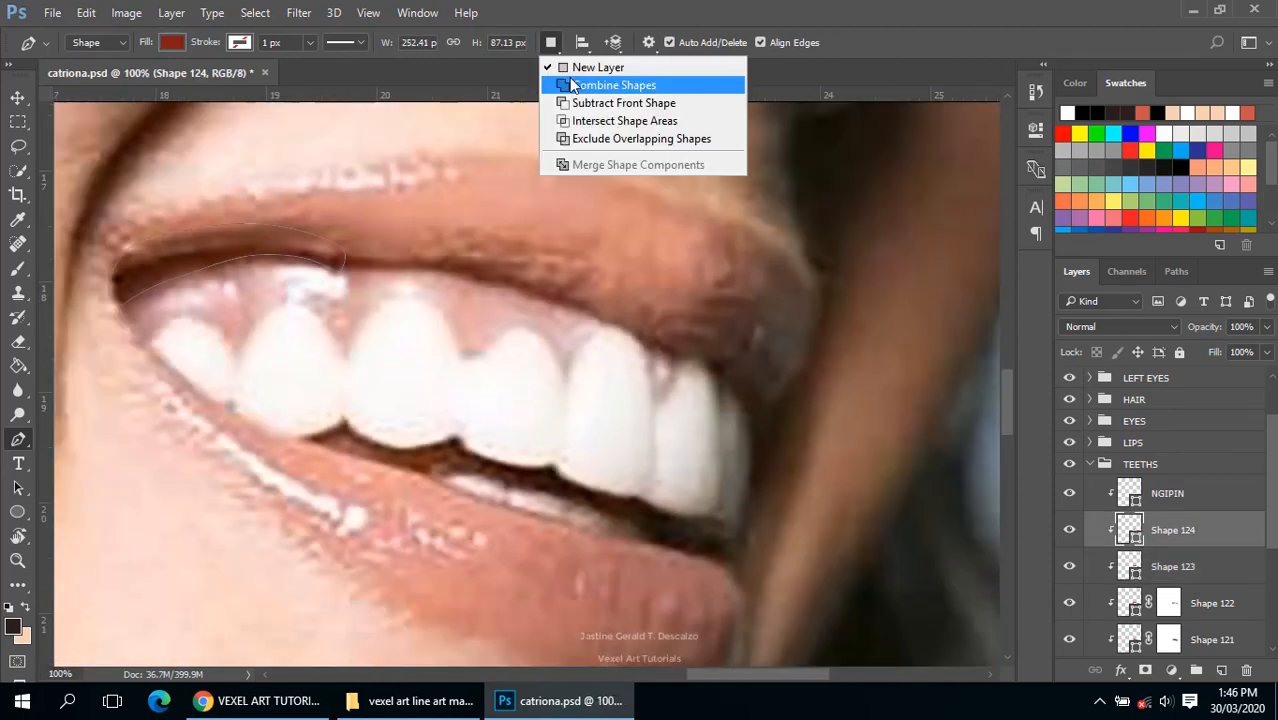
click(572, 85)
ctrl+click(492, 304)
ctrl+alt+click(450, 293)
ctrl+click(342, 286)
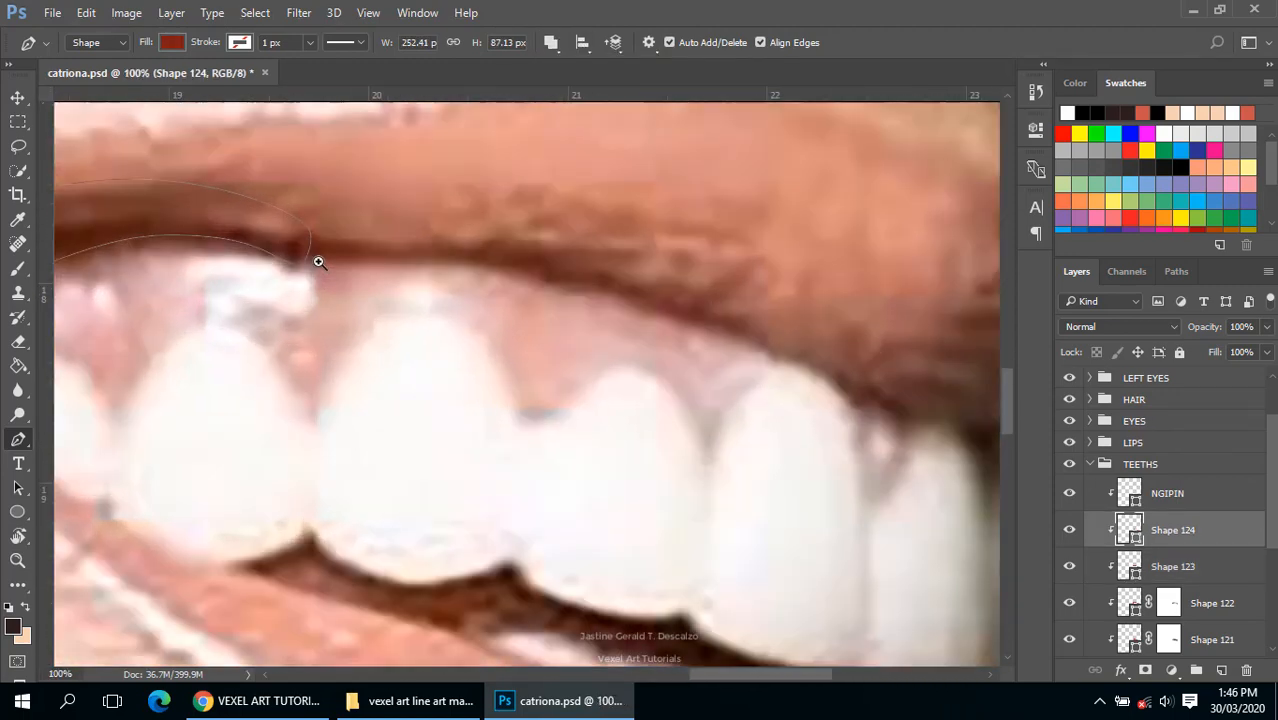
Step: Add a closed path to Shape 124 along the upper lip's inner edge, from the first section's end over the middle teeth
ctrl+click(318, 262)
drag(366, 256, 410, 262)
drag(487, 258, 517, 258)
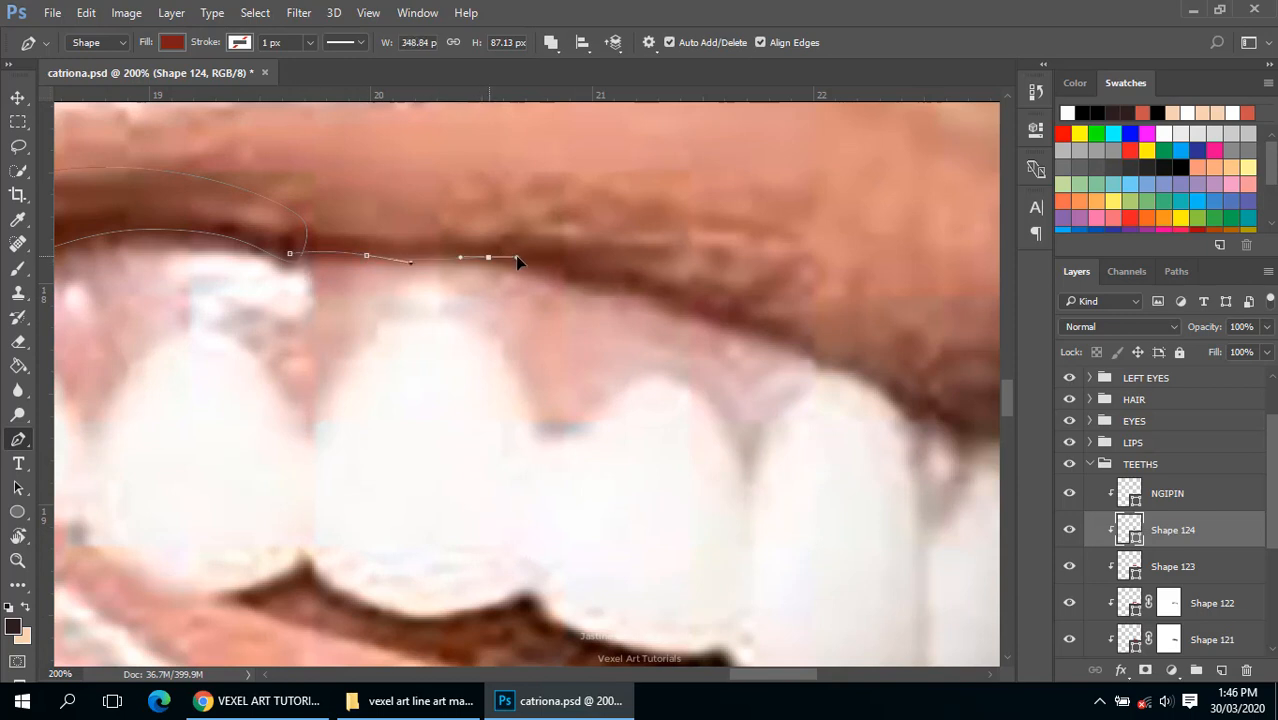
click(595, 285)
drag(670, 296, 602, 320)
click(568, 280)
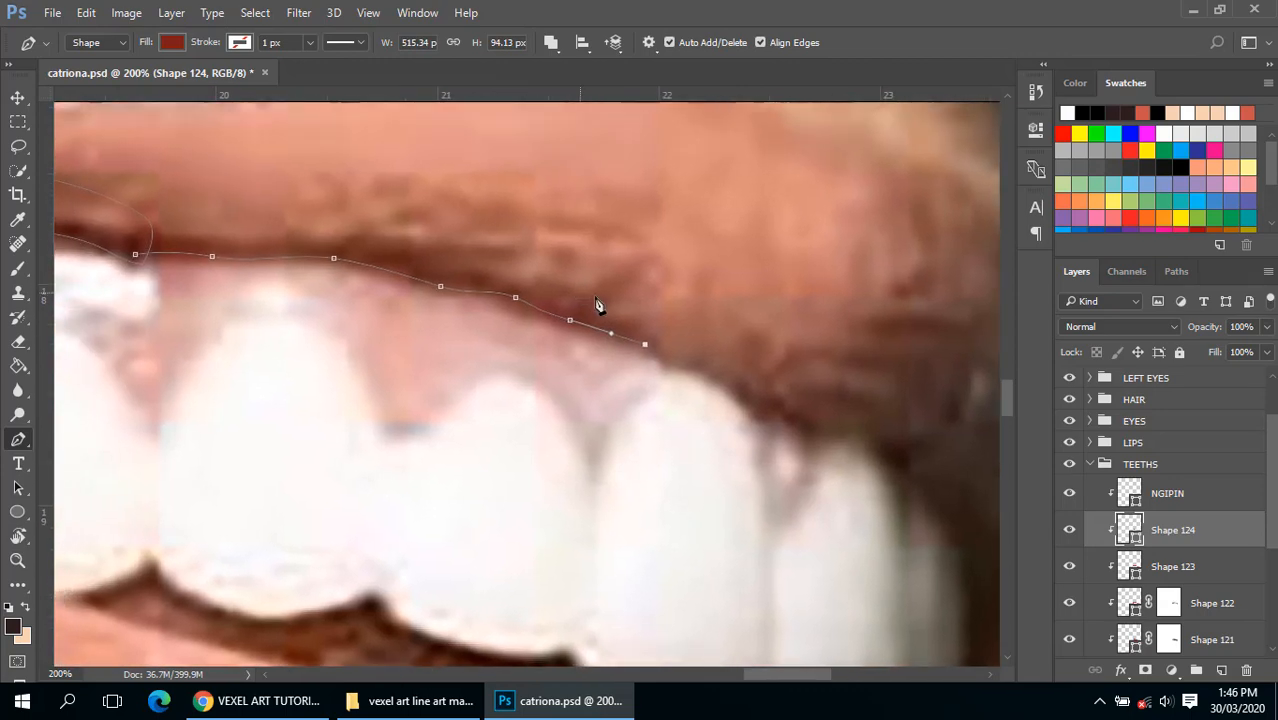
drag(482, 245, 278, 191)
drag(208, 194, 160, 203)
click(135, 254)
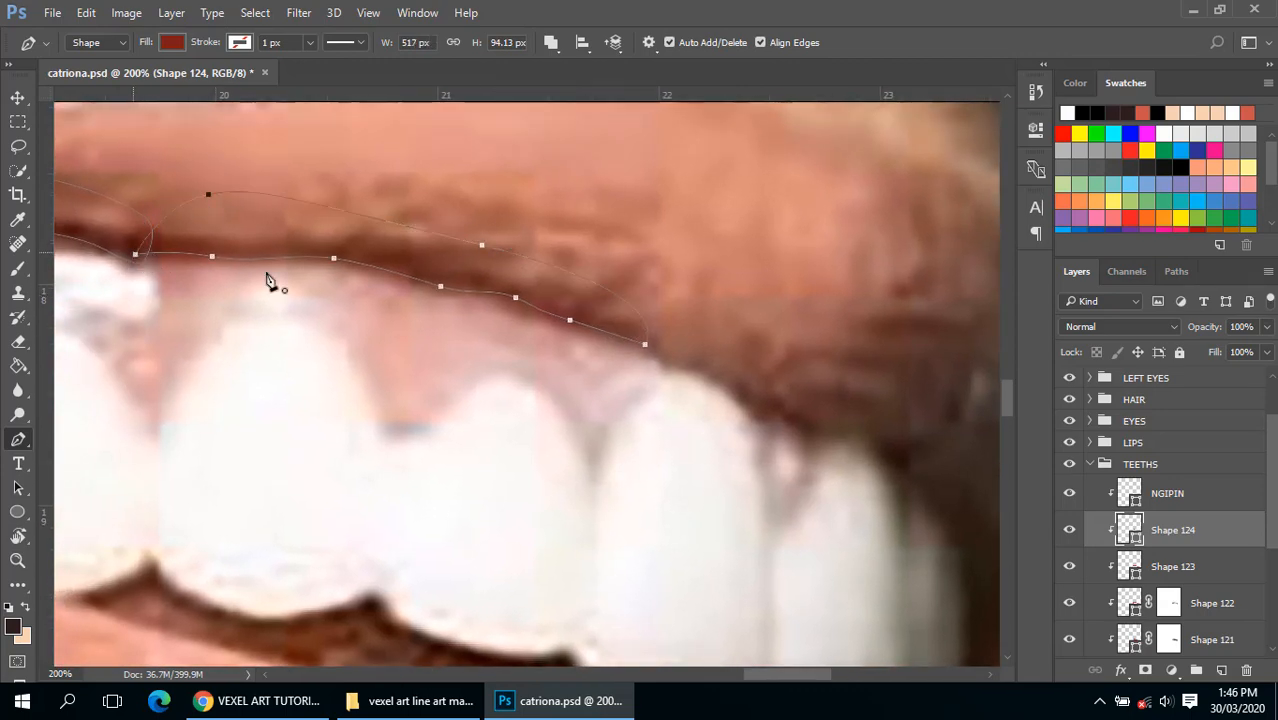
Step: Add a small closed path to Shape 124 under the upper lip, above the gap between the two farther teeth
alt+click(457, 314)
ctrl+click(631, 384)
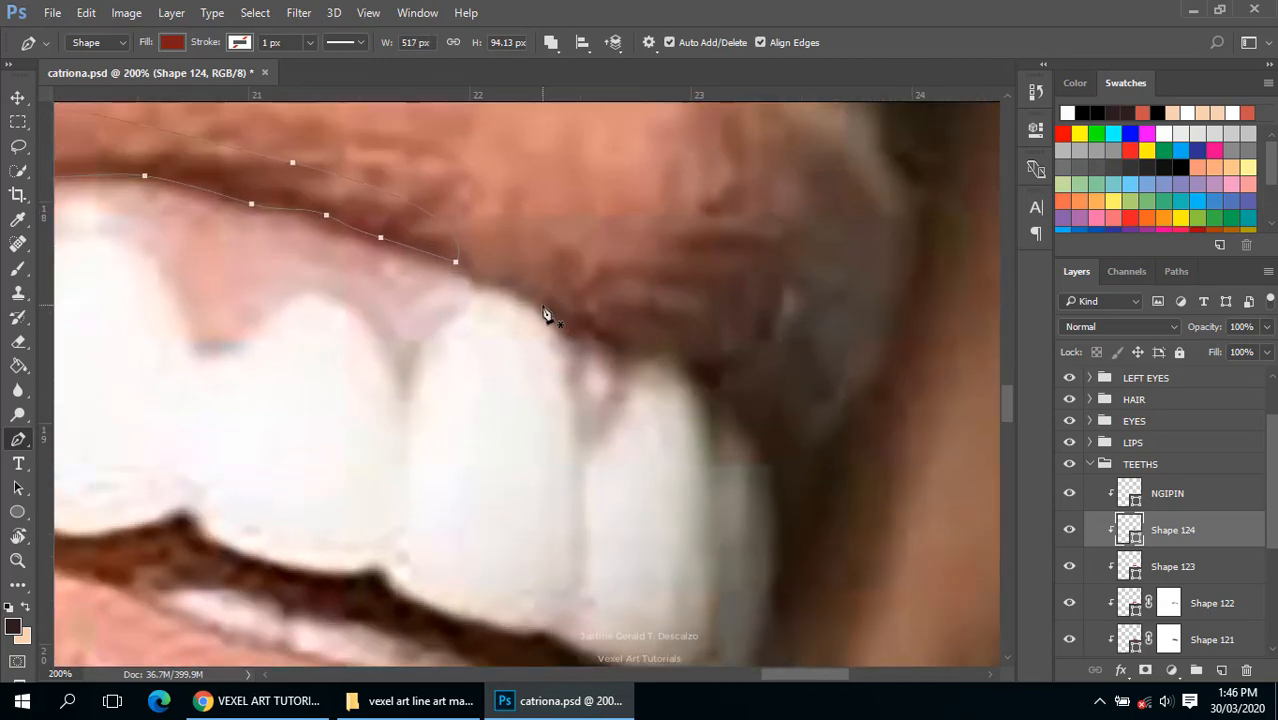
drag(543, 305, 619, 351)
click(581, 337)
drag(596, 292, 562, 342)
key(space)
drag(705, 340, 564, 287)
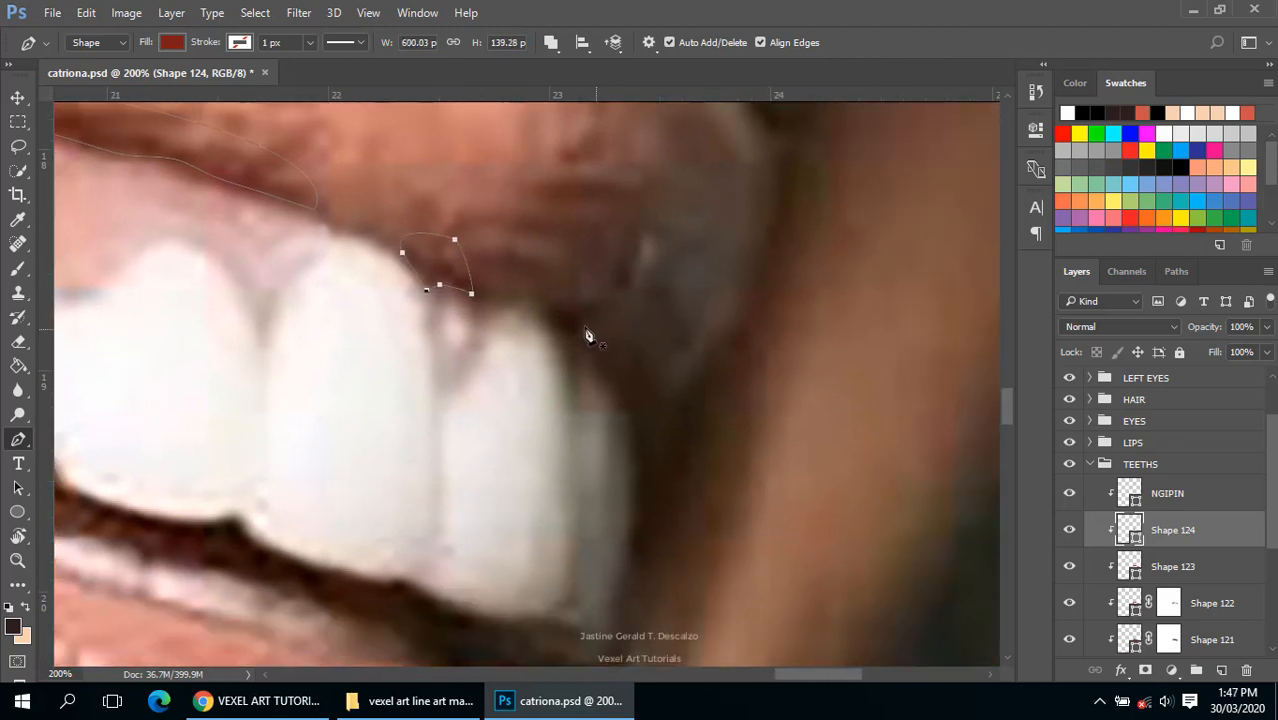
Step: Add a closed path to Shape 124 over the dark area under the upper lip, beside and above the farthest teeth
click(544, 309)
drag(571, 384, 572, 419)
drag(580, 346, 626, 408)
click(629, 419)
drag(653, 355, 614, 309)
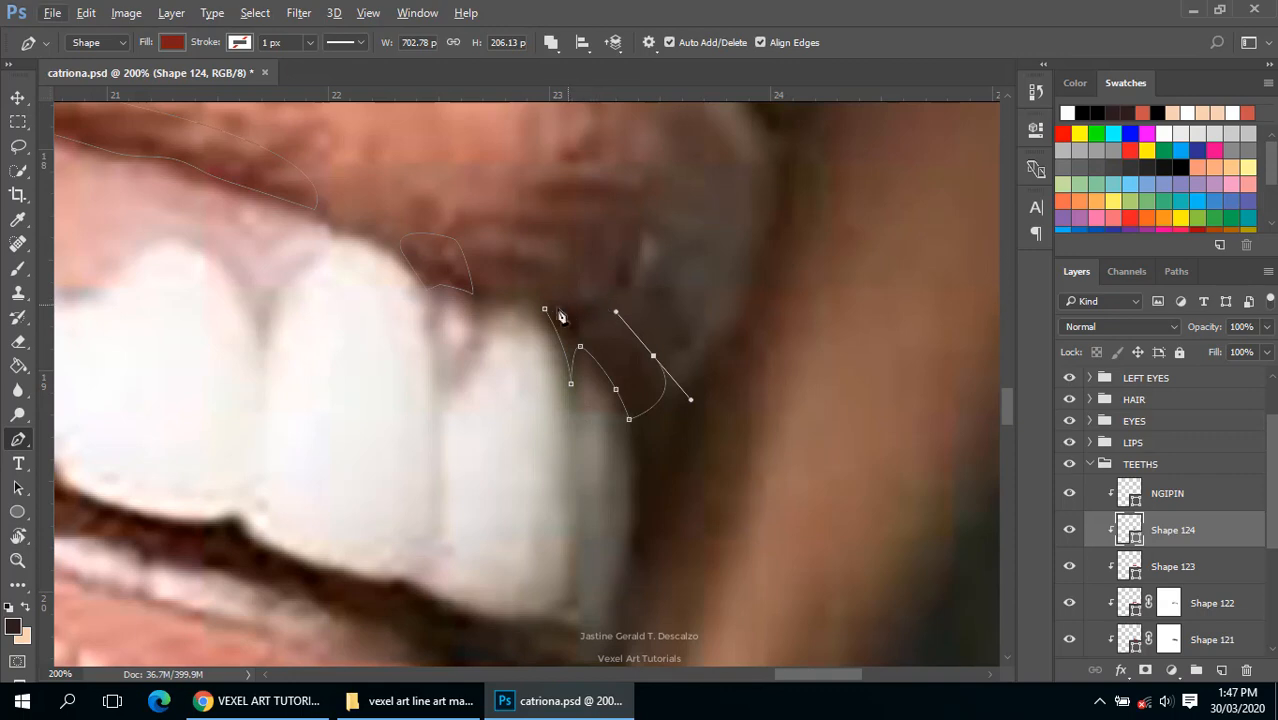
click(544, 309)
Step: Hide Layer 1 and change the fill colour of Shape 124 to #510c08
drag(518, 327, 447, 356)
scroll(1110, 490, up, 2)
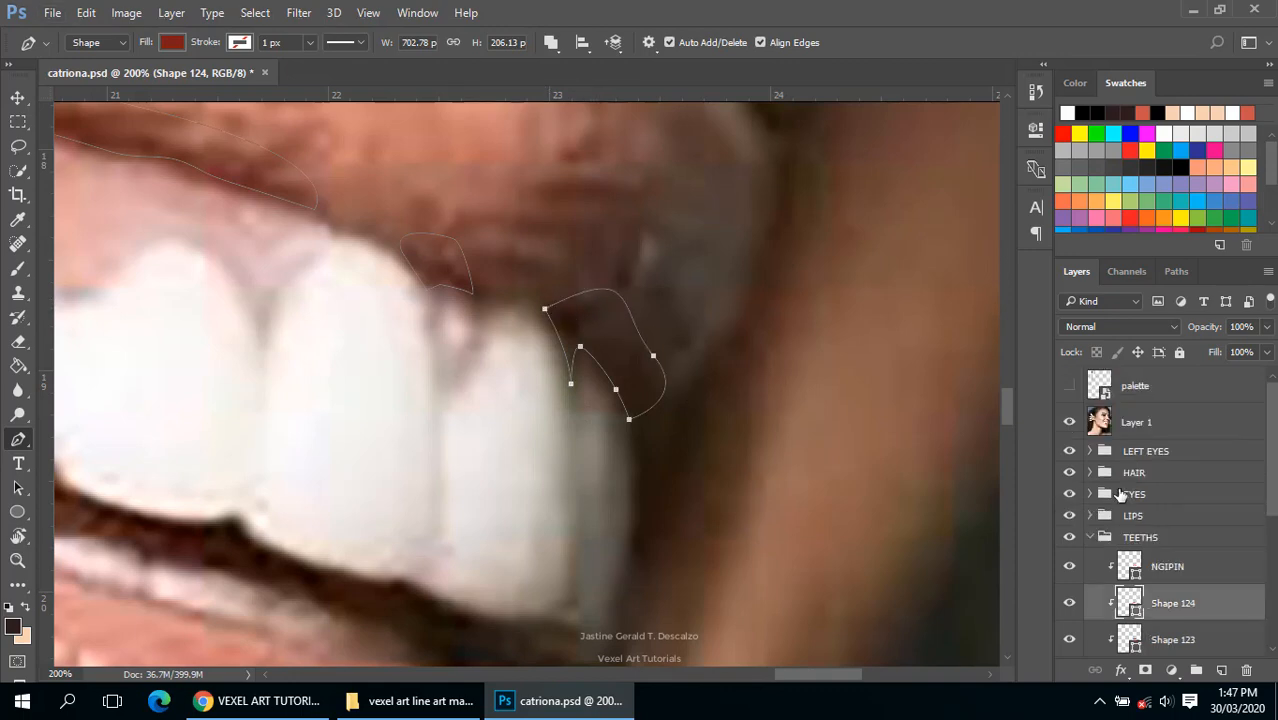
click(1066, 422)
scroll(773, 374, down, 5)
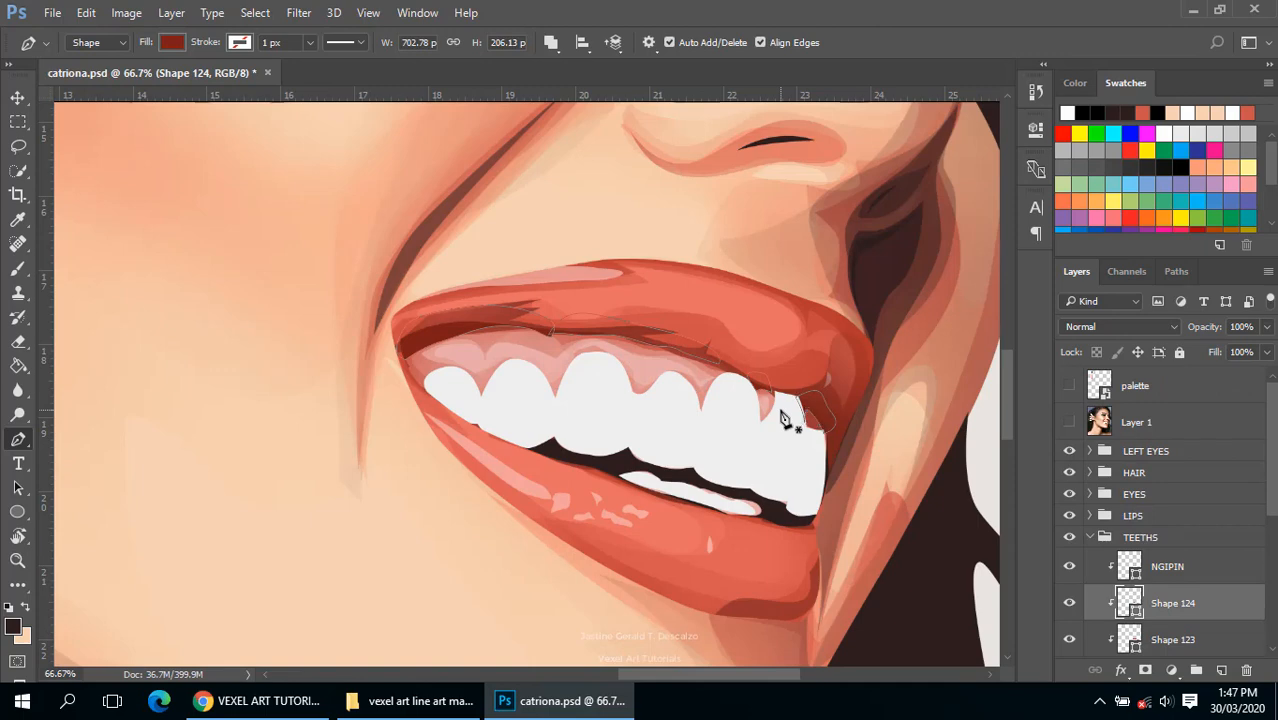
scroll(710, 379, down, 4)
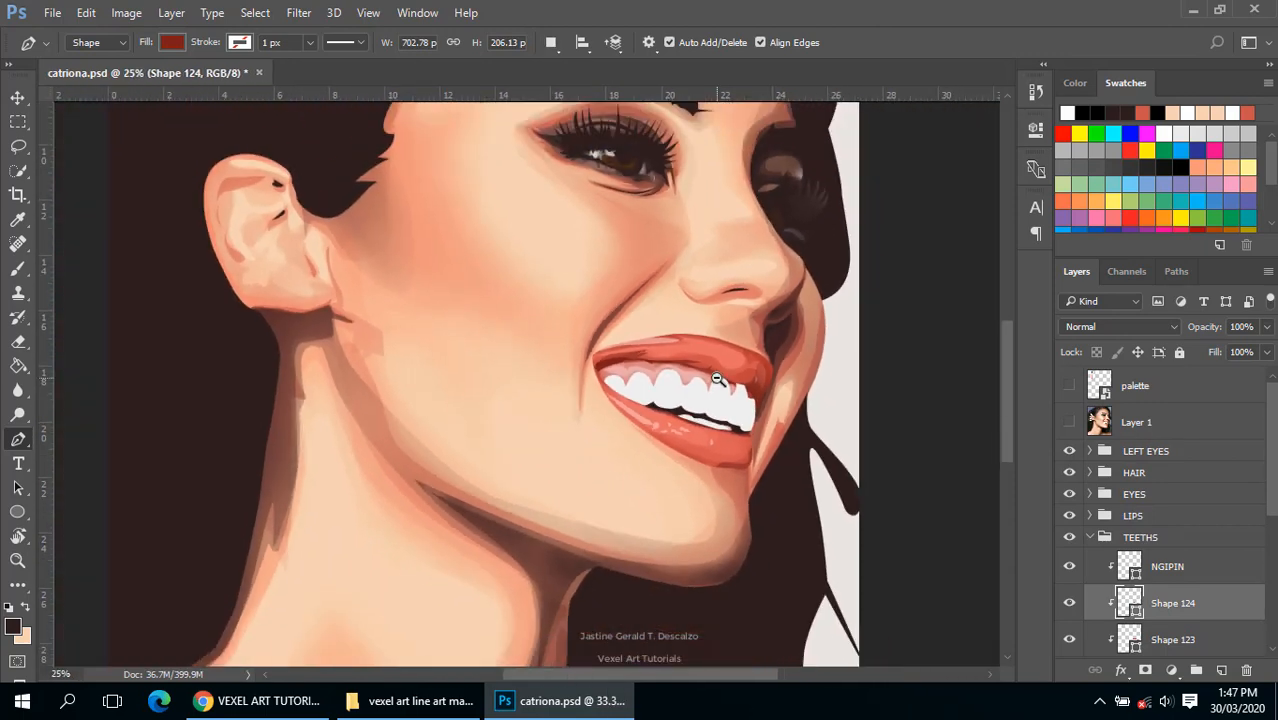
scroll(717, 379, up, 1)
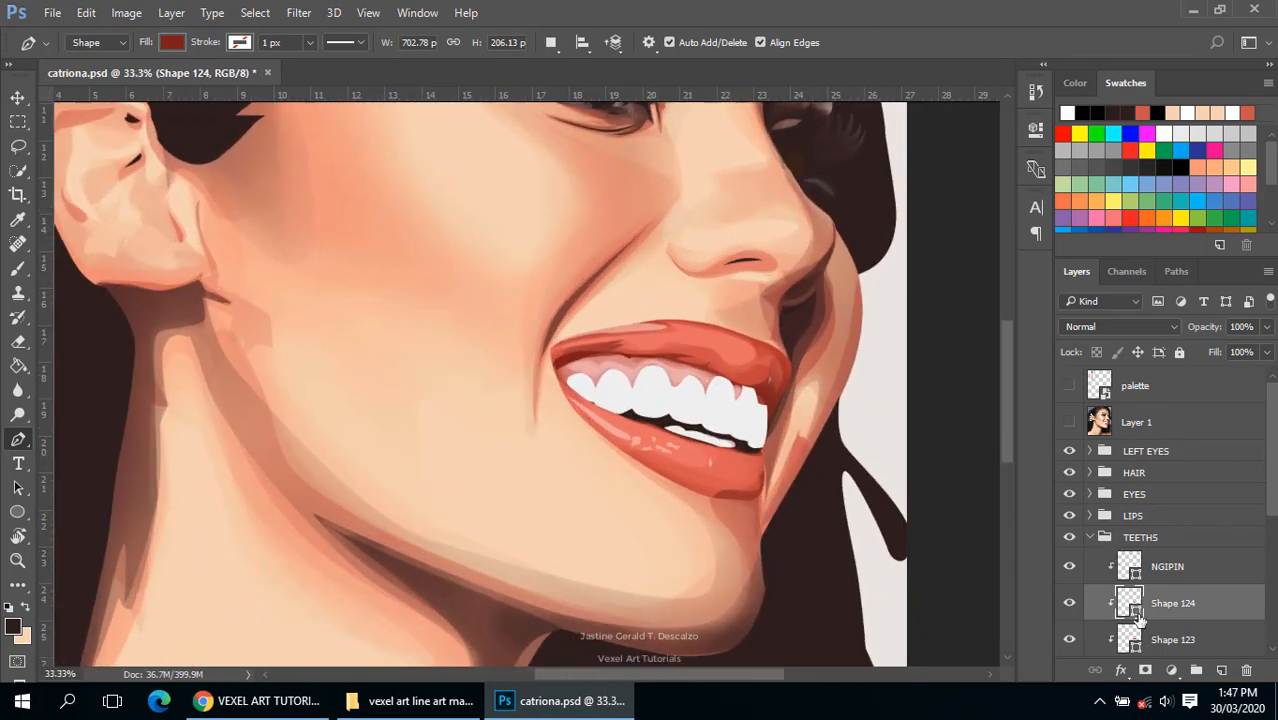
double_click(1131, 603)
mouse_move(962, 441)
mouse_down()
mouse_move(950, 437)
mouse_move(966, 466)
mouse_up()
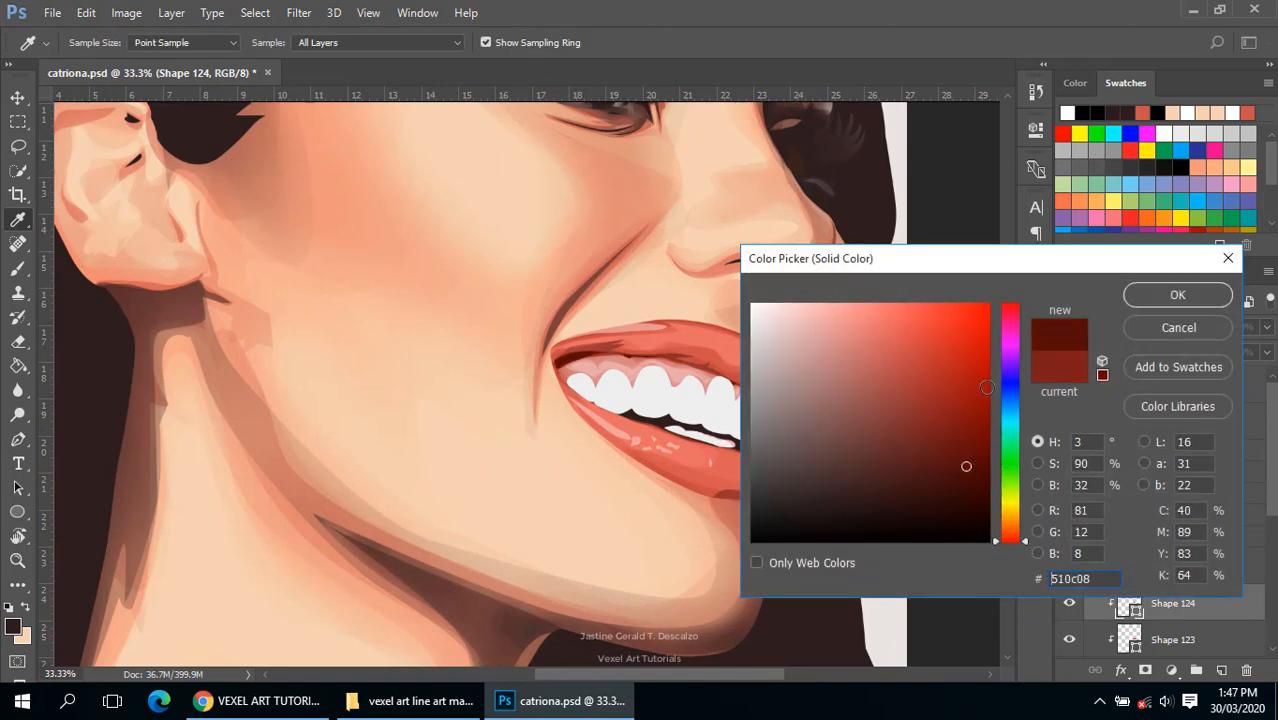
click(1177, 295)
Step: Compare the vexel portrait with the reference photo by toggling Layer 1, first on the whole face and then around the mouth
scroll(836, 414, down, 5)
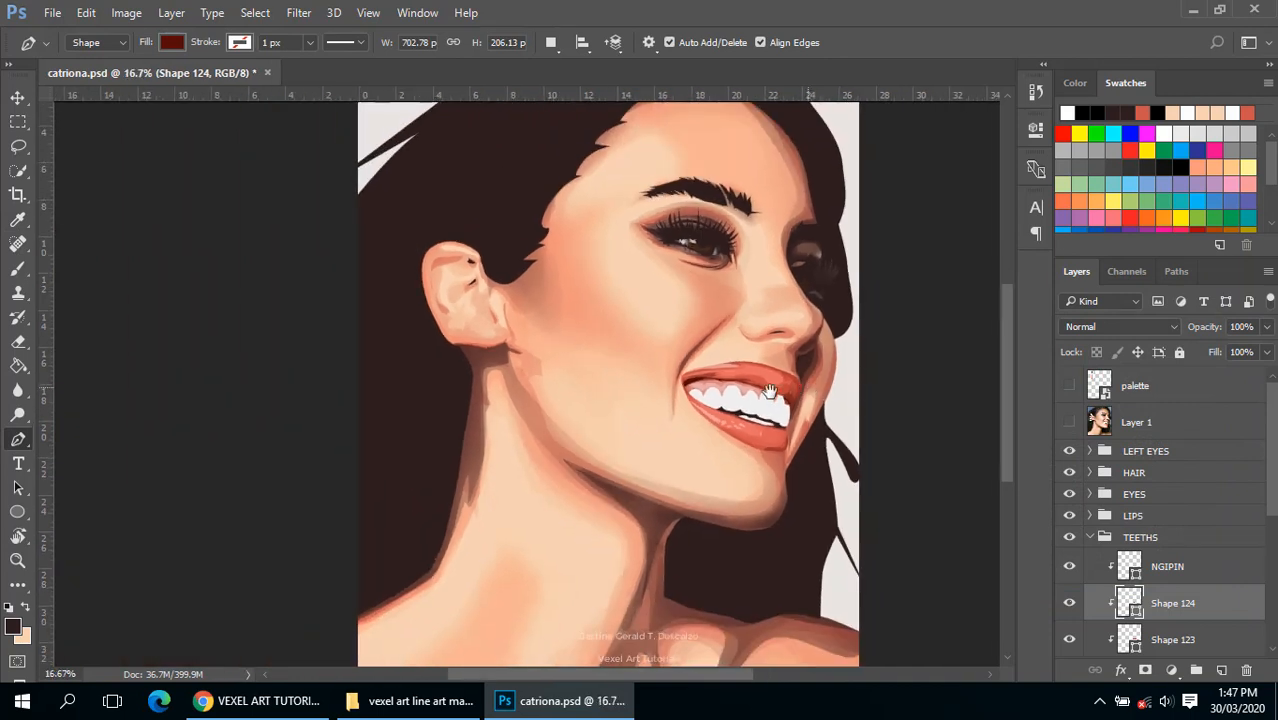
drag(720, 405, 658, 401)
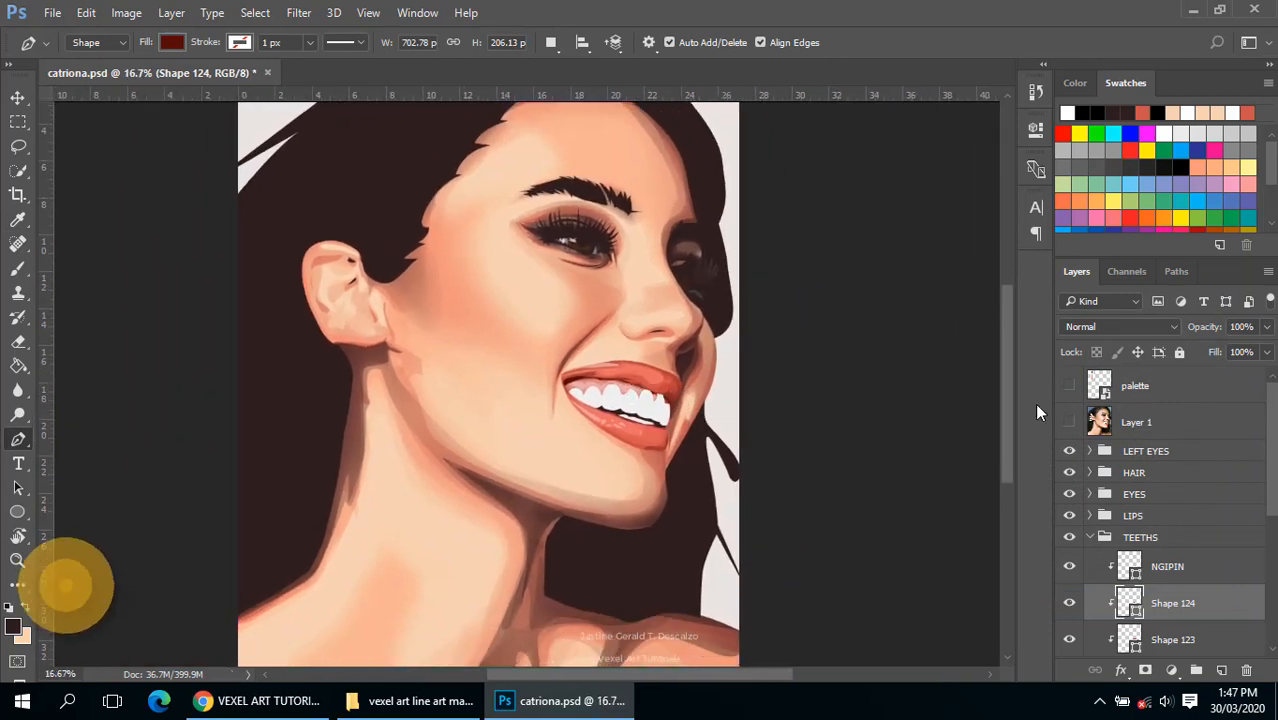
click(1069, 422)
click(1069, 422)
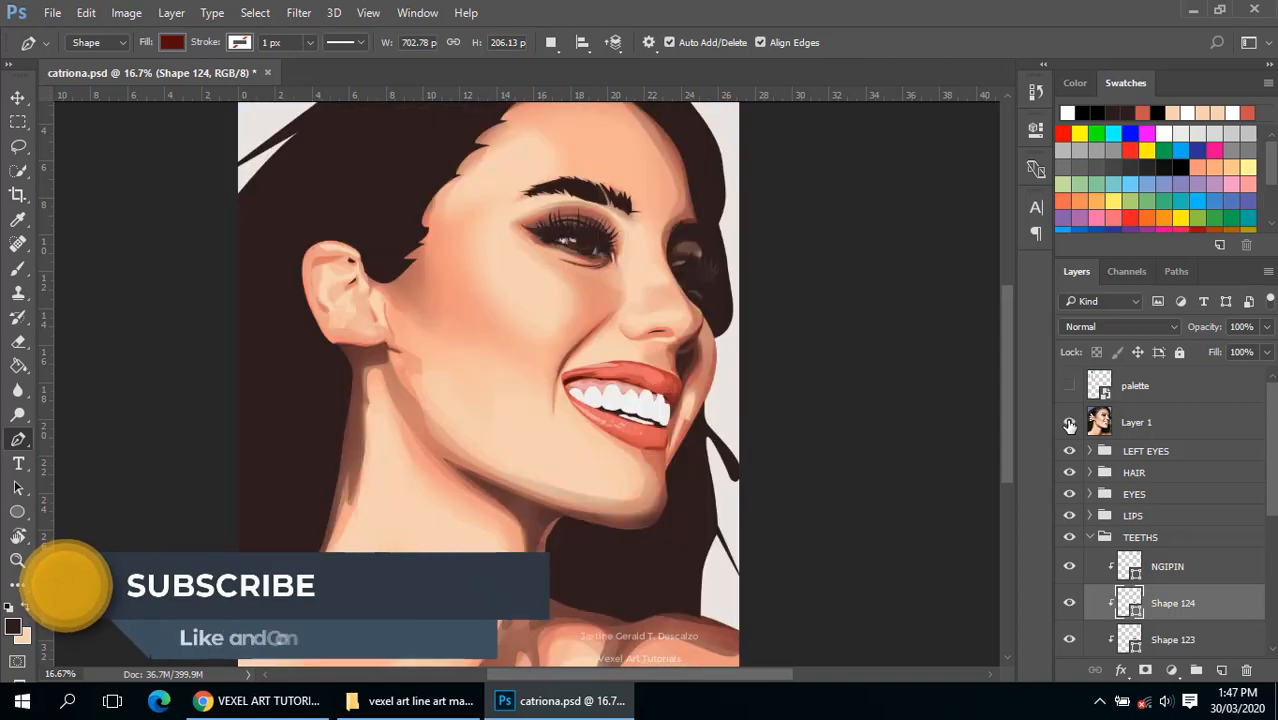
click(1069, 422)
click(1069, 422)
click(1069, 422)
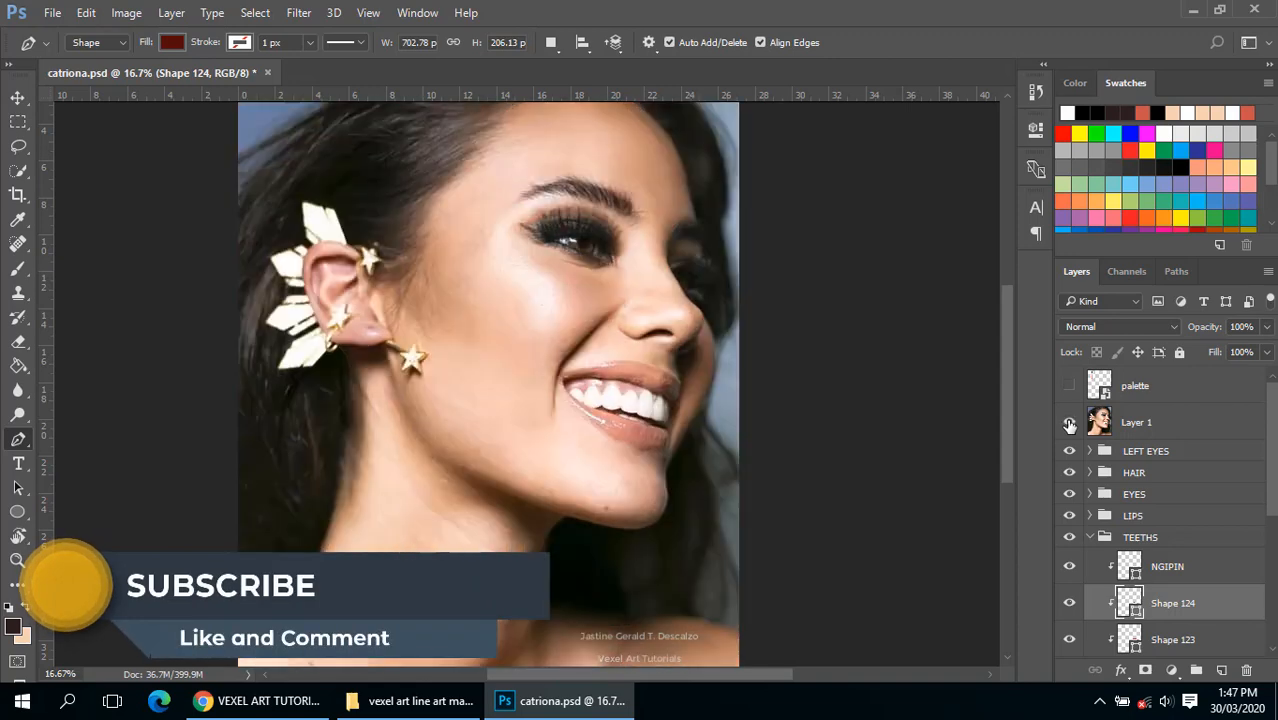
click(1069, 422)
click(1069, 422)
click(1069, 422)
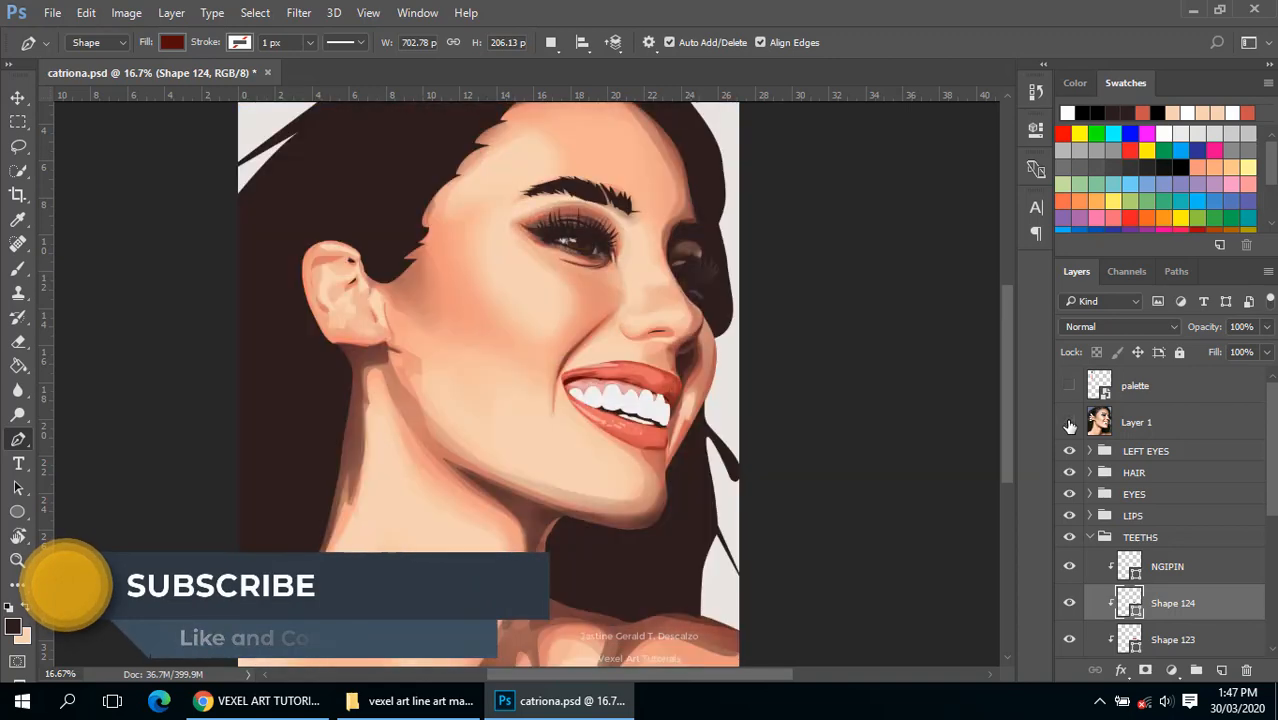
click(1069, 424)
click(1069, 424)
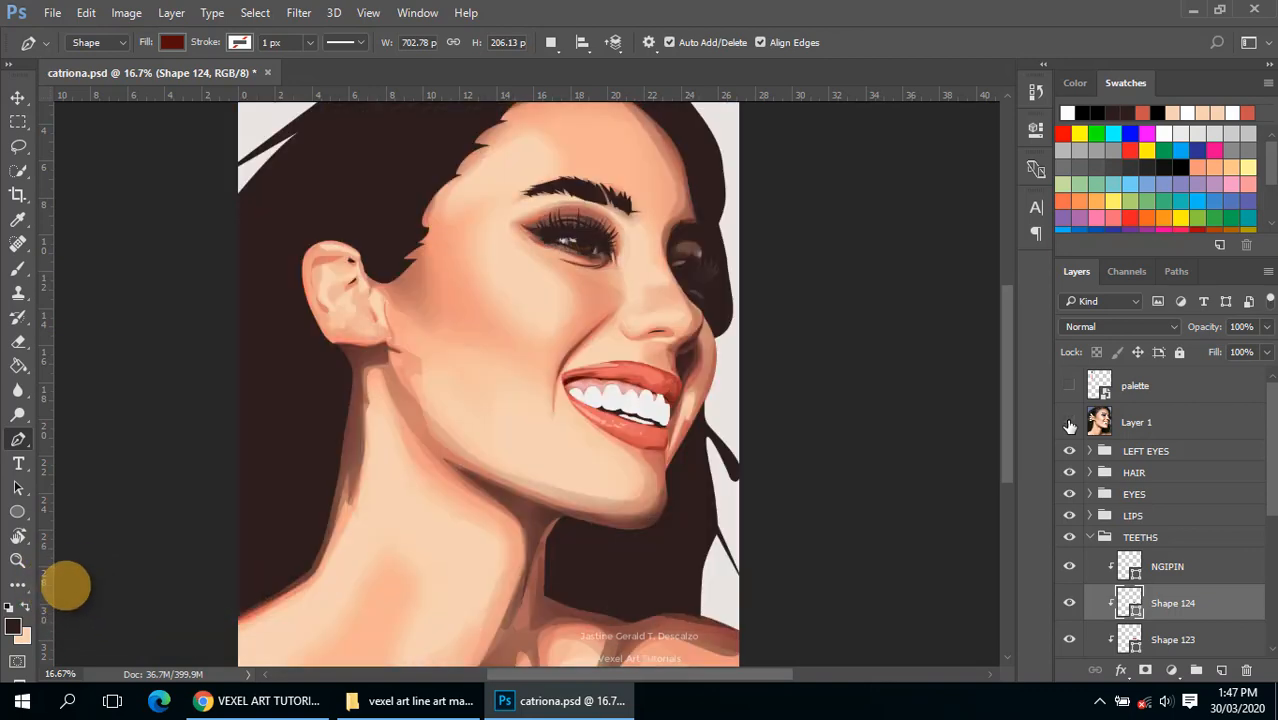
click(1069, 424)
click(1069, 424)
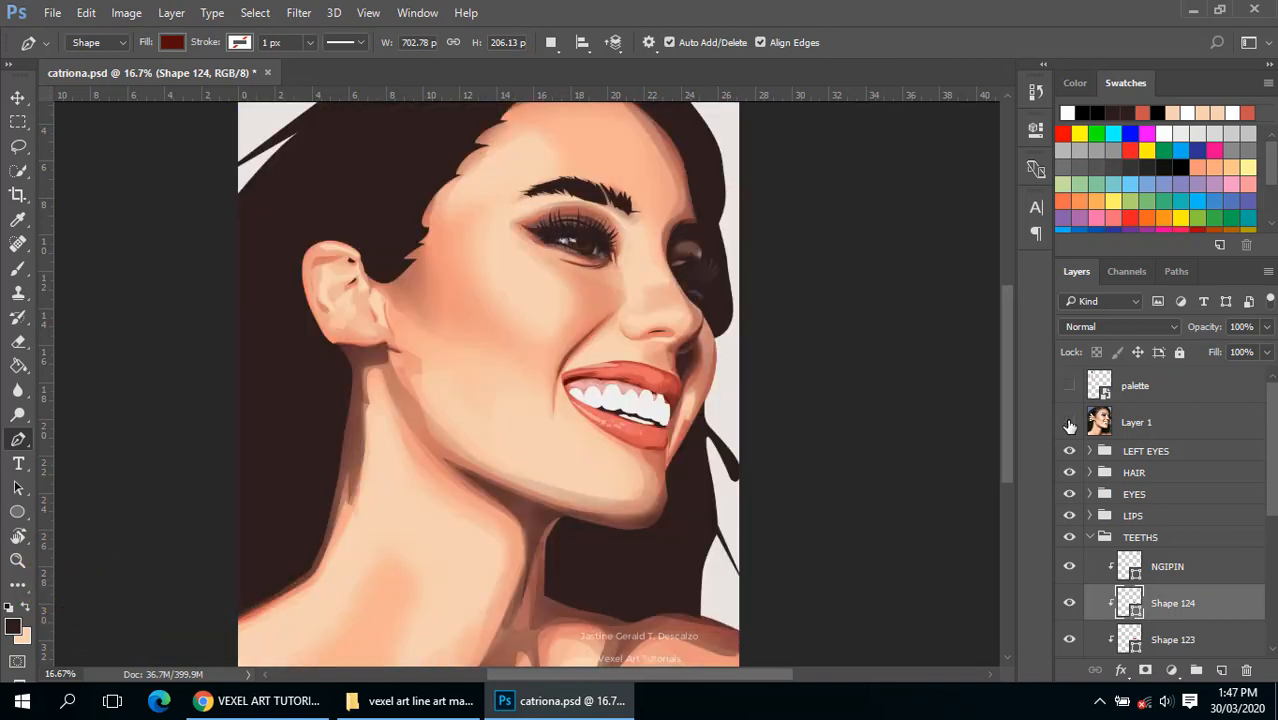
click(1069, 424)
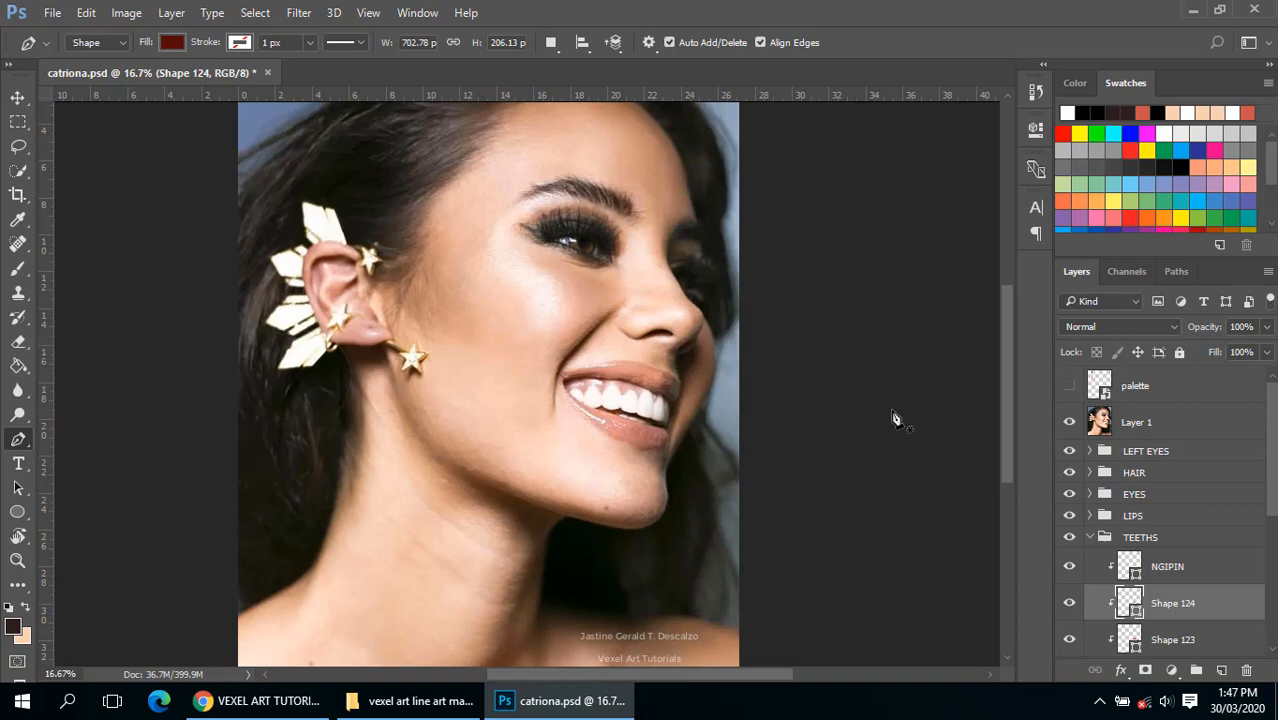
ctrl+click(608, 363)
ctrl+click(540, 437)
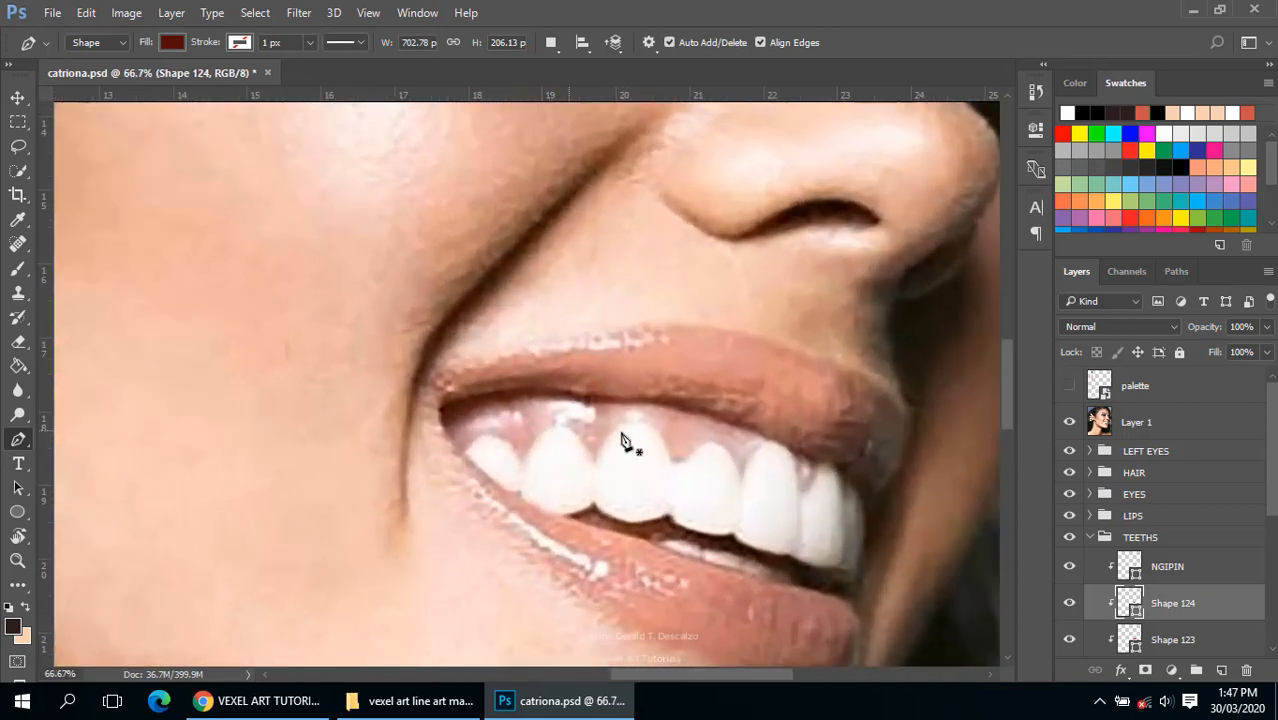
click(1069, 424)
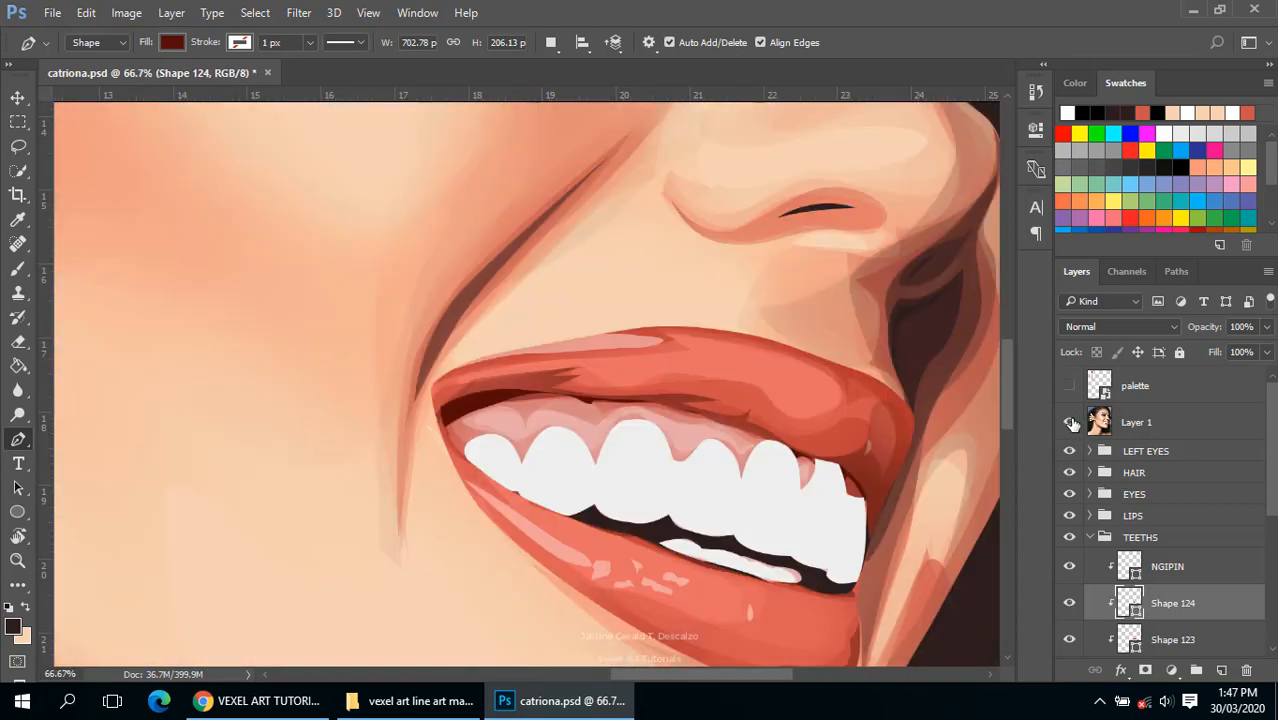
click(1069, 424)
click(1069, 424)
Step: Draw a closed shape above Shape 123 around the dark shading at the near mouth corner, extending slightly over the gums
ctrl+click(468, 418)
ctrl+click(468, 417)
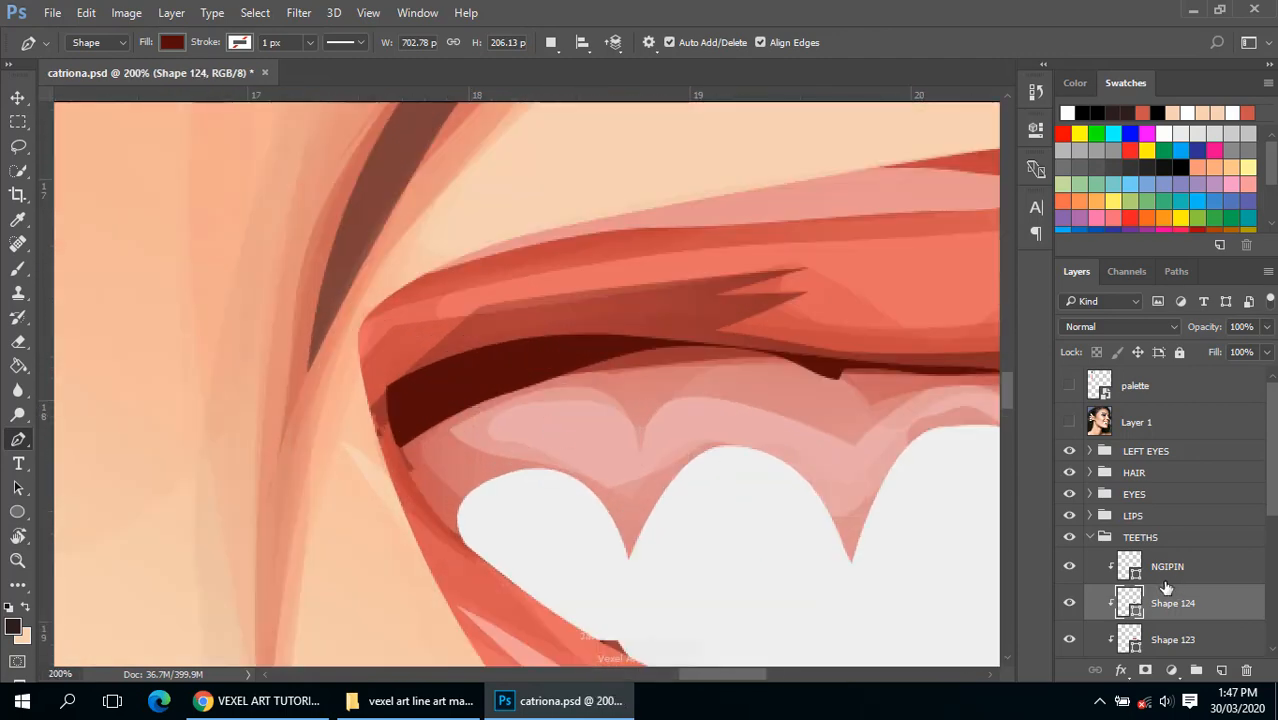
scroll(1160, 586, down, 1)
click(1130, 564)
click(397, 455)
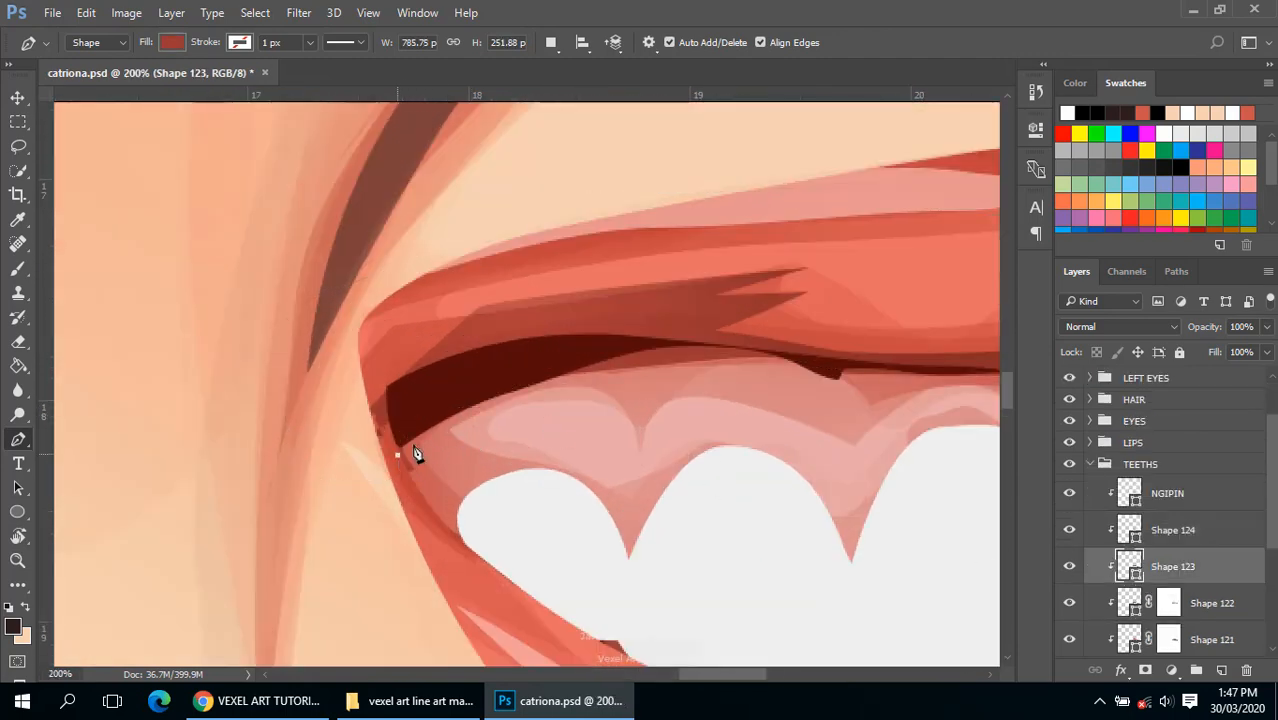
drag(506, 410, 609, 389)
key(ctrl+z)
drag(670, 342, 697, 333)
drag(549, 316, 494, 331)
drag(412, 367, 365, 396)
click(399, 456)
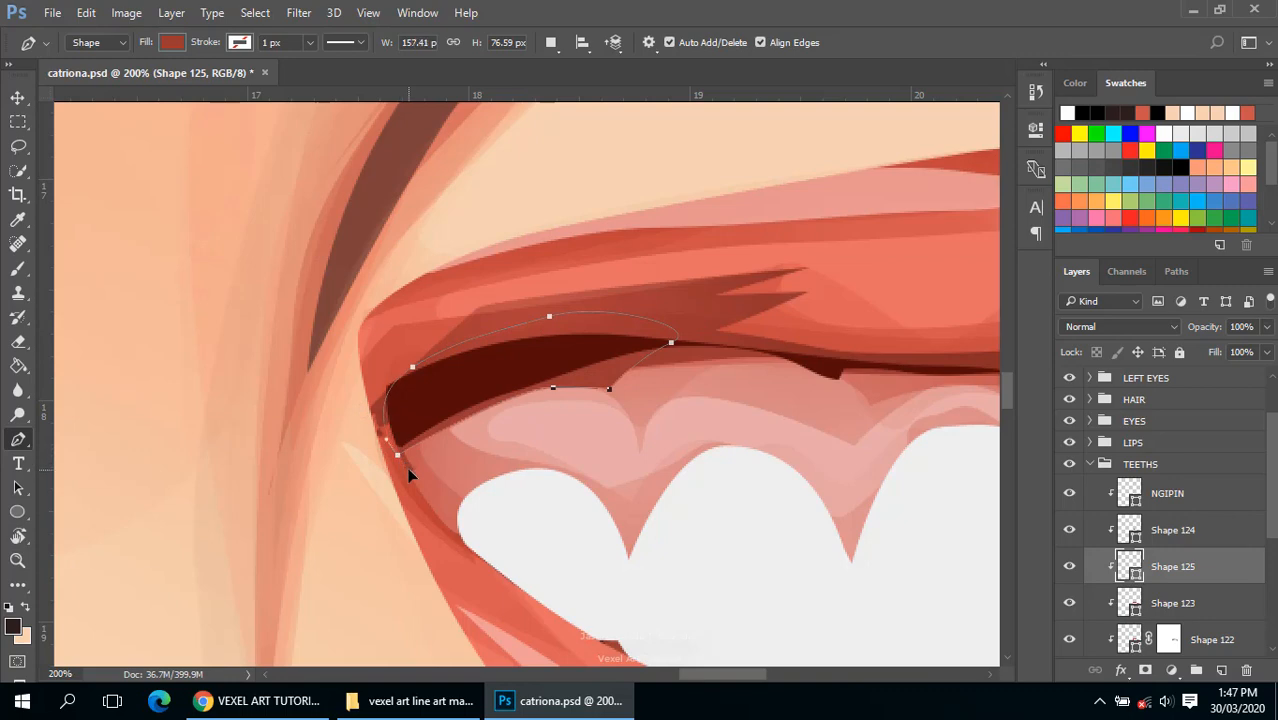
Step: Set the new mouth-corner shape's colour to #510c08 and its layer Fill to 50%
double_click(1134, 572)
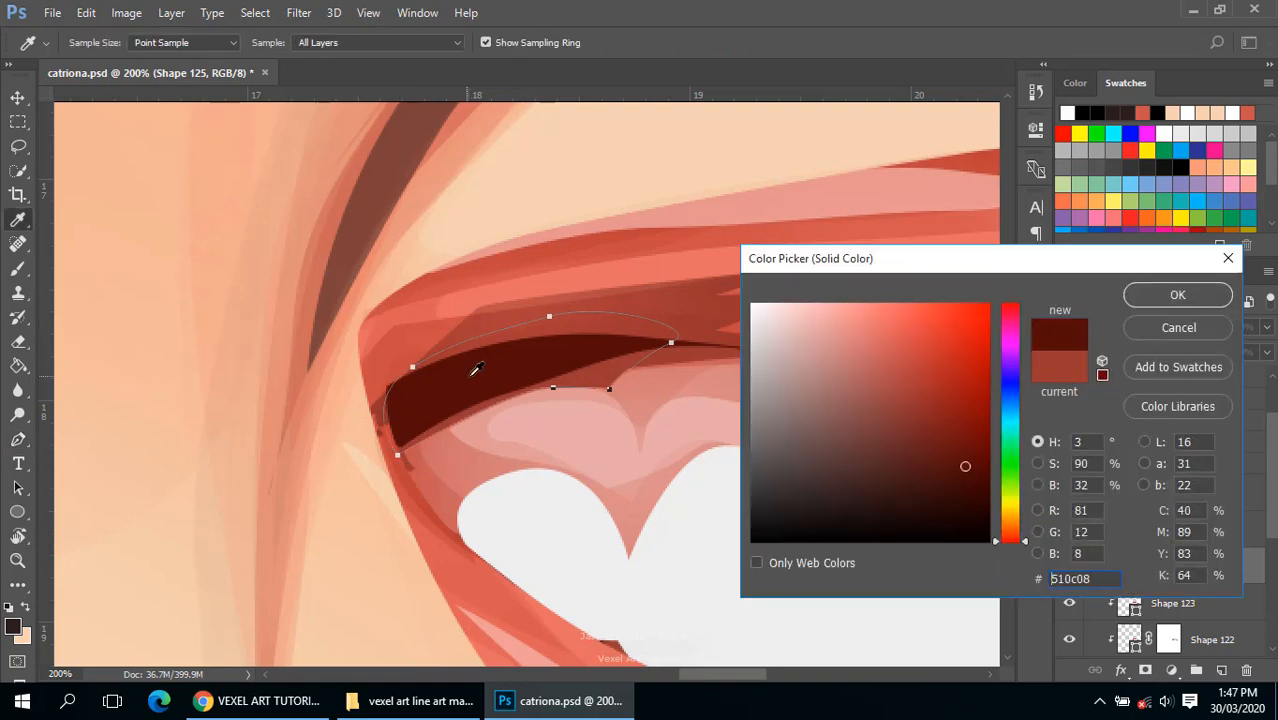
key(Return)
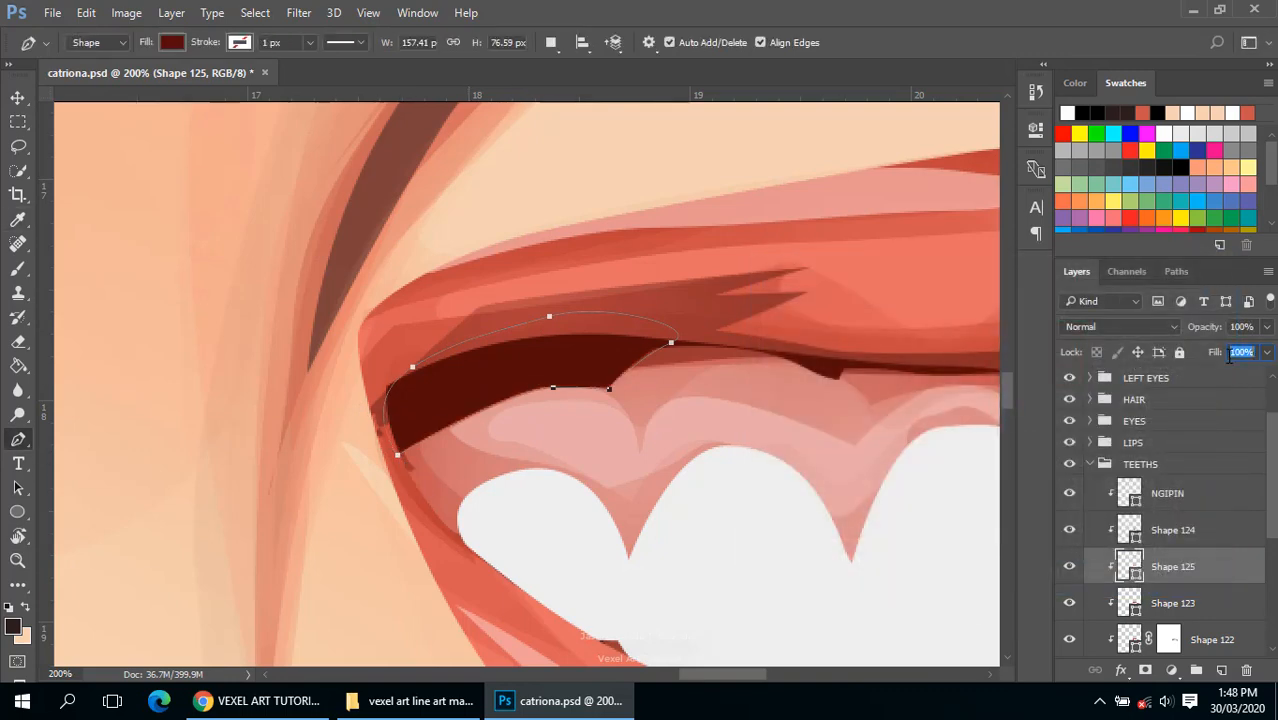
text(75)
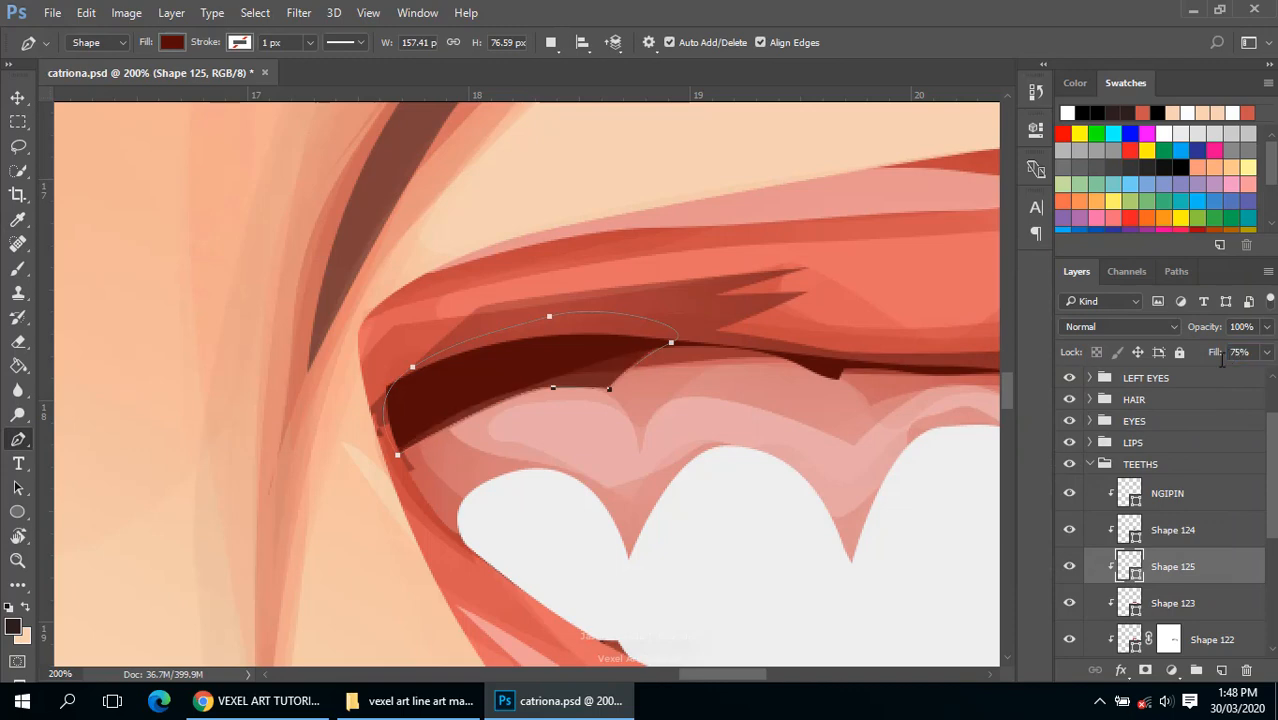
key(Return)
scroll(676, 437, down, 6)
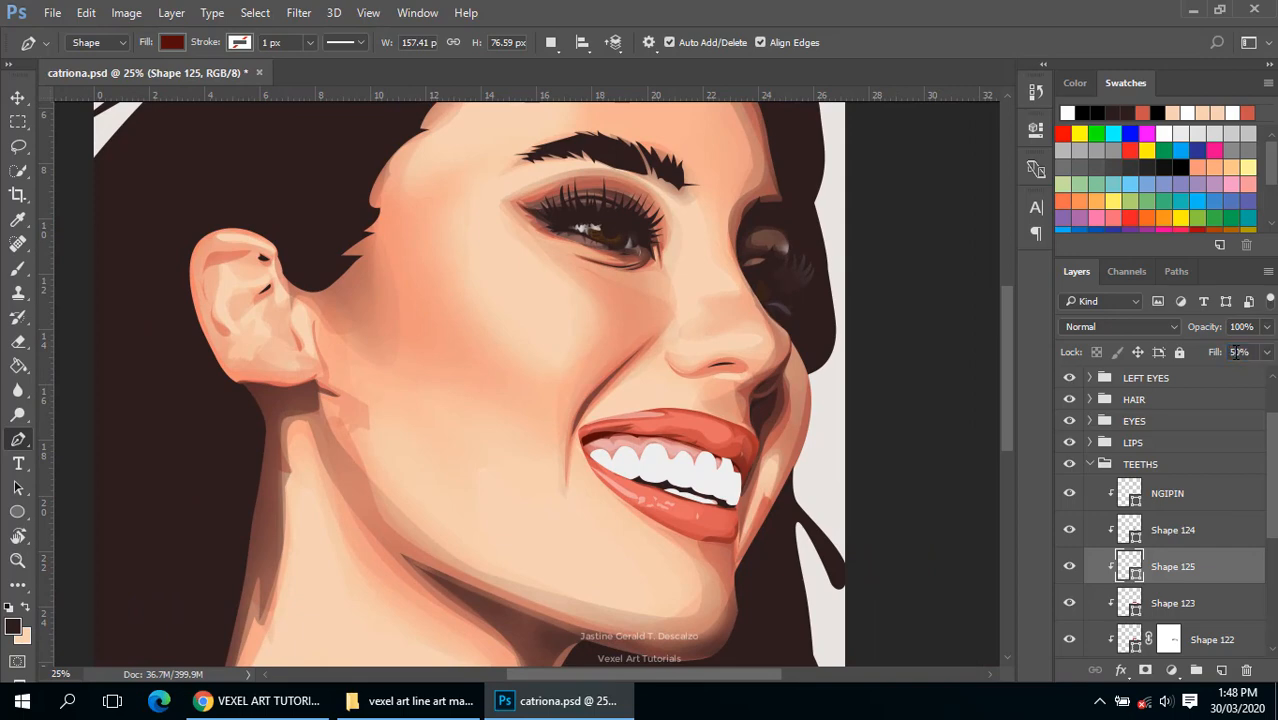
Step: Compare the softened mouth-corner shading with the reference photo by toggling Layer 1
scroll(1145, 429, up, 2)
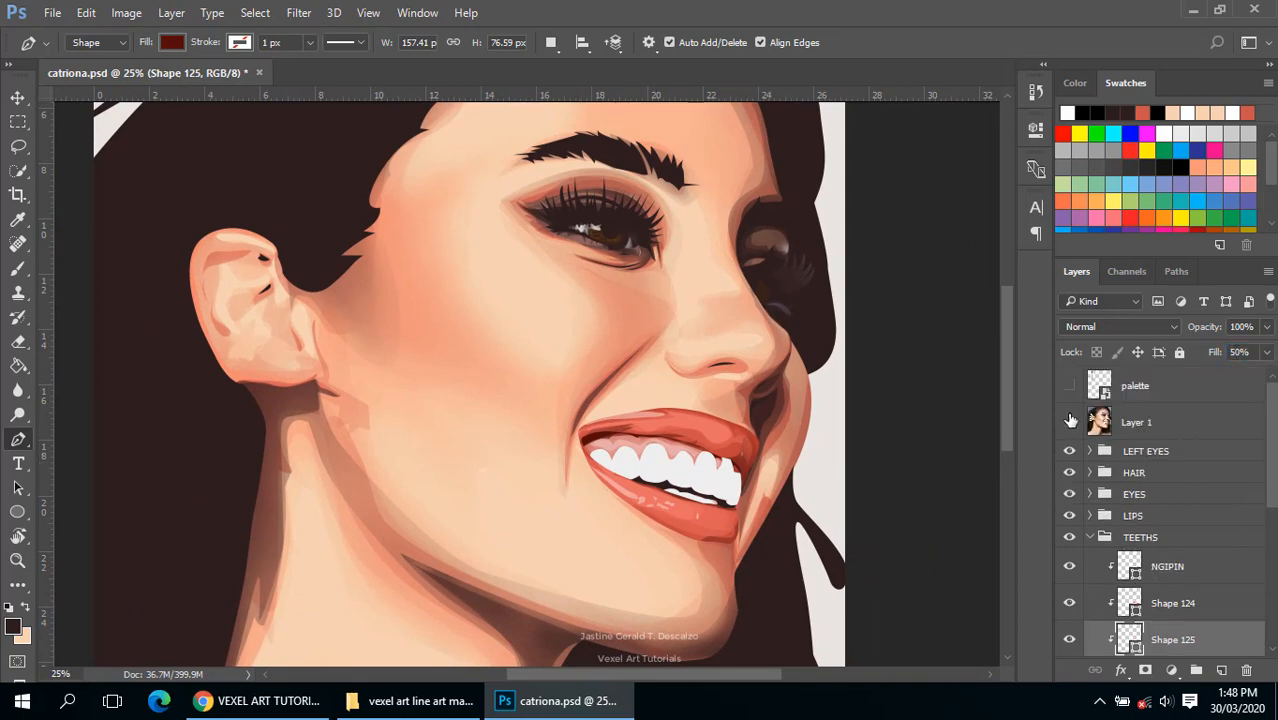
click(1069, 423)
click(1069, 423)
click(1069, 423)
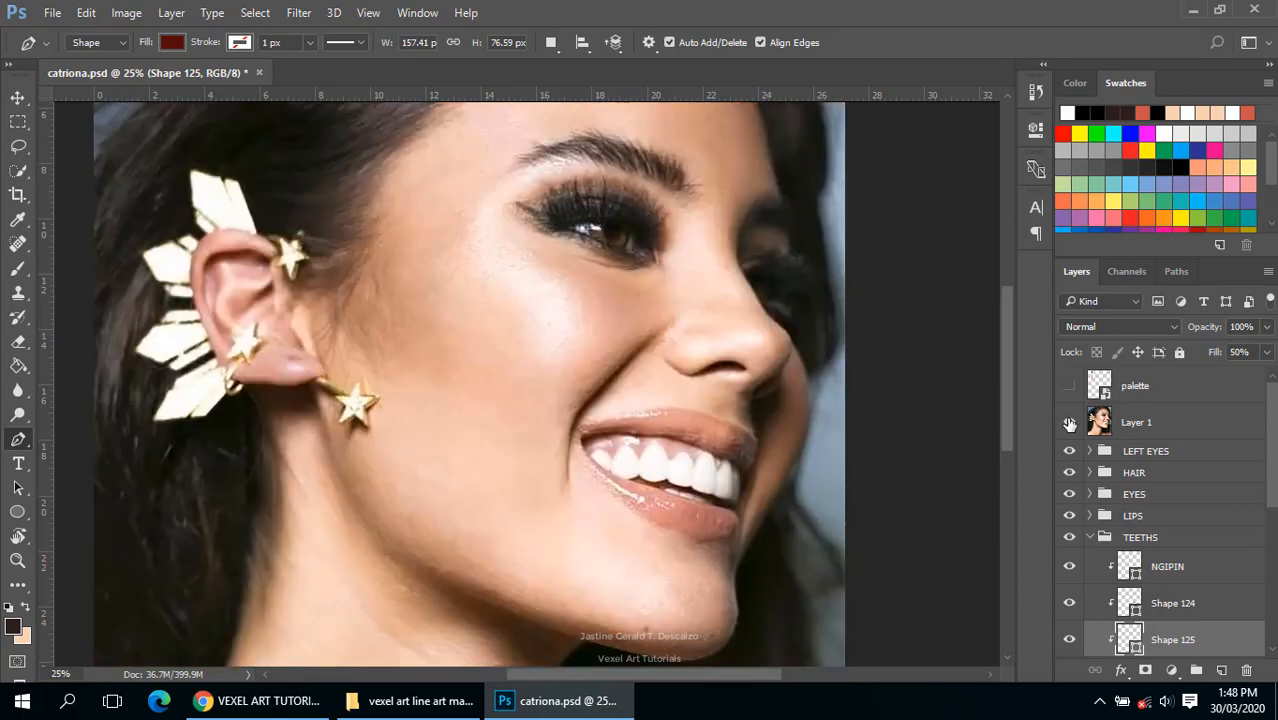
click(1069, 423)
click(1069, 423)
click(1069, 423)
click(1069, 423)
Step: Adjust the NGIPIN path's curve at the lower gap between the first two teeth to follow the photo, and hide Layer 1
scroll(645, 455, up, 4)
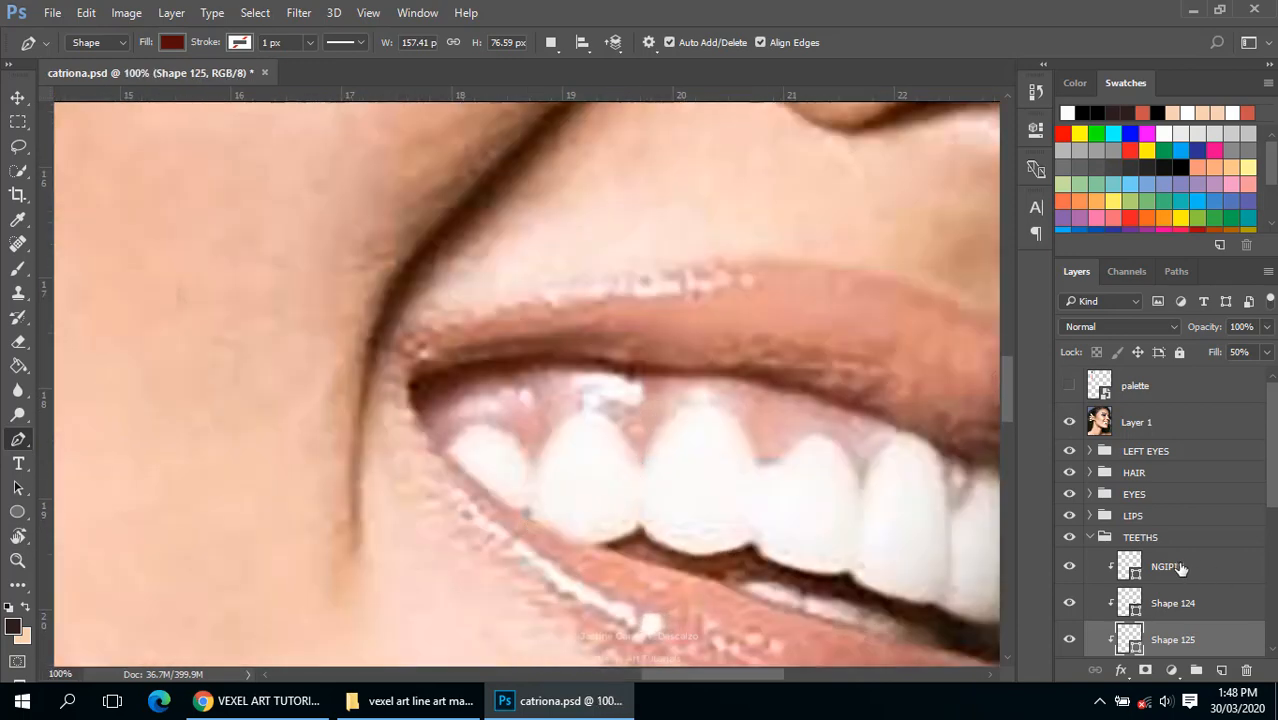
scroll(1181, 568, down, 5)
click(1127, 422)
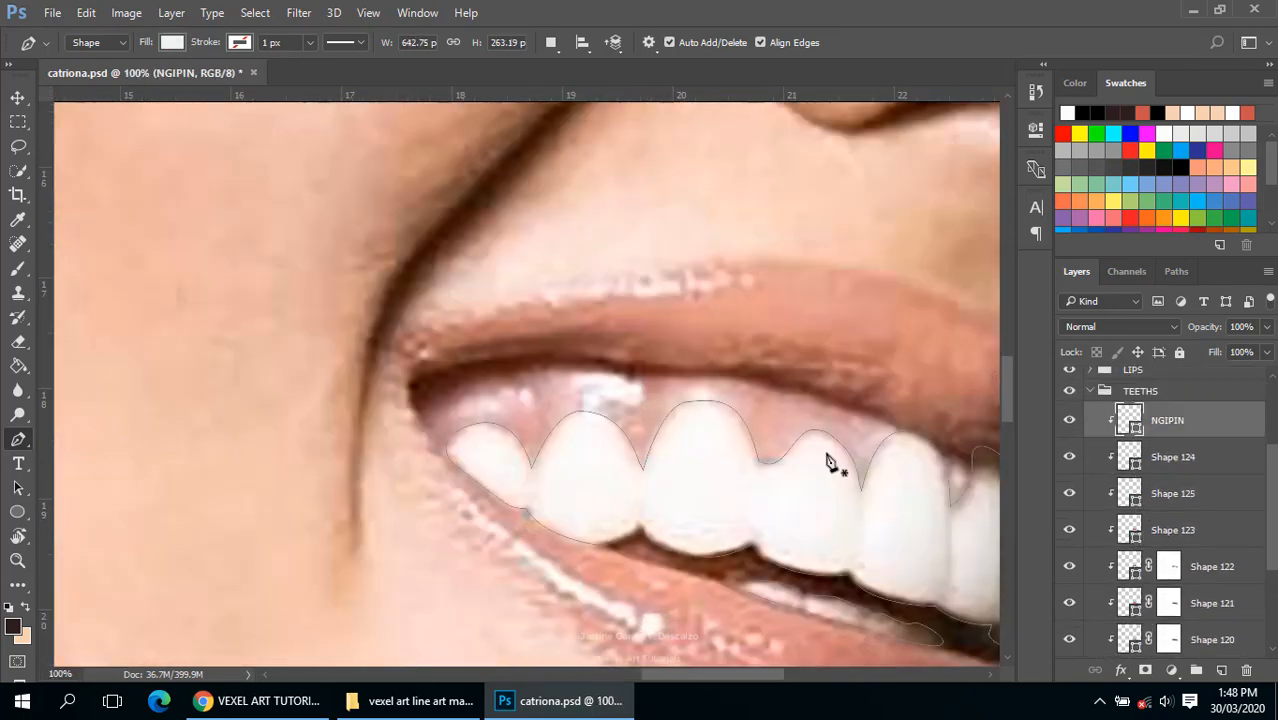
scroll(500, 484, up, 2)
ctrl+click(548, 538)
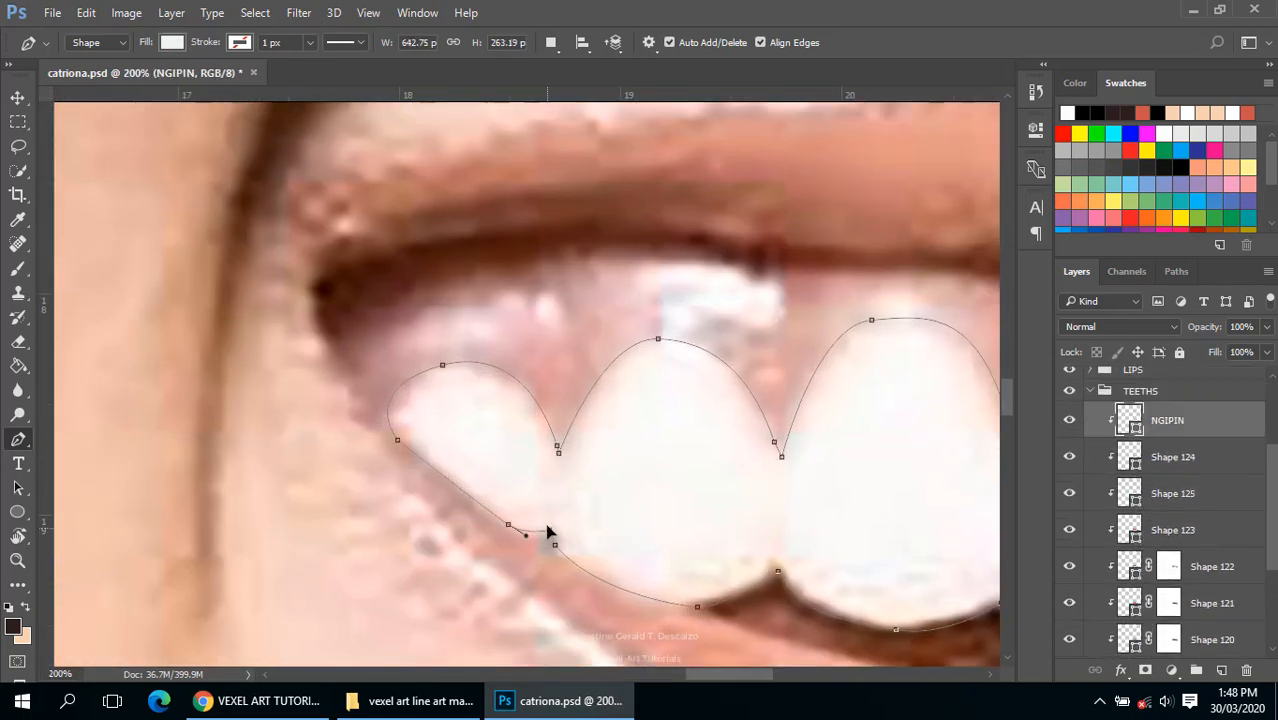
drag(526, 537, 538, 545)
scroll(1061, 479, up, 3)
click(1069, 422)
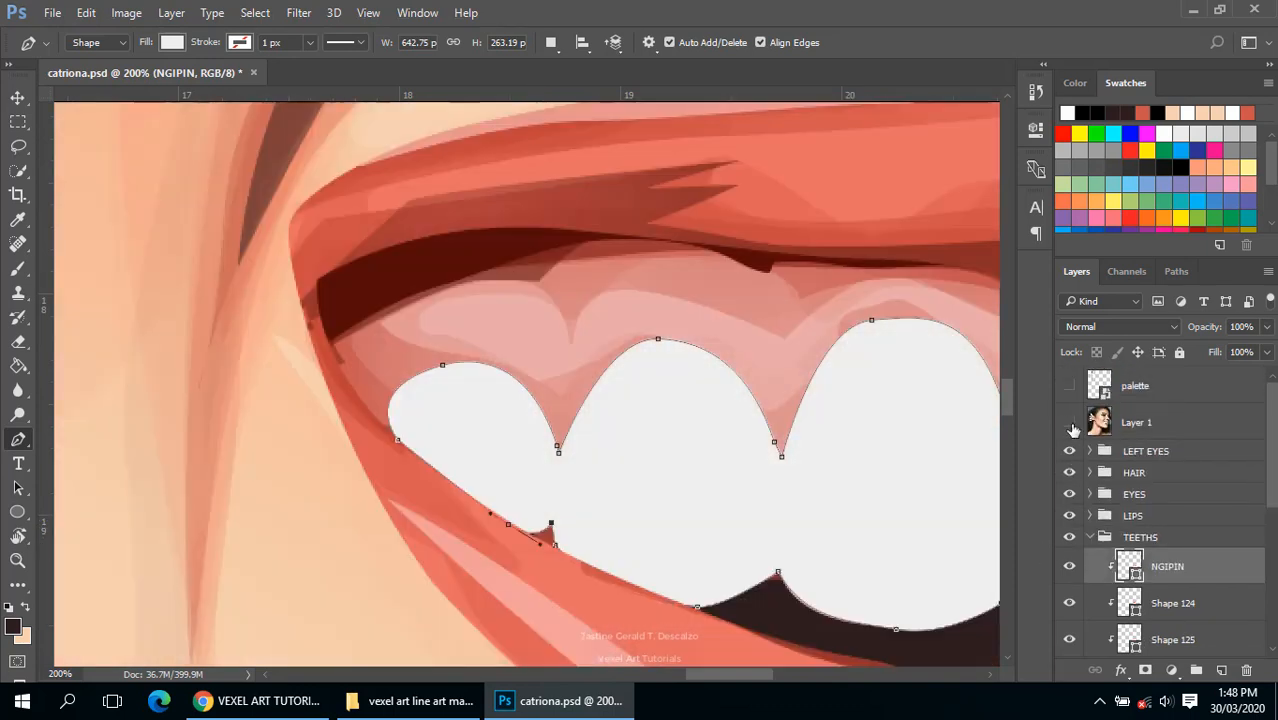
key(Return)
Step: Examine the teeth in the whole portrait and compare it with the reference photo by toggling Layer 1
drag(706, 458, 604, 462)
alt+click(776, 463)
alt+click(776, 463)
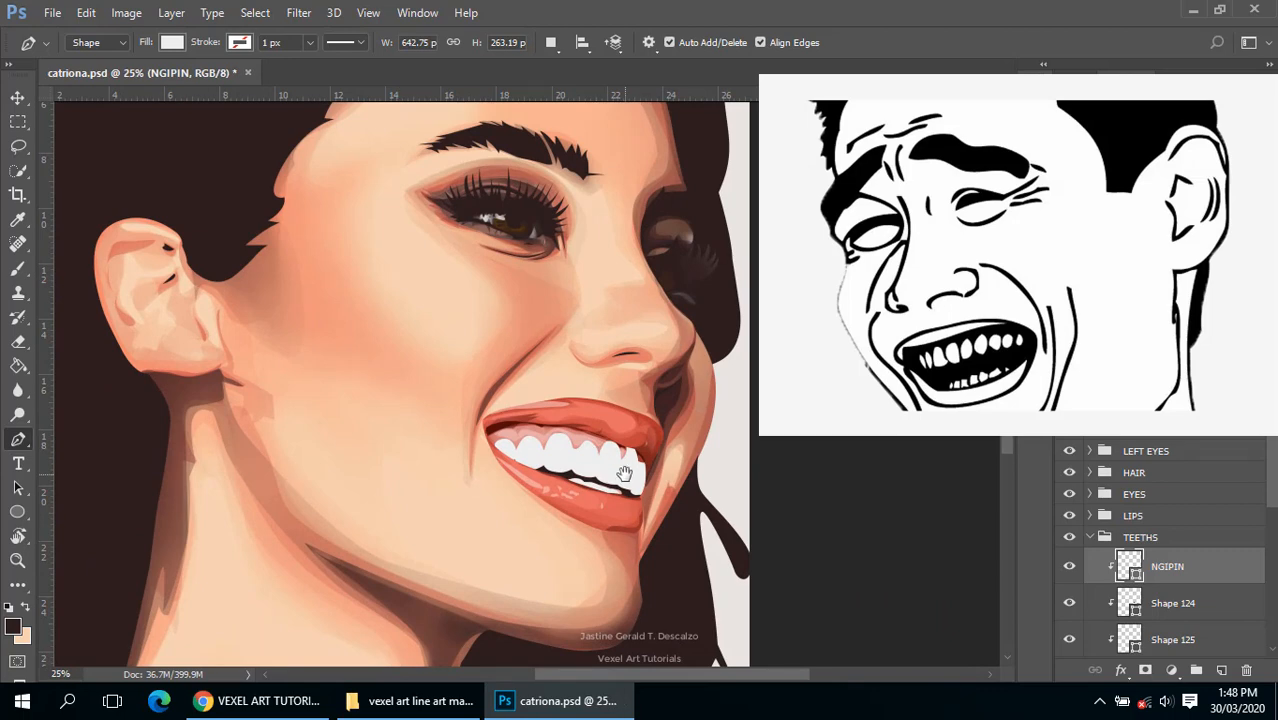
alt+click(624, 474)
alt+click(660, 478)
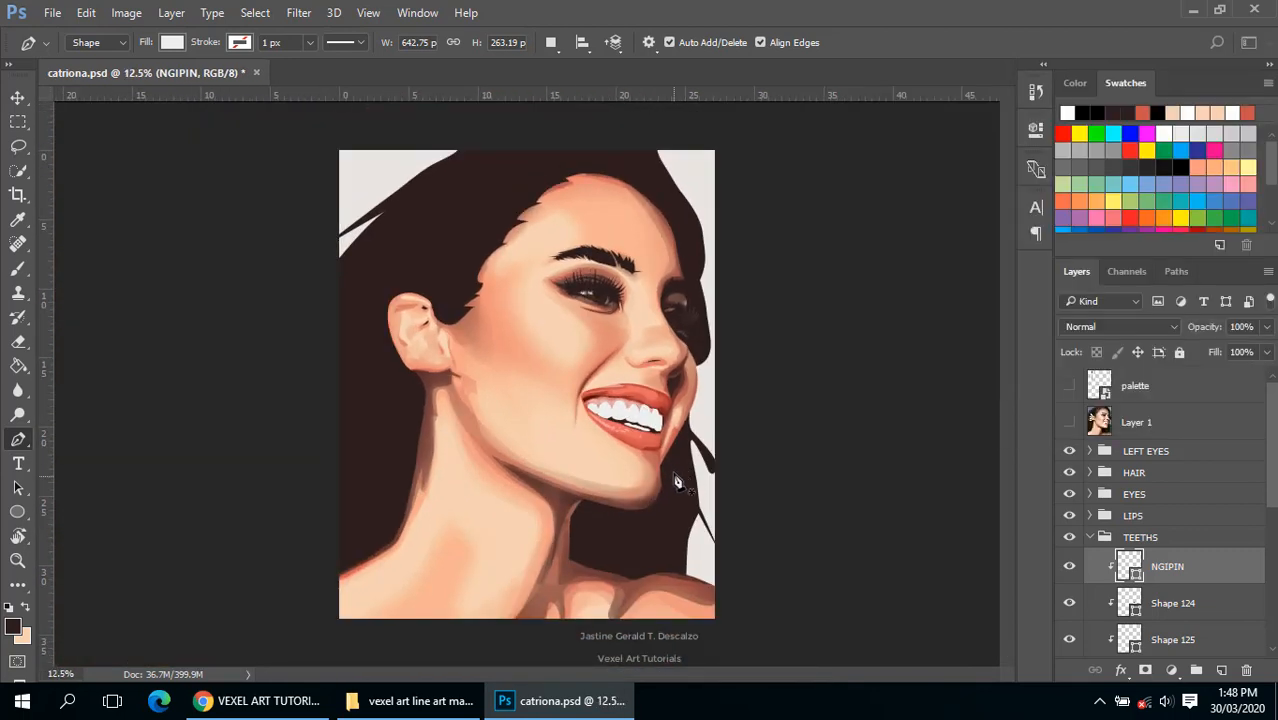
click(1070, 423)
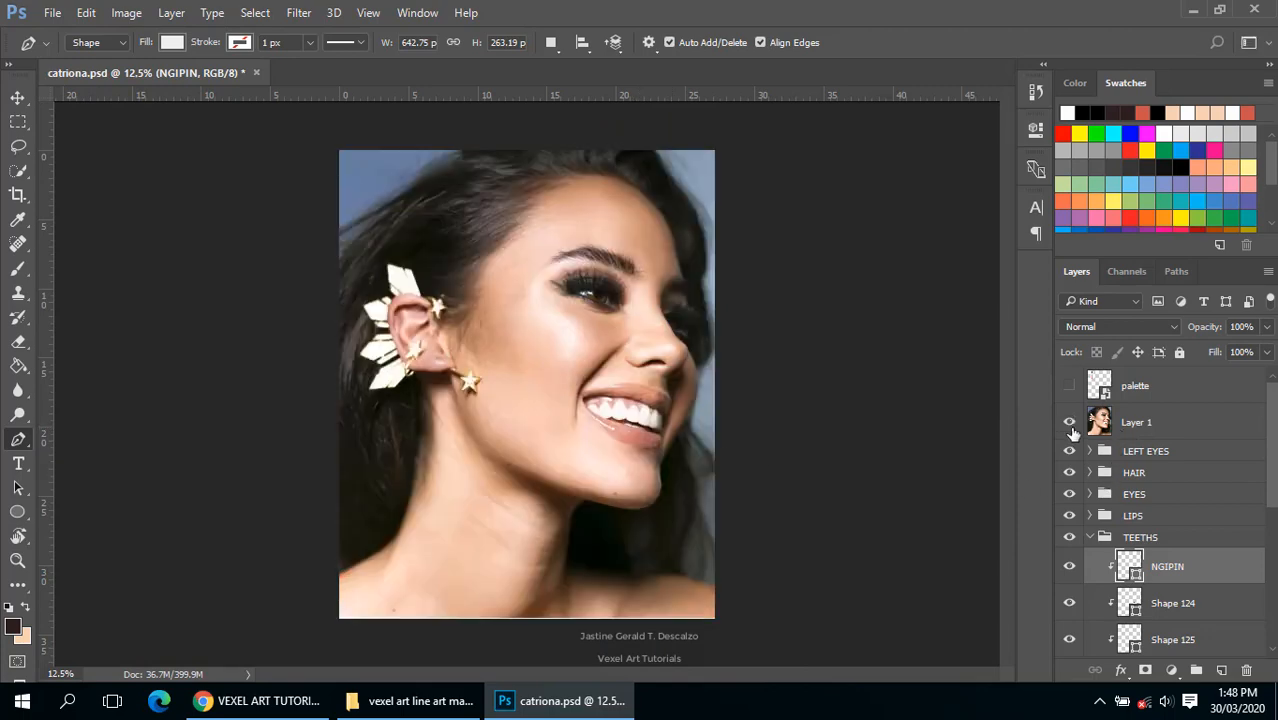
click(1070, 423)
click(1070, 423)
click(1071, 430)
click(1071, 430)
click(1071, 430)
click(1071, 430)
click(1071, 430)
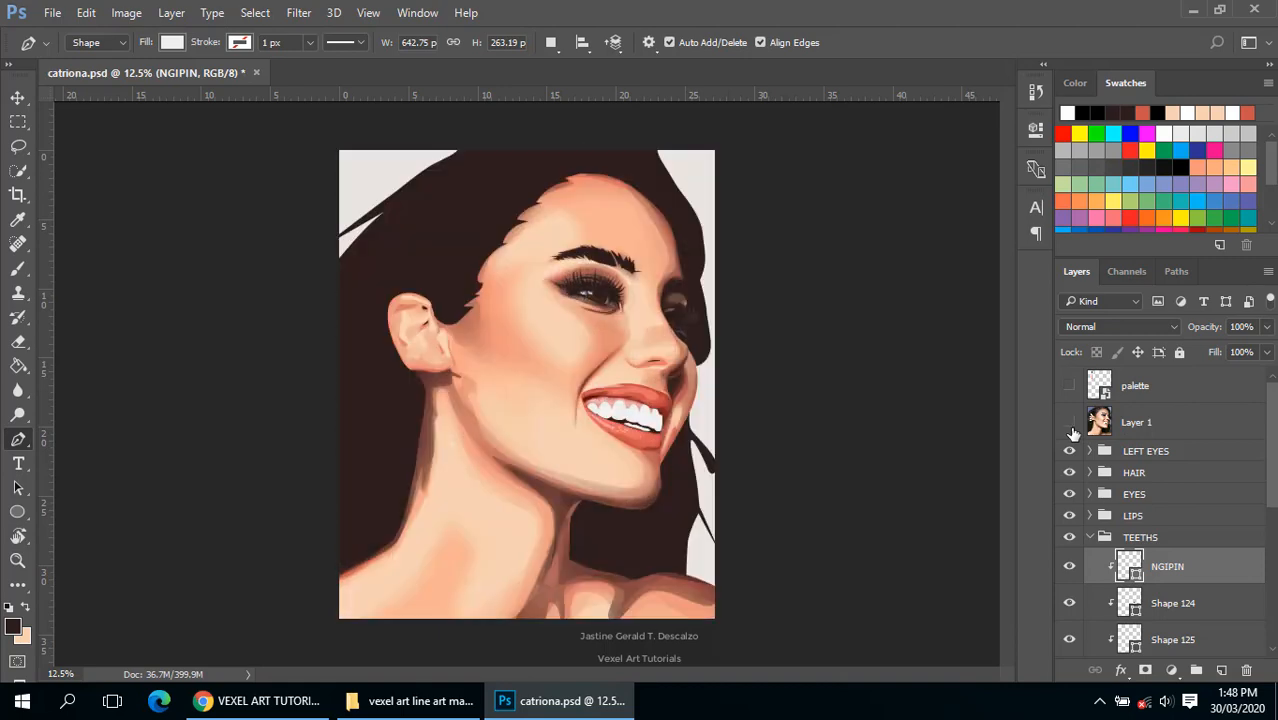
click(1071, 430)
click(1071, 430)
click(1068, 427)
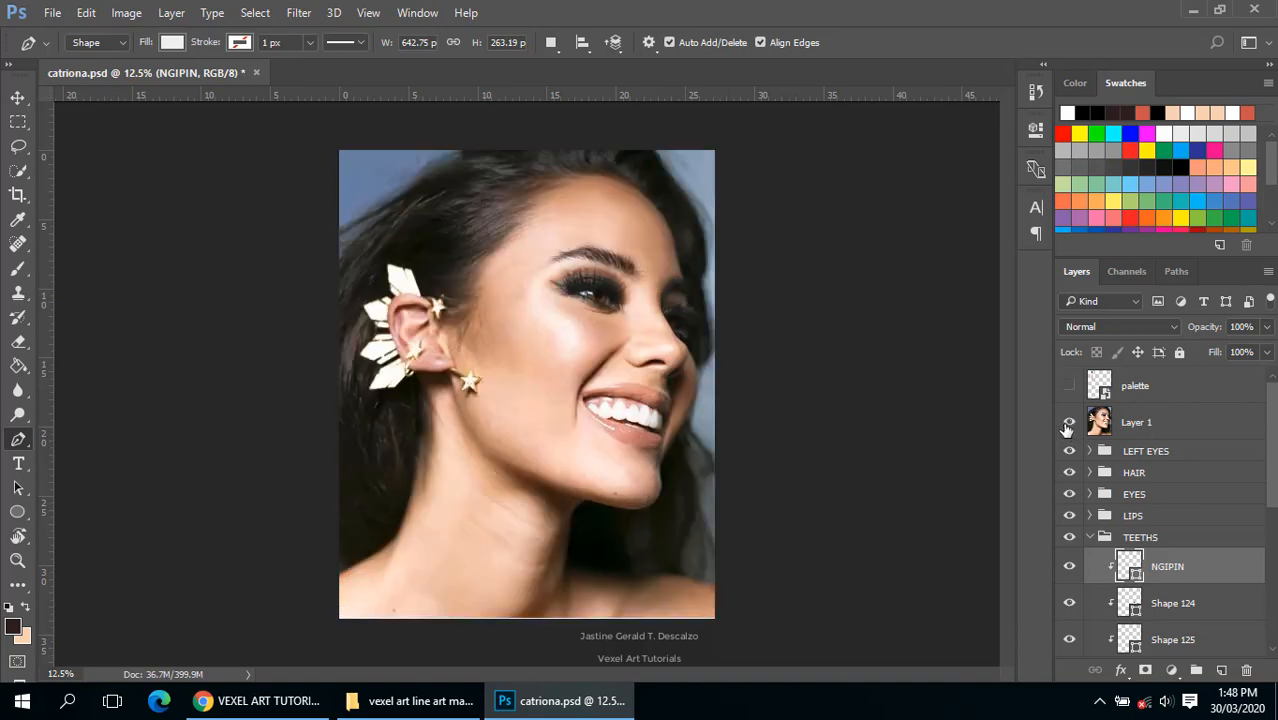
click(1068, 428)
click(1068, 427)
click(1068, 427)
scroll(612, 417, up, 3)
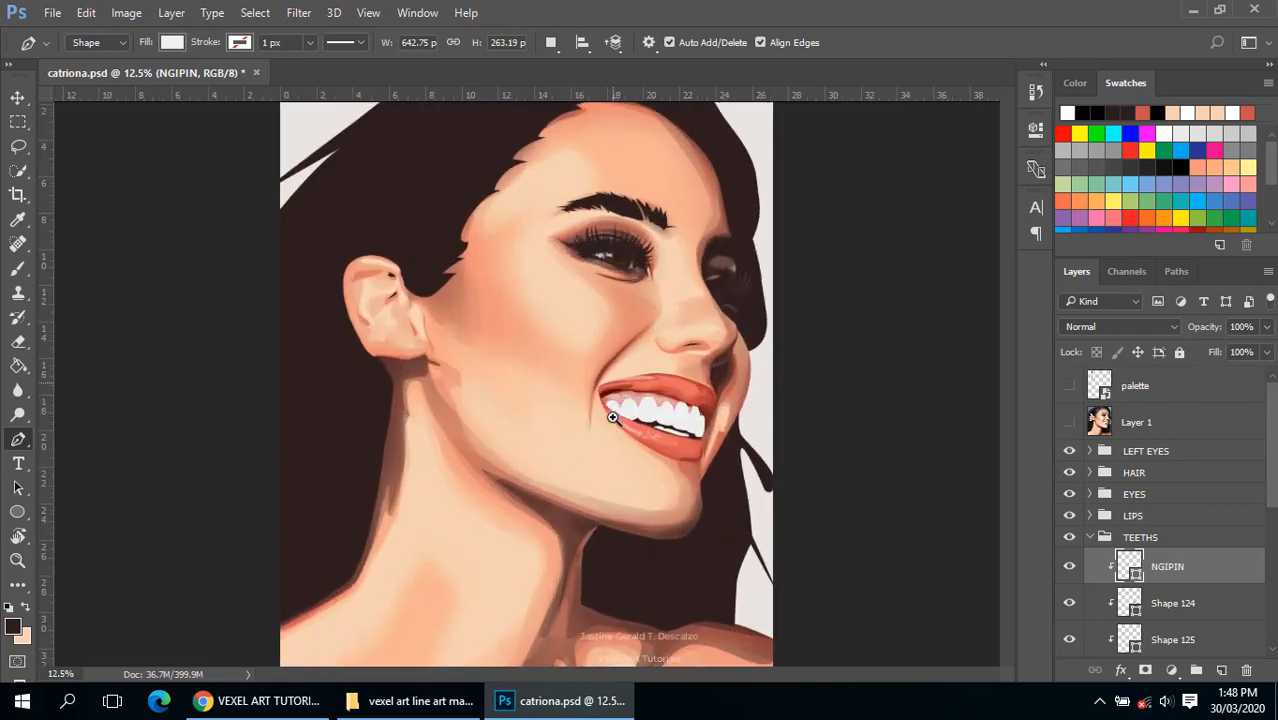
Step: Set Shape 124 to Combine Shapes and begin a dark gum-line contour arching over the second and third upper teeth
scroll(612, 417, up, 3)
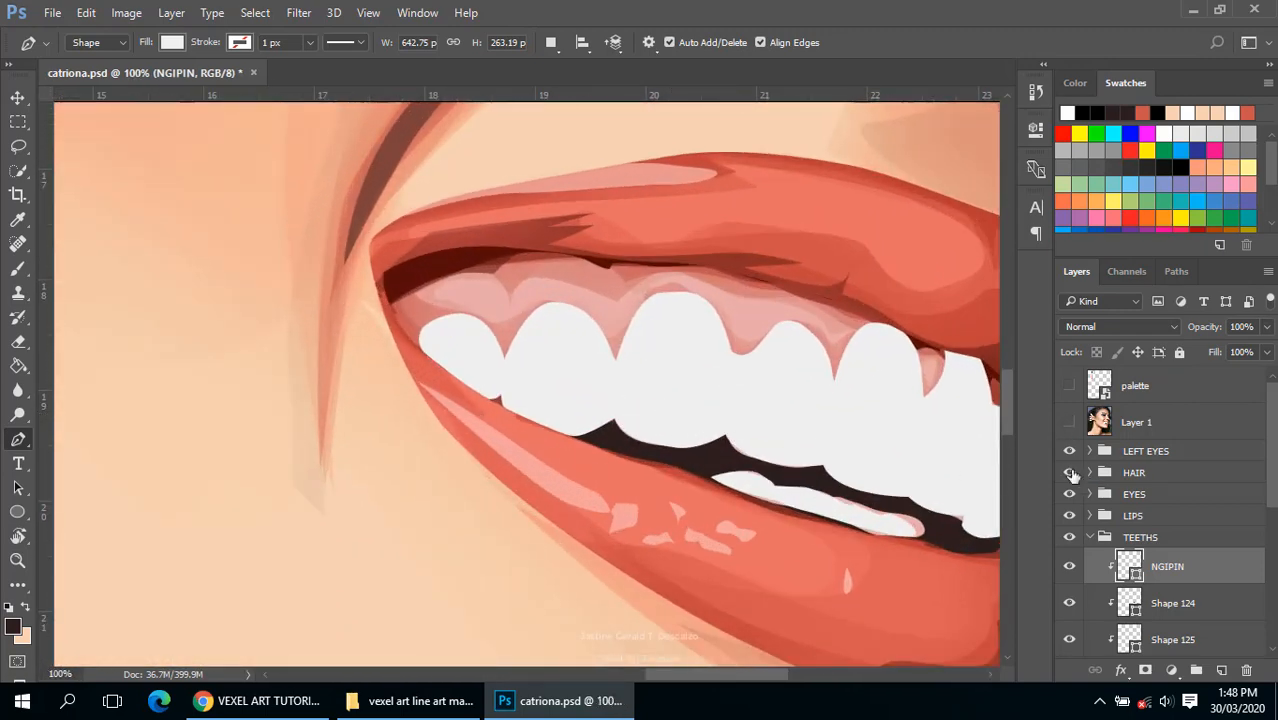
click(1124, 612)
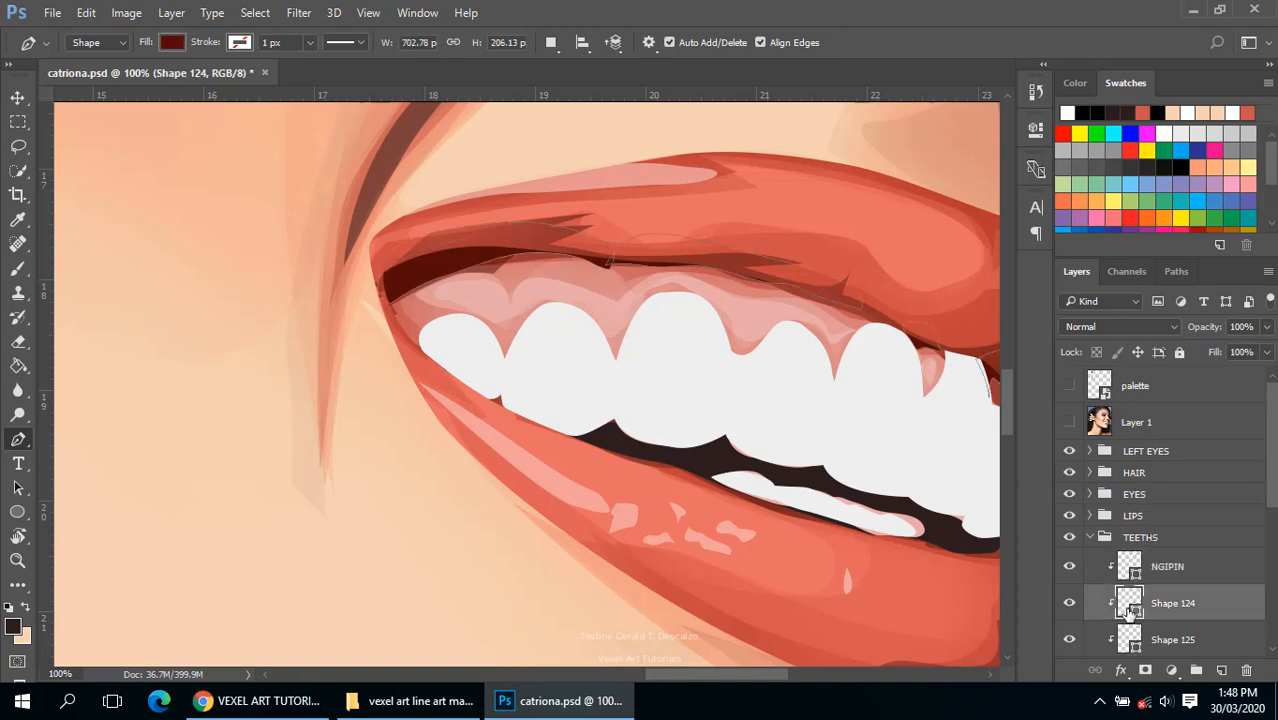
scroll(1125, 605, down, 2)
click(550, 42)
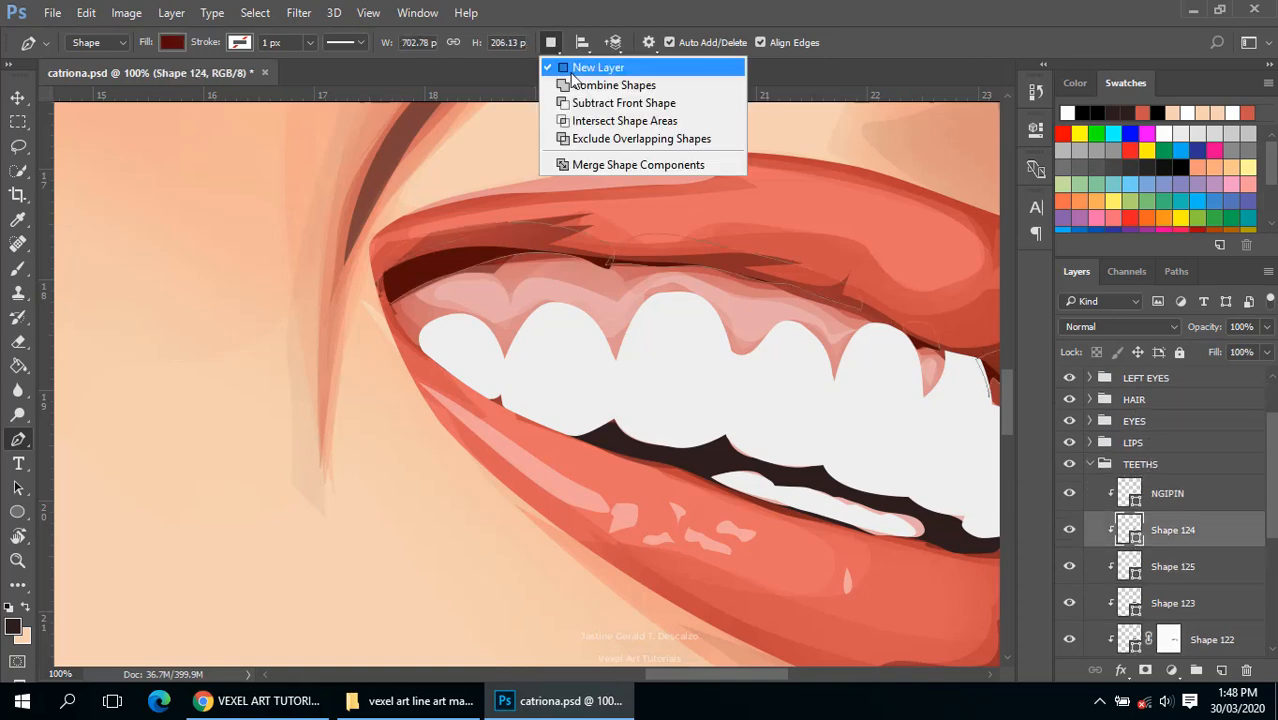
click(572, 85)
ctrl+click(546, 296)
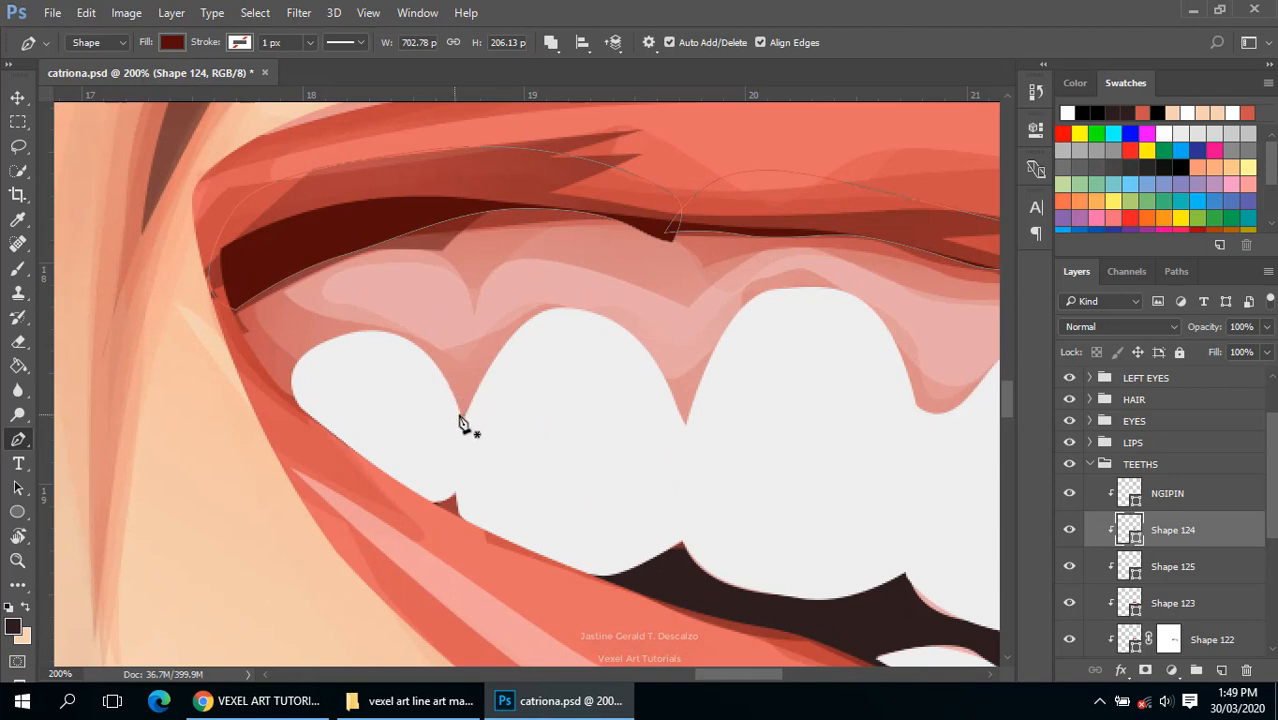
click(460, 415)
drag(547, 305, 572, 308)
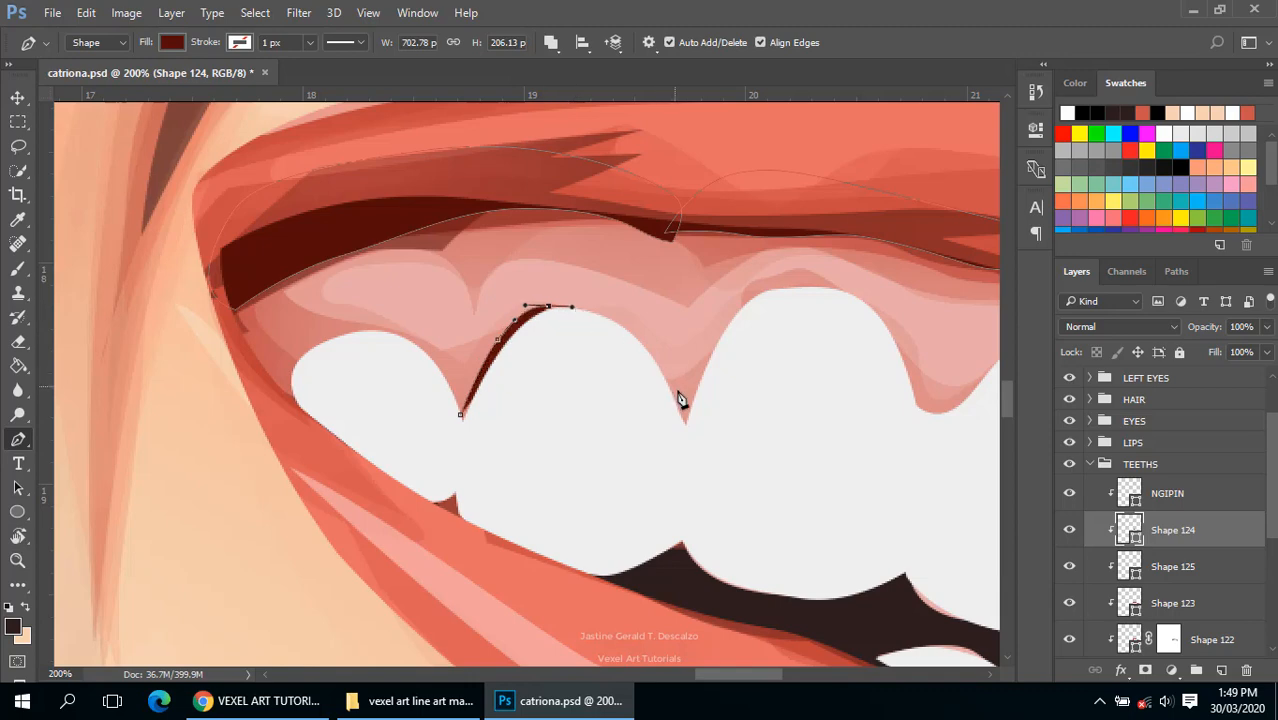
drag(683, 410, 702, 522)
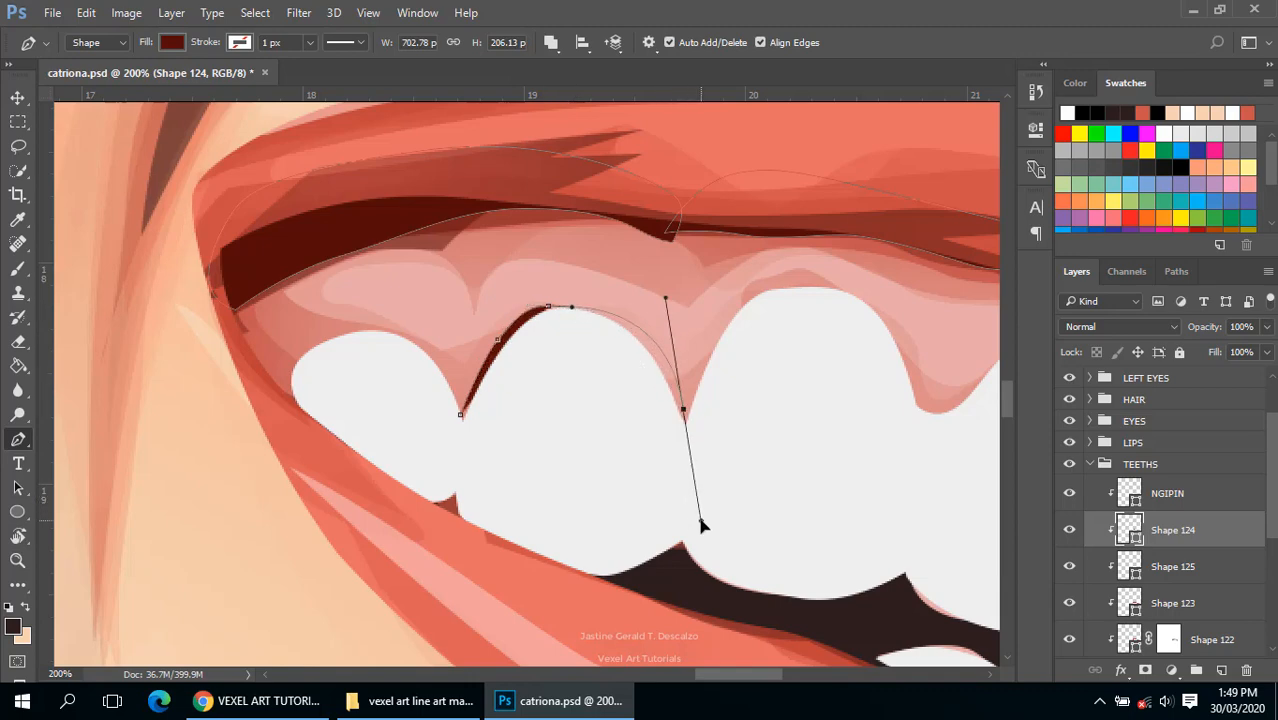
alt+click(683, 409)
drag(704, 357, 716, 334)
drag(758, 287, 785, 282)
Step: Continue the gum-line contour down and over the remaining upper teeth to the far end of the mouth
key(space)
drag(785, 282, 588, 290)
drag(674, 310, 696, 351)
drag(725, 404, 734, 418)
drag(817, 354, 470, 370)
drag(565, 426, 575, 450)
drag(689, 371, 713, 382)
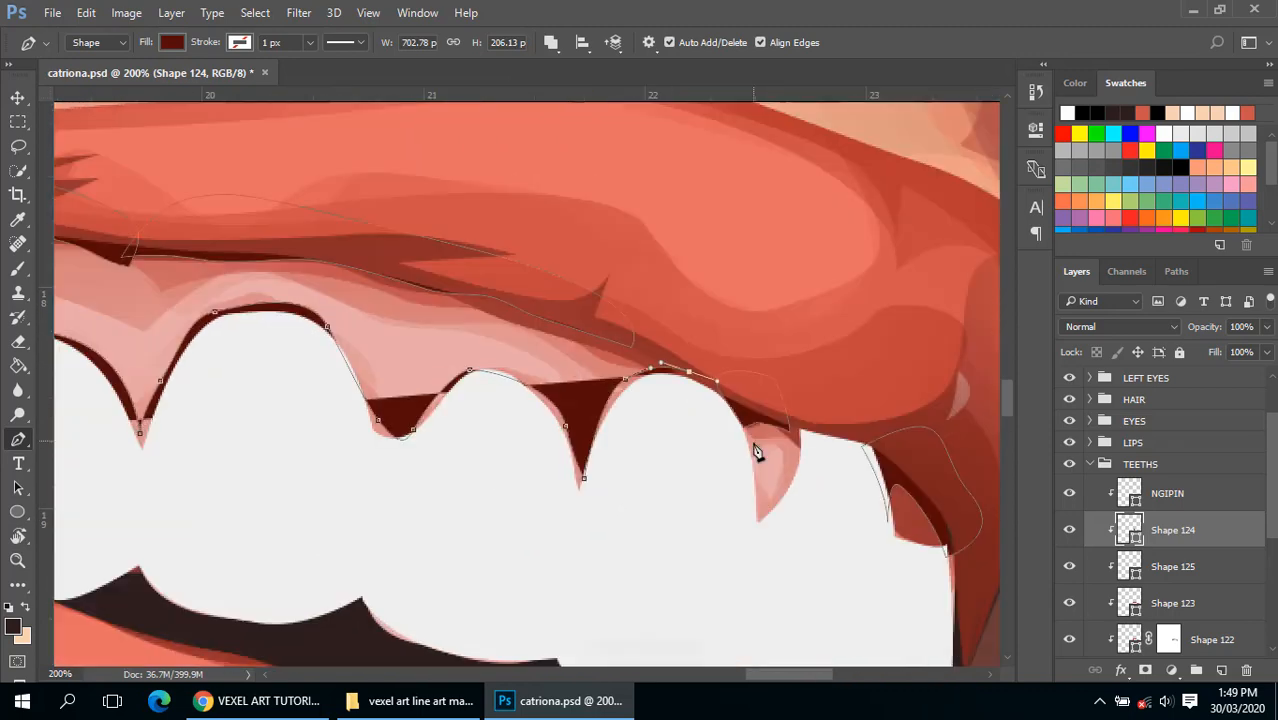
drag(756, 454, 759, 478)
drag(809, 414, 827, 425)
drag(942, 531, 940, 591)
drag(891, 561, 852, 446)
Step: Run the contour back across the middle of the teeth, around the first tooth, and close it at its start
drag(227, 465, 724, 480)
drag(729, 521, 645, 522)
drag(353, 467, 330, 456)
click(257, 437)
click(244, 448)
click(247, 396)
drag(320, 368, 362, 368)
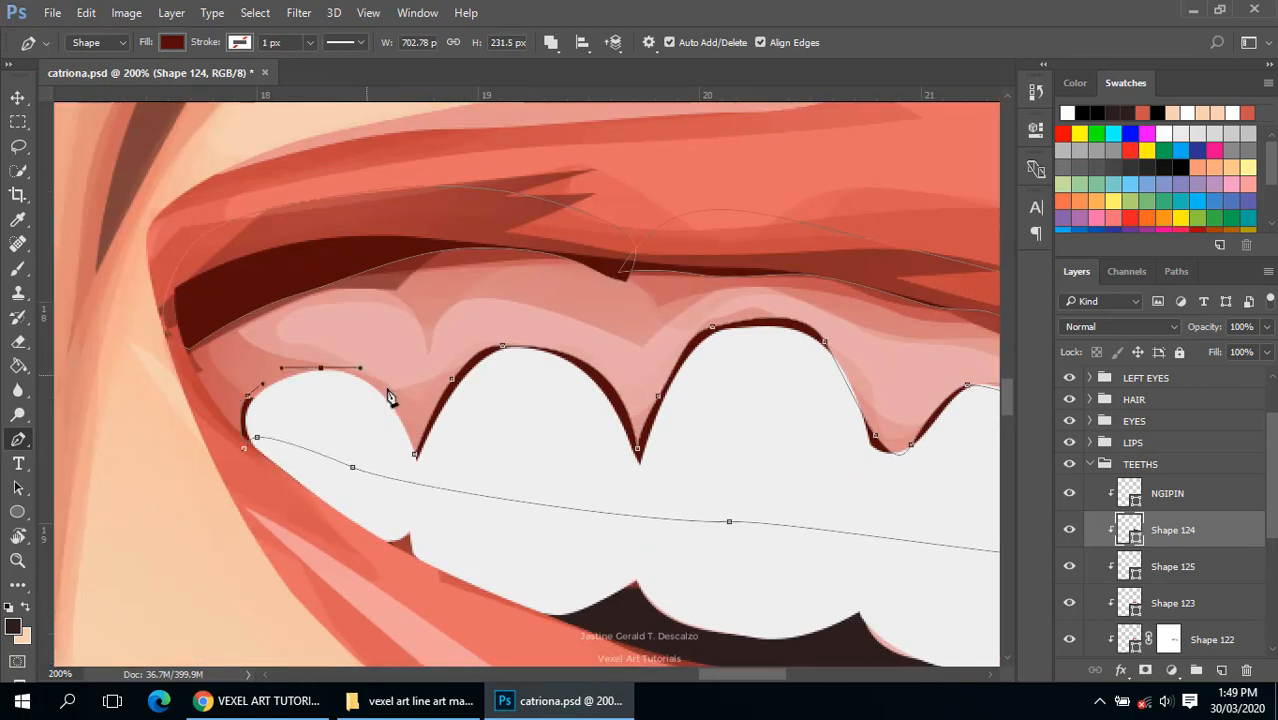
click(415, 454)
drag(415, 454, 418, 523)
Step: Add a layer mask to Shape 124 and check the gum line against the reference photo, leaving Layer 1 hidden
scroll(1068, 441, up, 1)
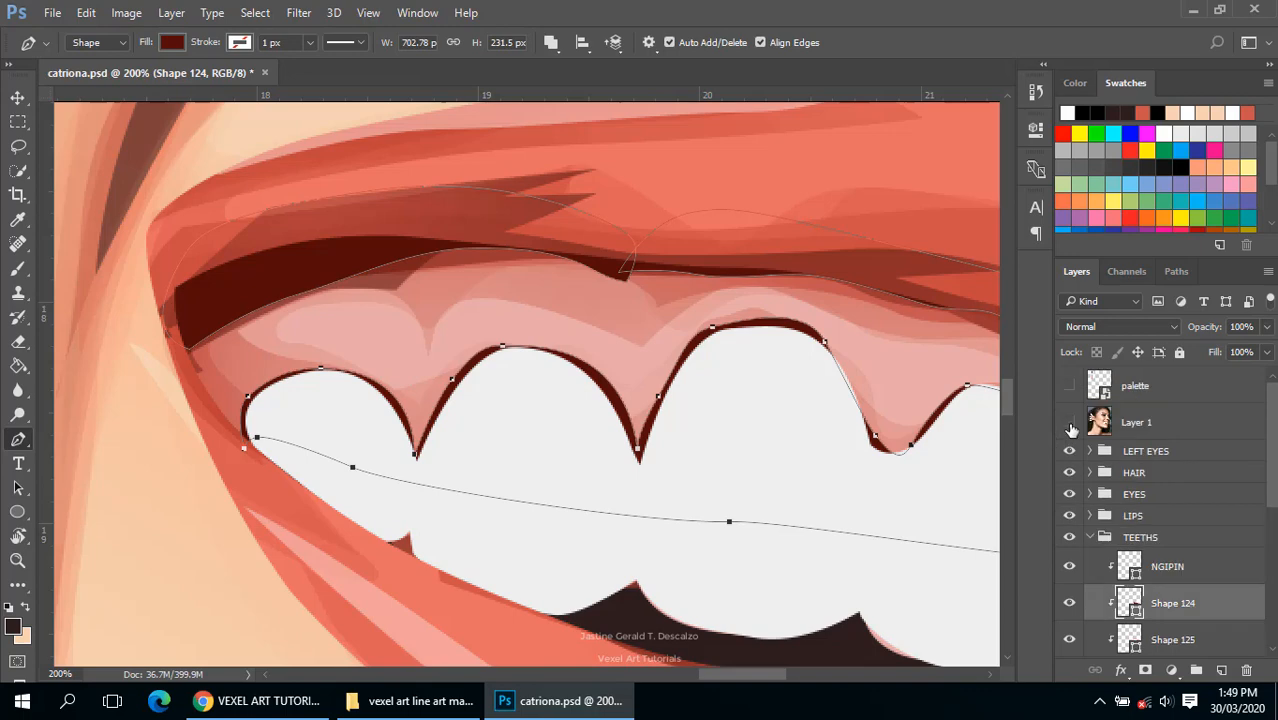
scroll(1155, 601, down, 1)
click(1145, 669)
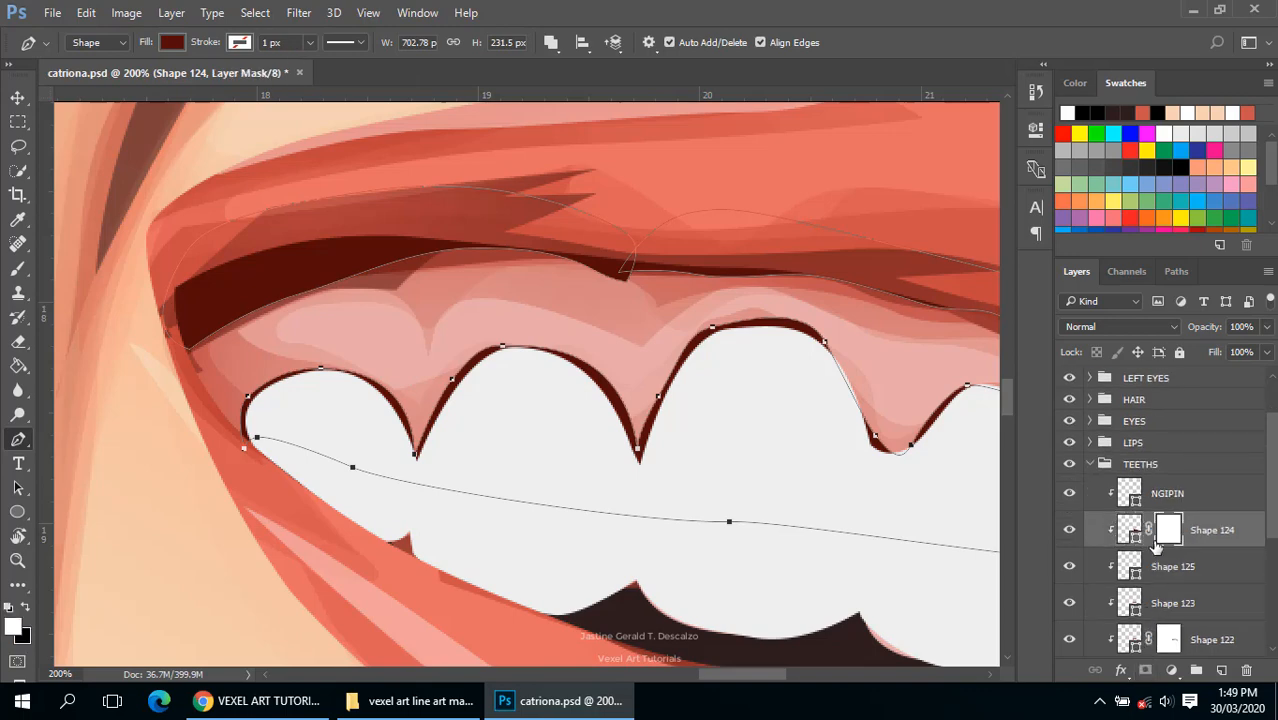
scroll(1140, 532, up, 1)
click(1063, 424)
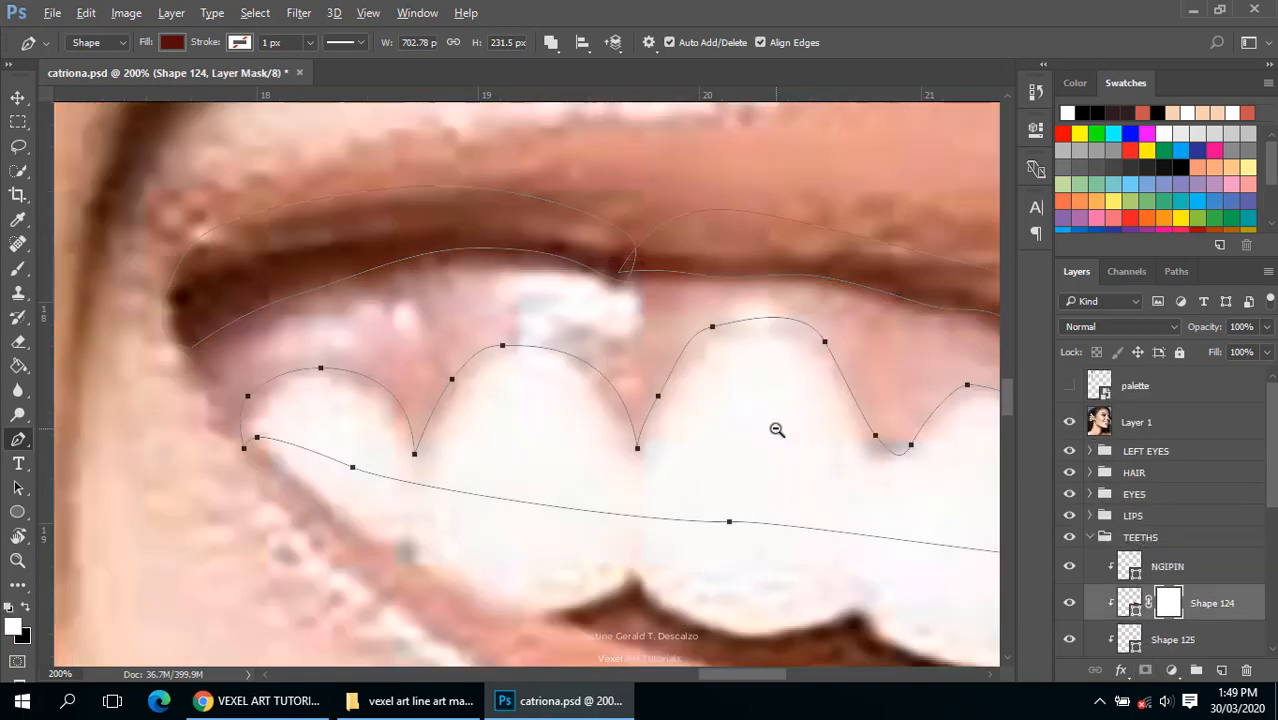
scroll(776, 428, down, 3)
click(1069, 422)
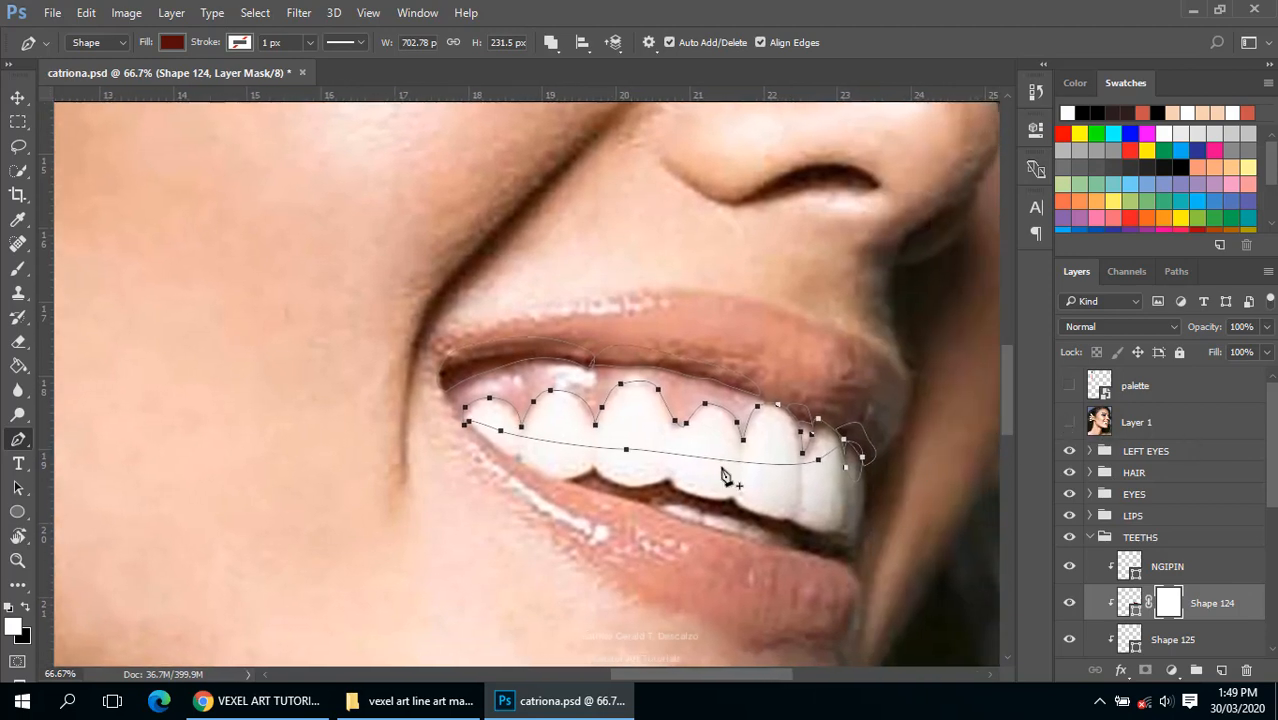
Step: Soften the gum-line shading on Shape 124's mask with the Eraser at 30% opacity and size 200
scroll(707, 457, down, 3)
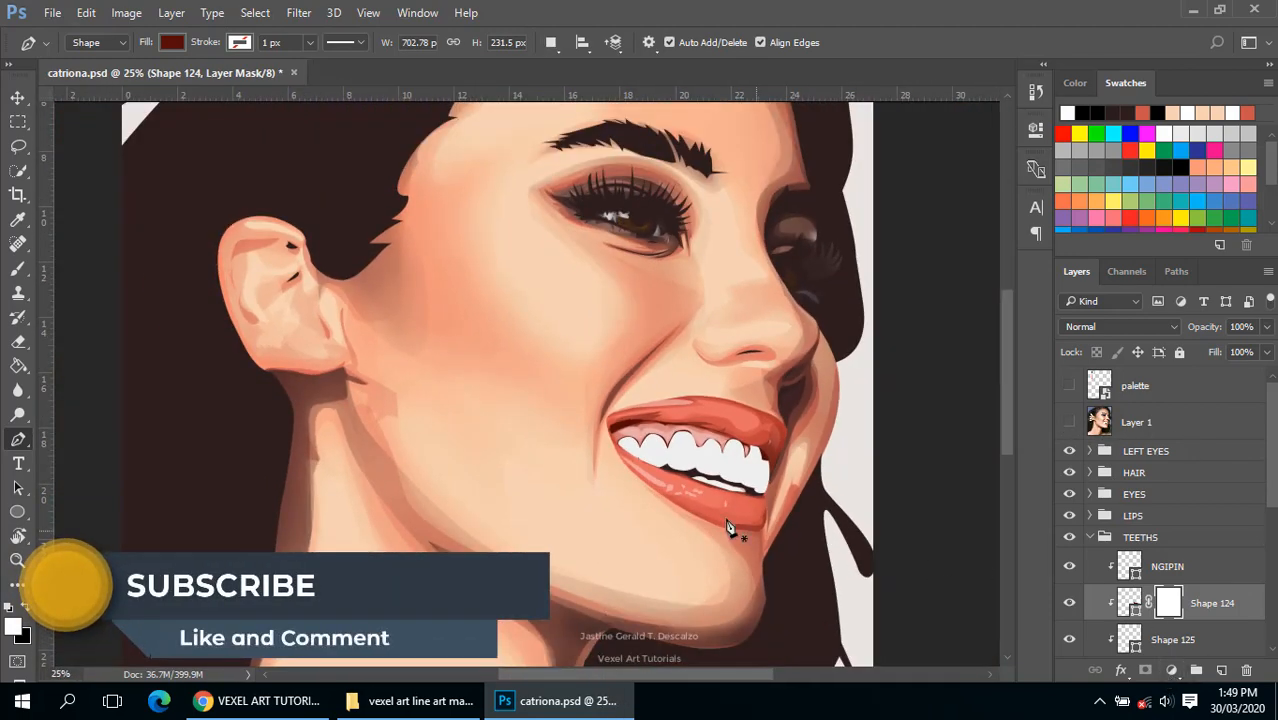
key(e)
scroll(718, 467, down, 2)
scroll(500, 380, up, 4)
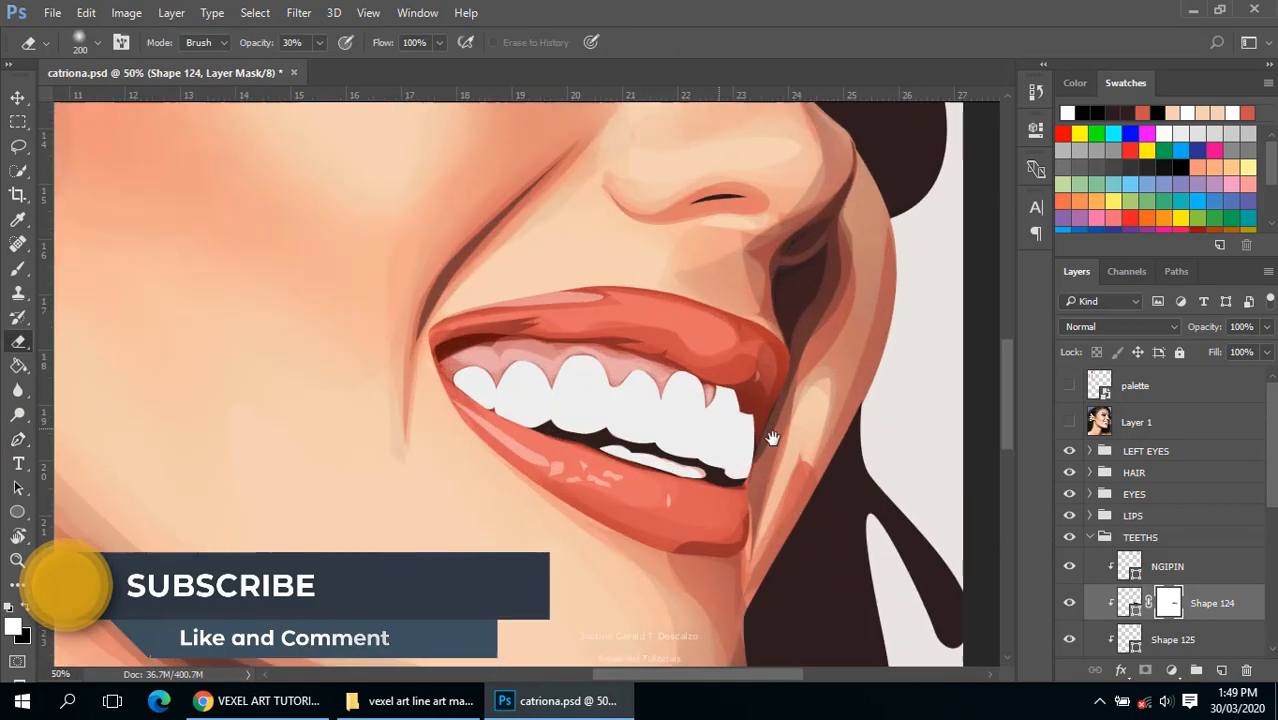
Step: Compare the softened gum line with the reference photo by toggling Layer 1, leaving the photo shown
click(1078, 424)
click(1078, 424)
key(ctrl+1)
click(1070, 422)
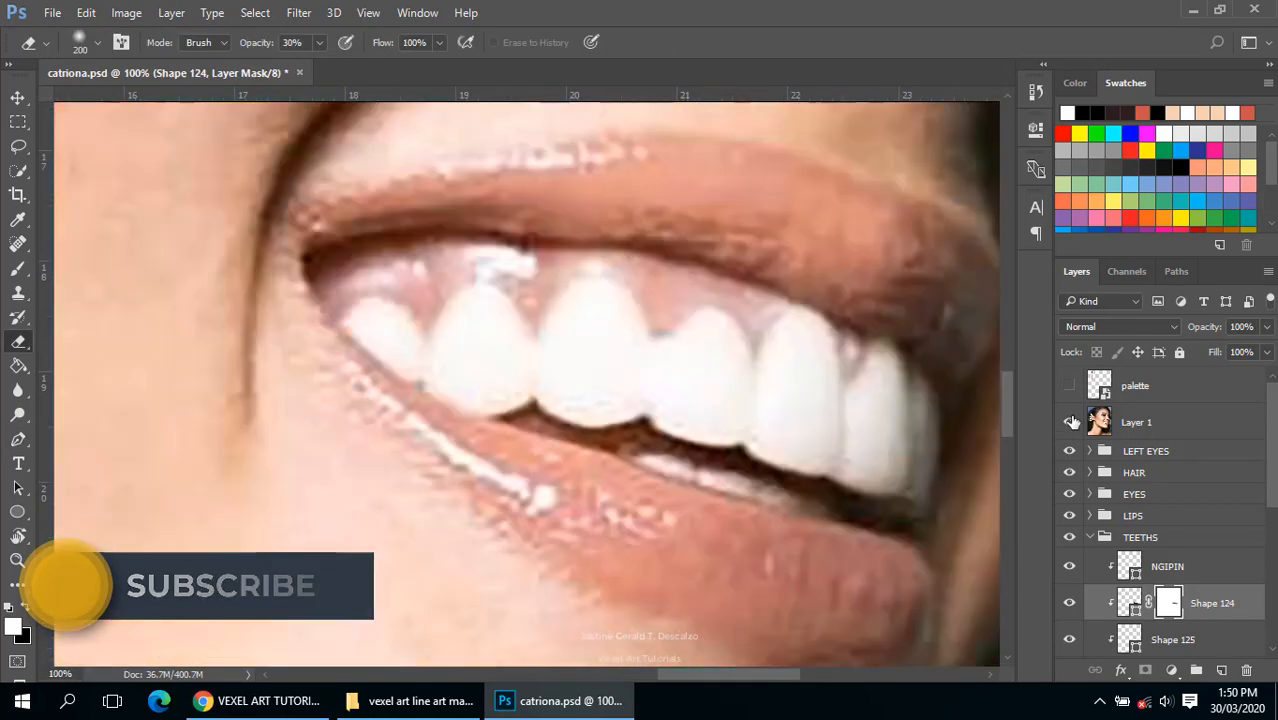
key(ctrl+2)
click(1070, 422)
click(1070, 422)
Step: Draw a closed dark red shape about 517 by 184 px along the lower edge of the upper teeth, following the photo
key(p)
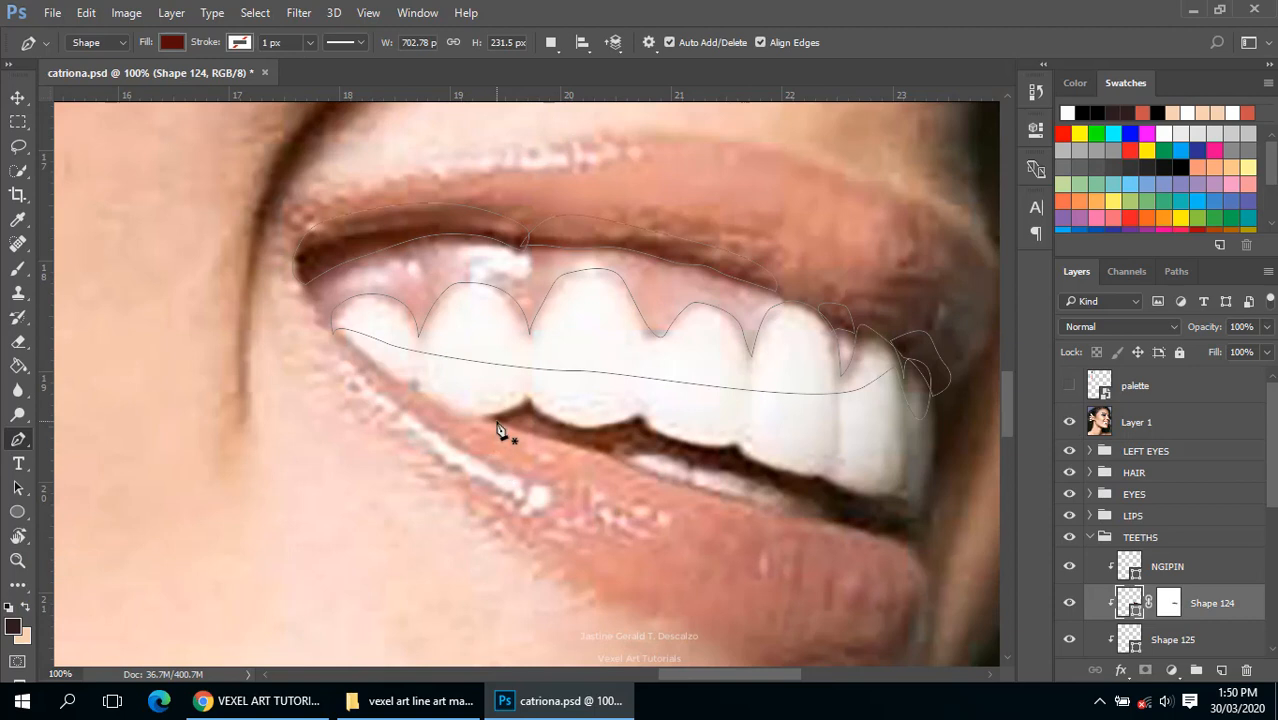
click(496, 421)
drag(530, 414, 703, 453)
click(633, 429)
drag(719, 453, 731, 462)
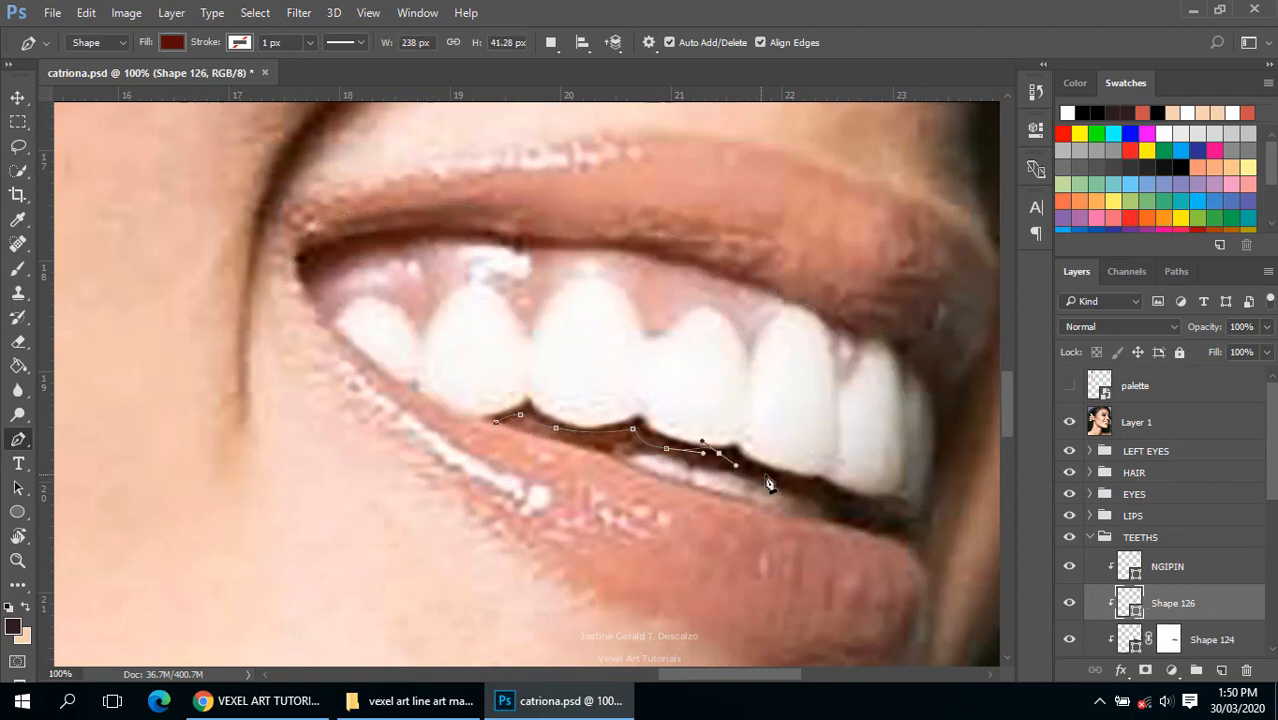
click(776, 477)
drag(822, 485, 838, 519)
drag(918, 540, 948, 526)
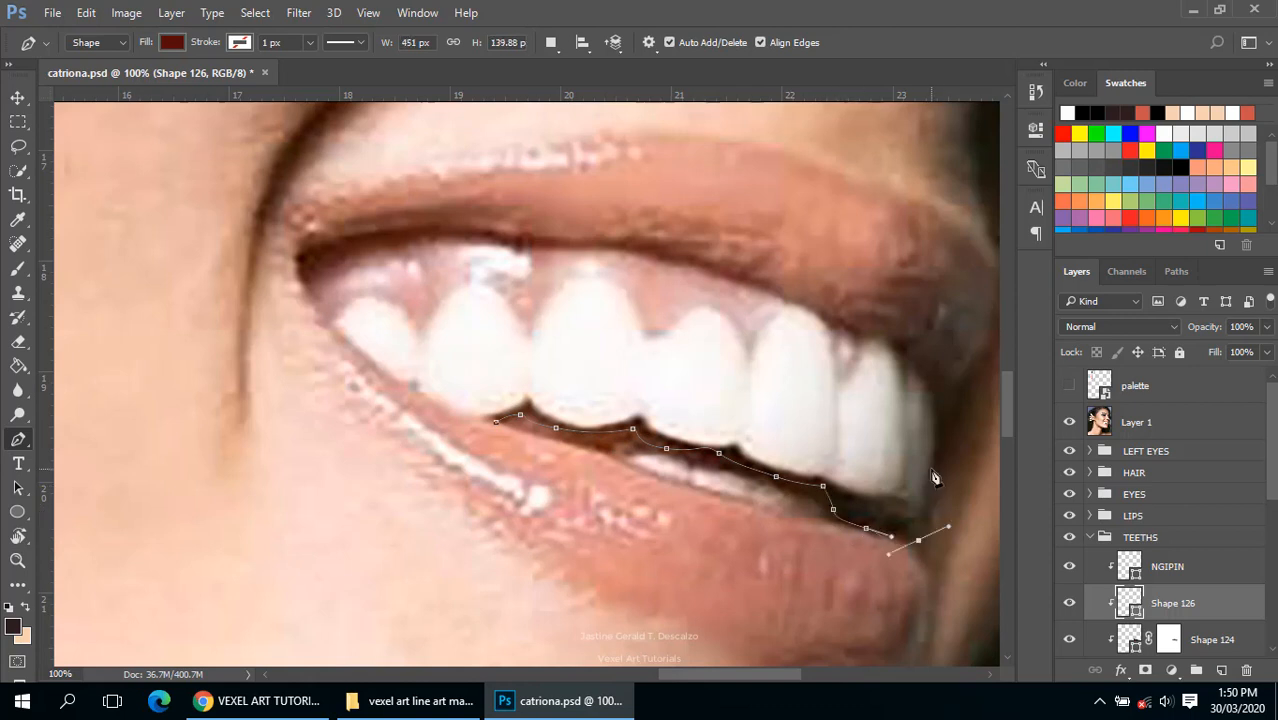
click(863, 450)
drag(530, 374, 494, 371)
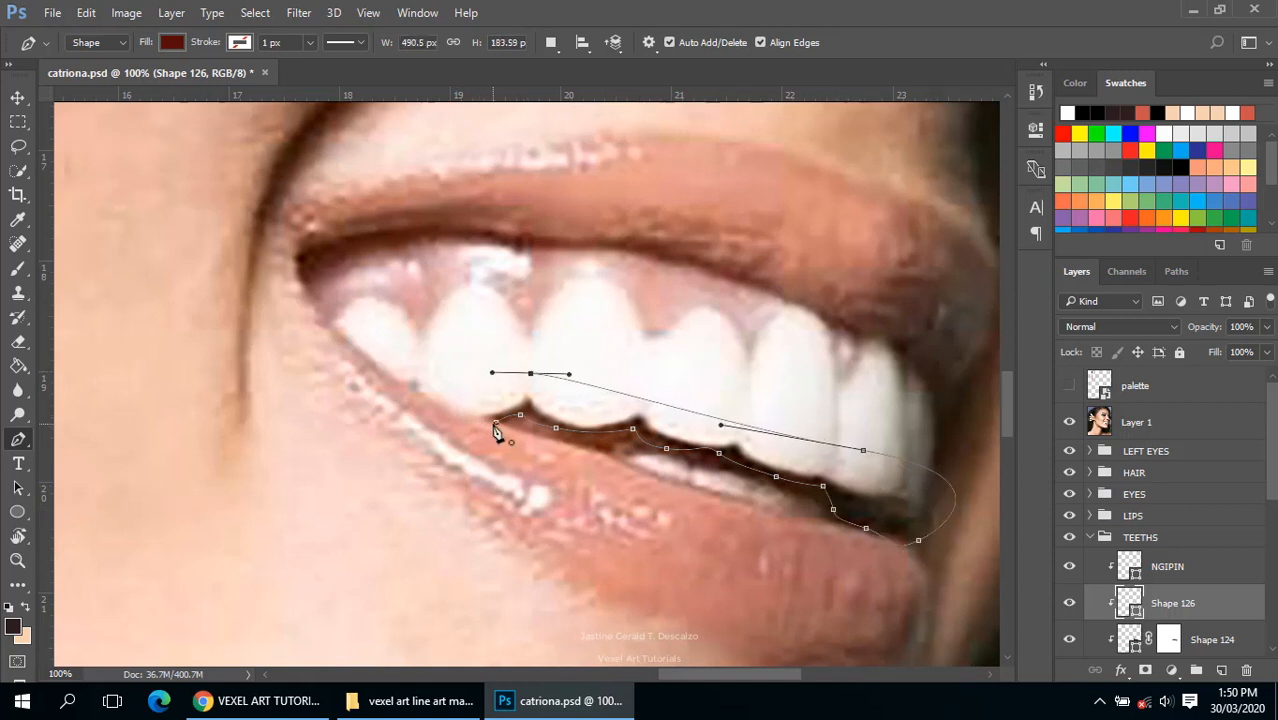
drag(496, 421, 560, 442)
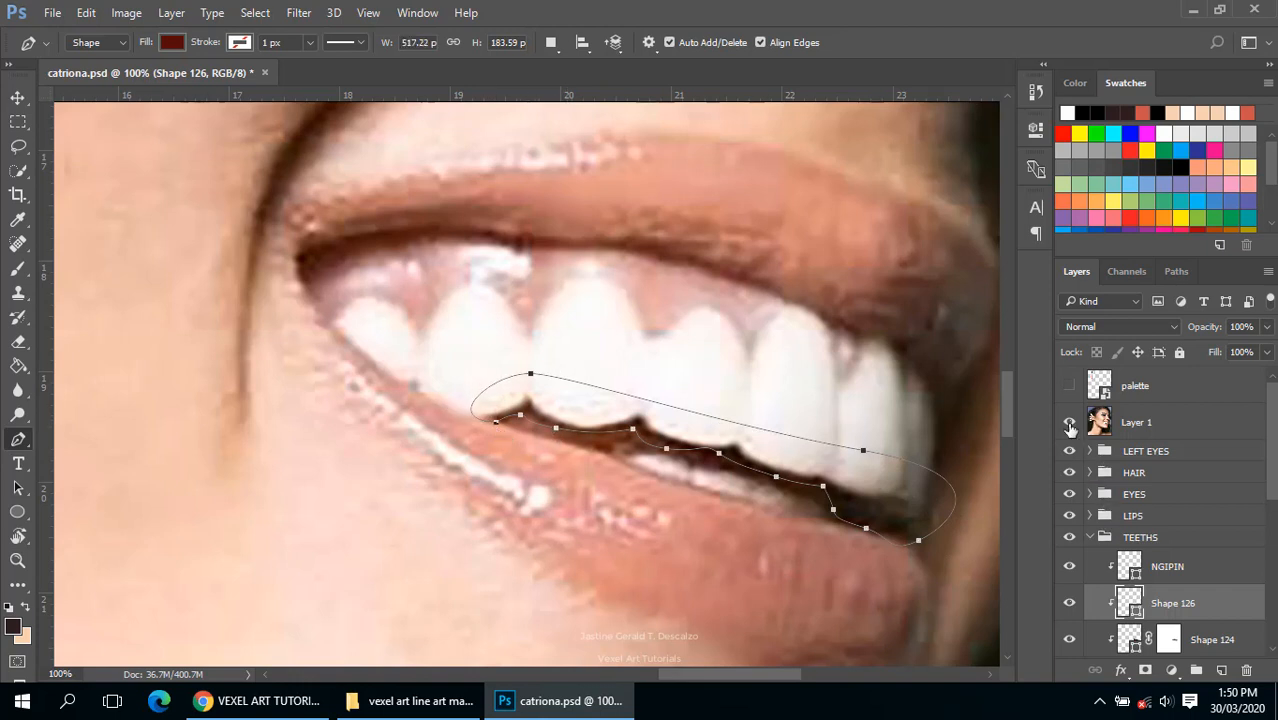
Step: Hide Layer 1, add a layer mask to the new lower-edge shape and soften it with the Eraser at 30% opacity
click(1069, 423)
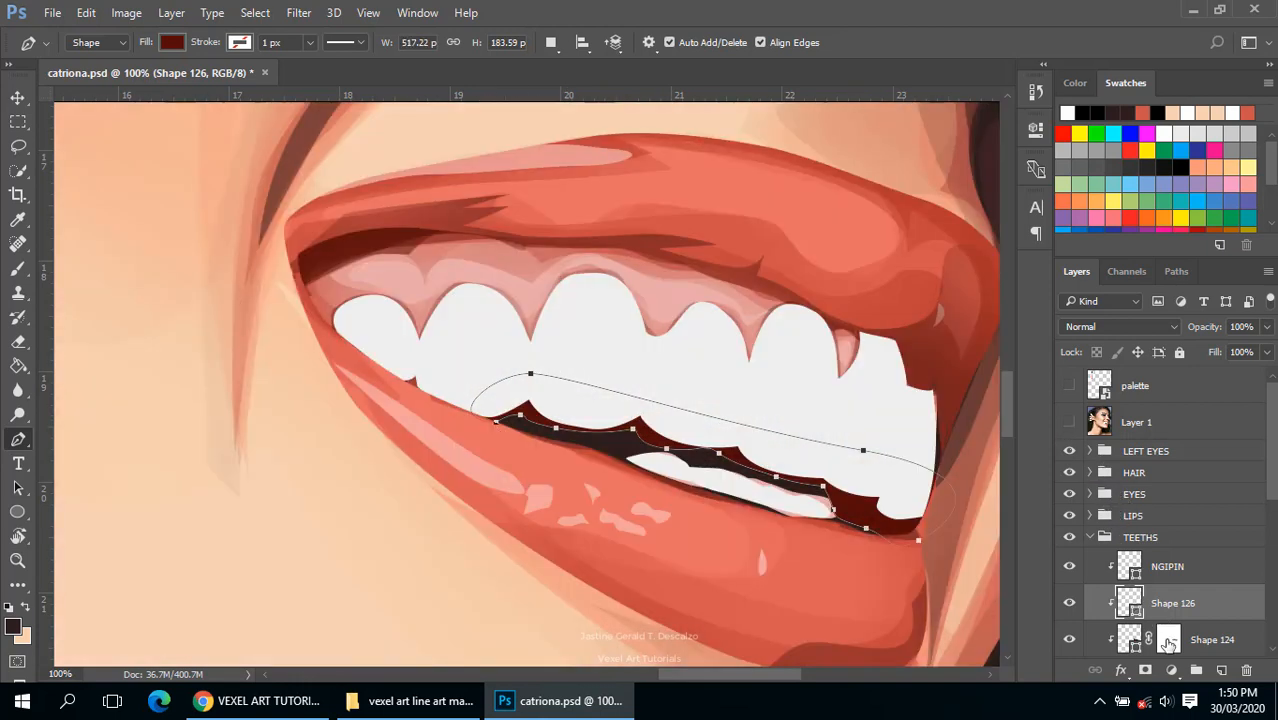
click(1145, 670)
key(e)
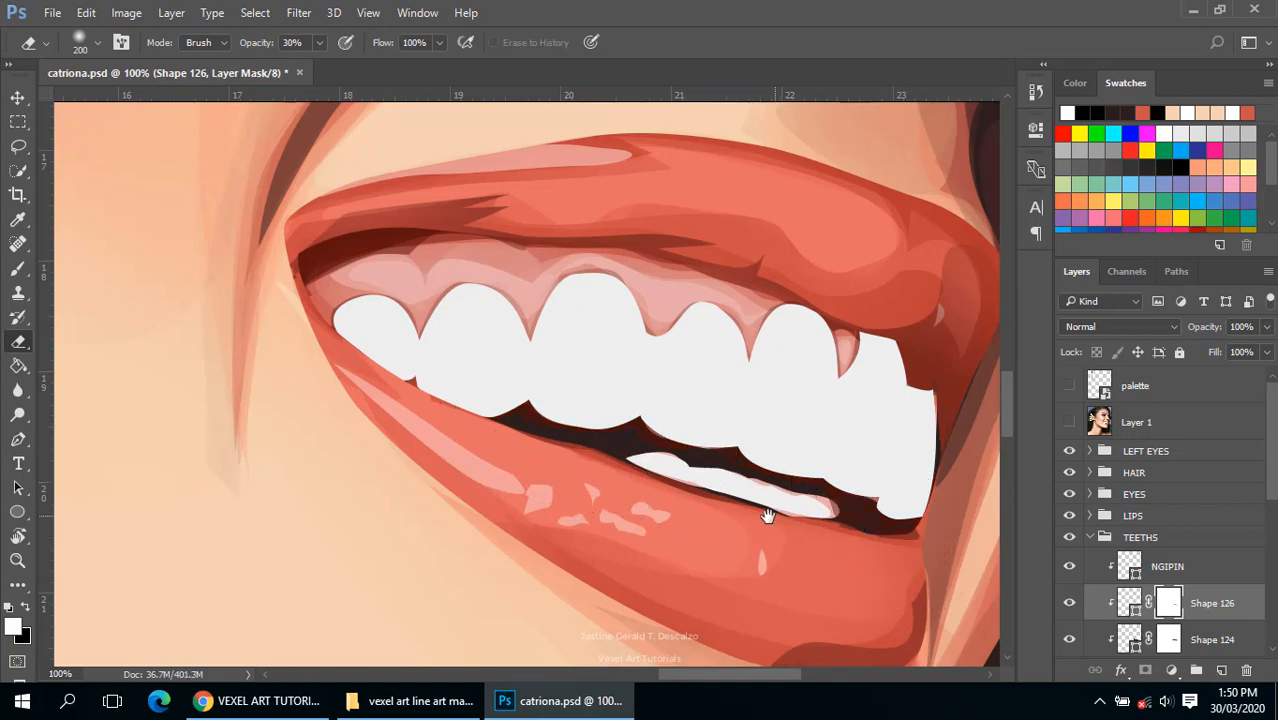
Step: Examine the shading around the teeth in the whole face and close up on the mouth
alt+click(674, 514)
alt+click(676, 512)
alt+click(688, 512)
alt+click(698, 514)
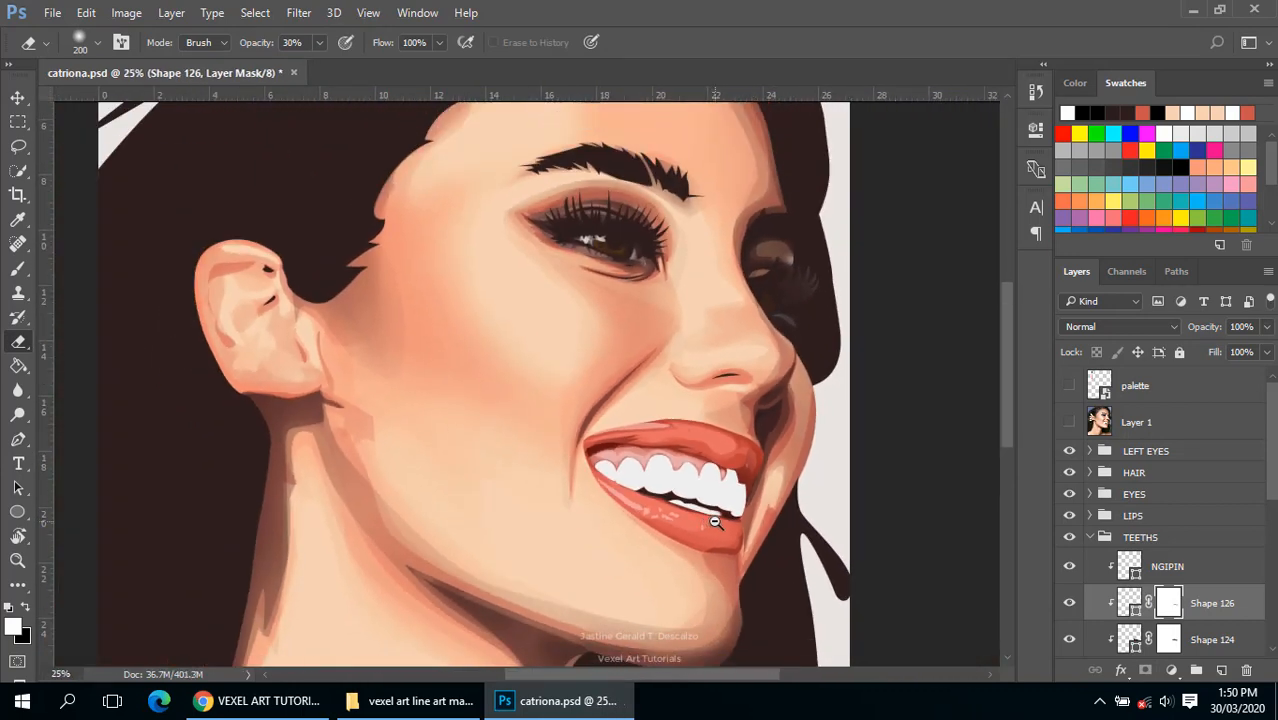
alt+click(714, 521)
click(724, 523)
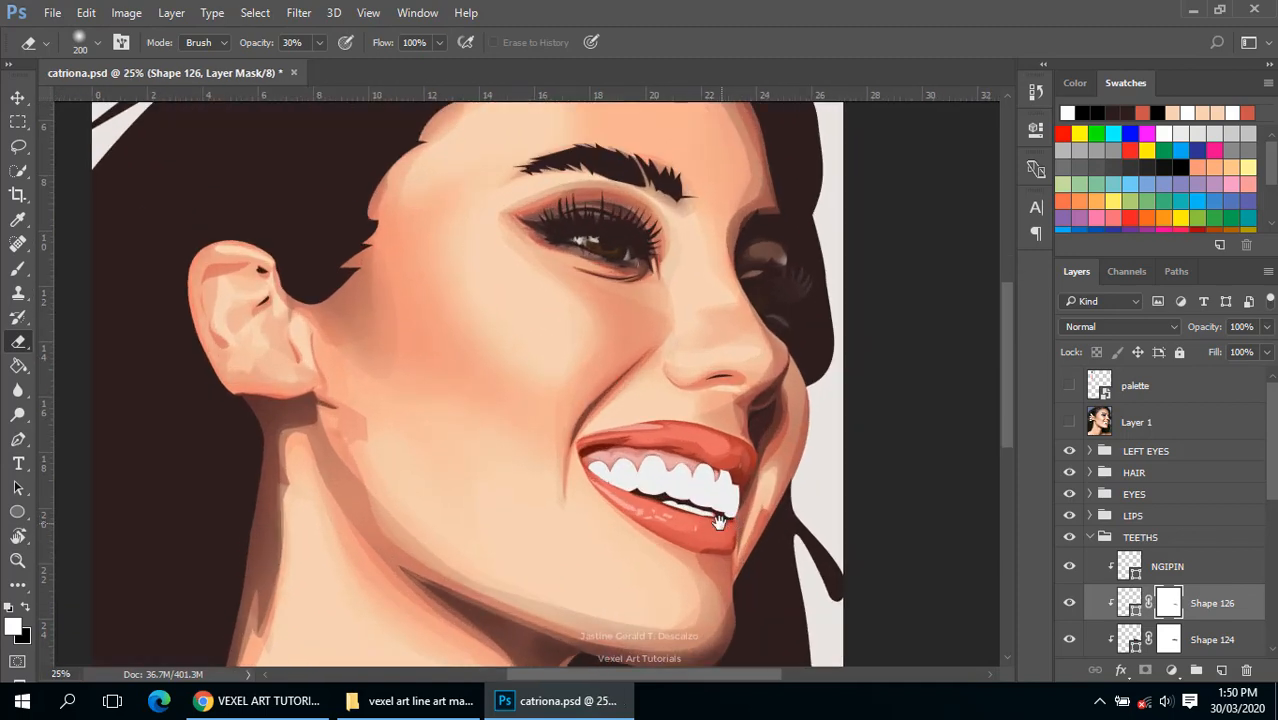
drag(719, 522, 606, 495)
alt+click(682, 508)
ctrl+click(641, 493)
ctrl+click(648, 491)
ctrl+click(648, 491)
ctrl+click(606, 493)
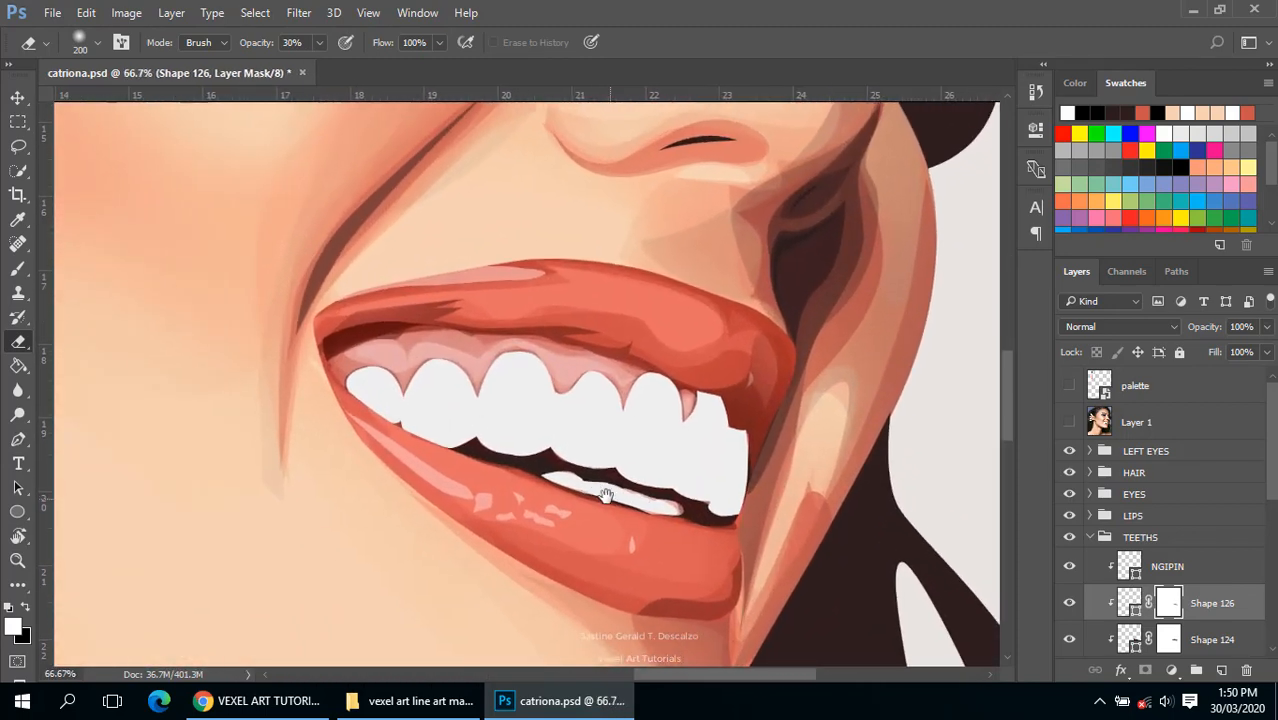
alt+click(606, 495)
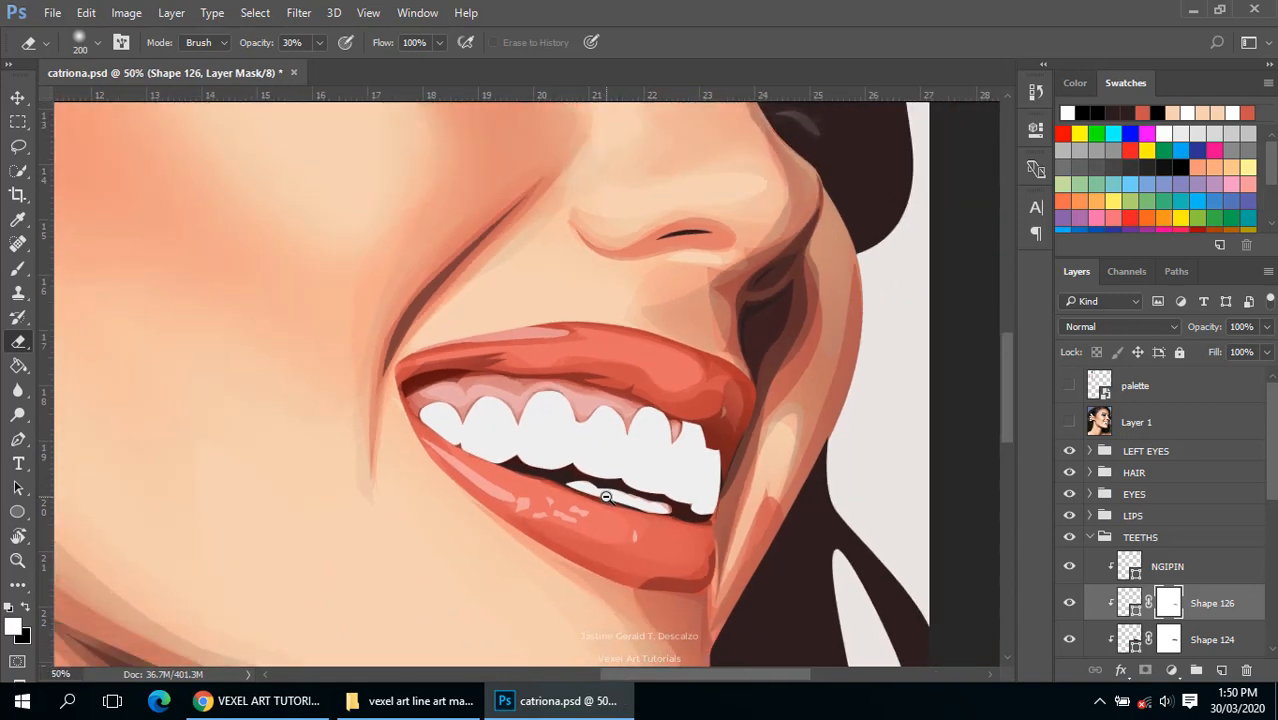